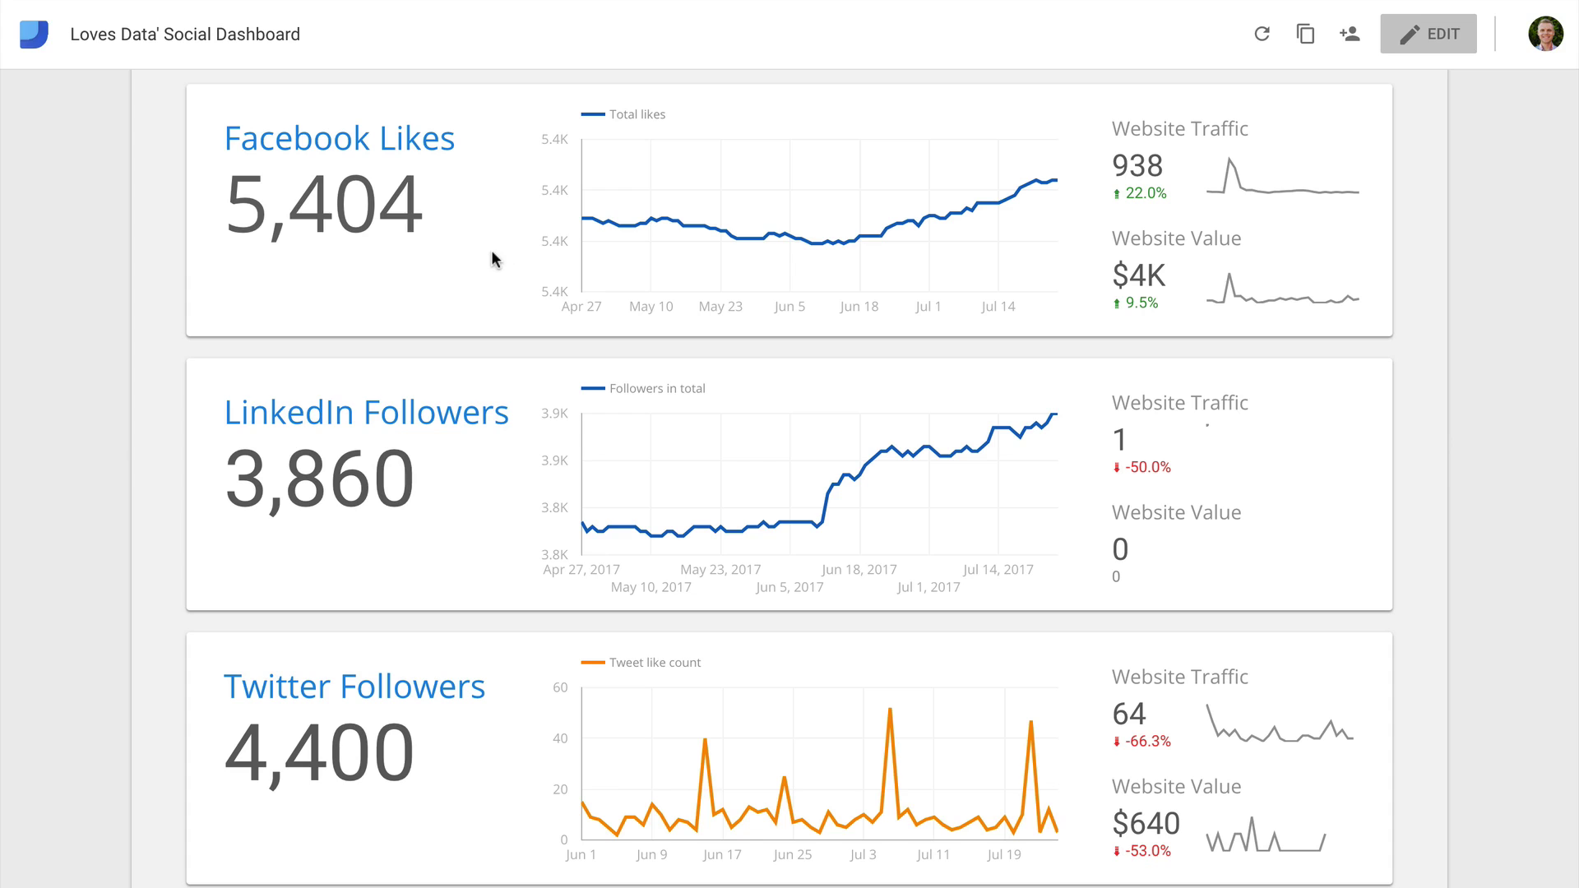
pyautogui.moveTo(805, 245)
pyautogui.moveTo(829, 519)
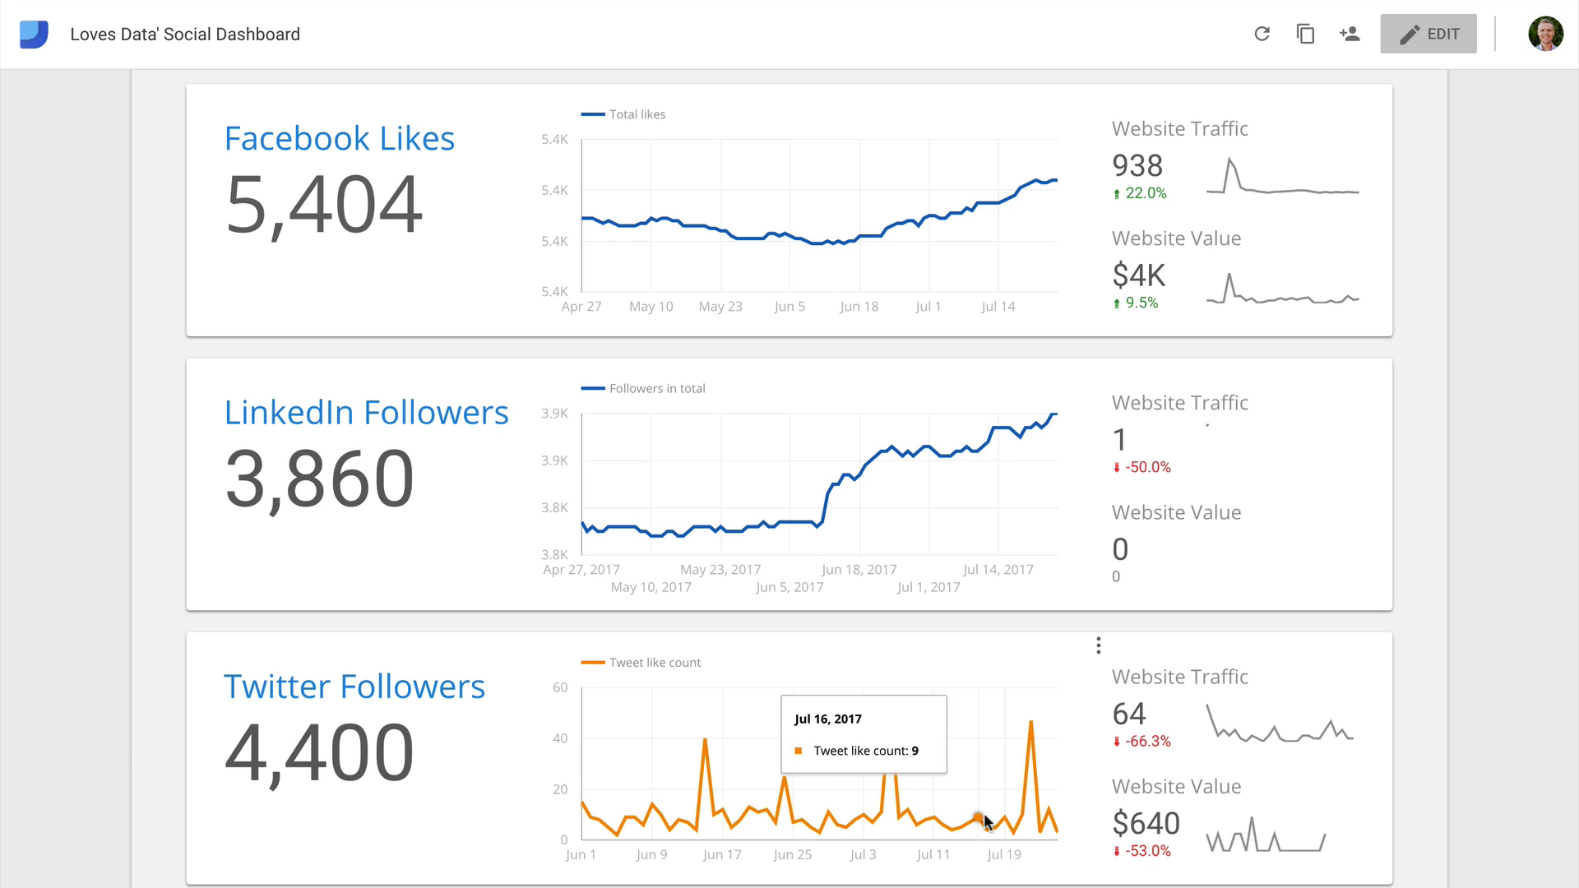
pyautogui.moveTo(1031, 820)
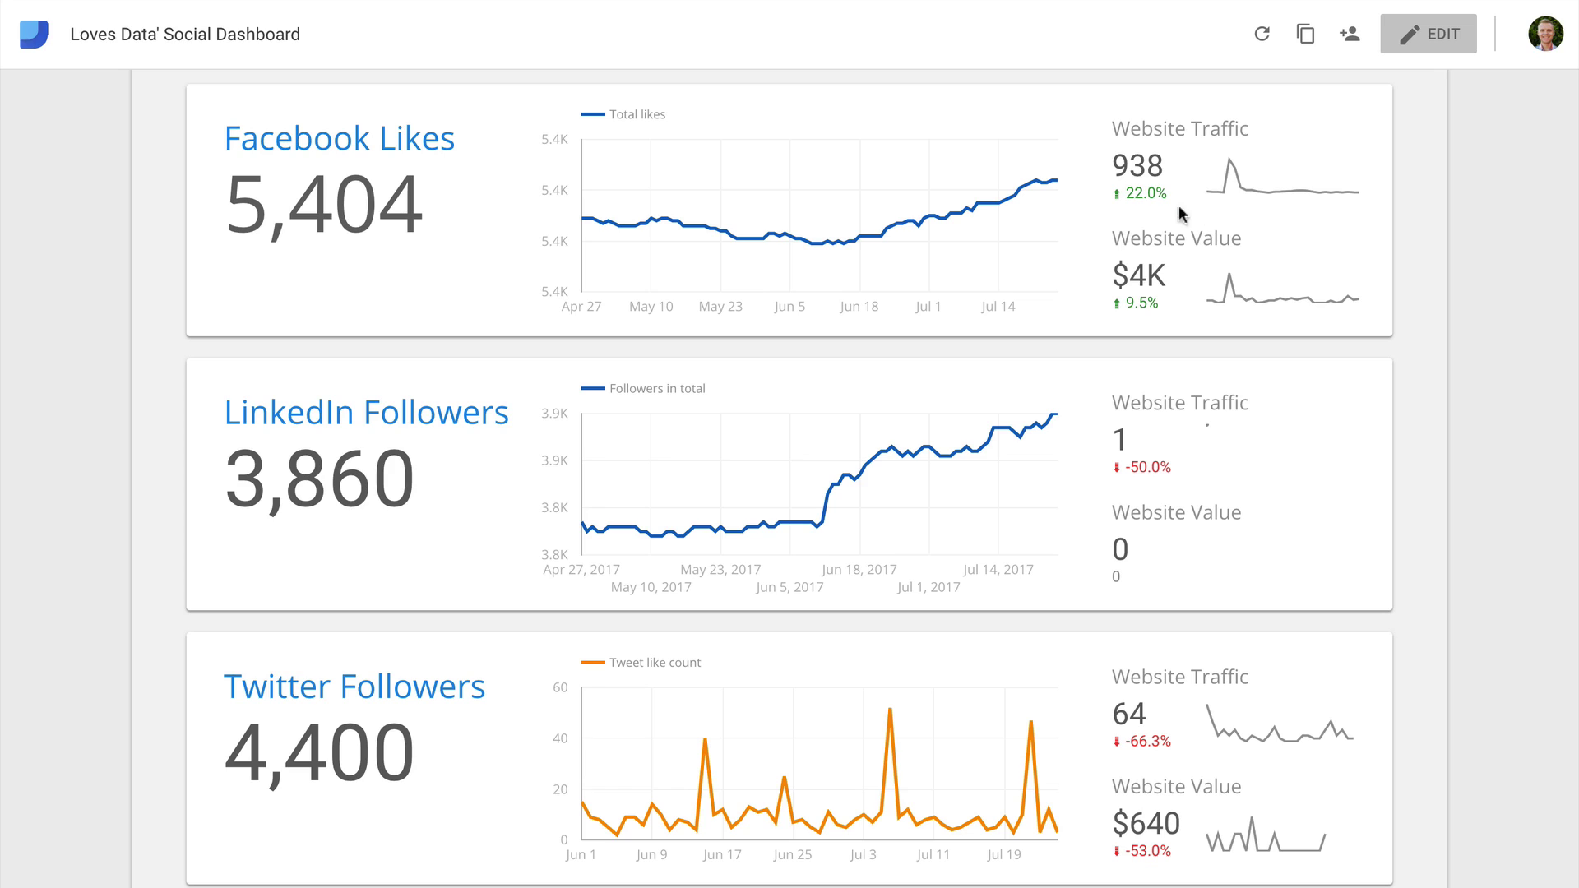
pyautogui.moveTo(1253, 195)
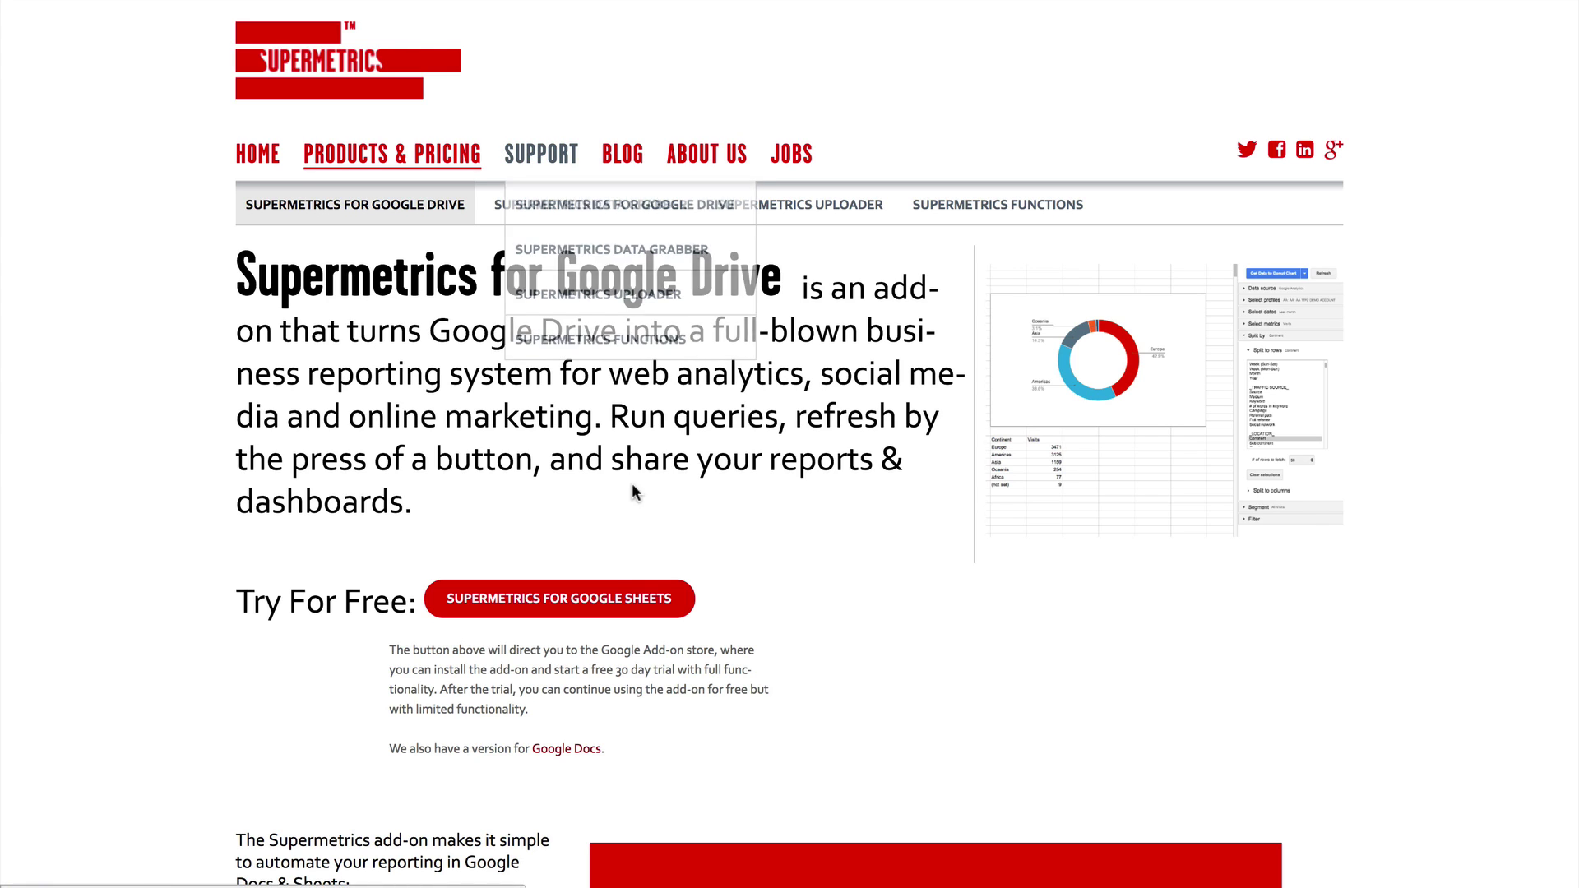
# Install the free Supermetrics add-on for Google Sheets, continue to grant its permission, and dismiss the introductory tip.
pyautogui.click(648, 597)
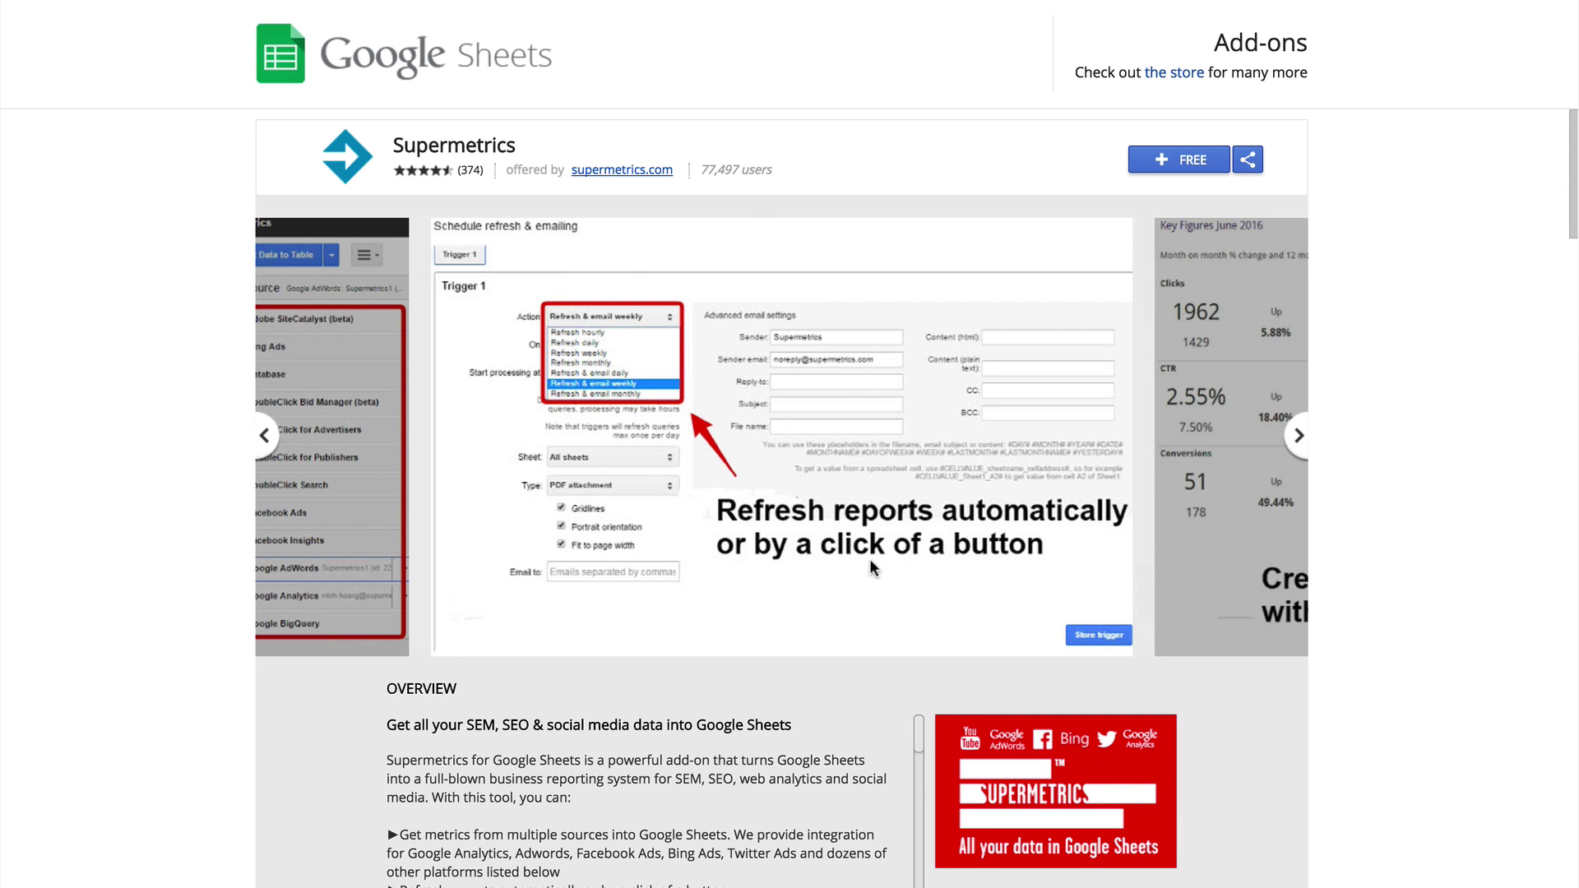
pyautogui.click(1176, 169)
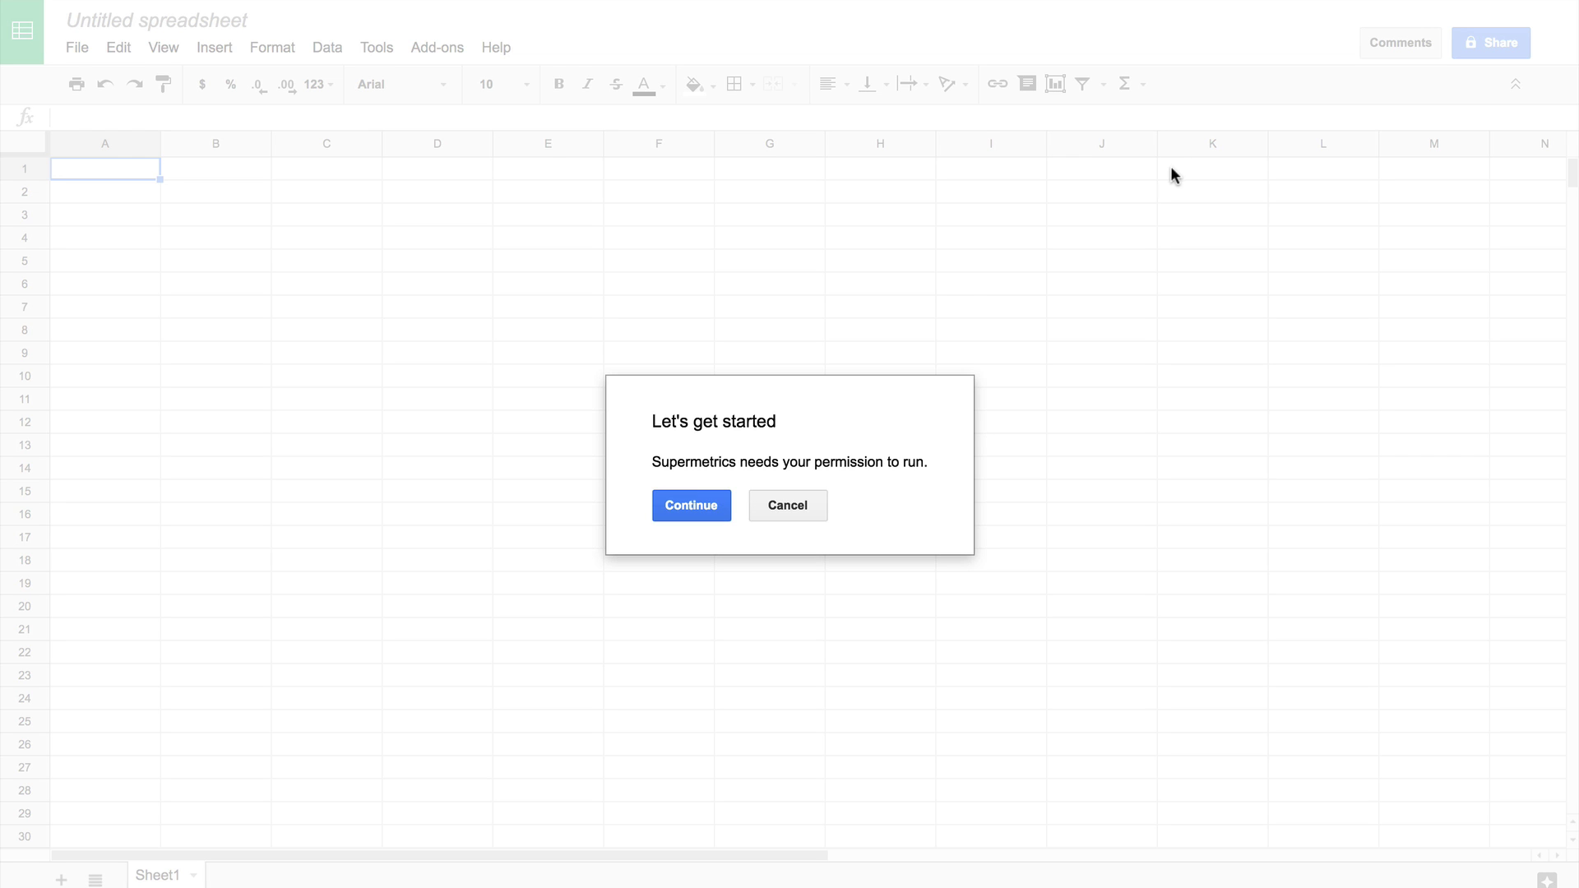
pyautogui.click(714, 507)
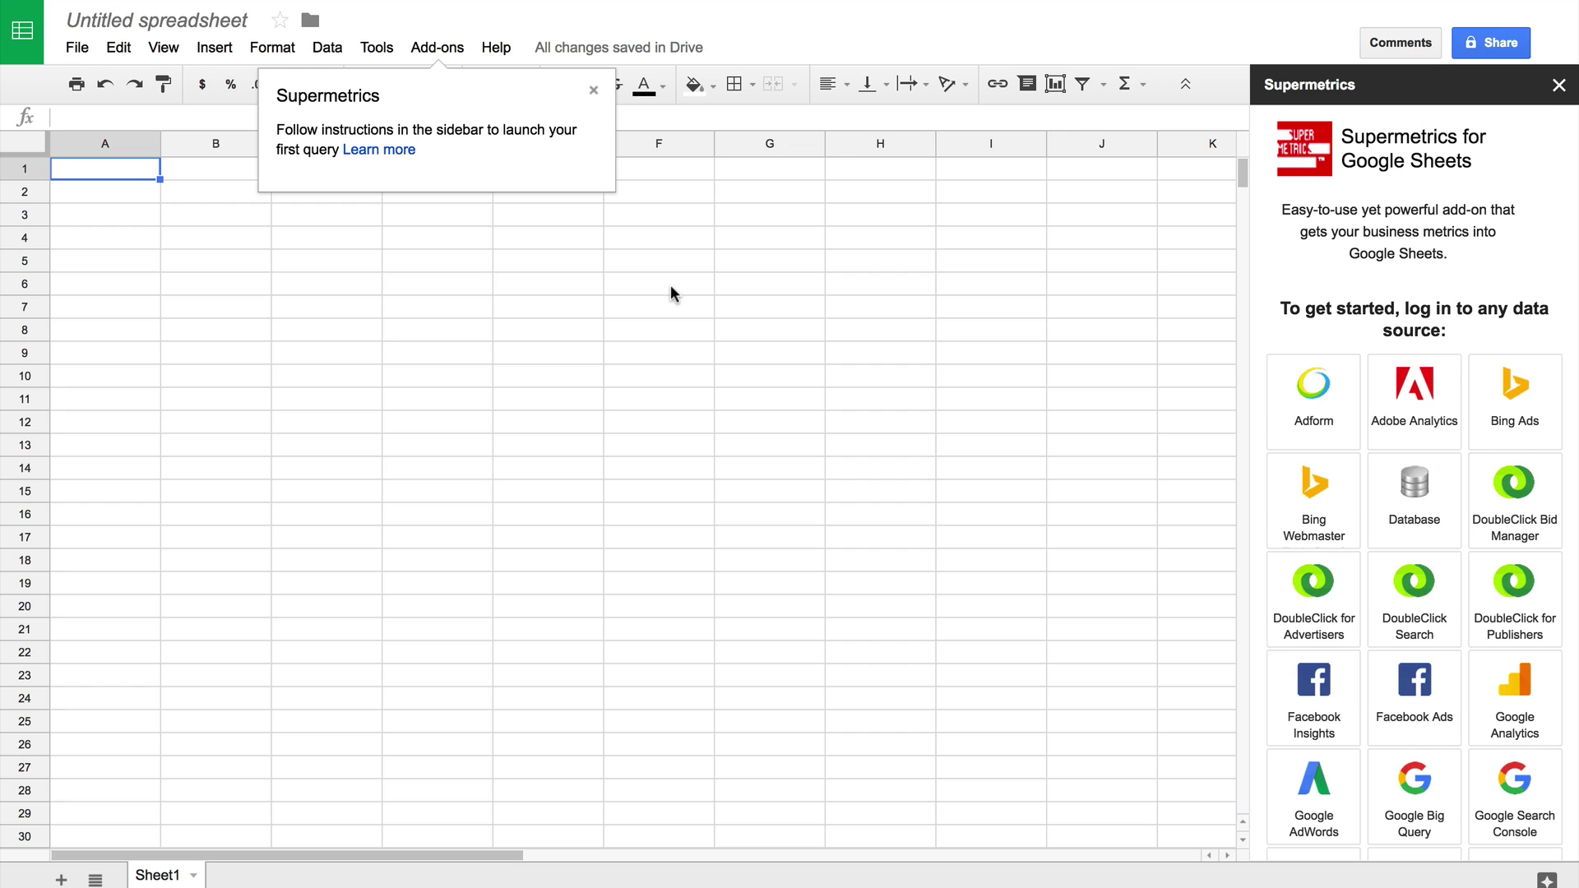
pyautogui.click(592, 91)
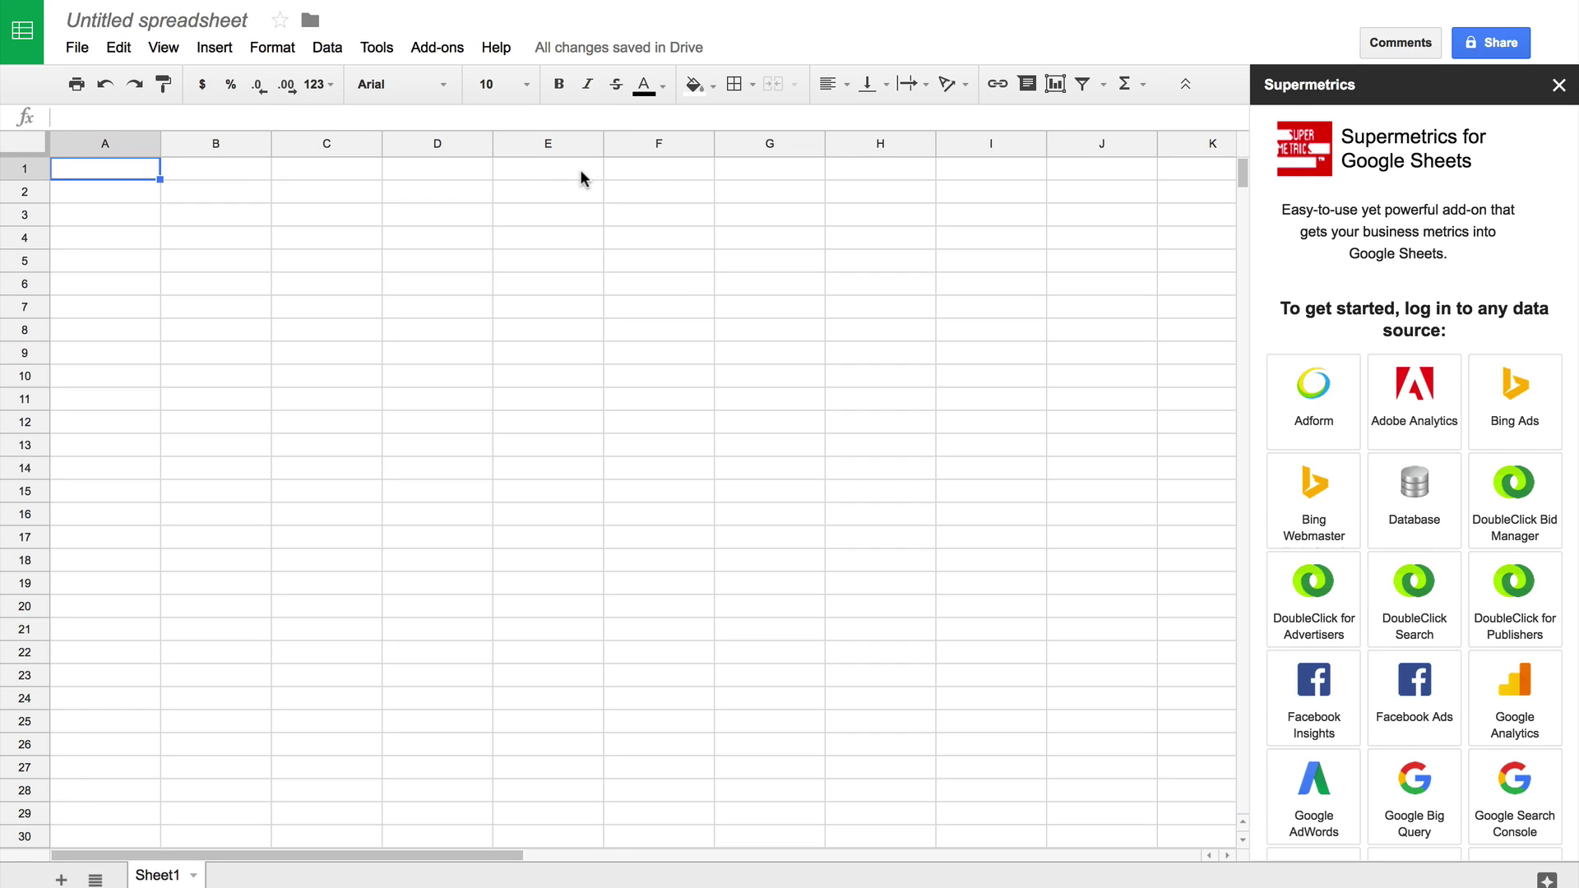
pyautogui.click(441, 53)
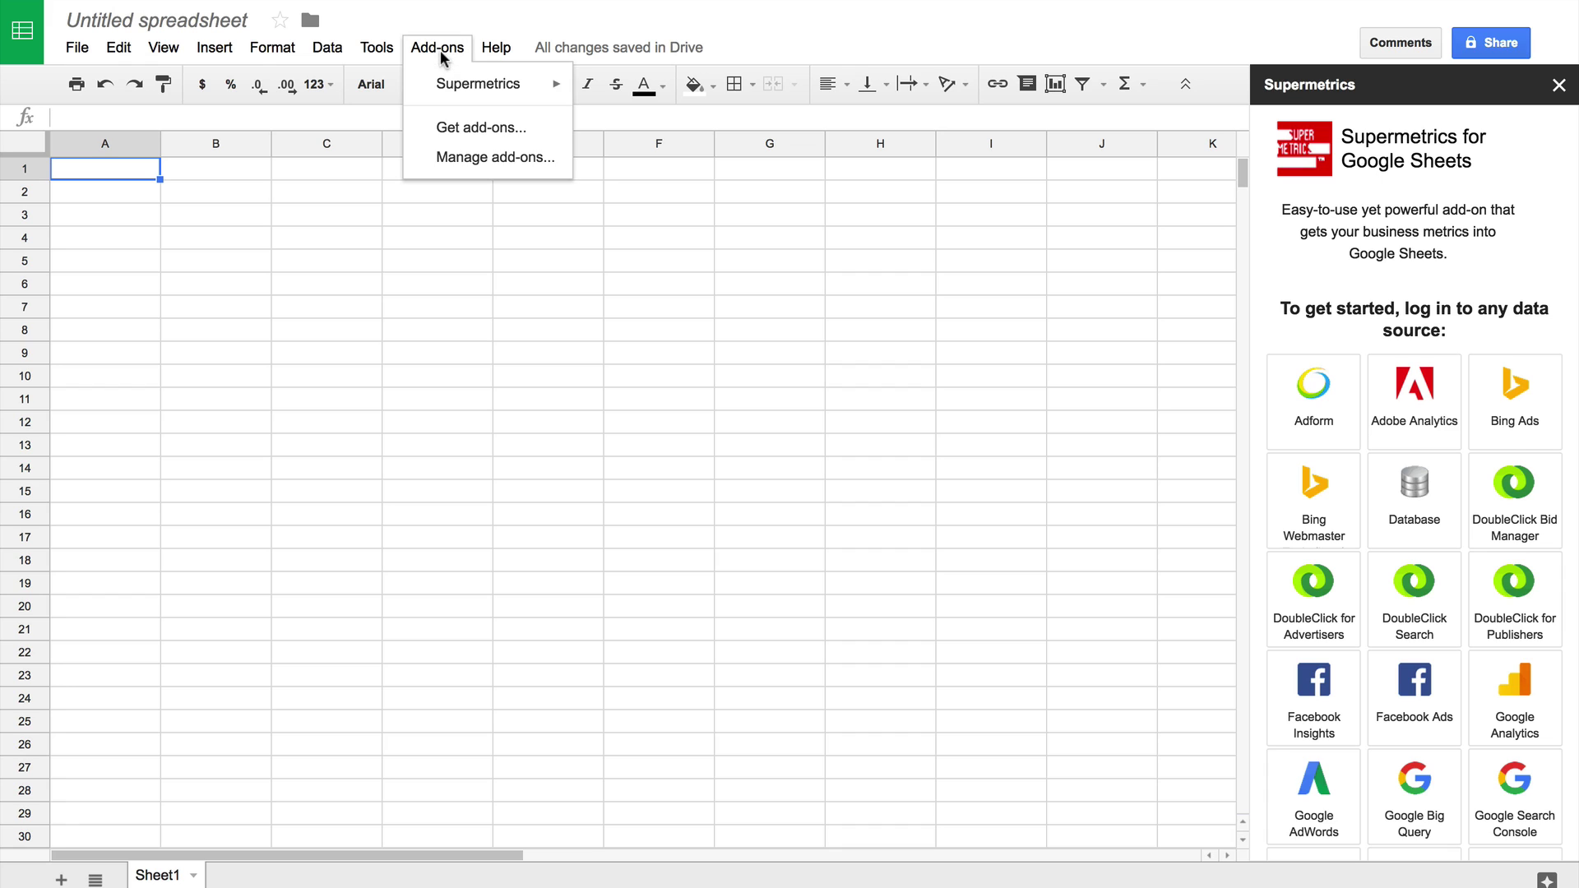
pyautogui.moveTo(450, 91)
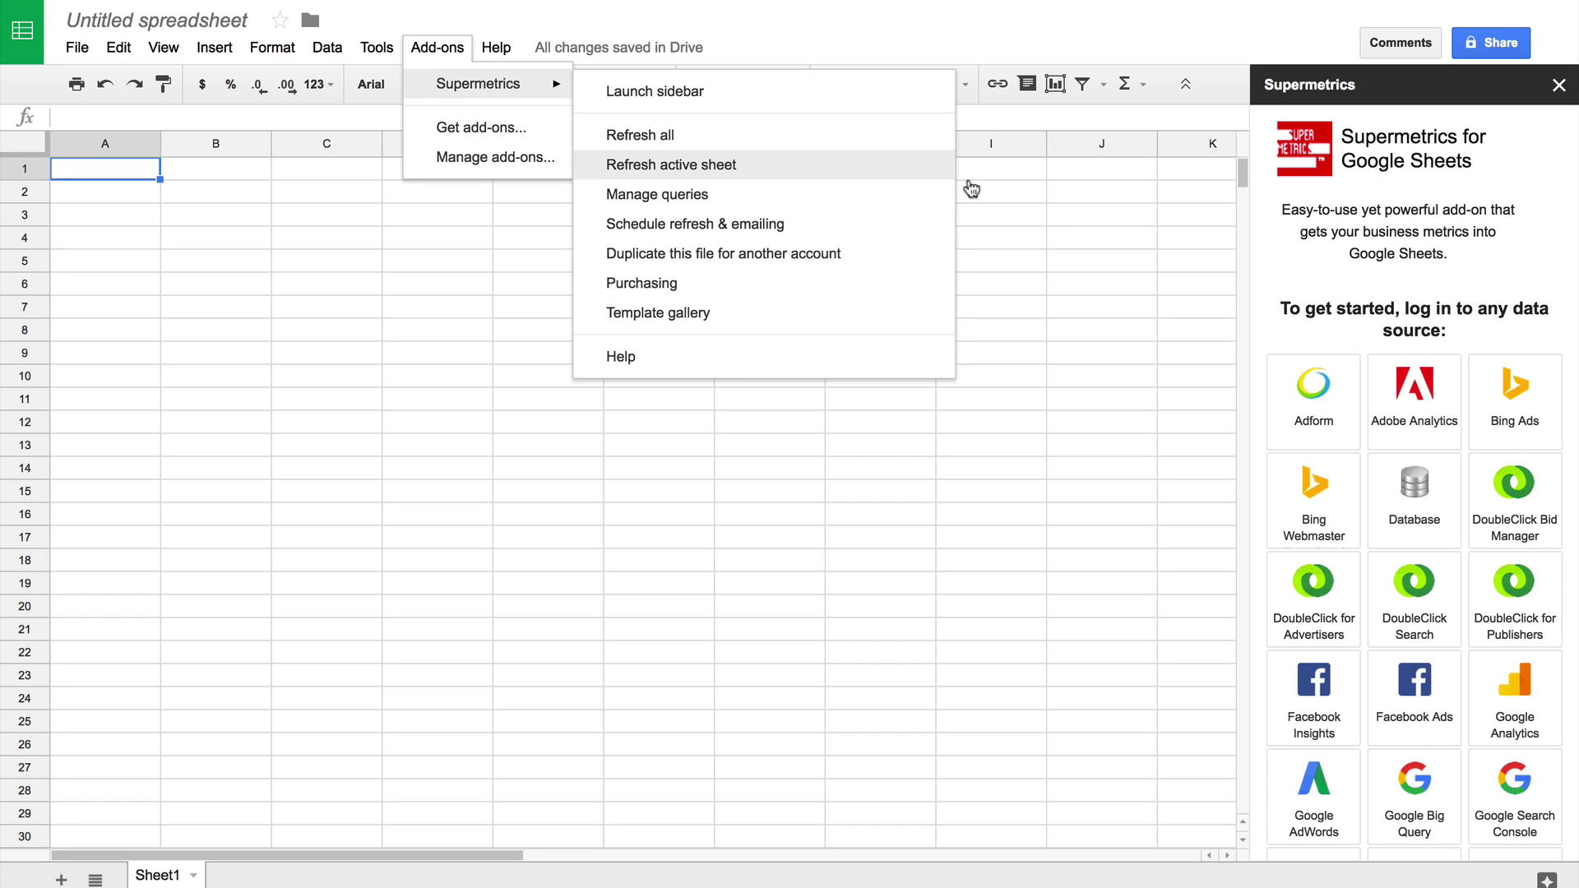
pyautogui.click(1313, 277)
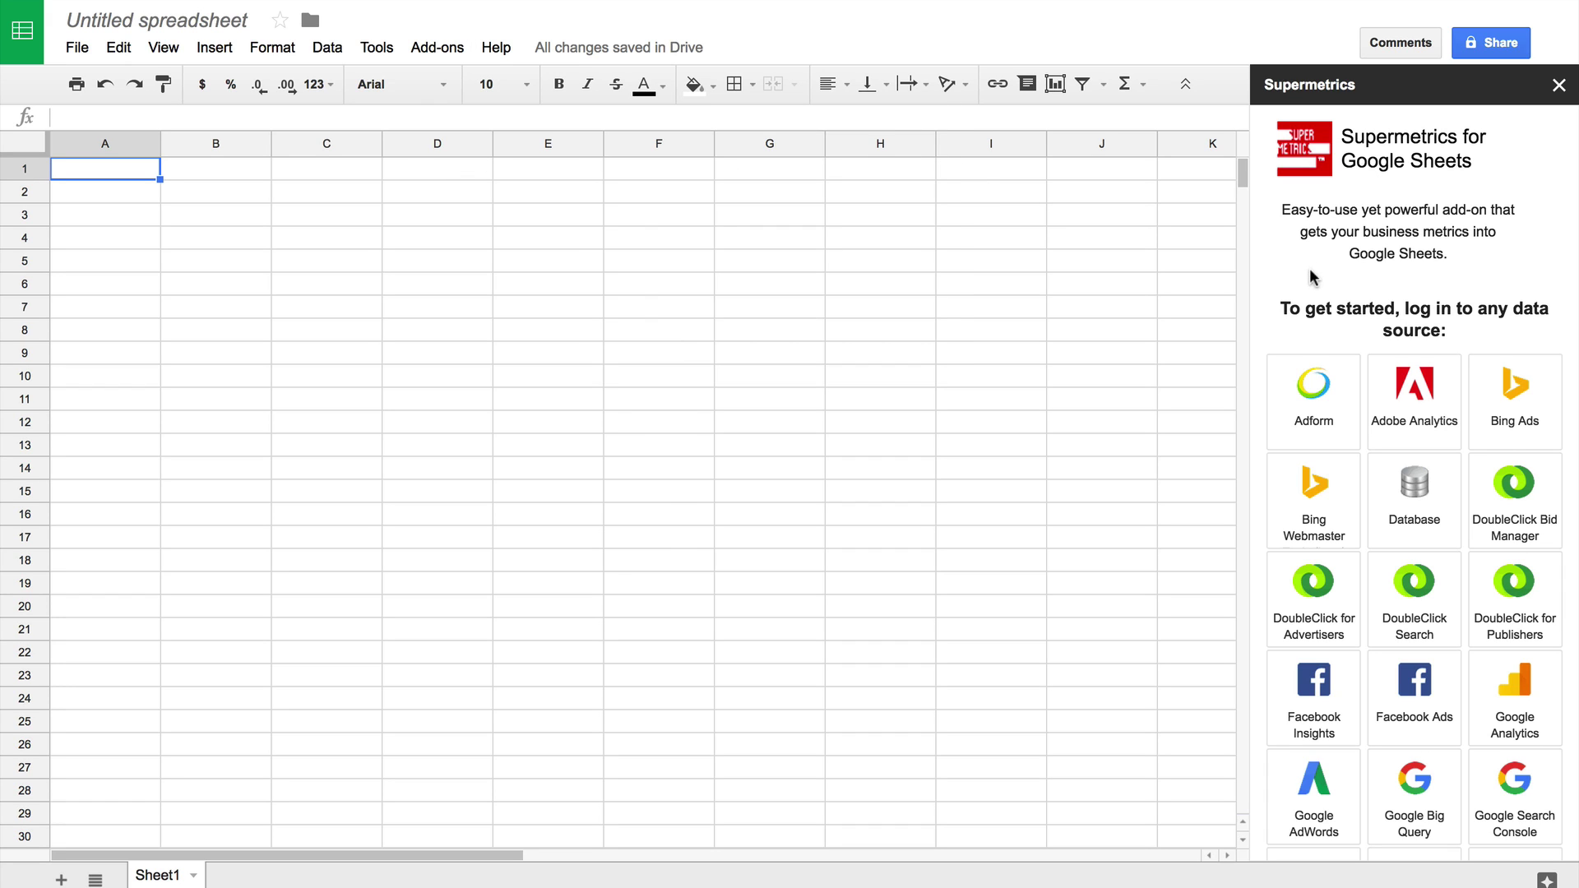
# Choose Facebook Insights as the Supermetrics data source and select the Loves Data page.
pyautogui.scroll(-3, 1339, 391)
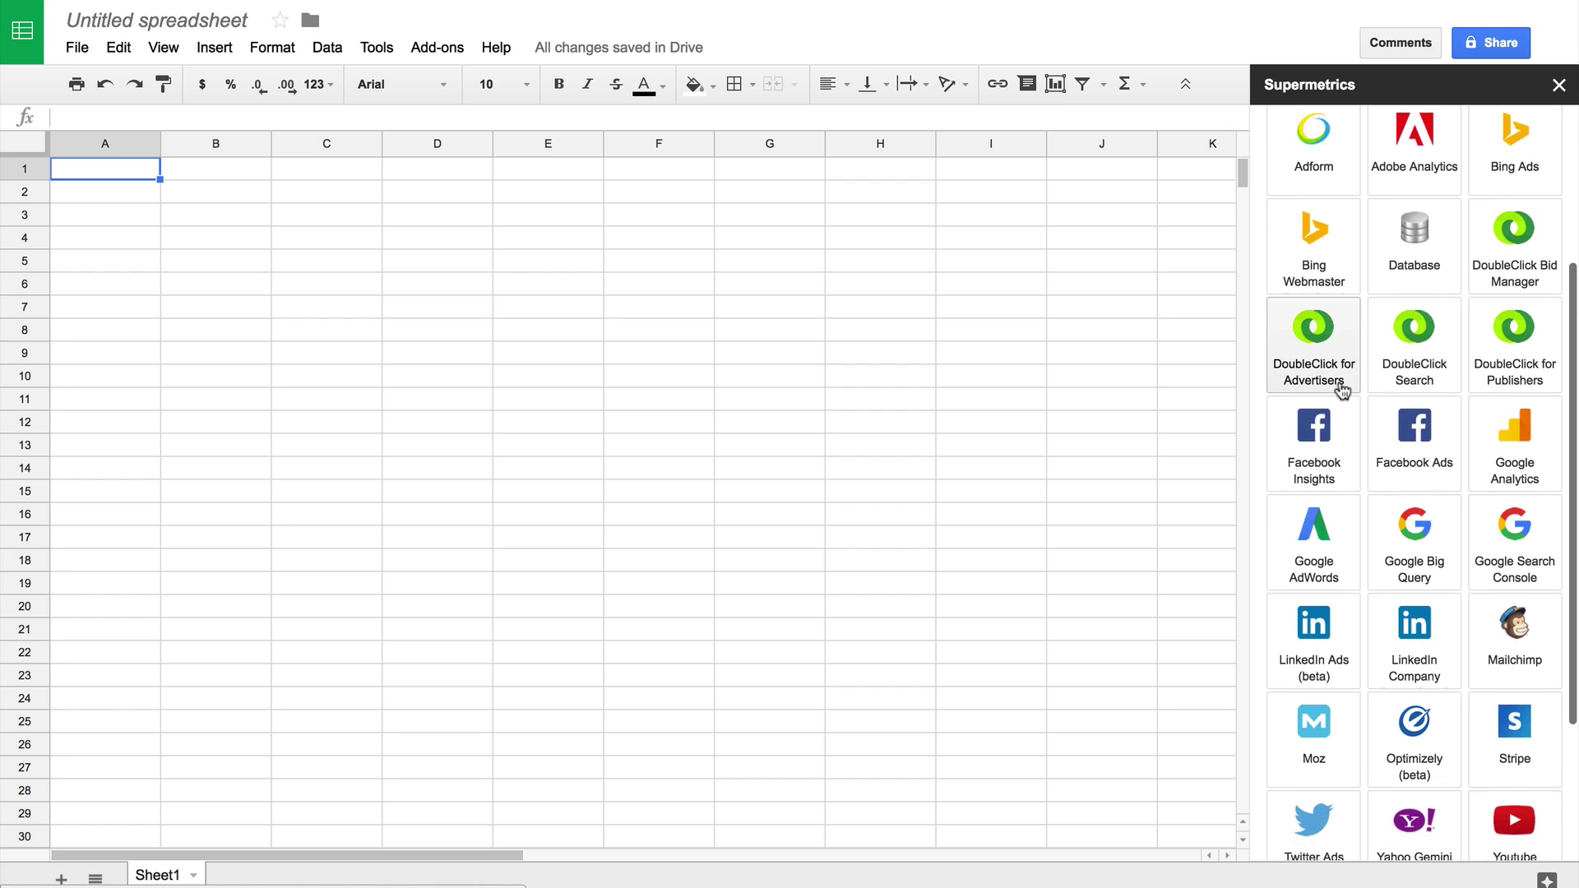
pyautogui.scroll(-1, 1342, 390)
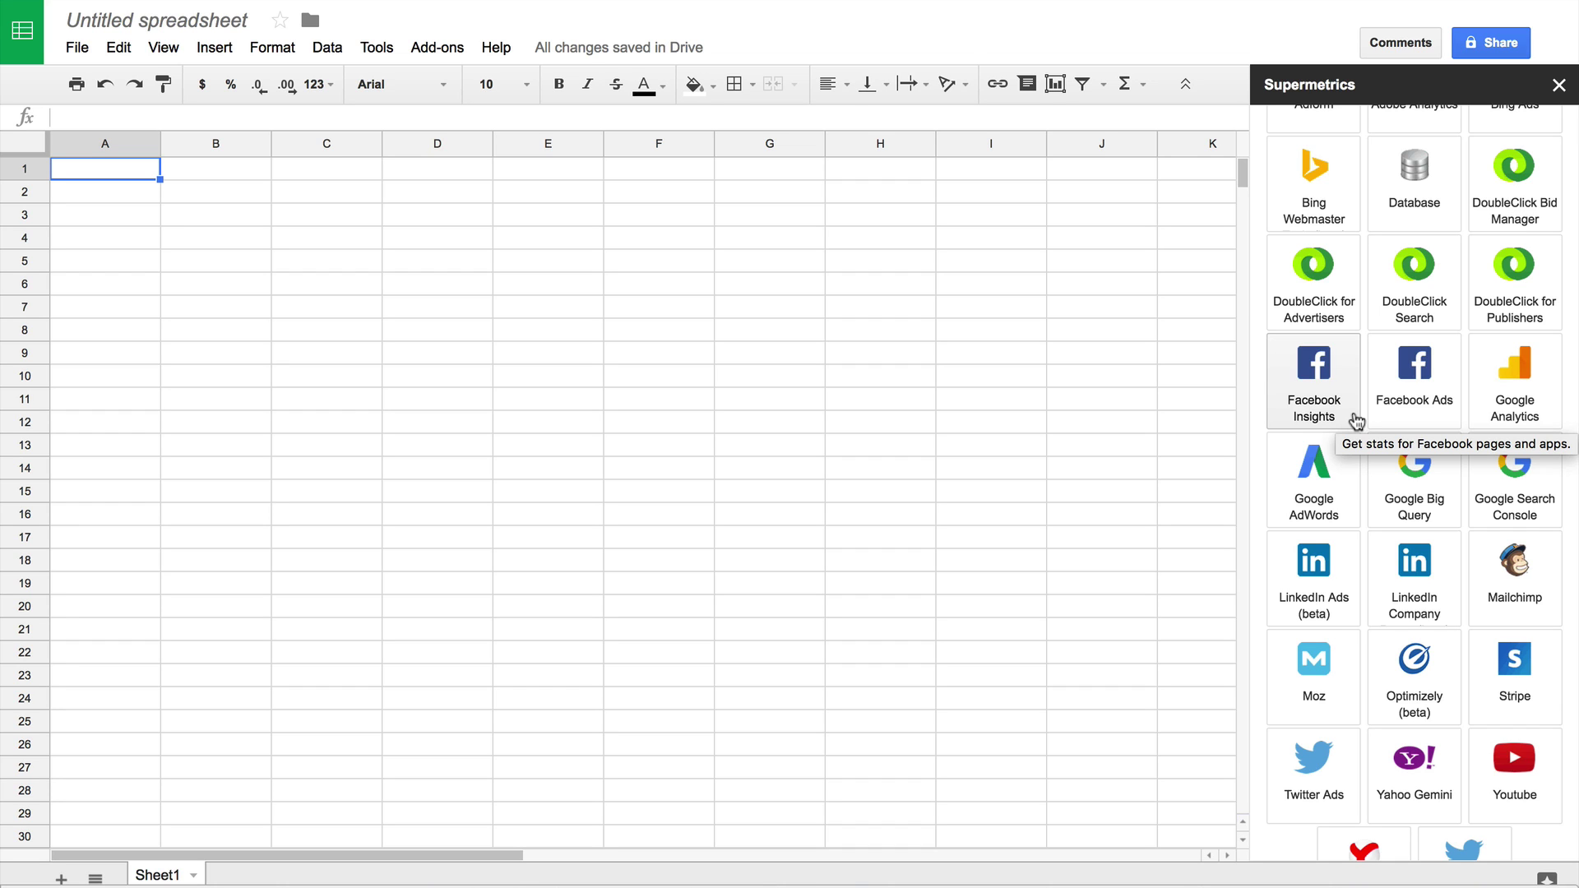
pyautogui.click(1356, 420)
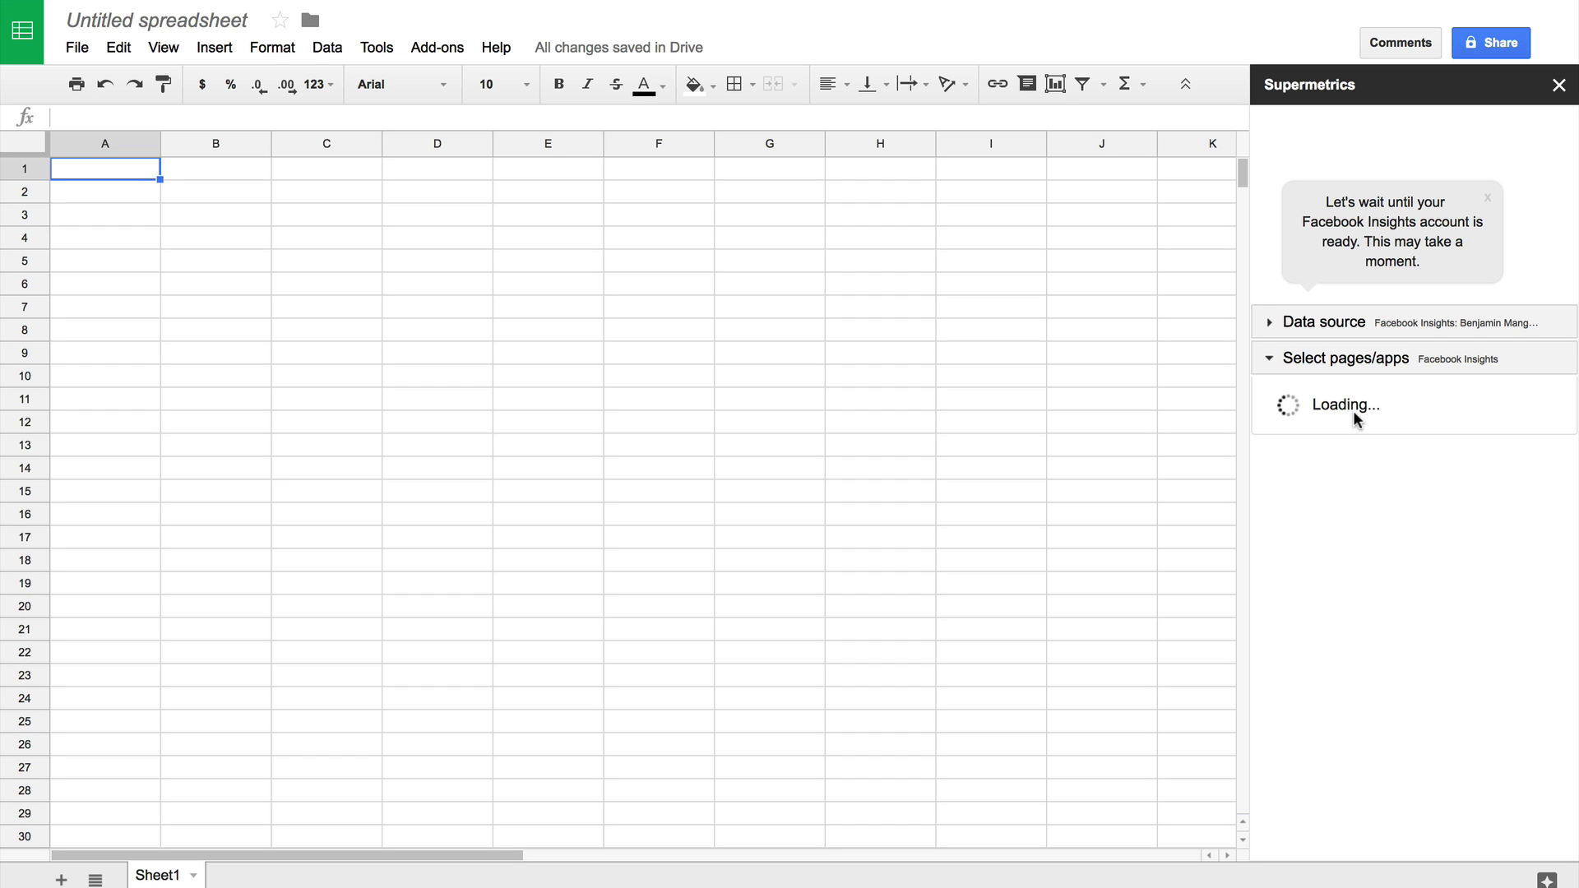
pyautogui.click(1354, 413)
pyautogui.click(1369, 458)
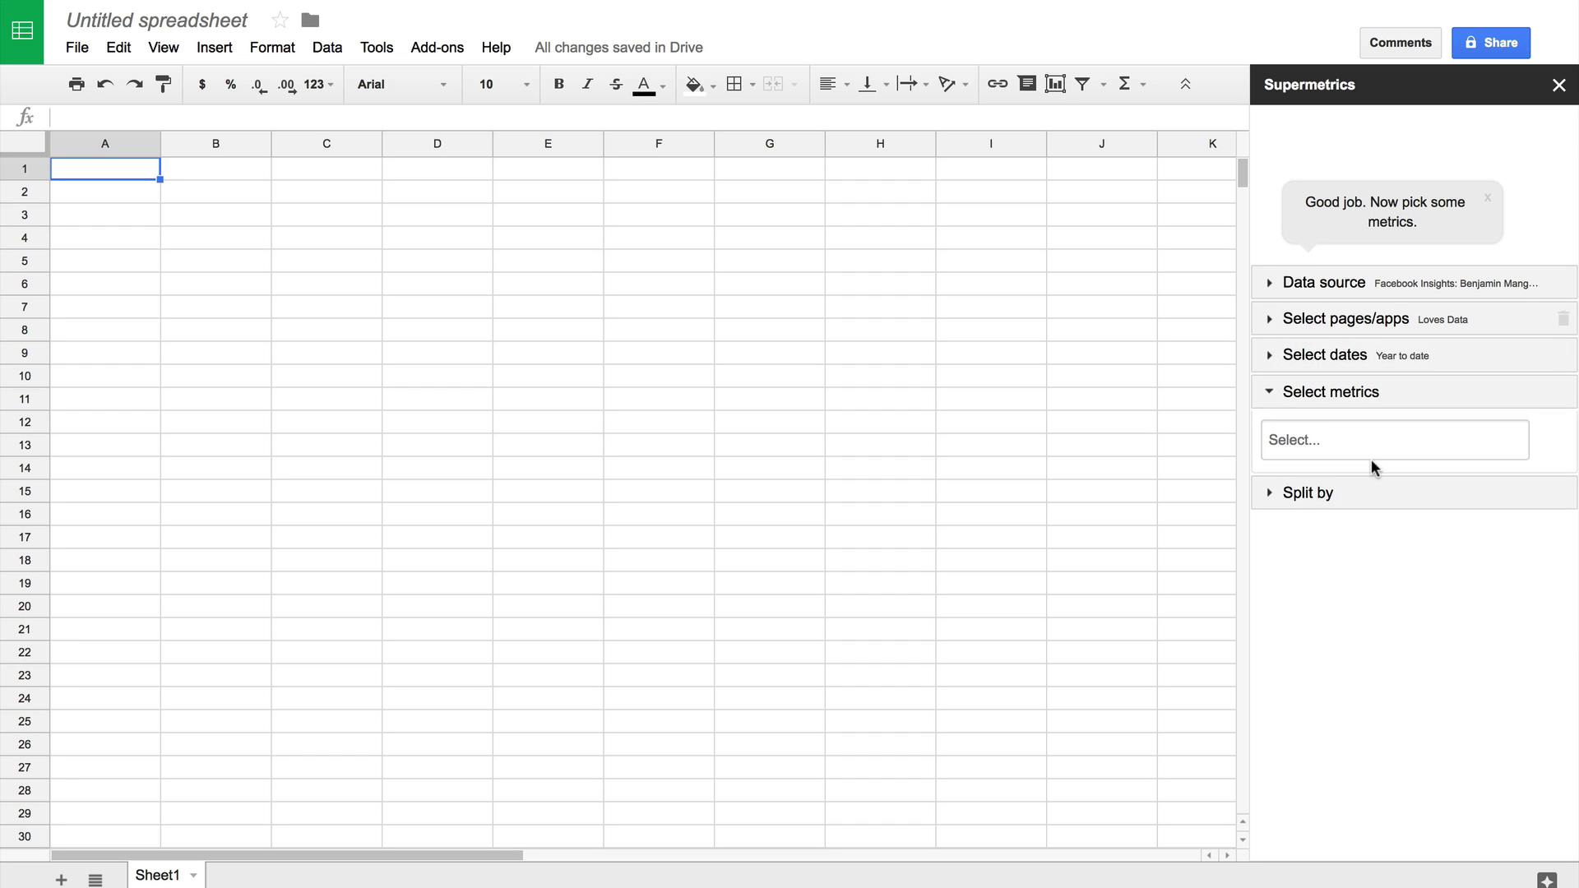
# Set the query's date range to the last 90 days, including today.
pyautogui.click(1364, 360)
pyautogui.click(1366, 411)
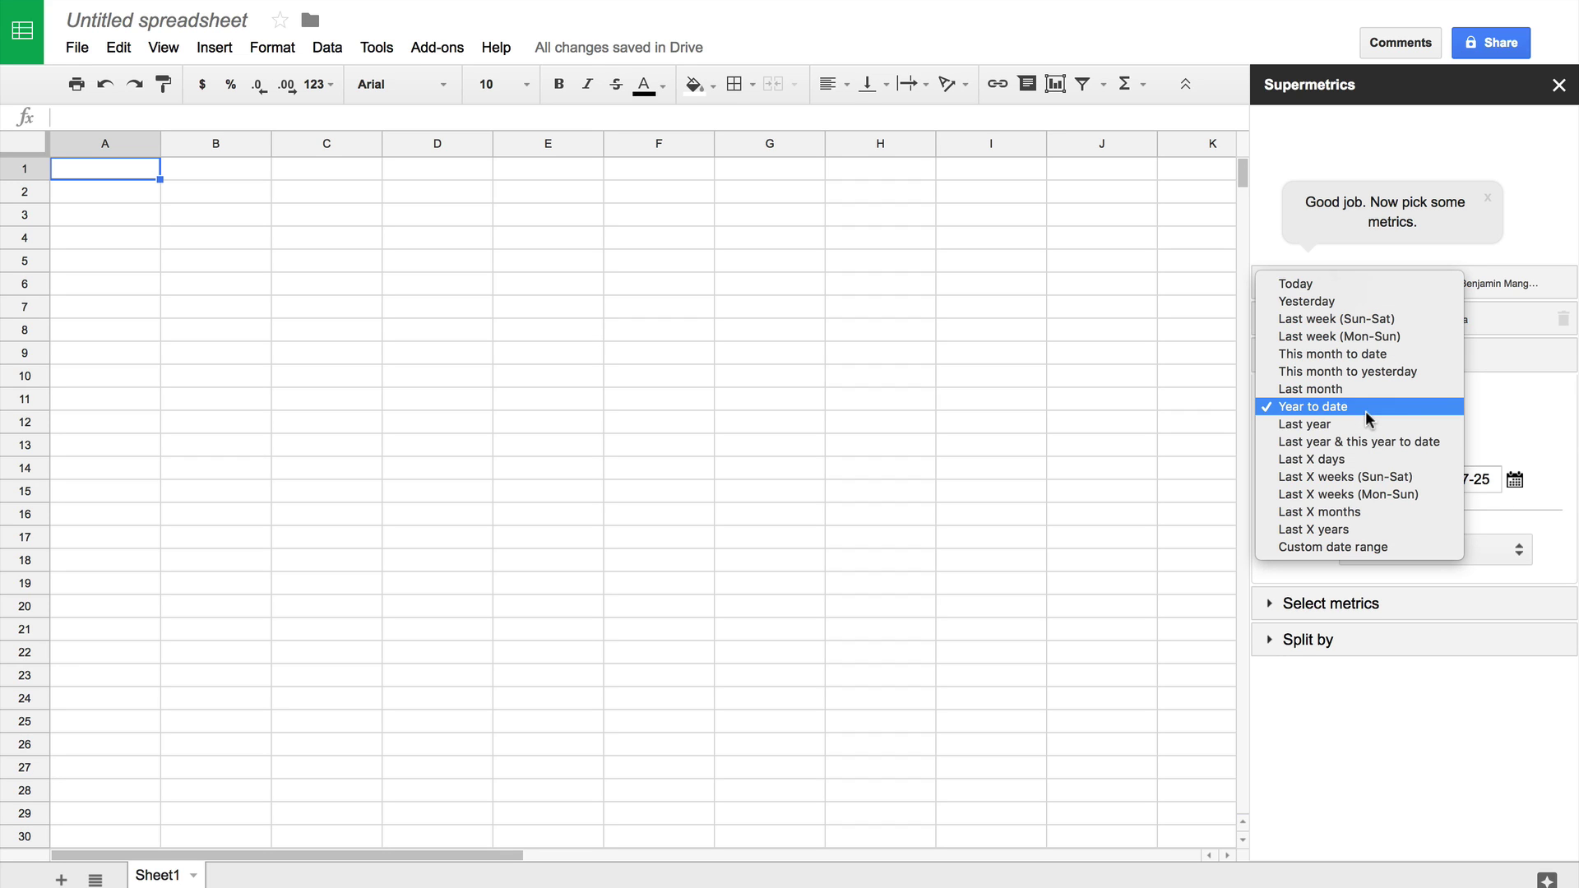
pyautogui.click(1369, 452)
pyautogui.doubleClick(1319, 458)
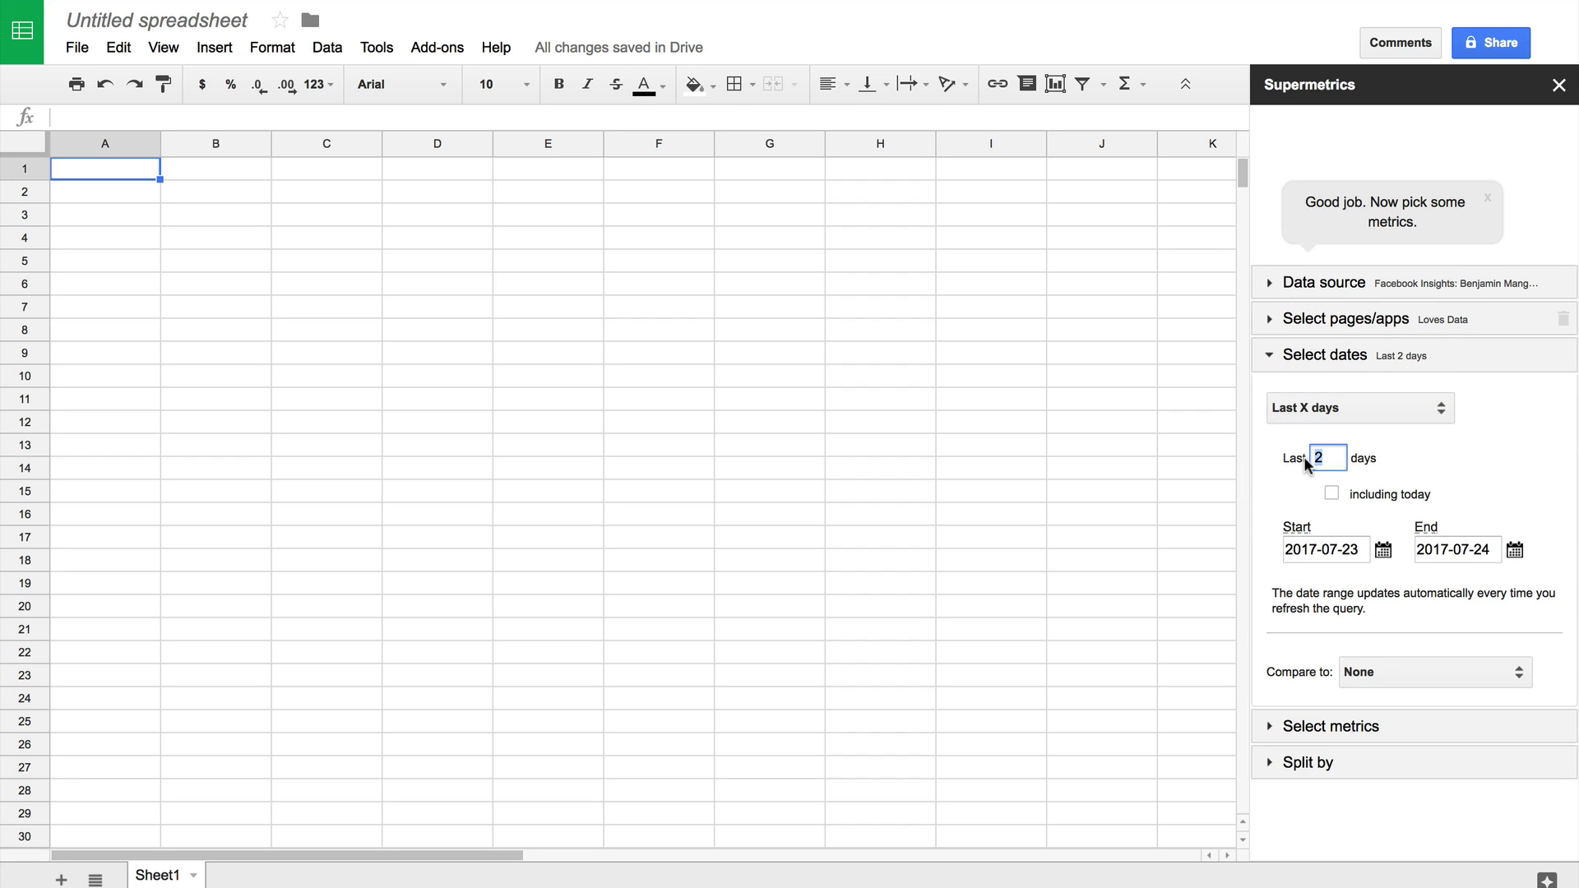
pyautogui.write('90')
pyautogui.click(1330, 493)
# Add Total likes as the query's metric and check the metric selection.
pyautogui.click(1332, 732)
pyautogui.click(1315, 447)
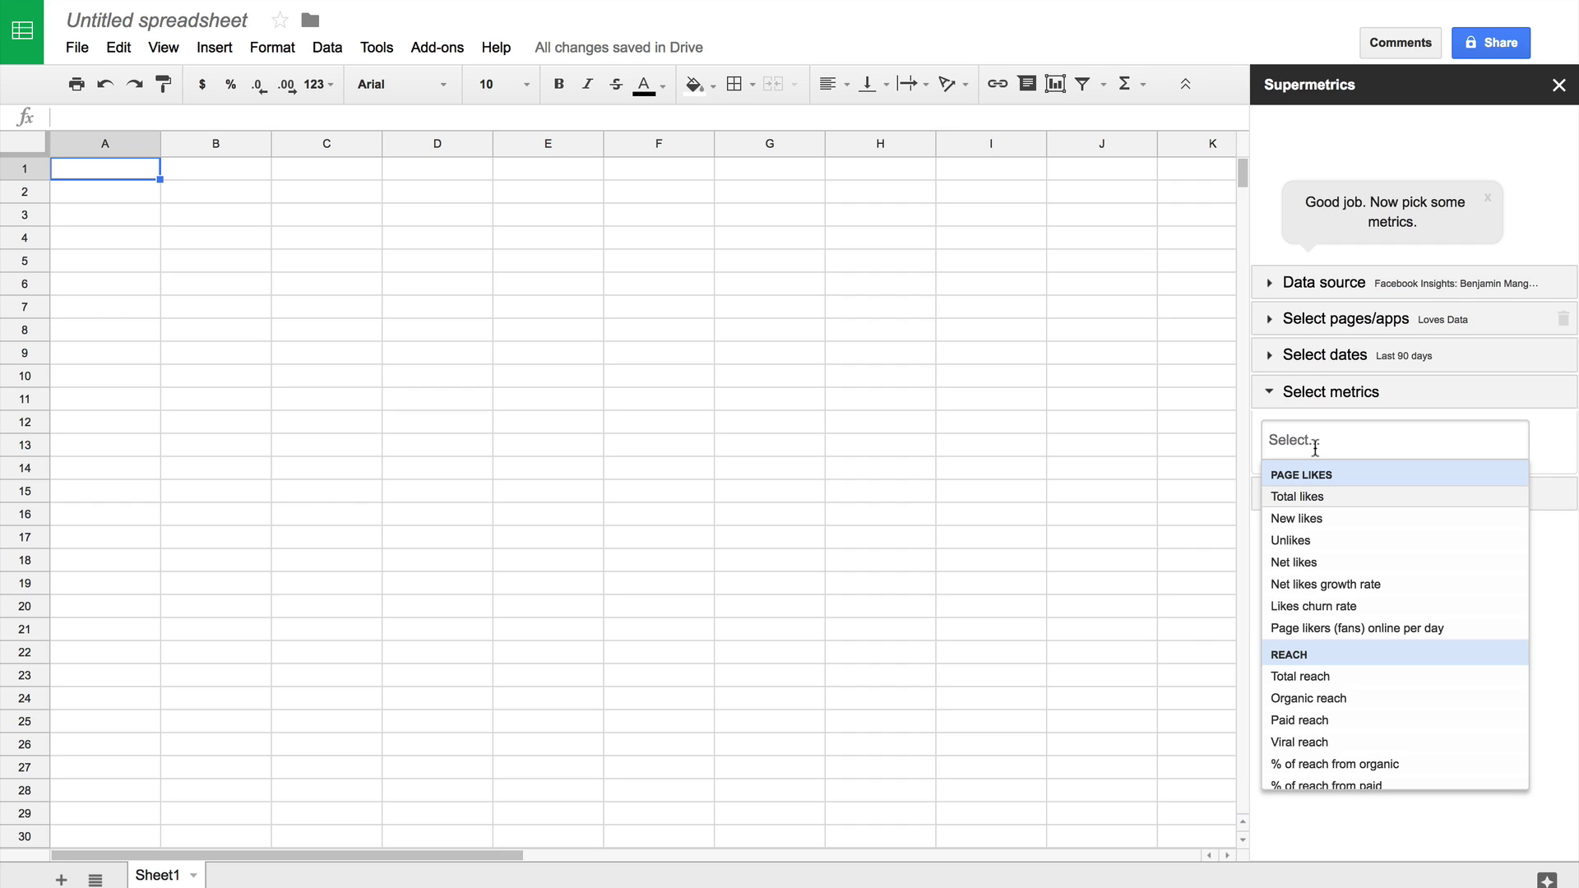
pyautogui.click(1312, 496)
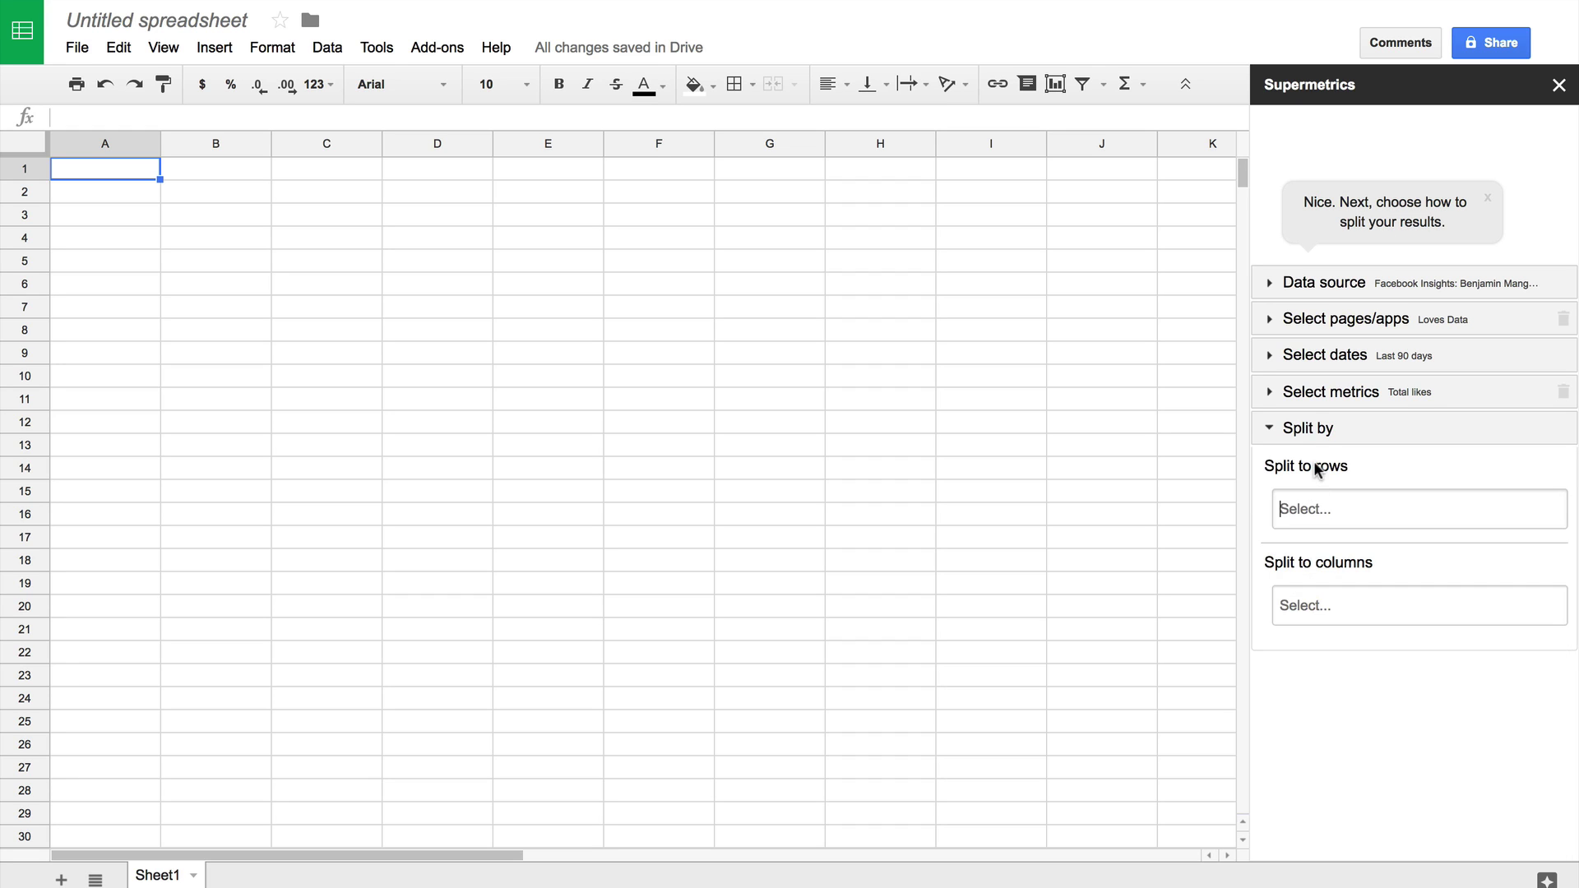
pyautogui.click(1306, 394)
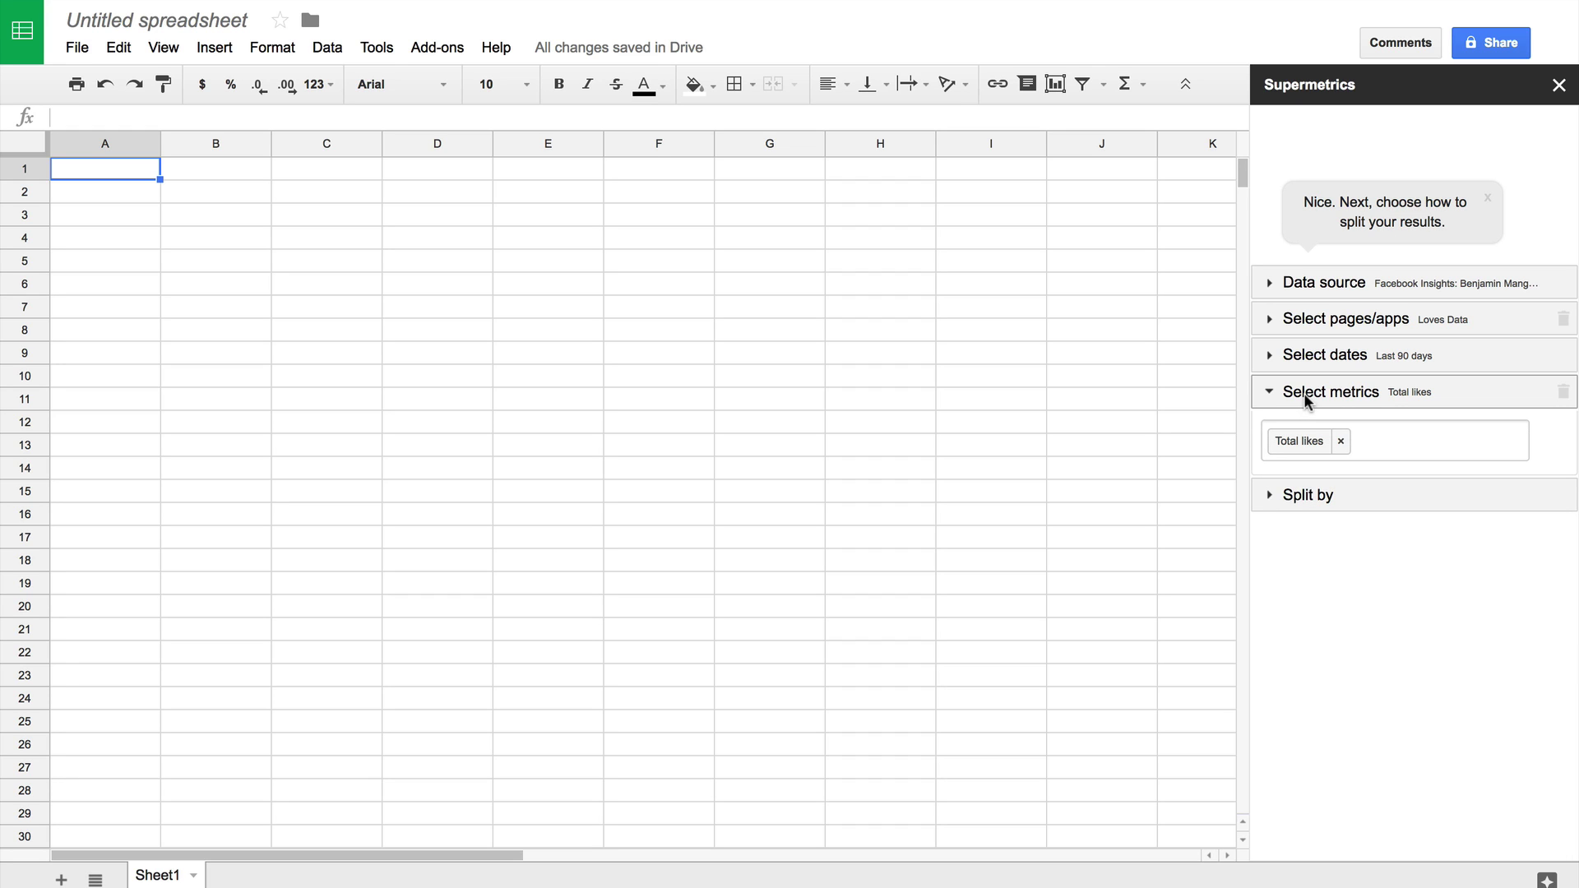
# Split the query results to rows by Date.
pyautogui.click(1306, 496)
pyautogui.click(1309, 509)
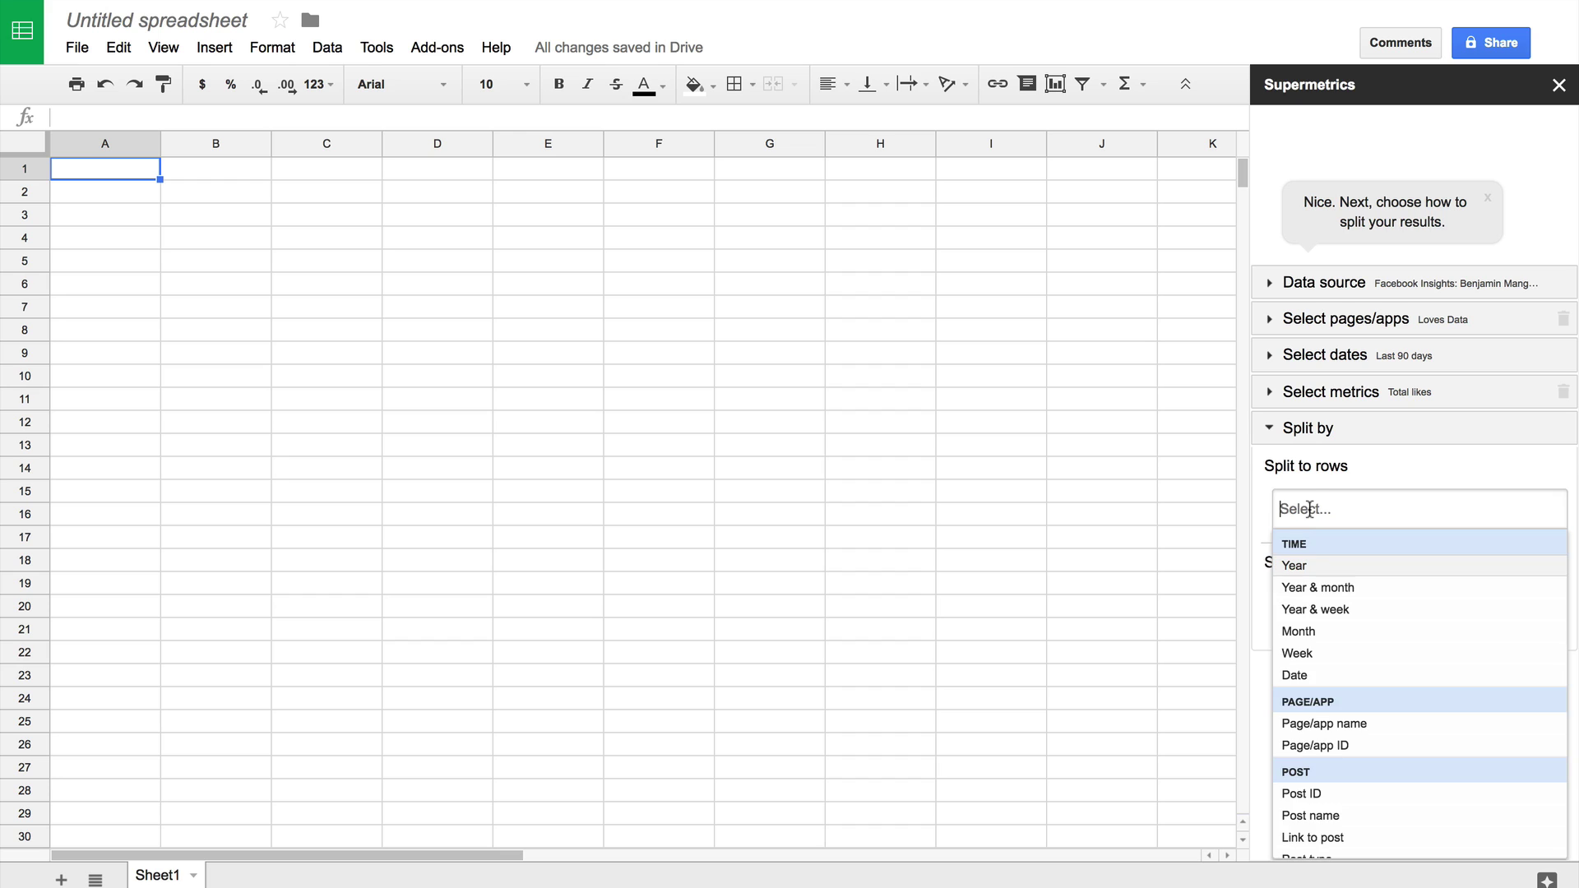
pyautogui.write('date')
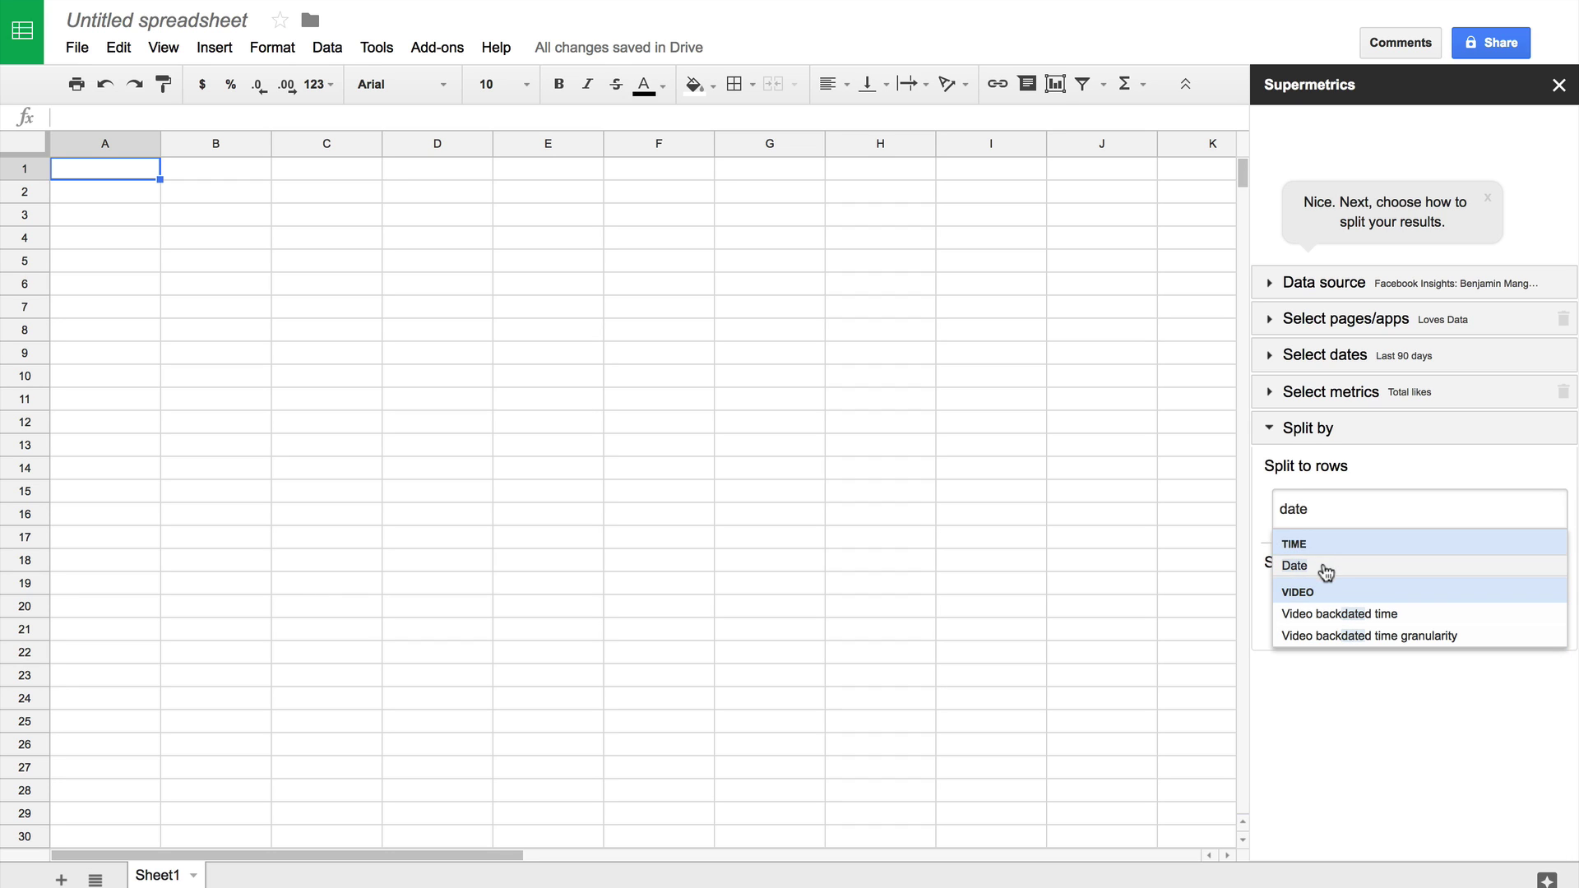
pyautogui.click(1326, 574)
# Set the number of rows to fetch to 100 and run the query to get the data into the sheet.
pyautogui.click(1399, 546)
pyautogui.click(1463, 621)
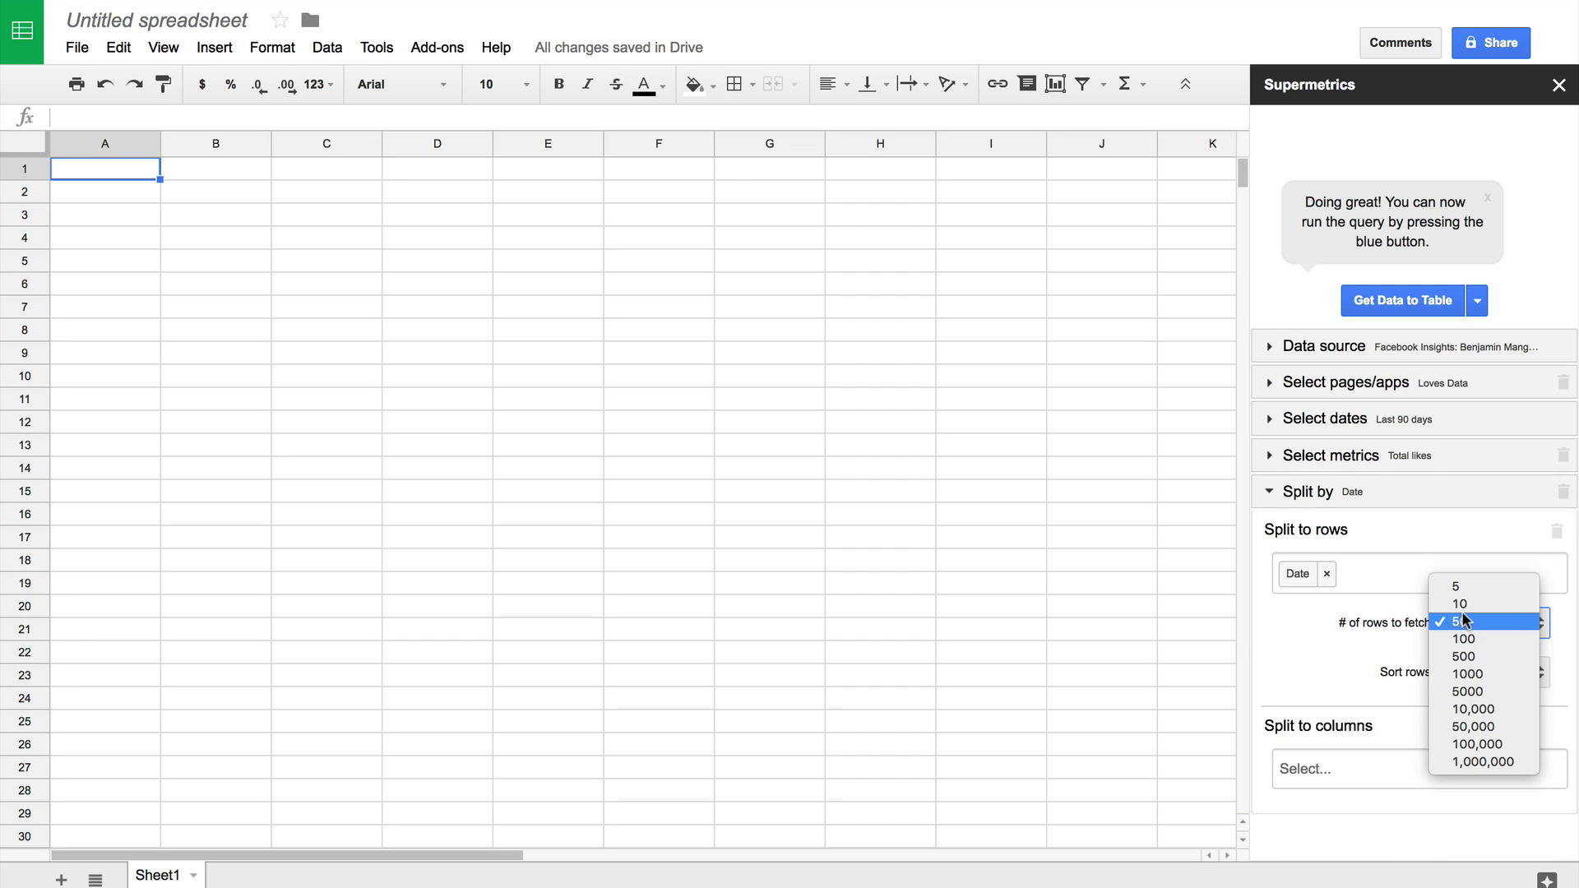
pyautogui.press('Escape')
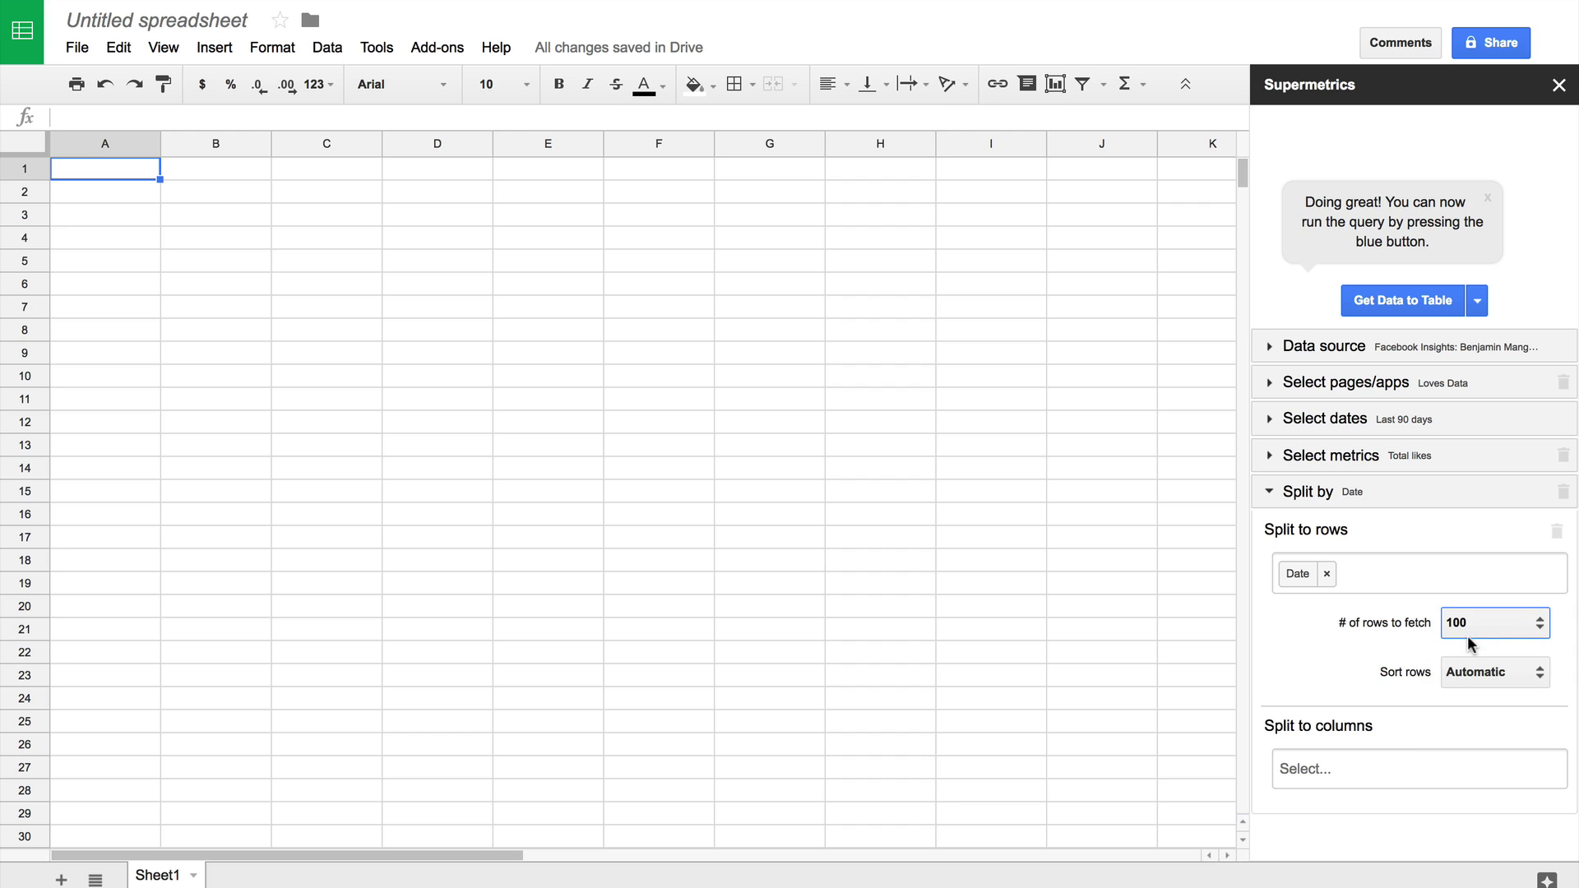
pyautogui.click(1405, 302)
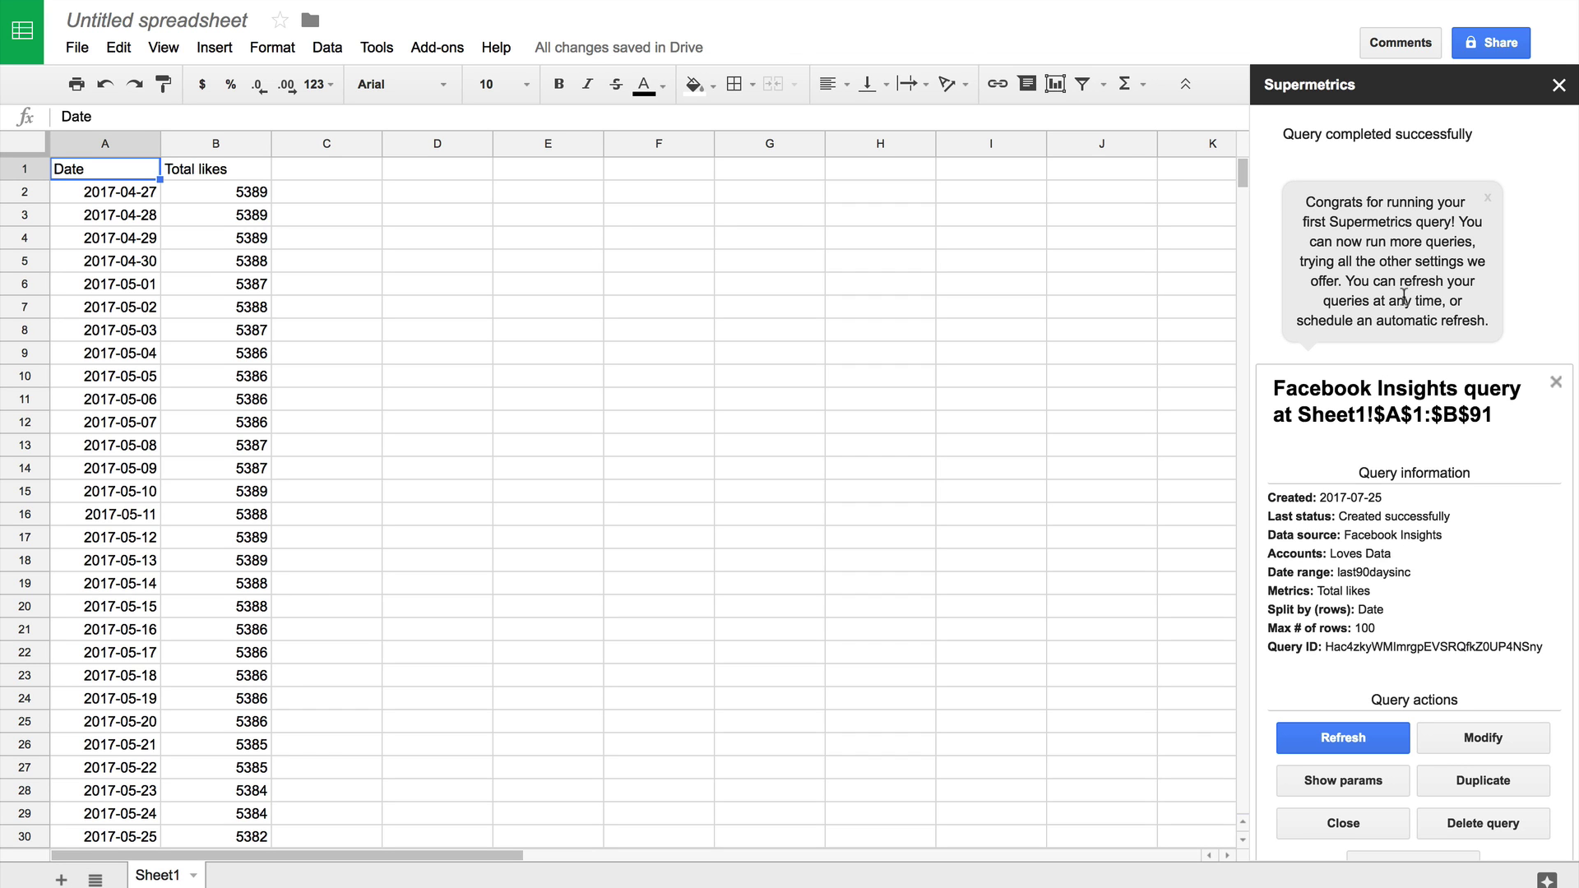
pyautogui.click(1488, 199)
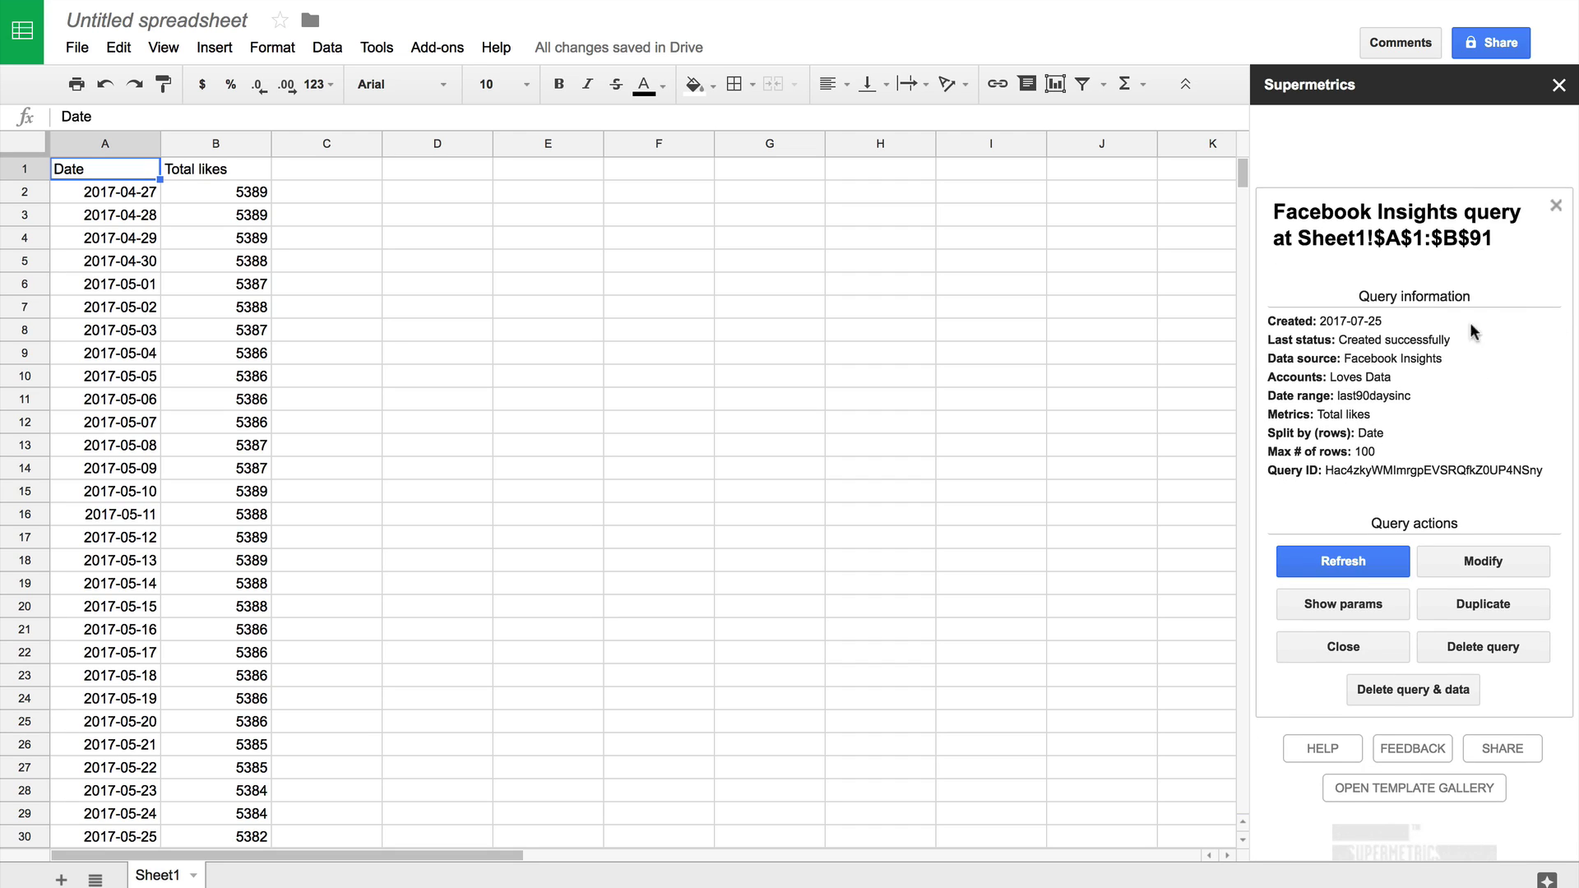
# Rename Sheet1 as Facebook and exit the modification mode of the Facebook Insights query without applying changes.
pyautogui.click(1467, 559)
pyautogui.click(1464, 551)
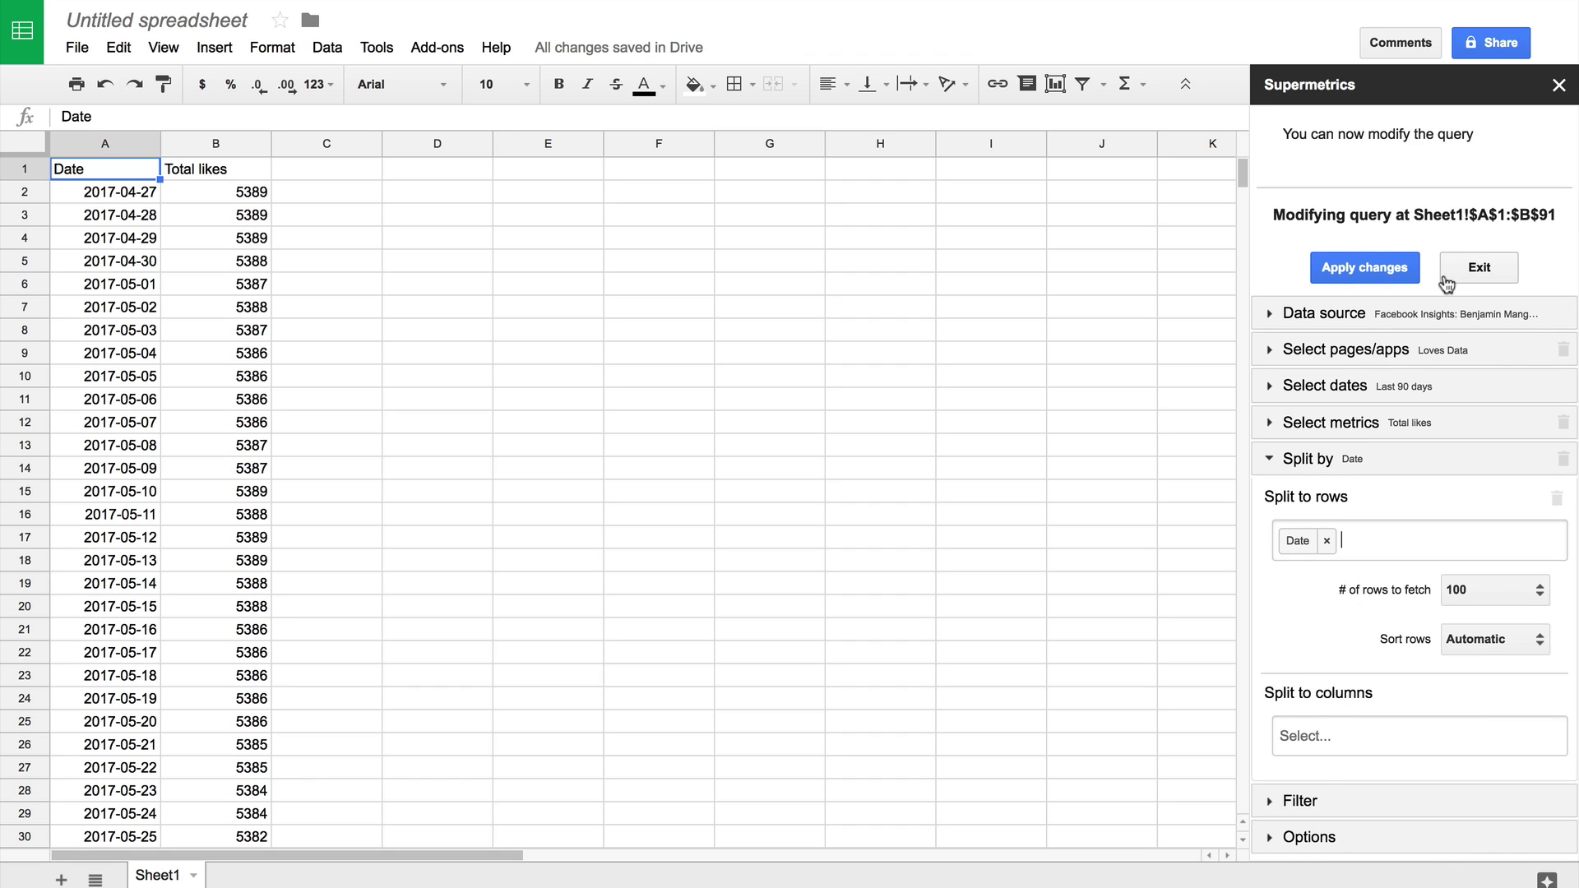
pyautogui.doubleClick(156, 876)
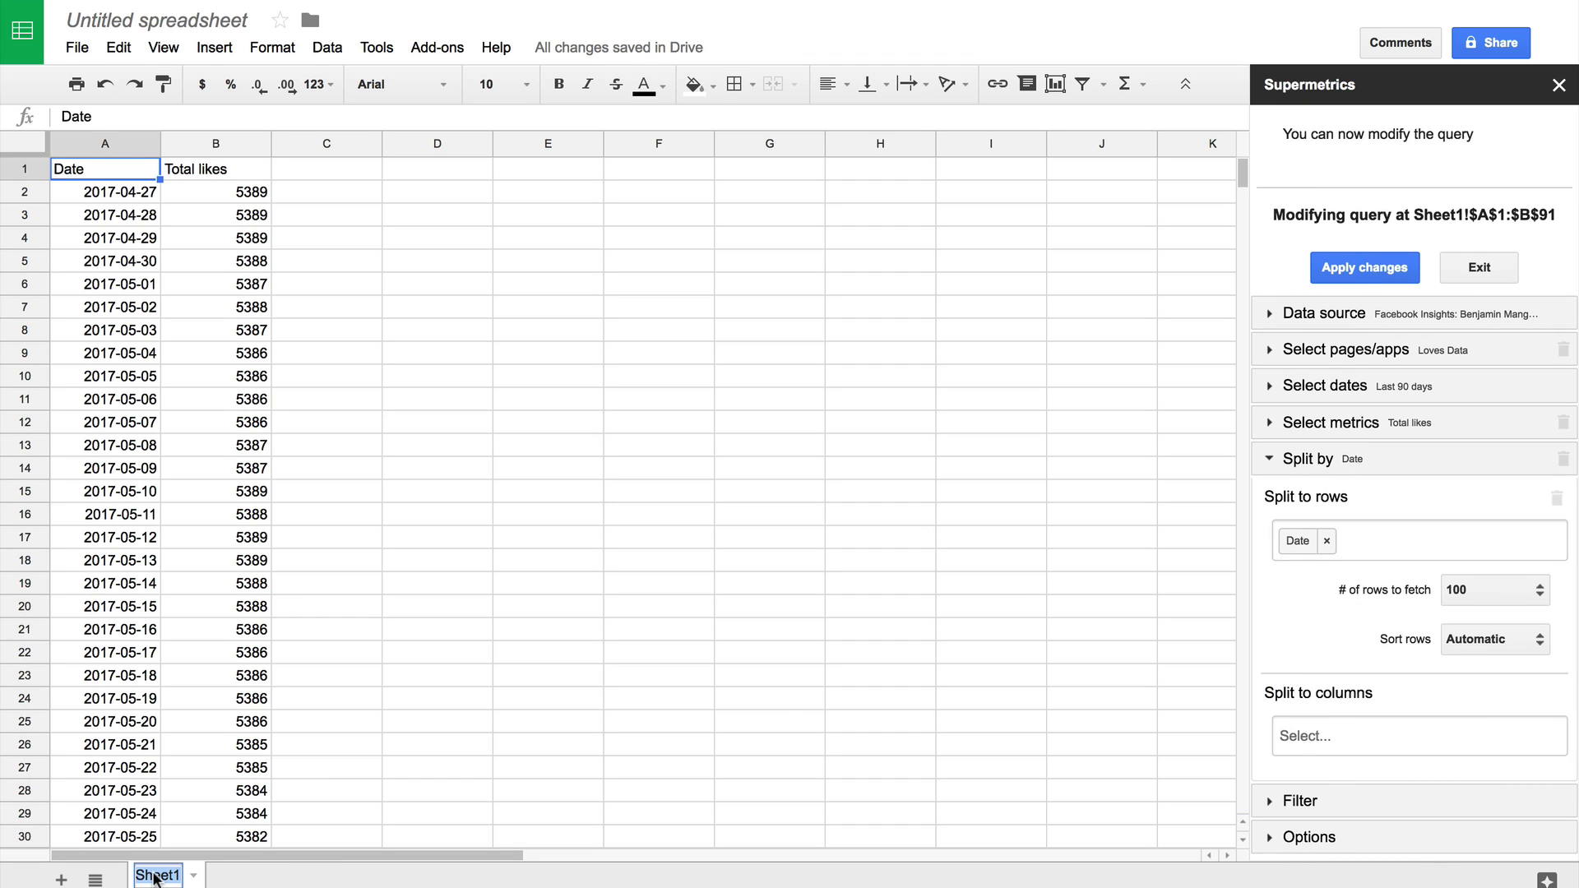
pyautogui.write('Facebook')
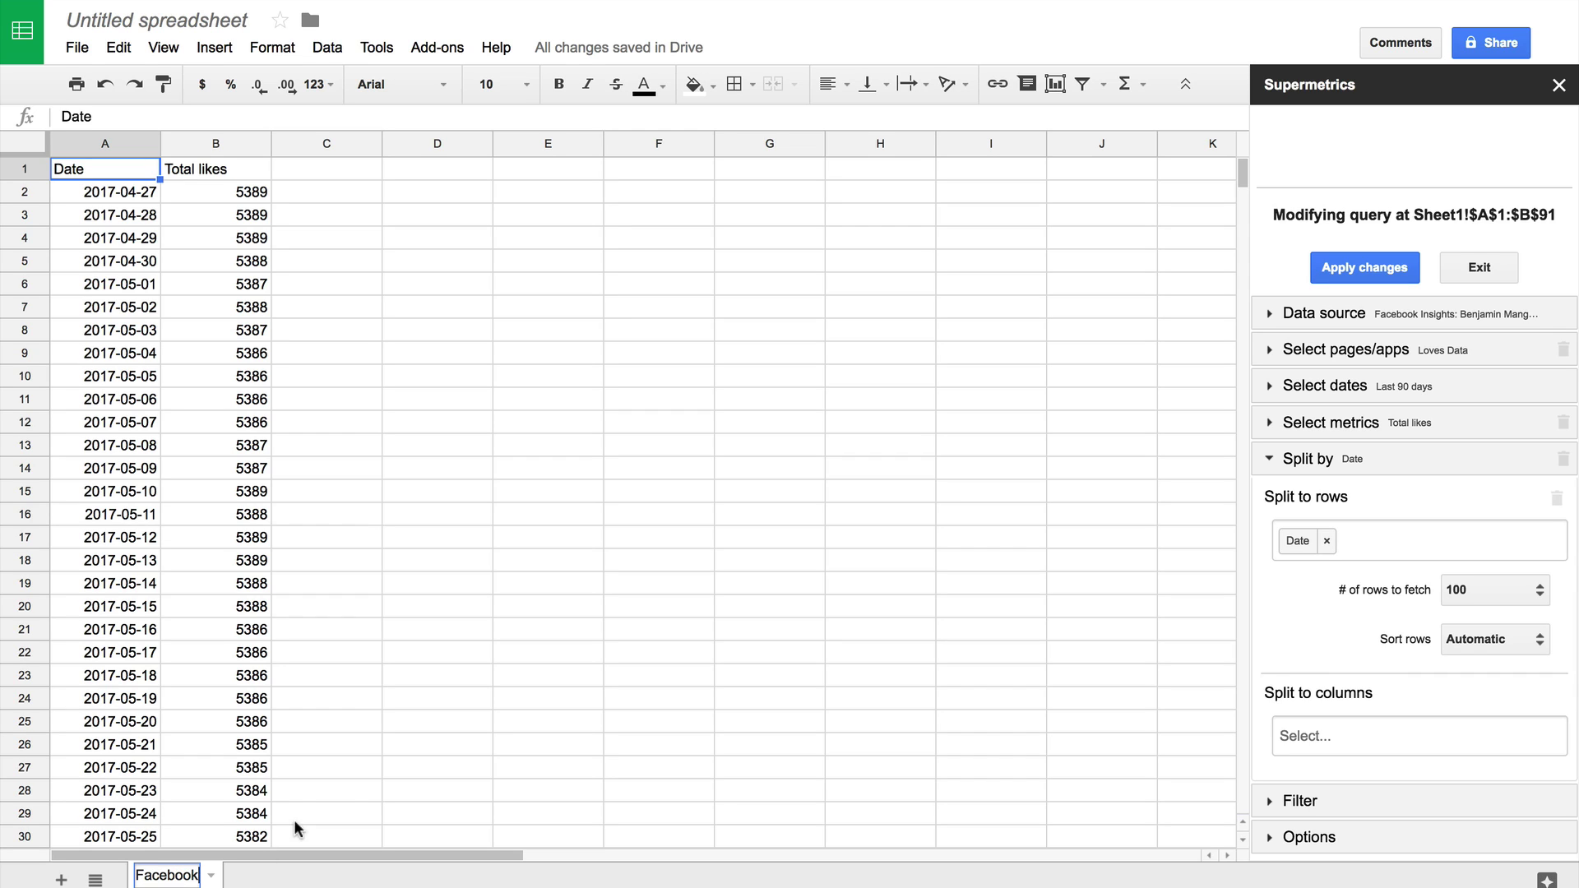
pyautogui.click(1458, 275)
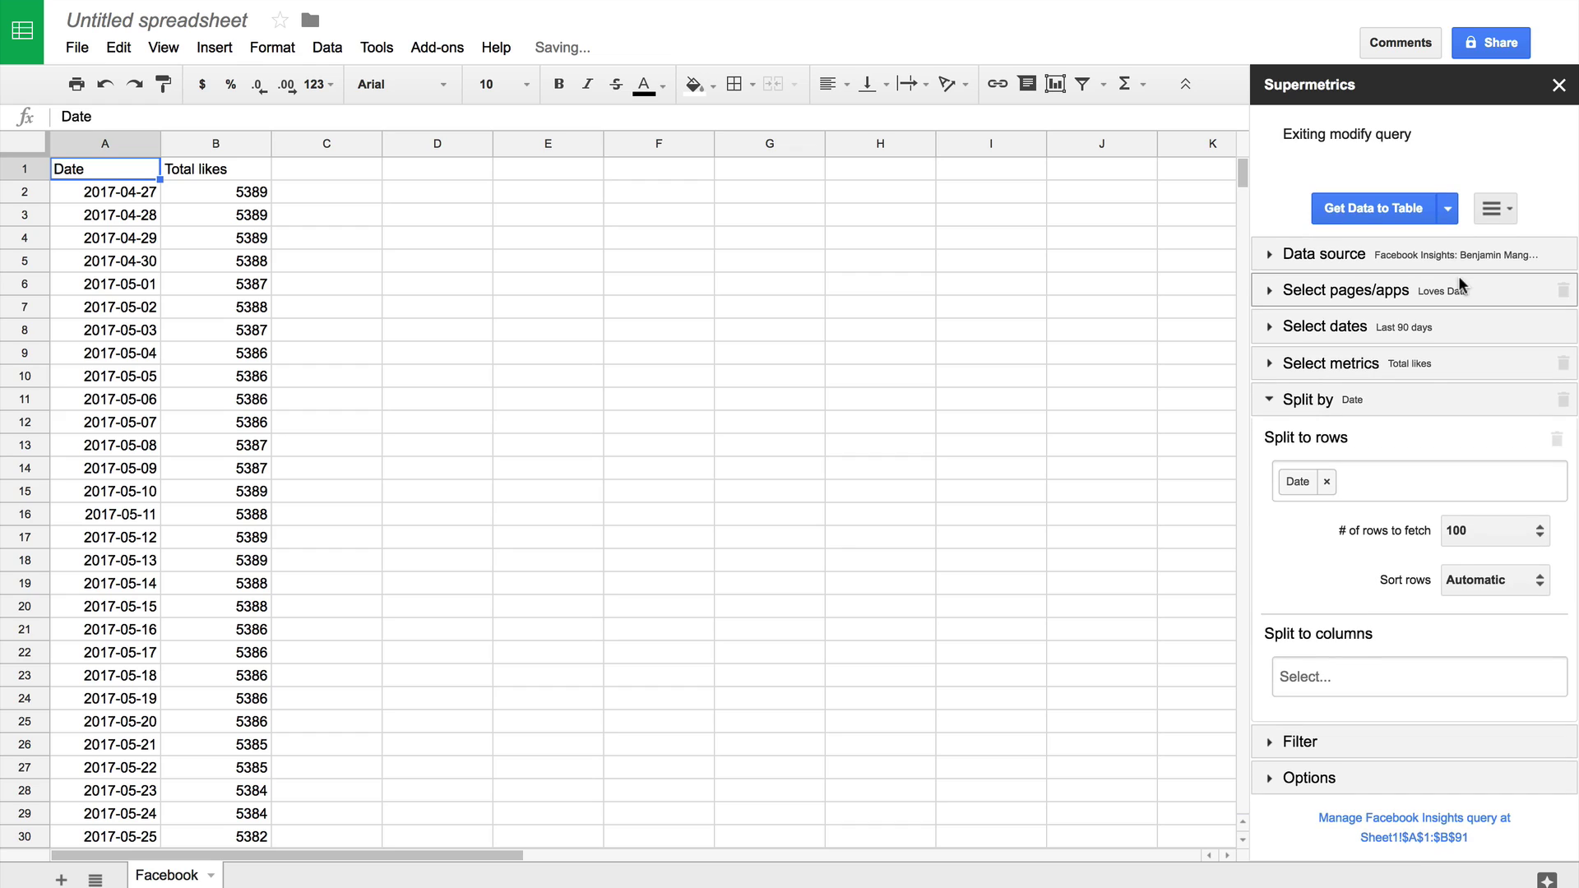
# Add a new sheet to the spreadsheet and name it LinkedIn.
pyautogui.click(54, 880)
pyautogui.doubleClick(240, 876)
pyautogui.write('LinkedIn')
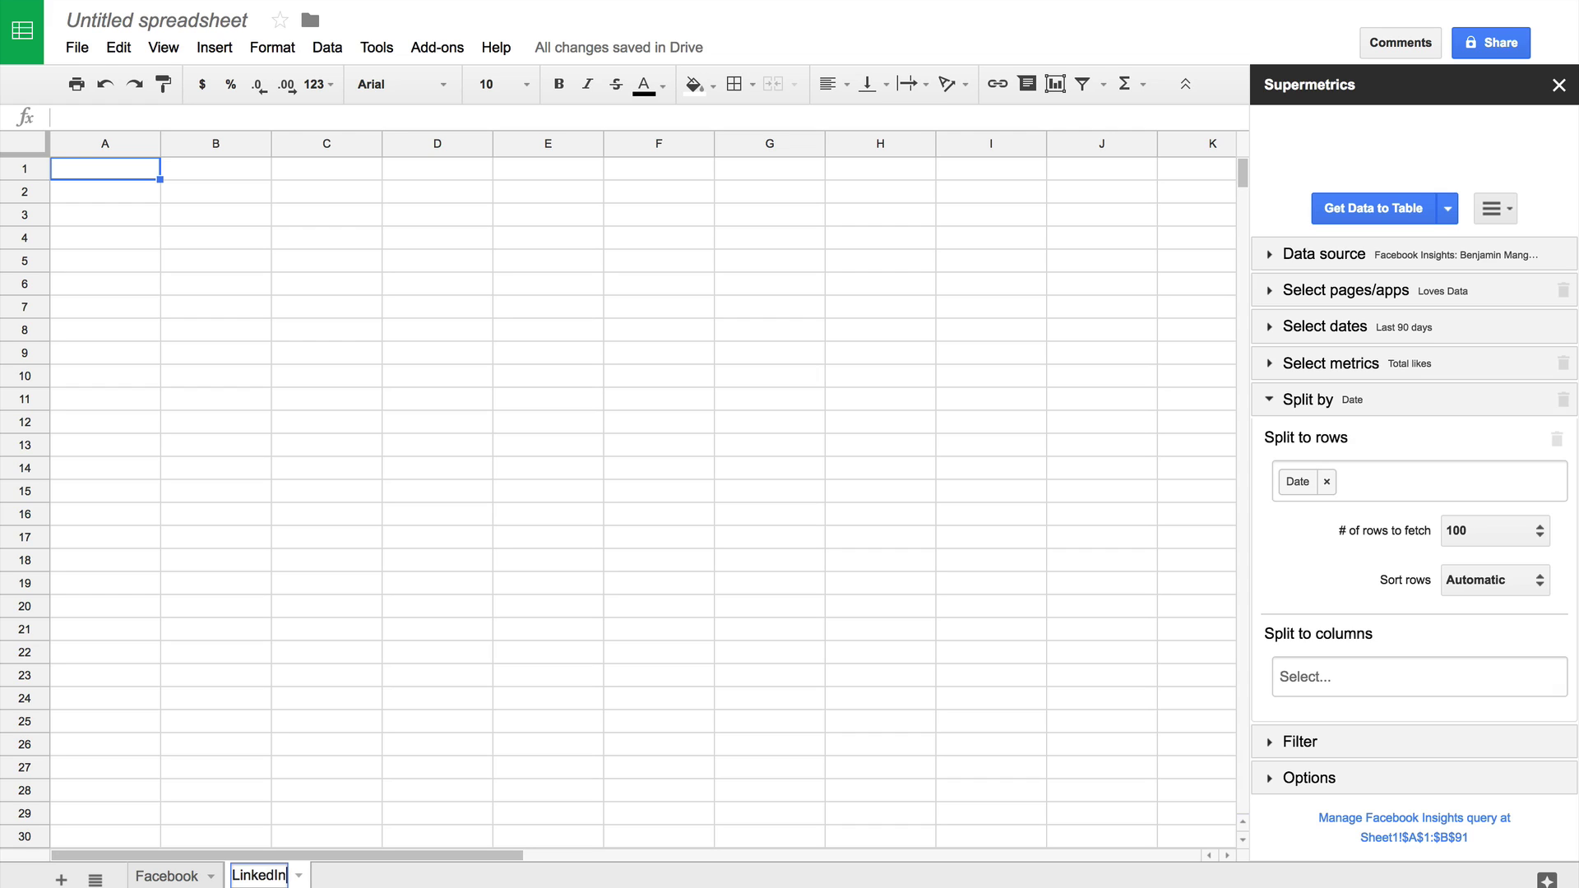
pyautogui.press('Return')
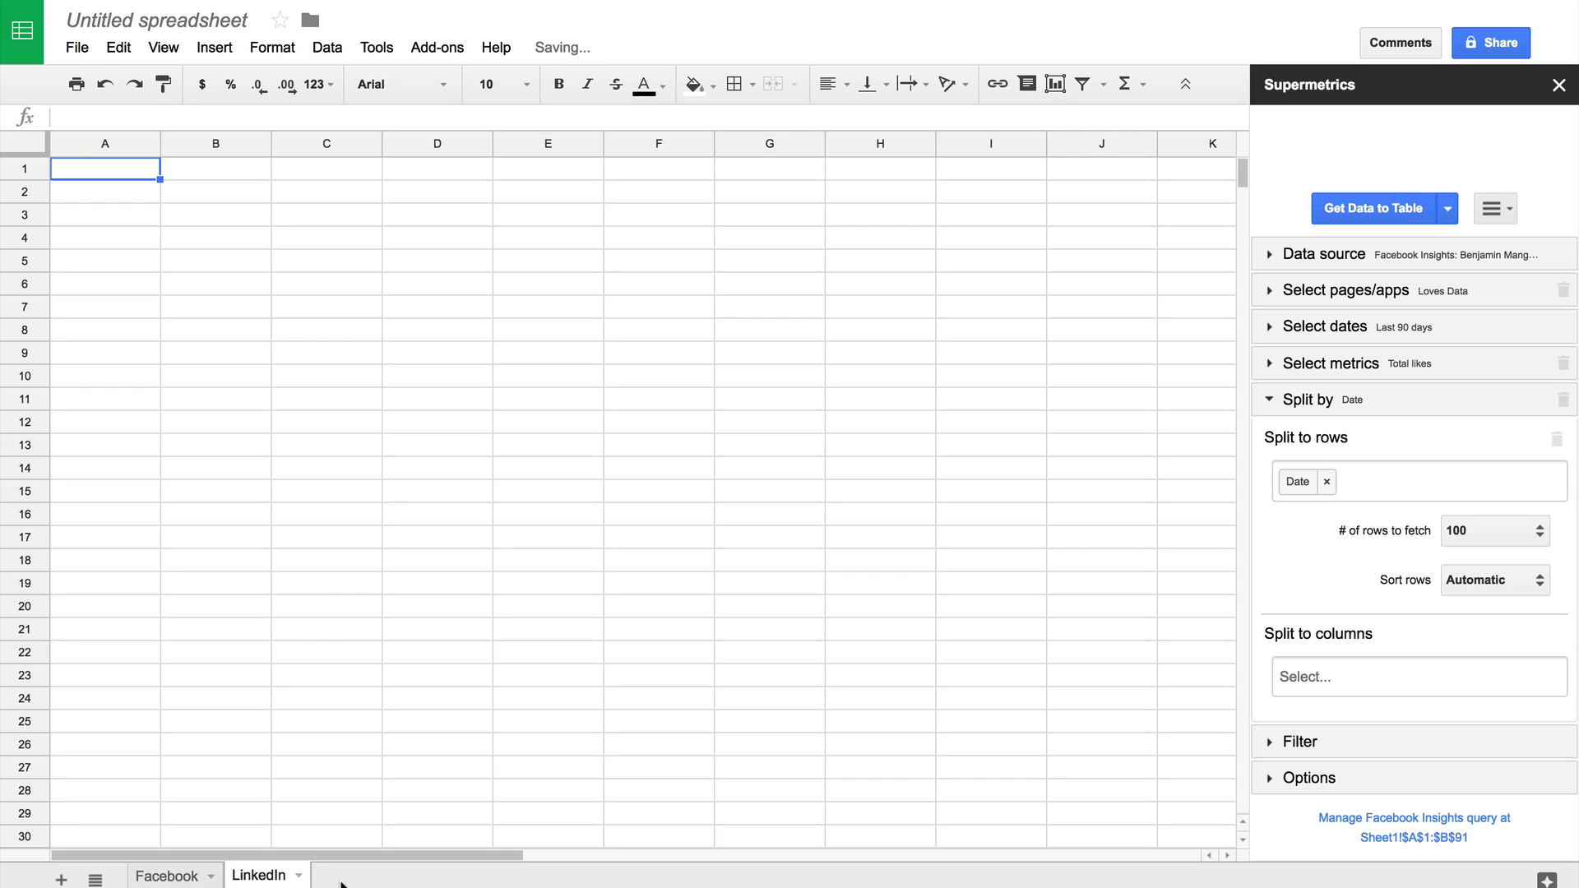
# Switch the data source to LinkedIn Company Pages (beta) and select the Loves Data account.
pyautogui.click(1317, 254)
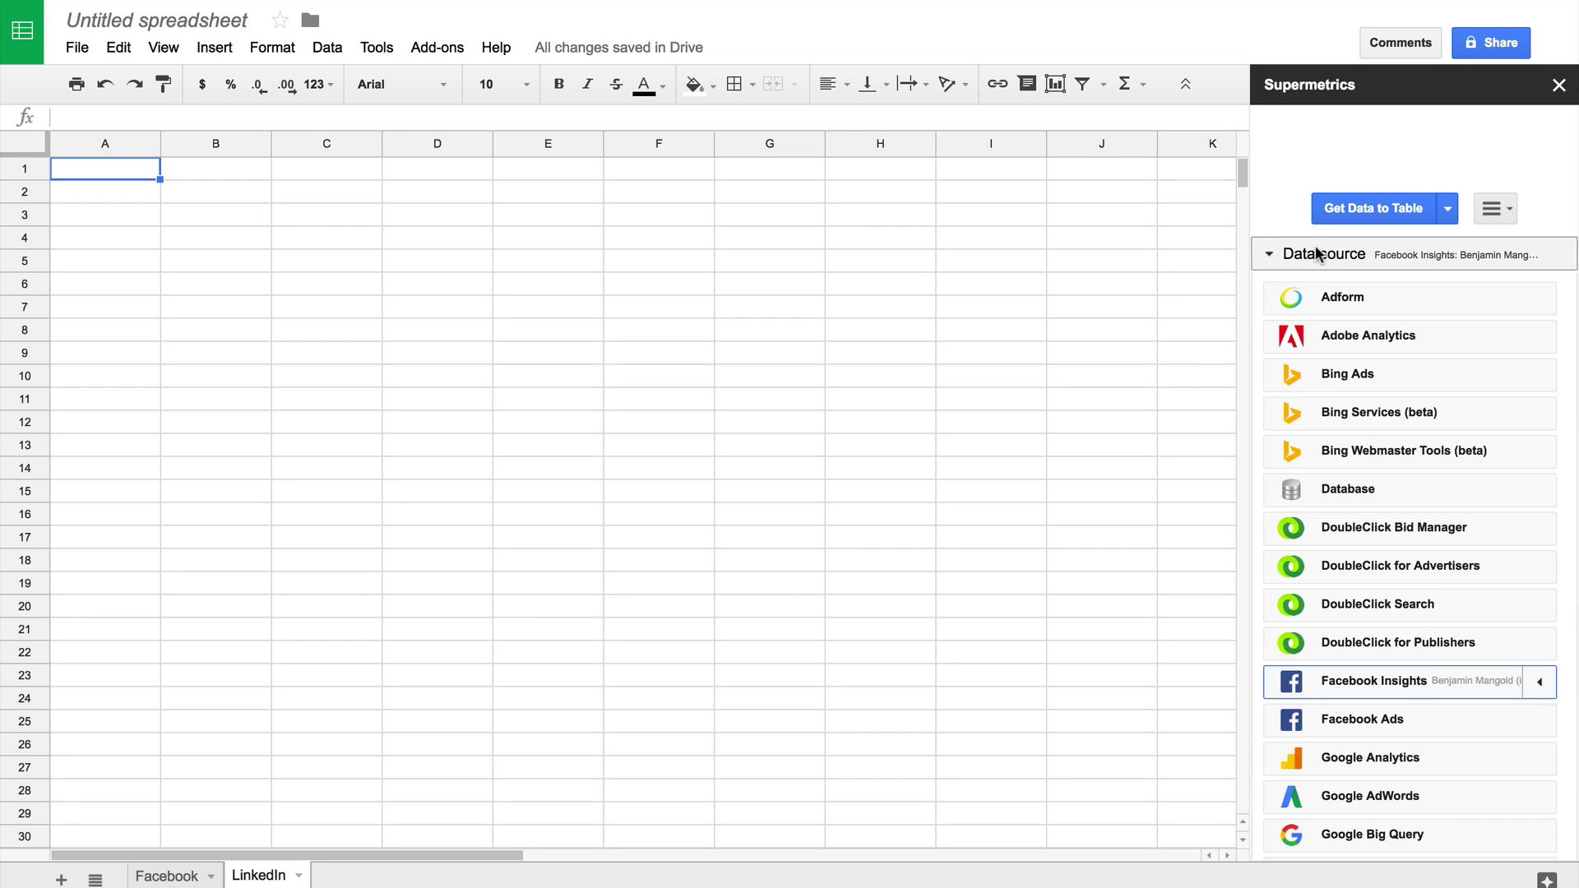
pyautogui.scroll(-3, 1290, 494)
pyautogui.click(1368, 688)
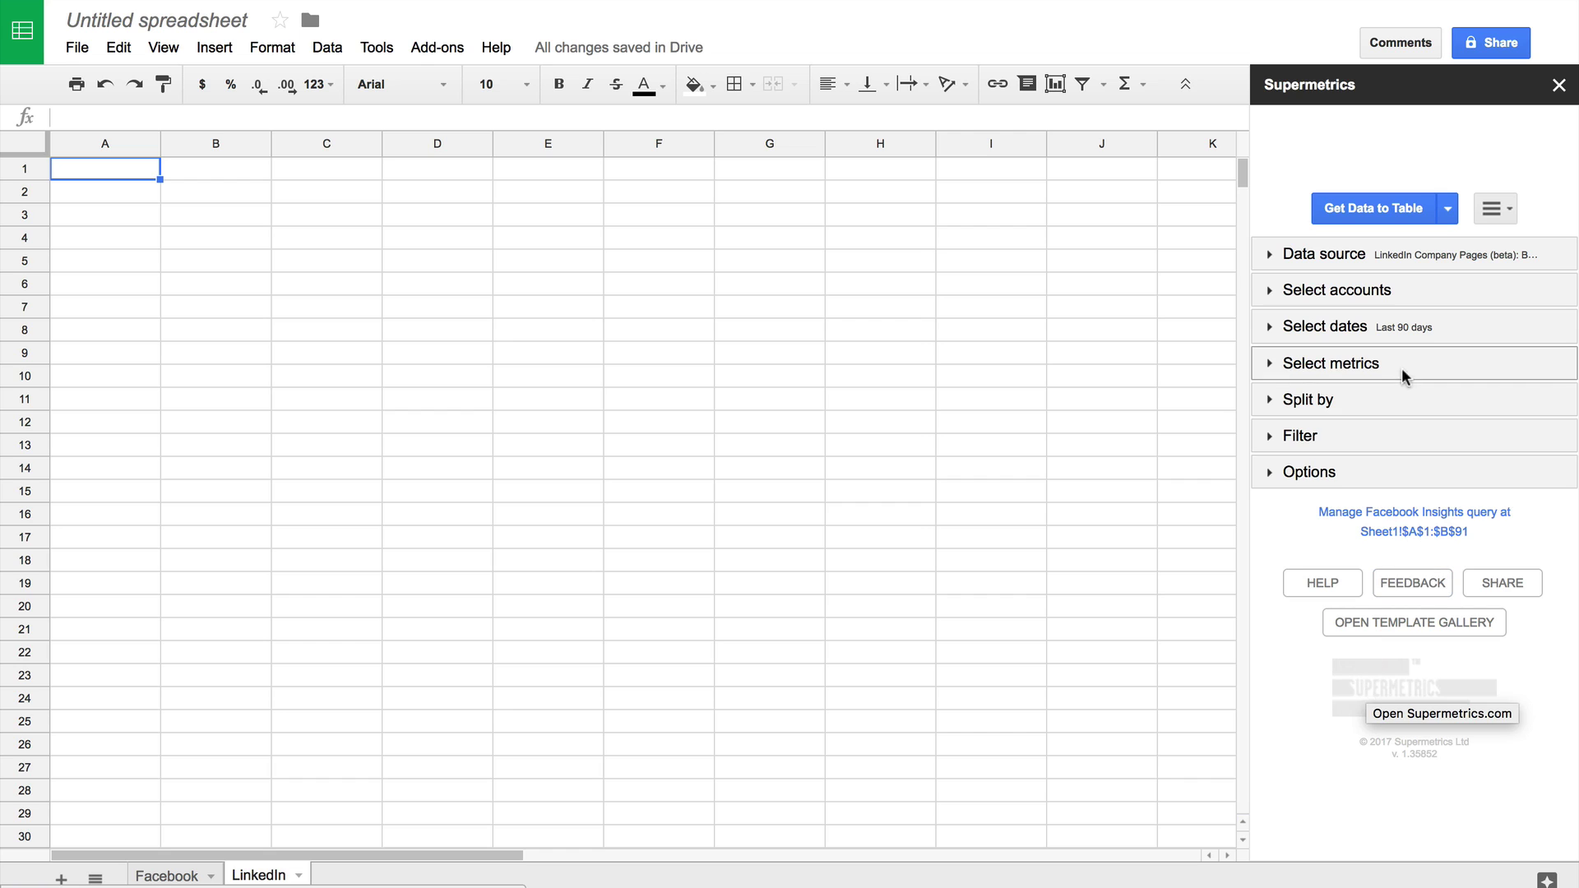
pyautogui.click(1391, 289)
pyautogui.click(1371, 340)
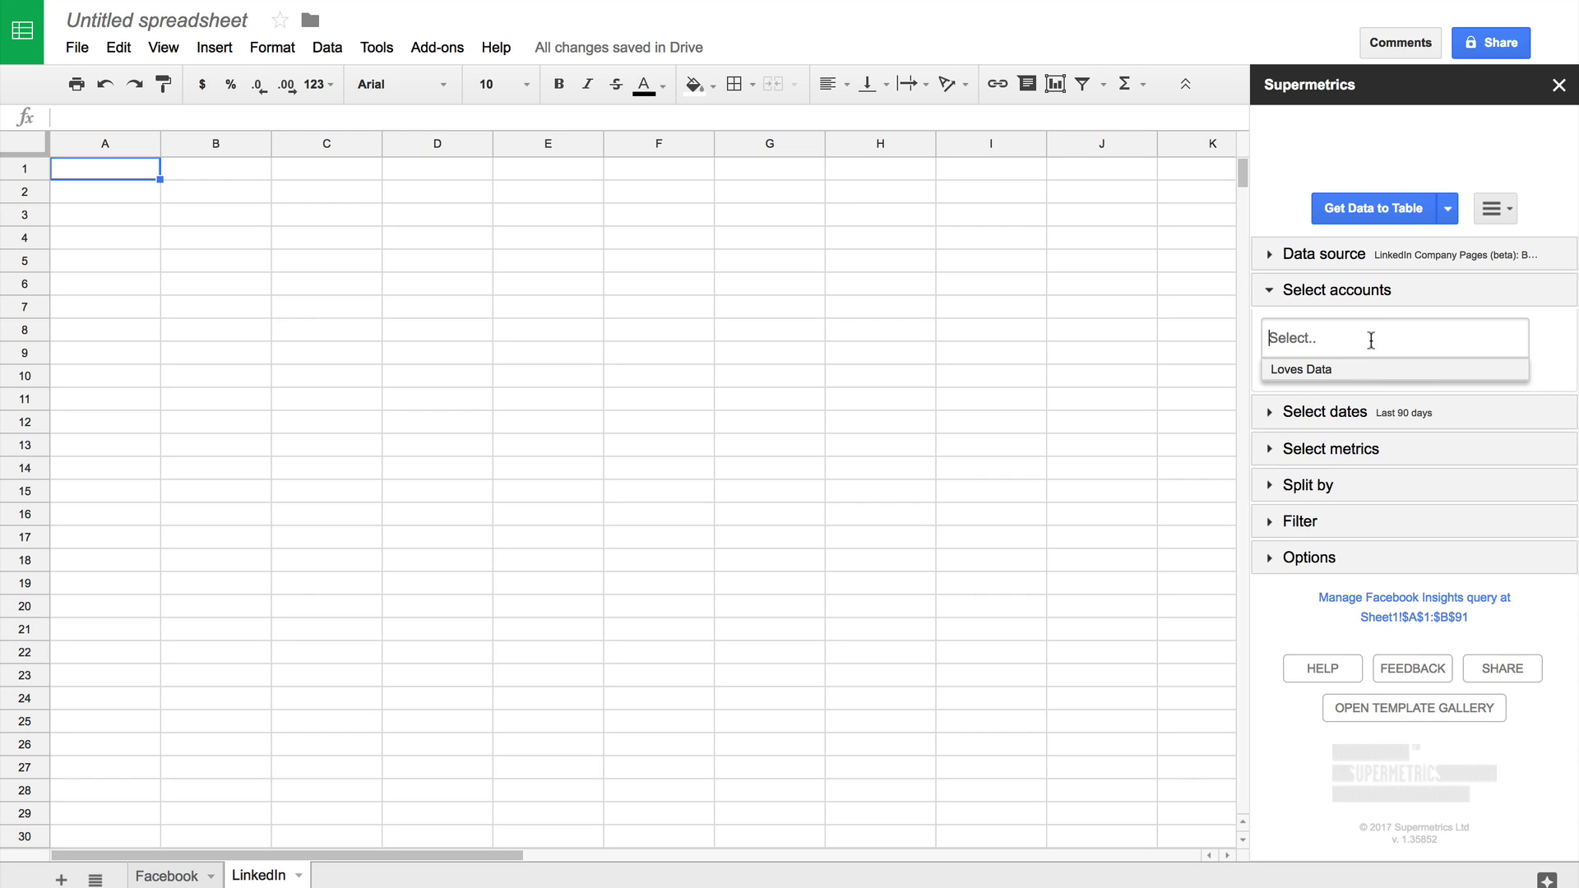
pyautogui.click(1360, 369)
# Keep the last 90 days as the date range and choose Follower trend as the LinkedIn metric.
pyautogui.click(1390, 416)
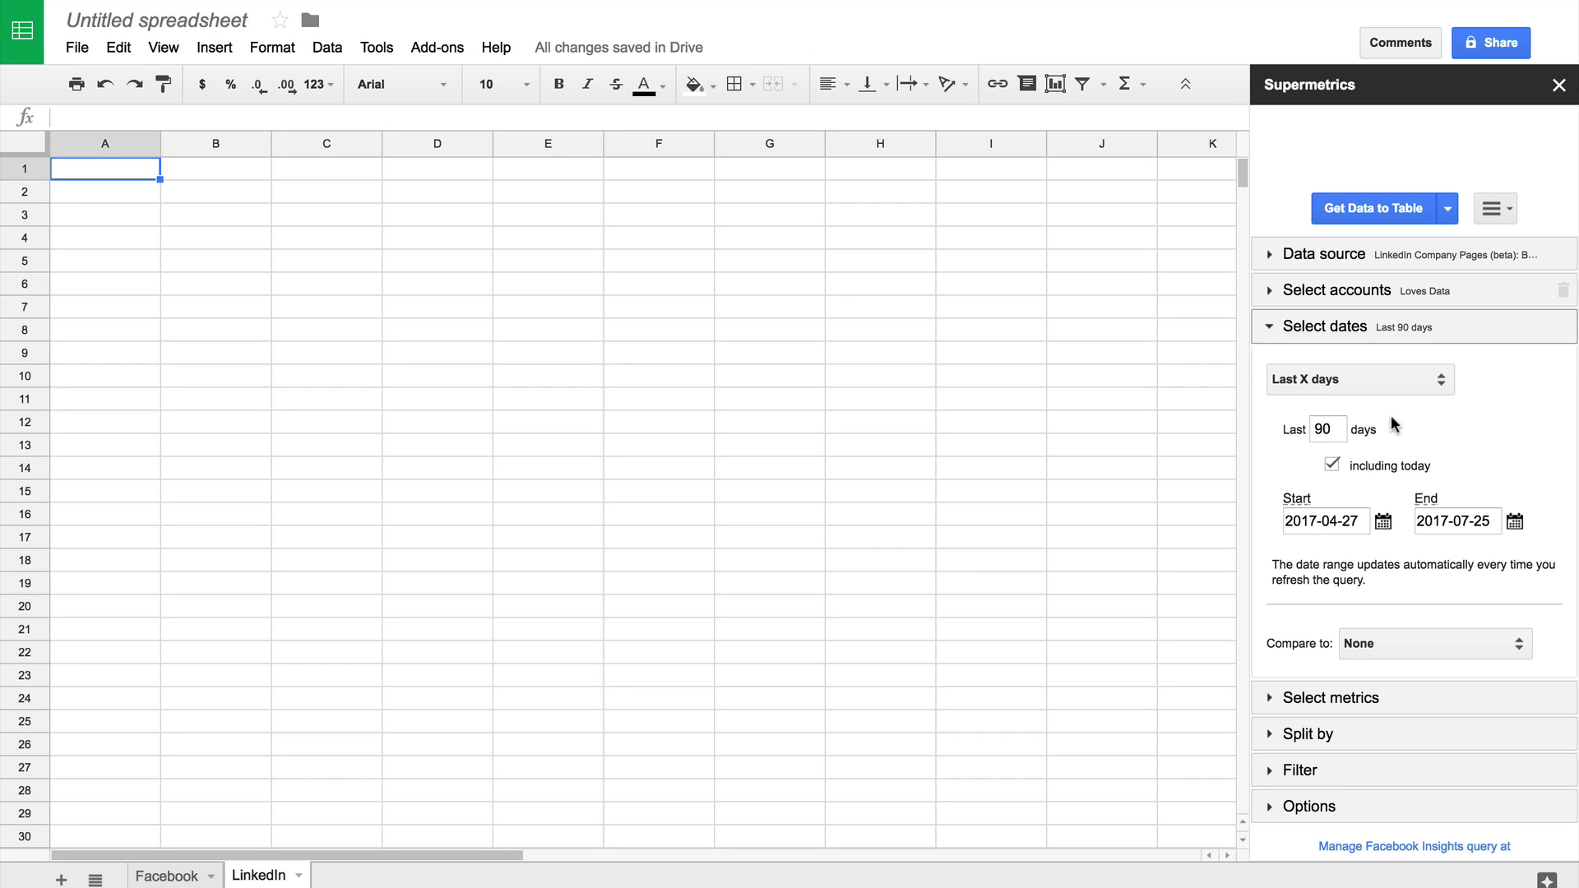
pyautogui.click(1386, 695)
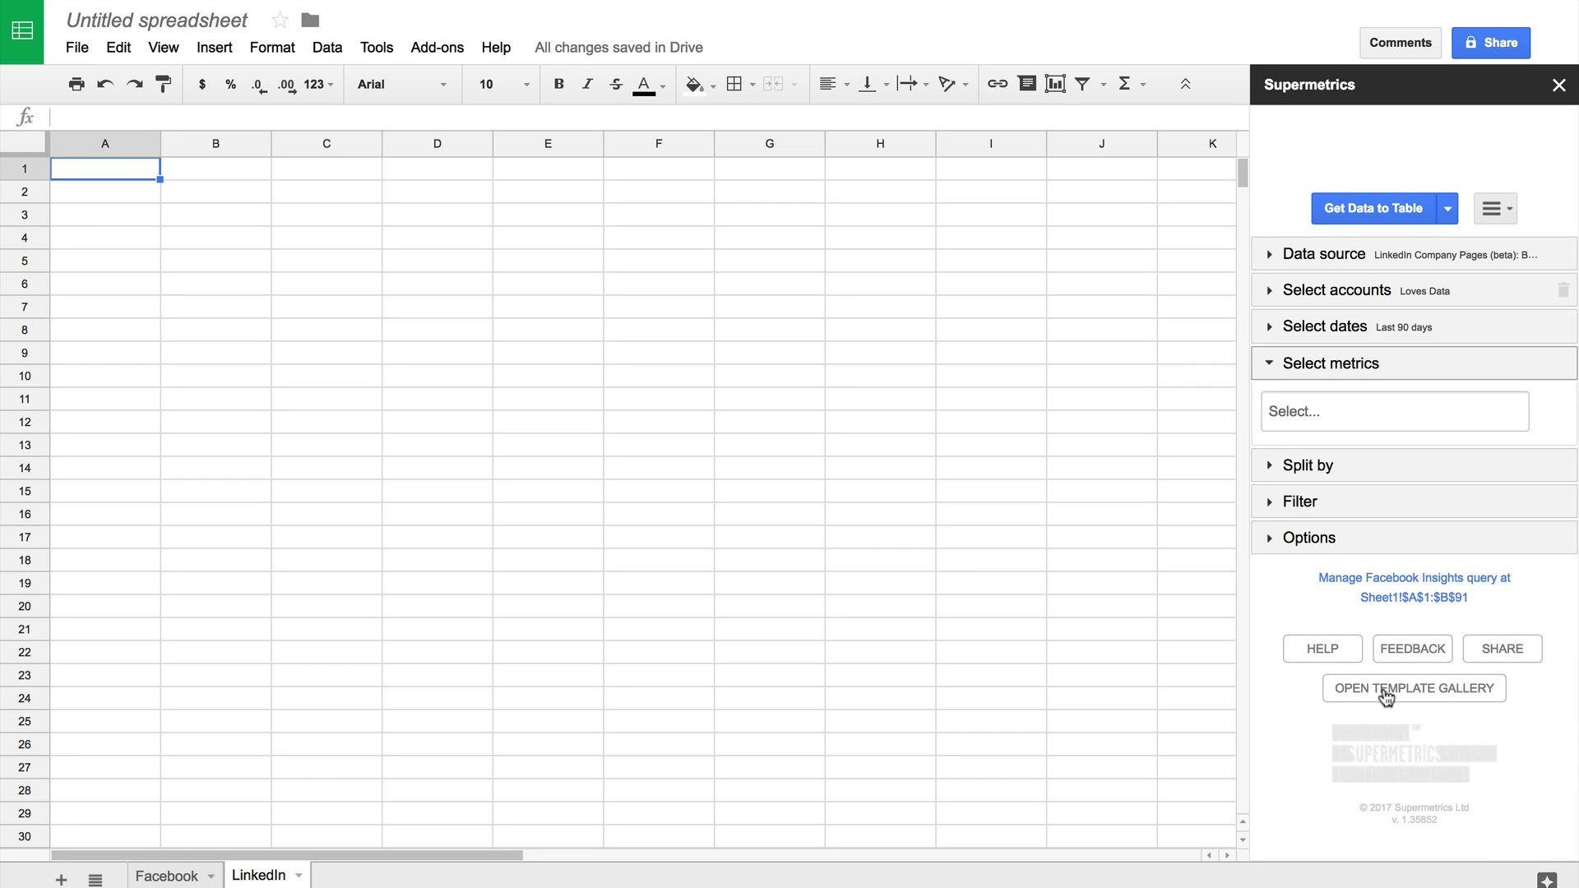
pyautogui.click(1349, 412)
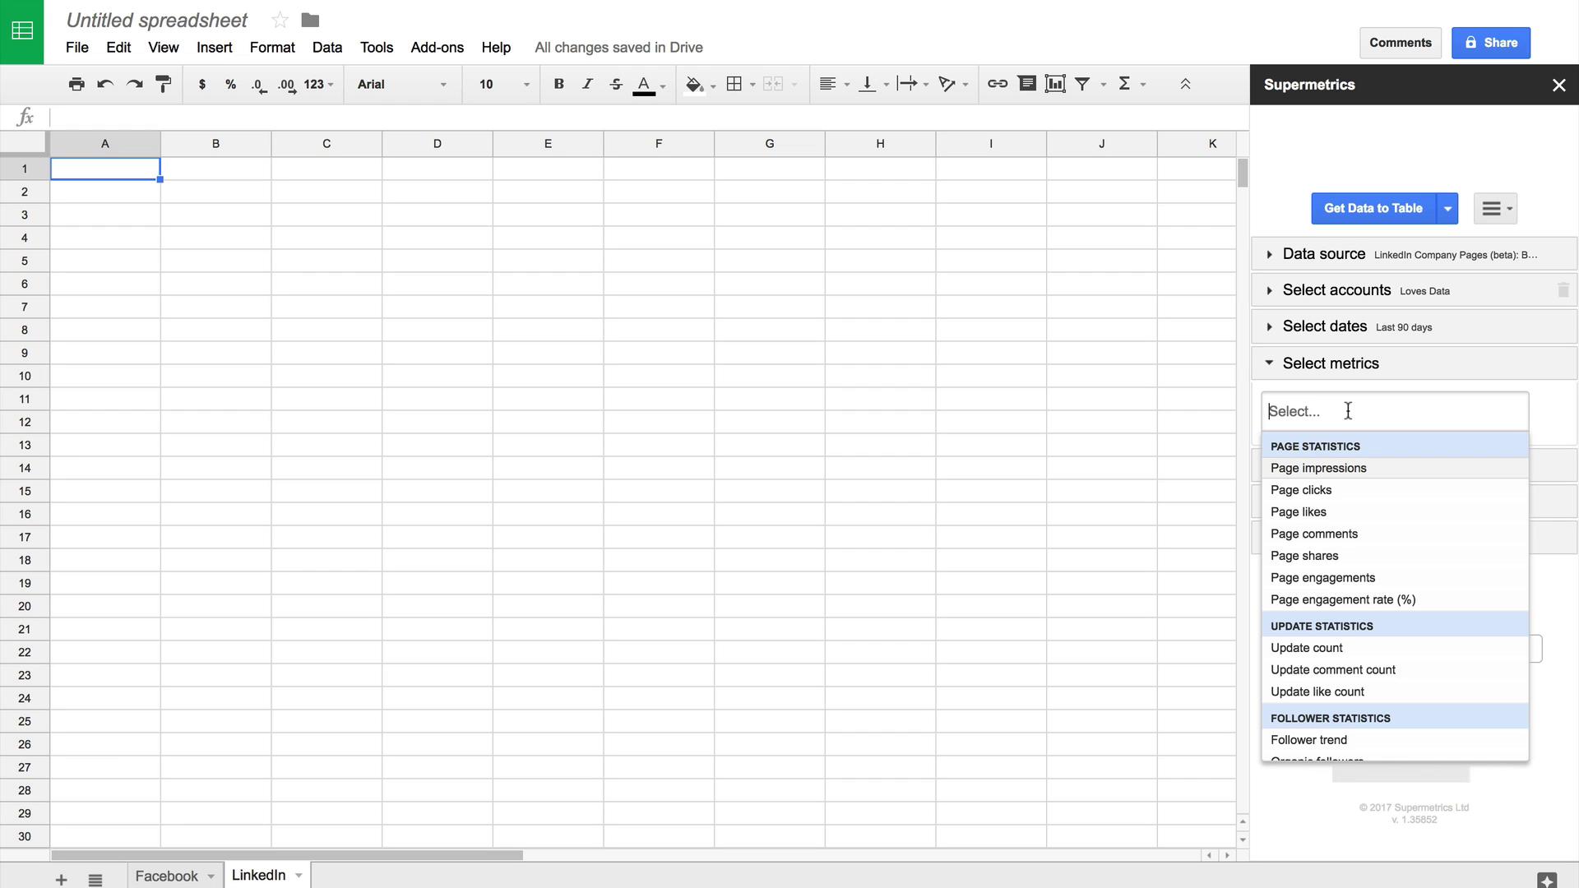
pyautogui.write('foll')
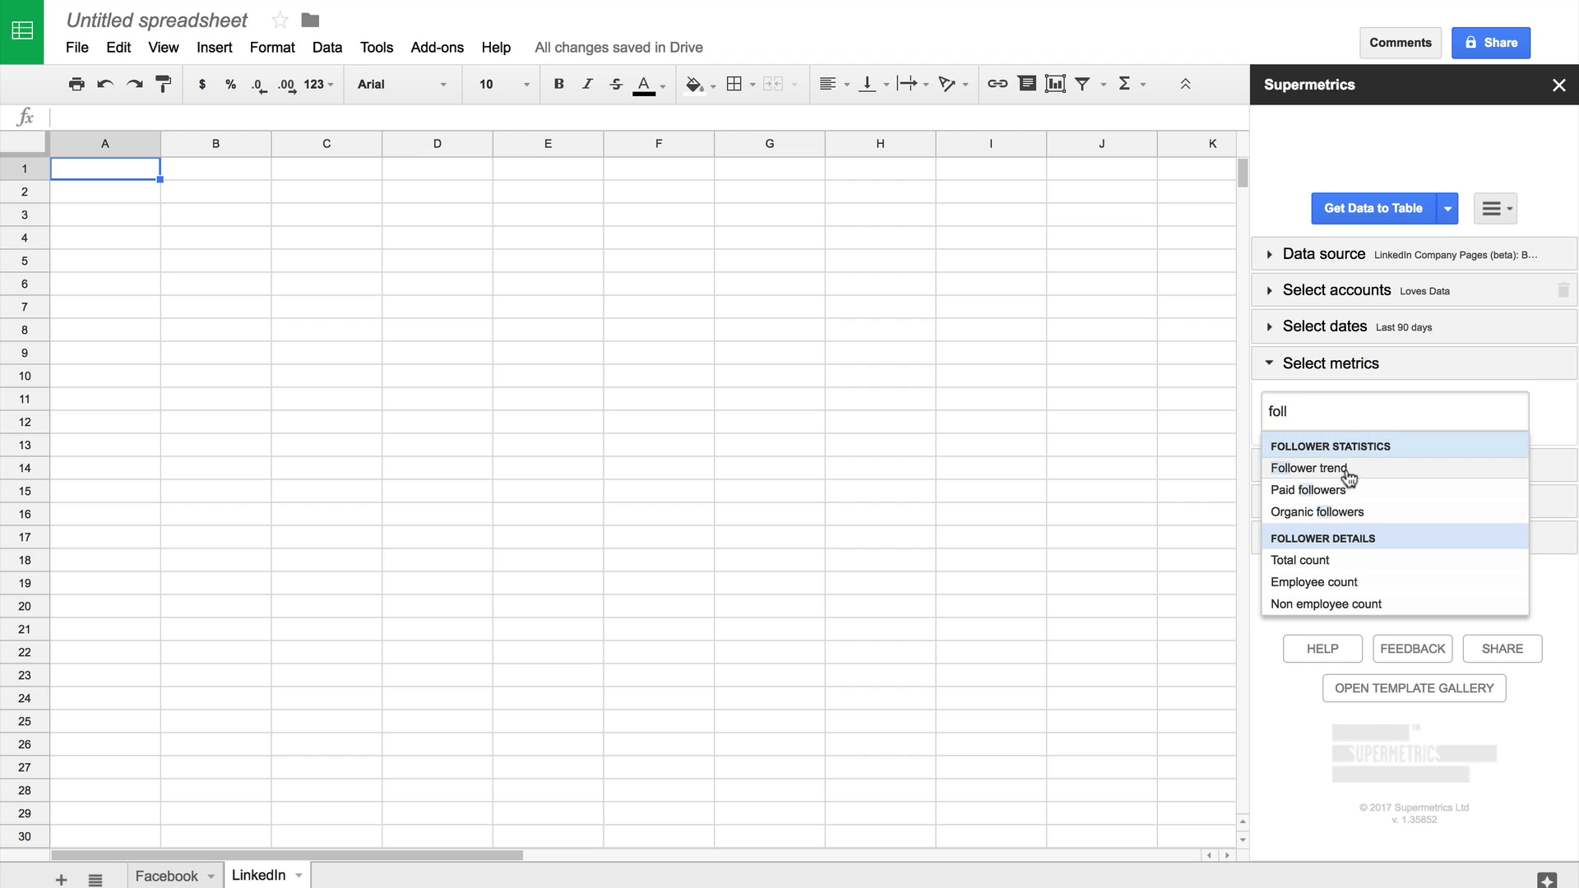
pyautogui.click(1349, 468)
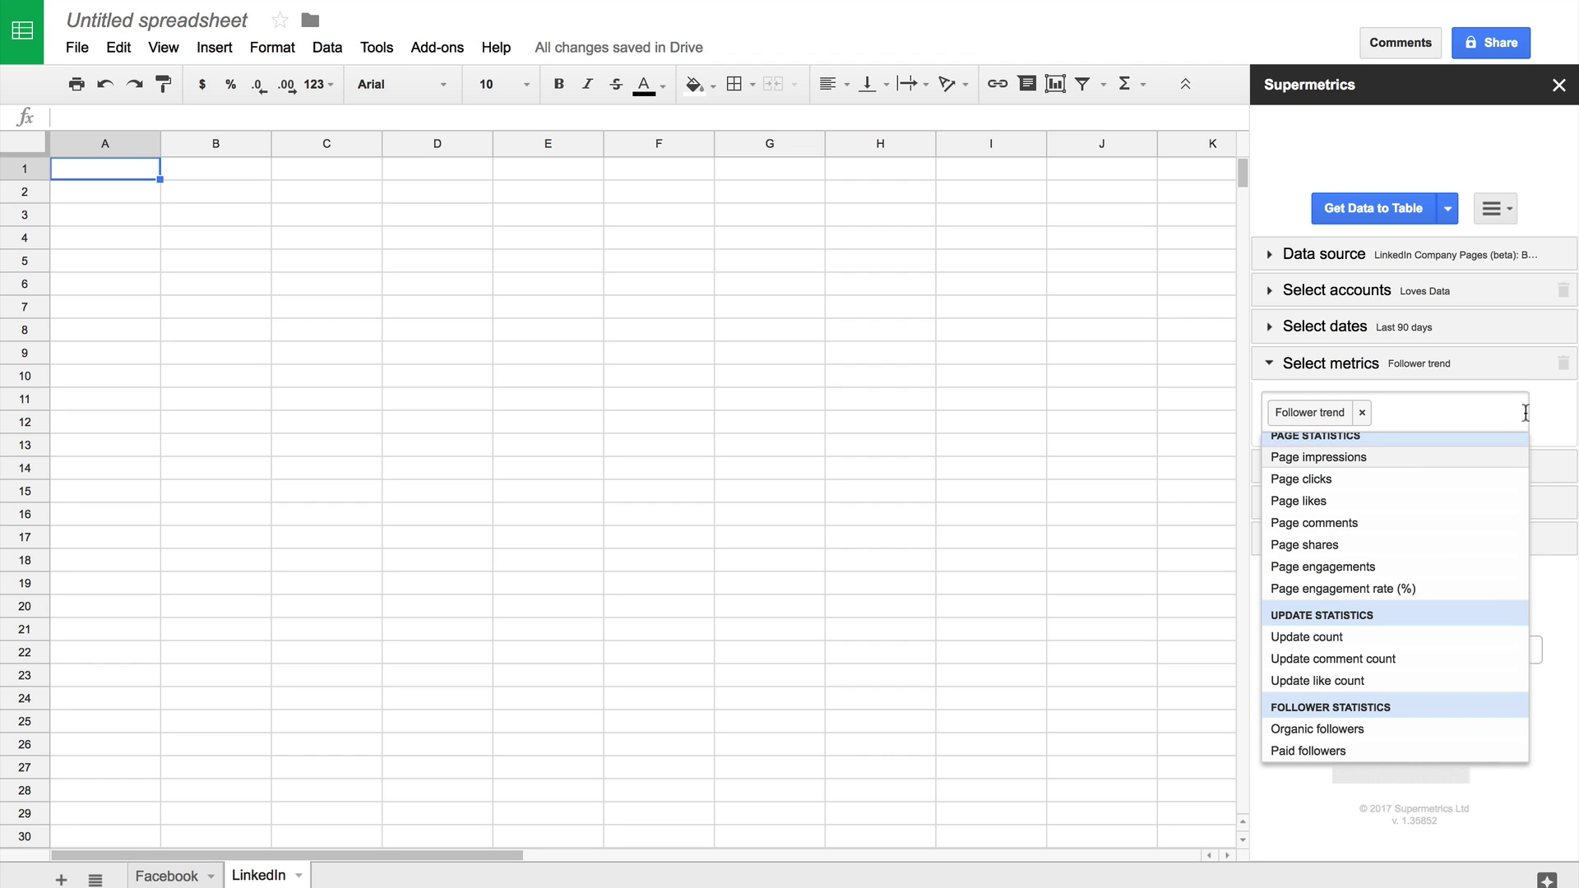
pyautogui.click(1546, 416)
# Split the rows by Date with 100 rows to fetch and run the LinkedIn query into the sheet.
pyautogui.click(1381, 466)
pyautogui.click(1340, 475)
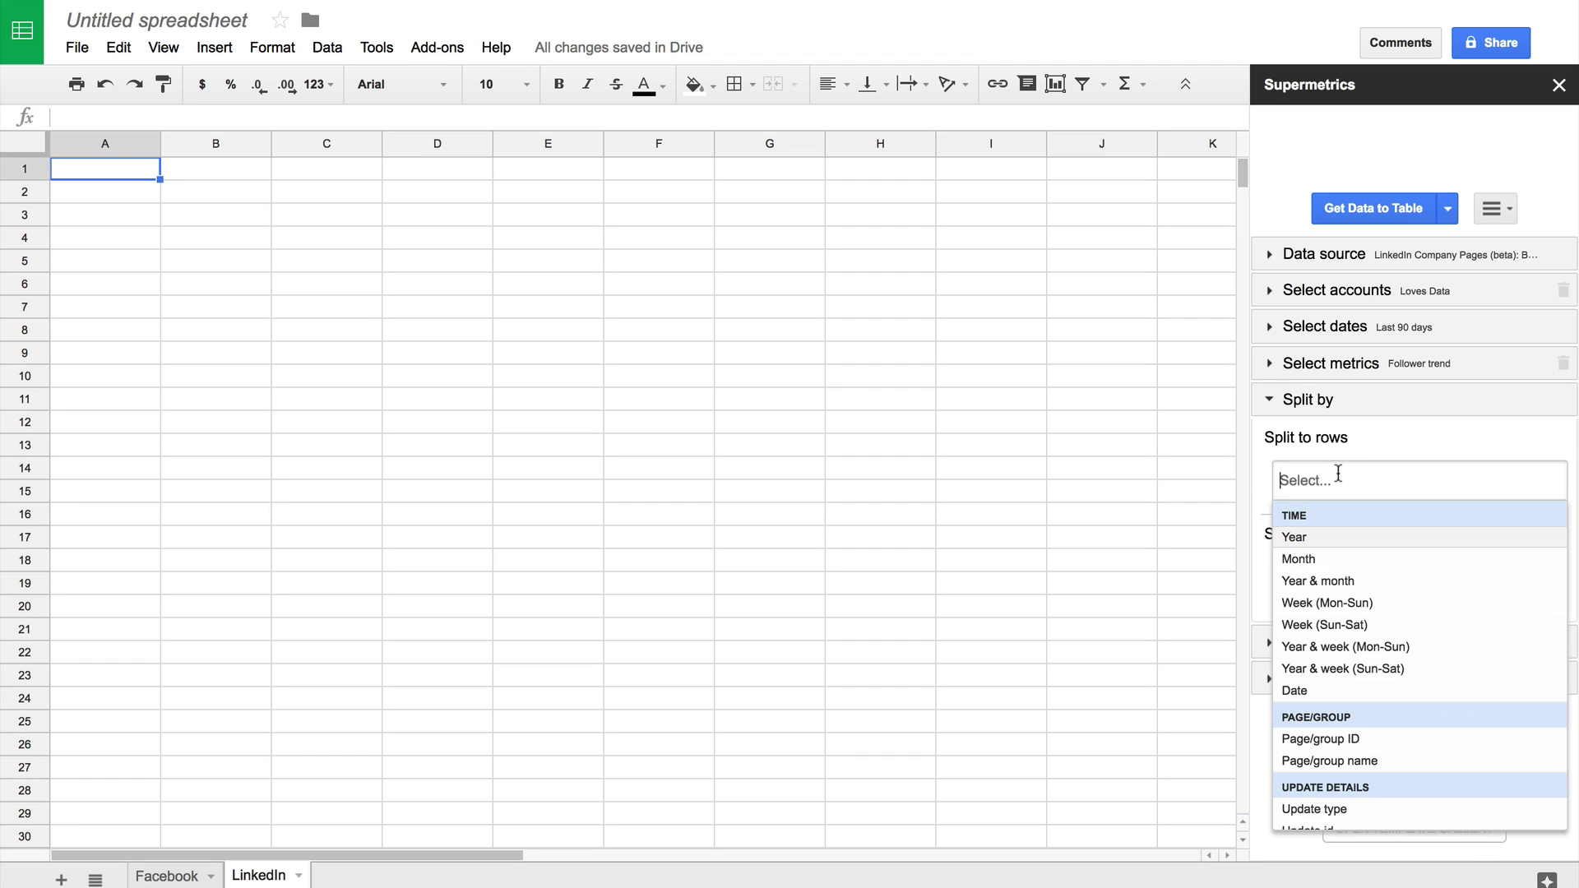
pyautogui.write('date')
pyautogui.click(1332, 539)
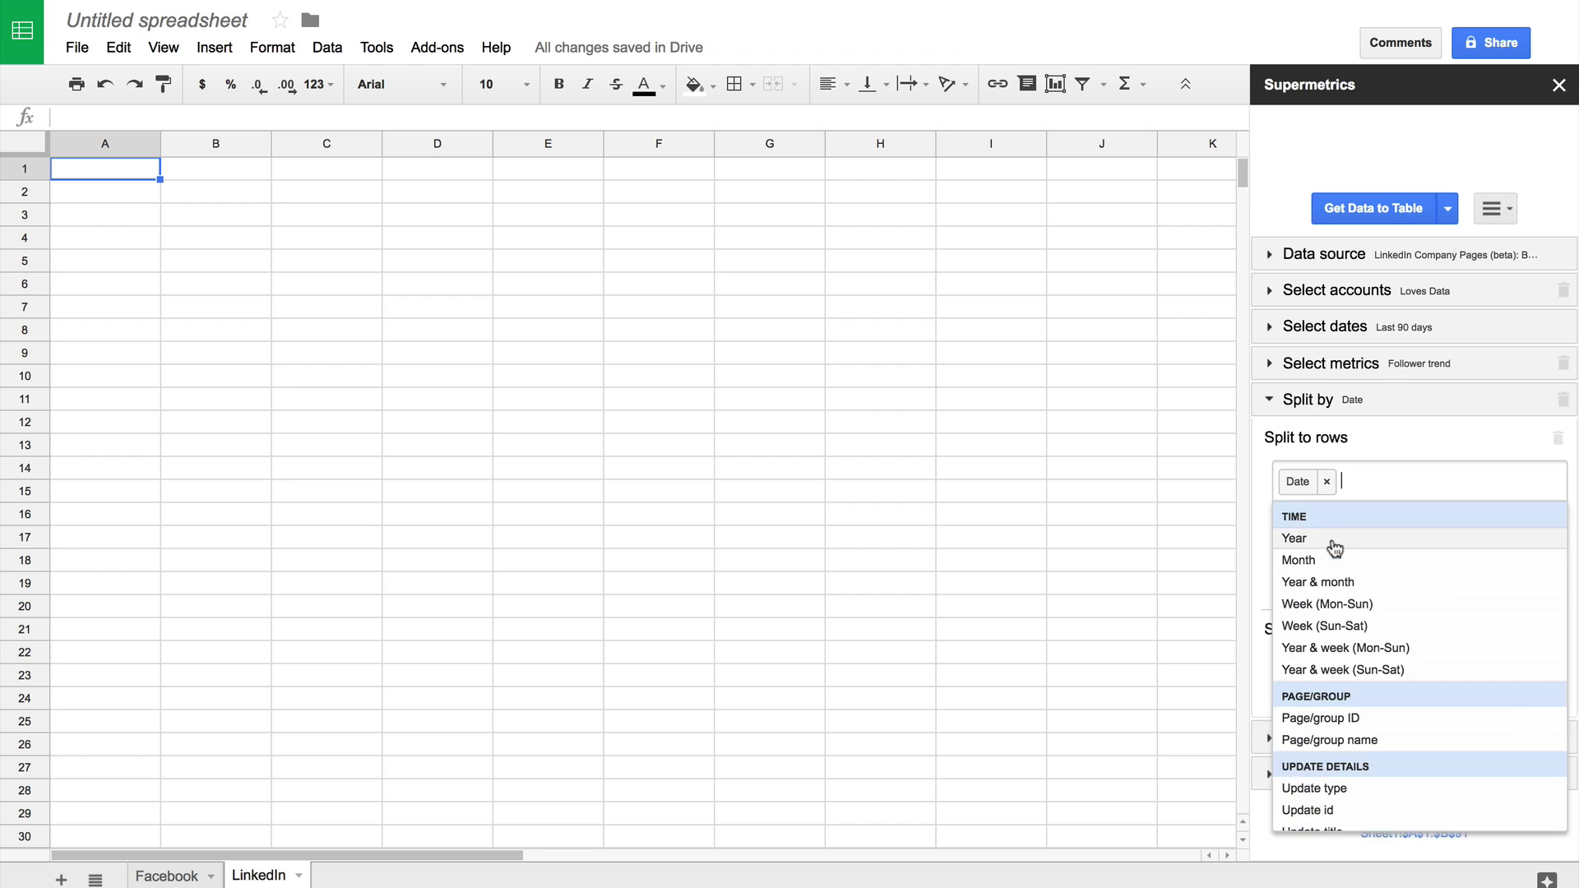
pyautogui.click(1467, 457)
pyautogui.click(1485, 527)
pyautogui.click(1487, 529)
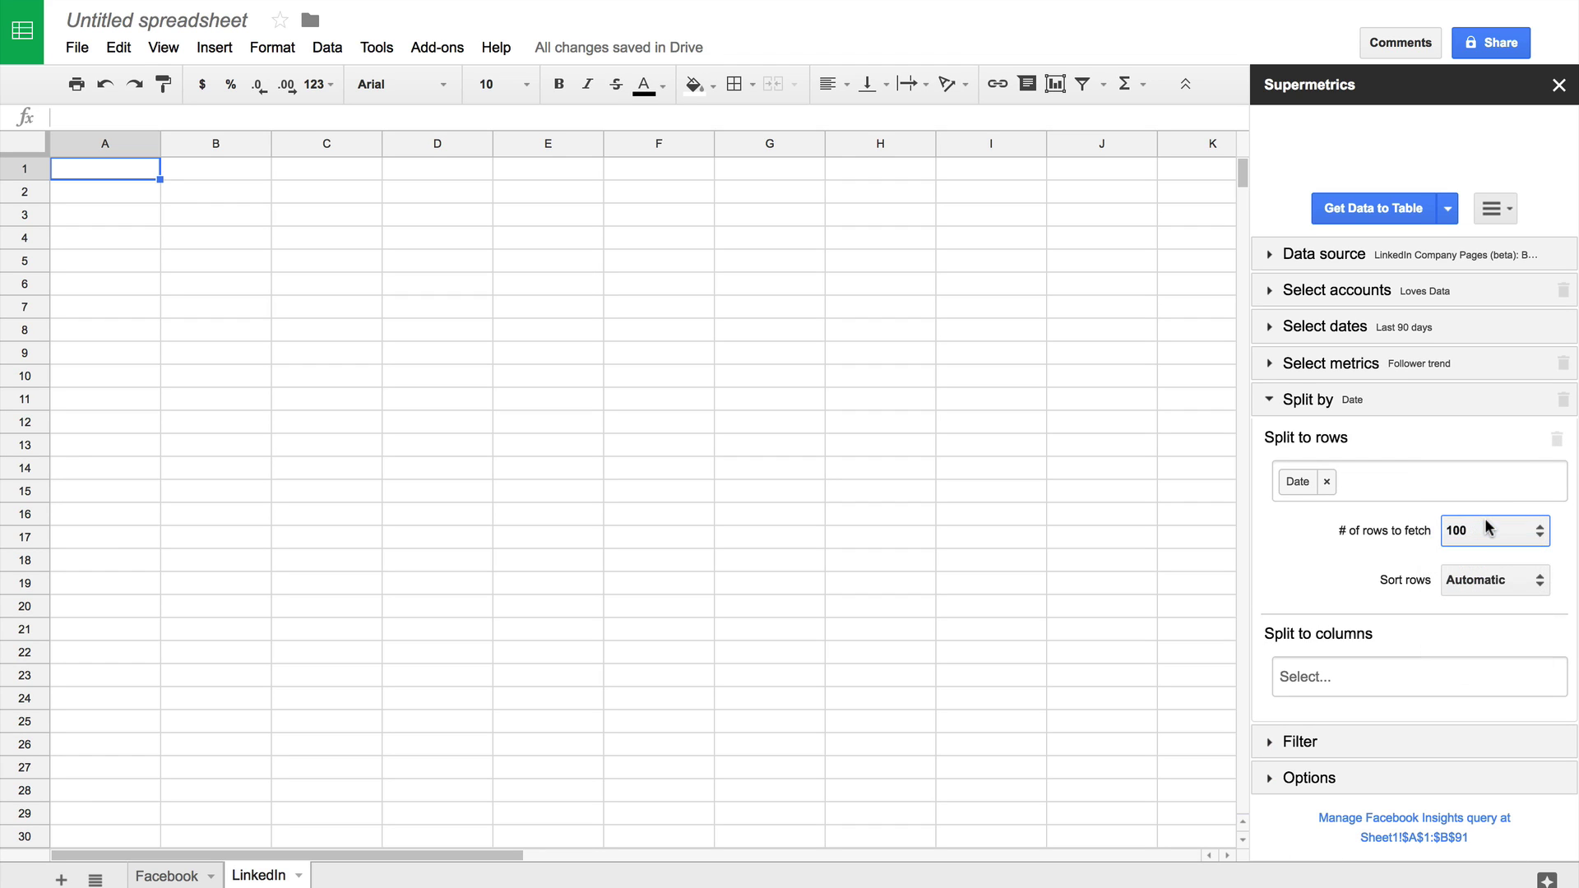
pyautogui.click(1390, 210)
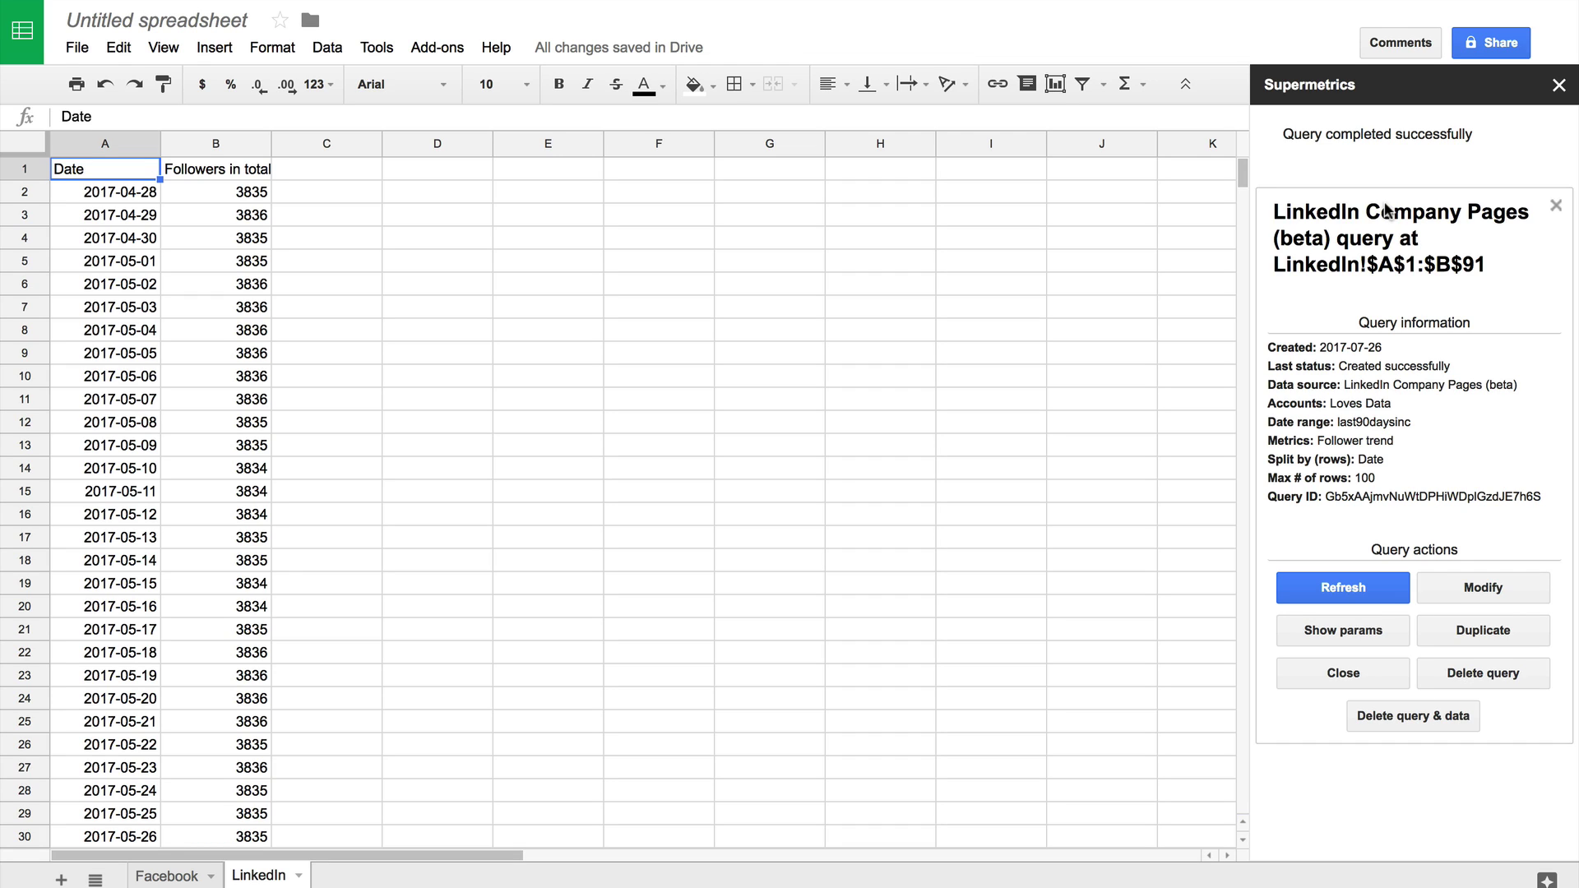
# Add a new sheet to the spreadsheet and name it Twitter.
pyautogui.click(60, 878)
pyautogui.doubleClick(337, 876)
pyautogui.write('Twitter')
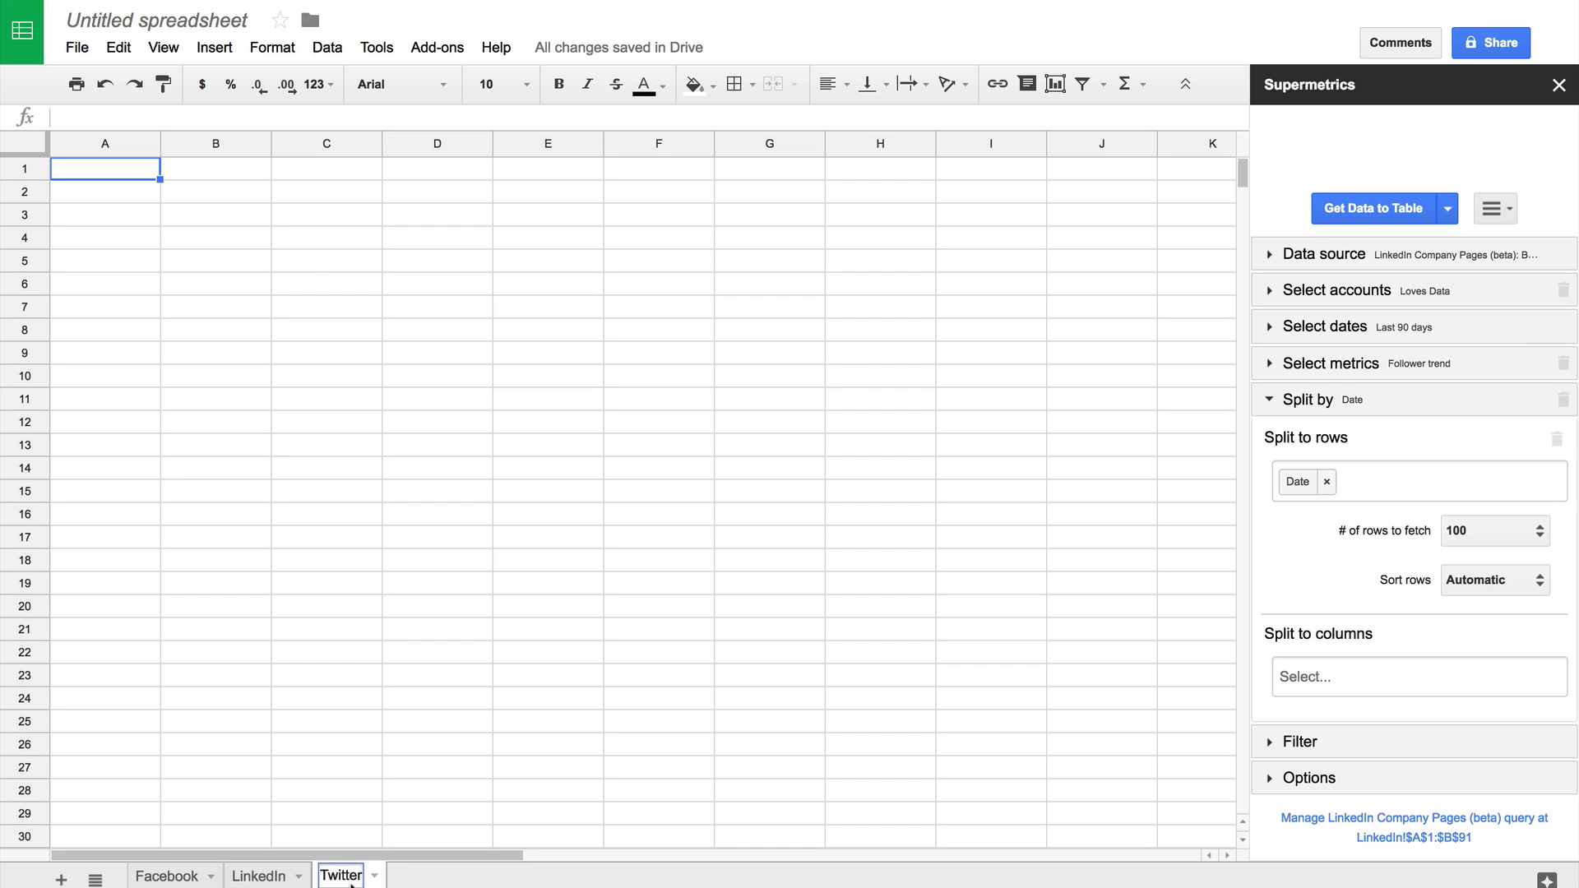
pyautogui.press('Return')
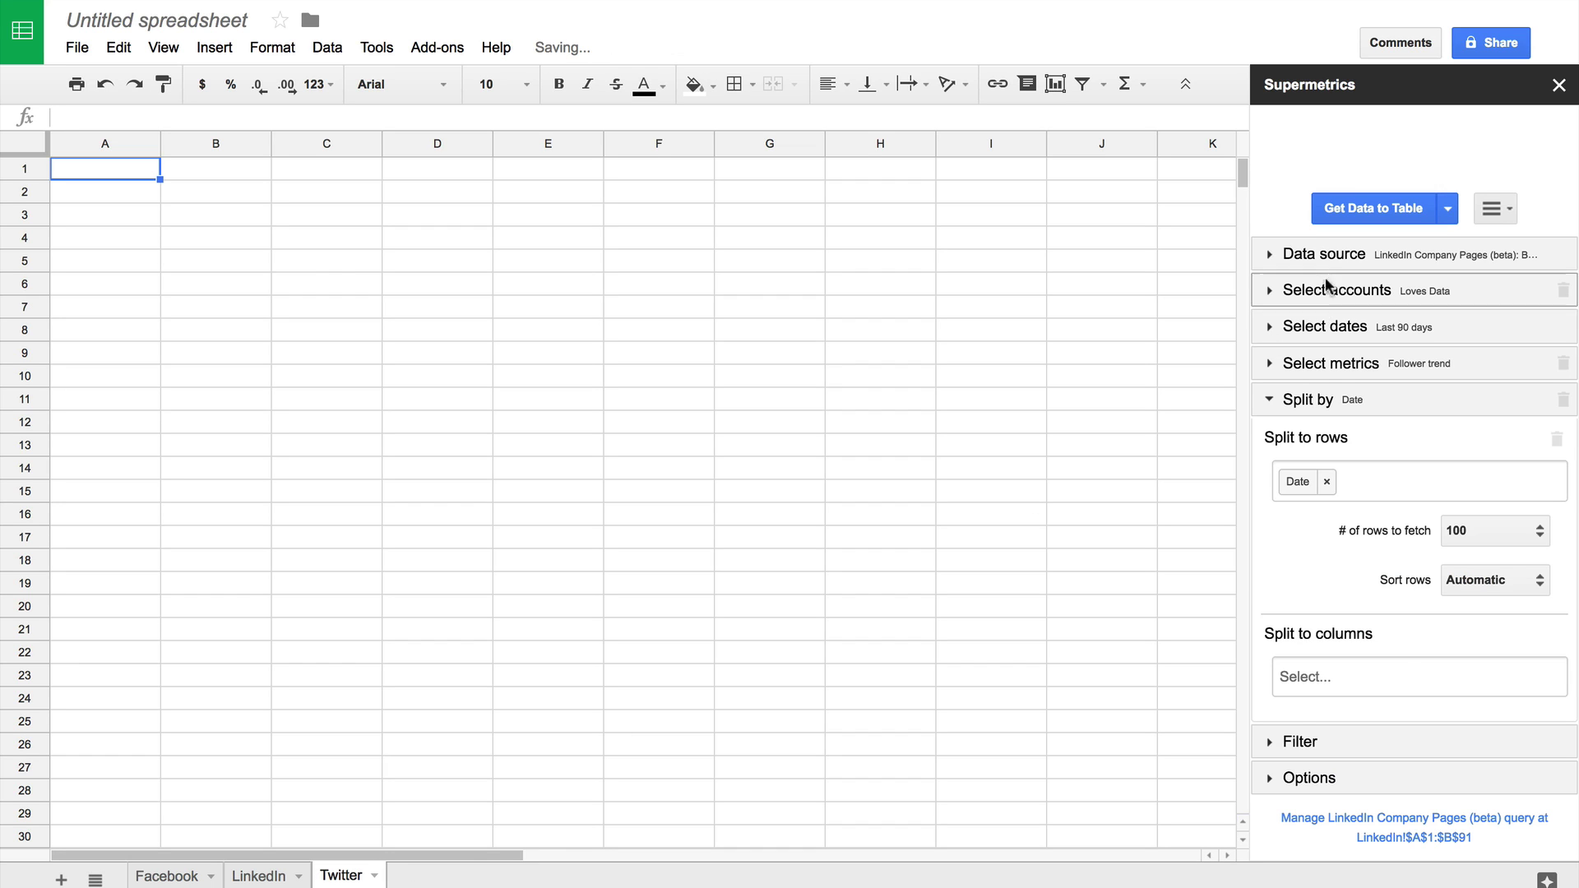
# Switch the data source to the simple Twitter connector and authorize Supermetrics to use the Twitter account.
pyautogui.click(1326, 253)
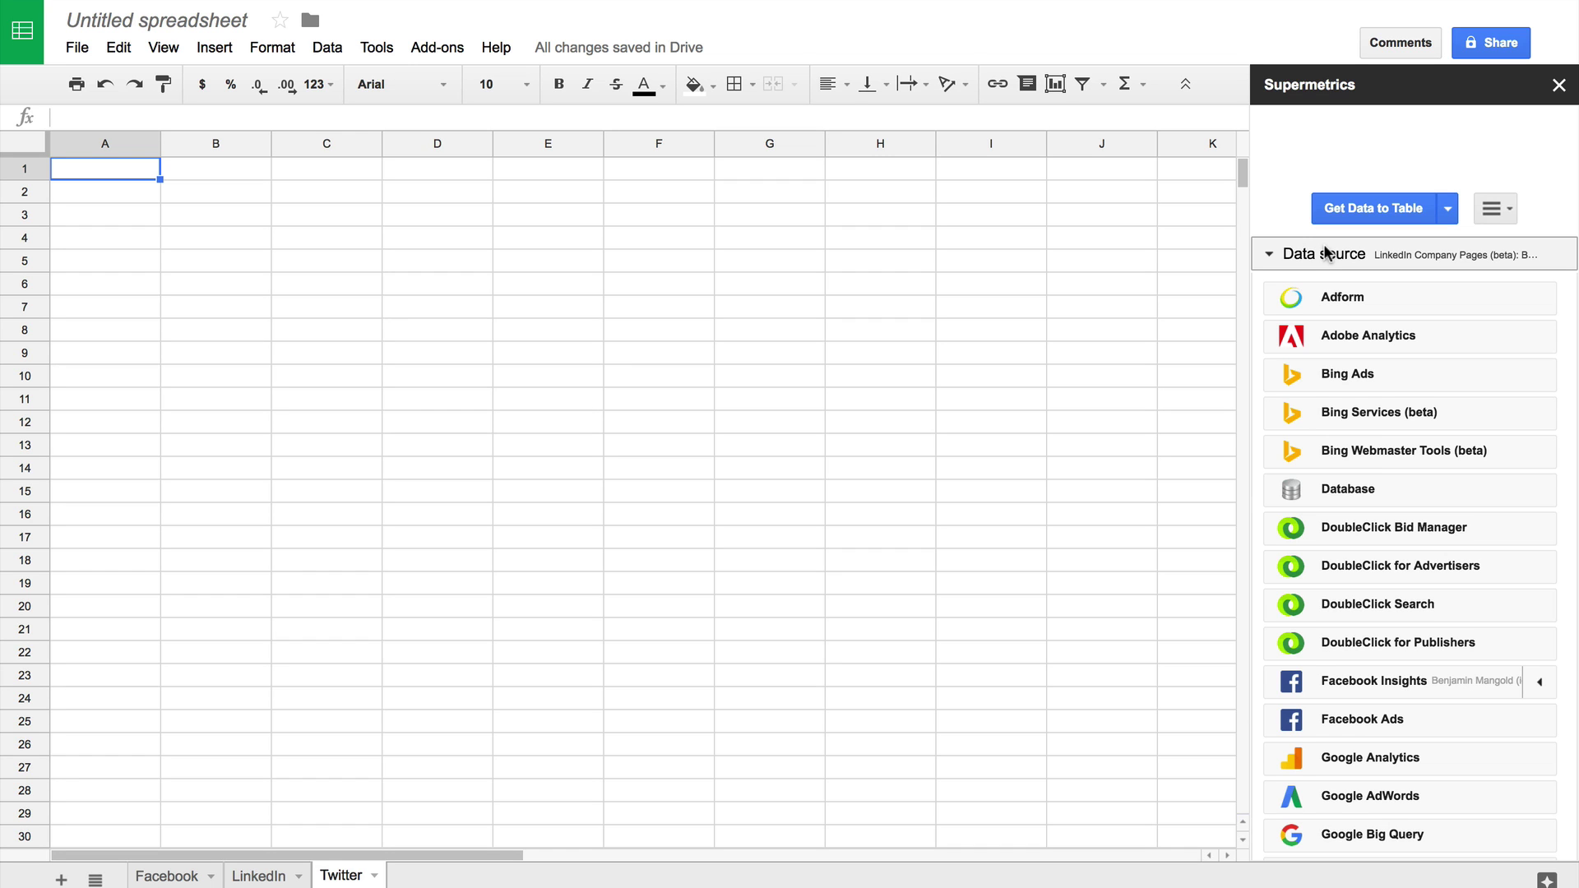
pyautogui.scroll(-8, 1326, 254)
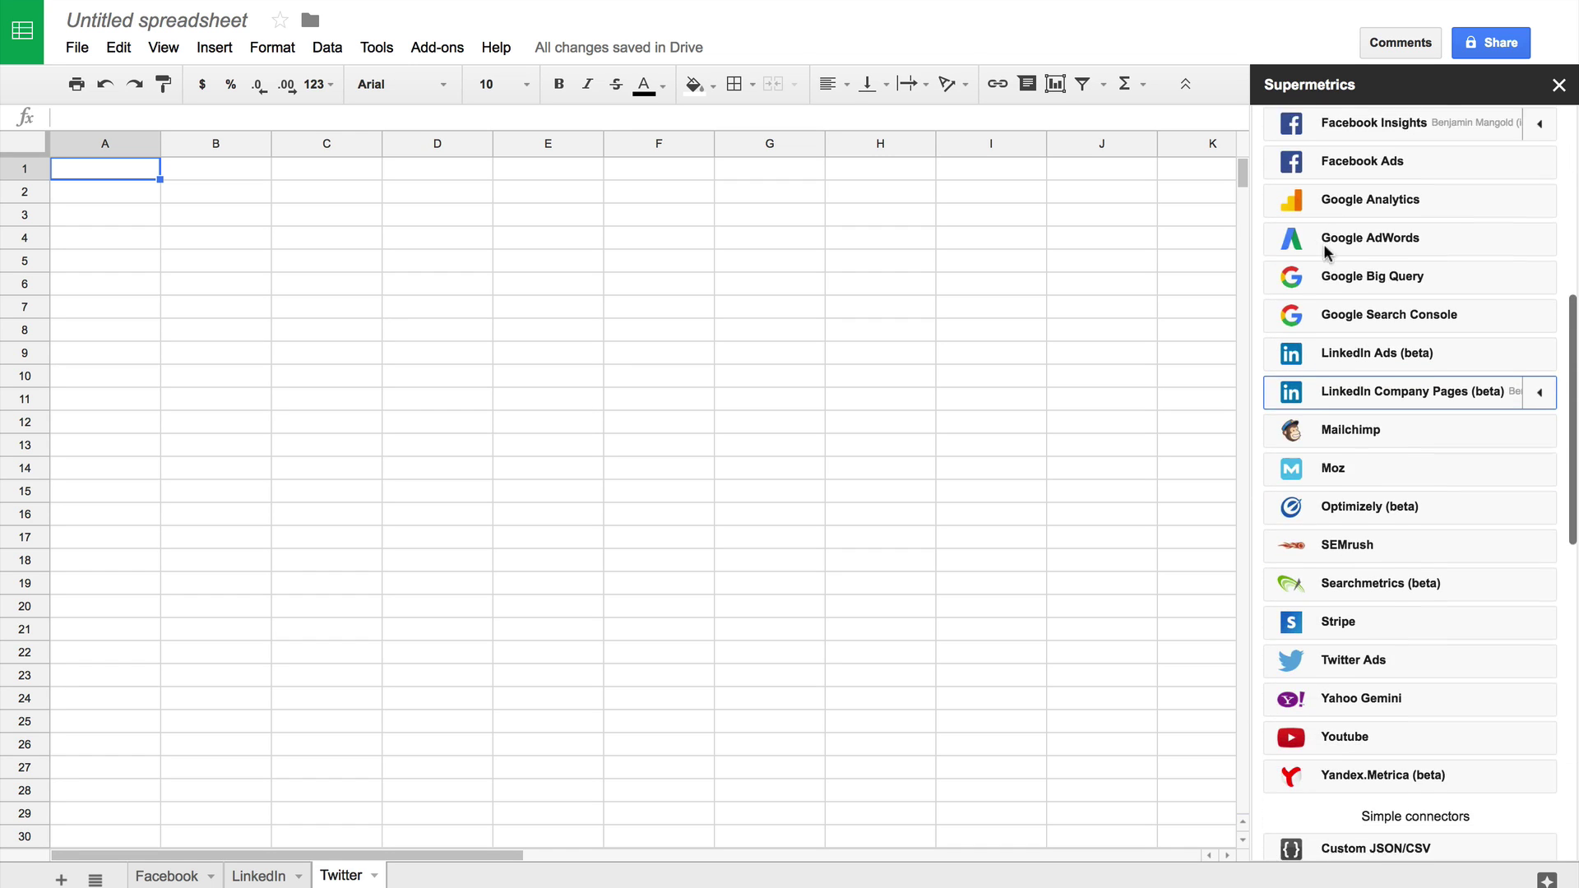
pyautogui.scroll(-5, 1325, 253)
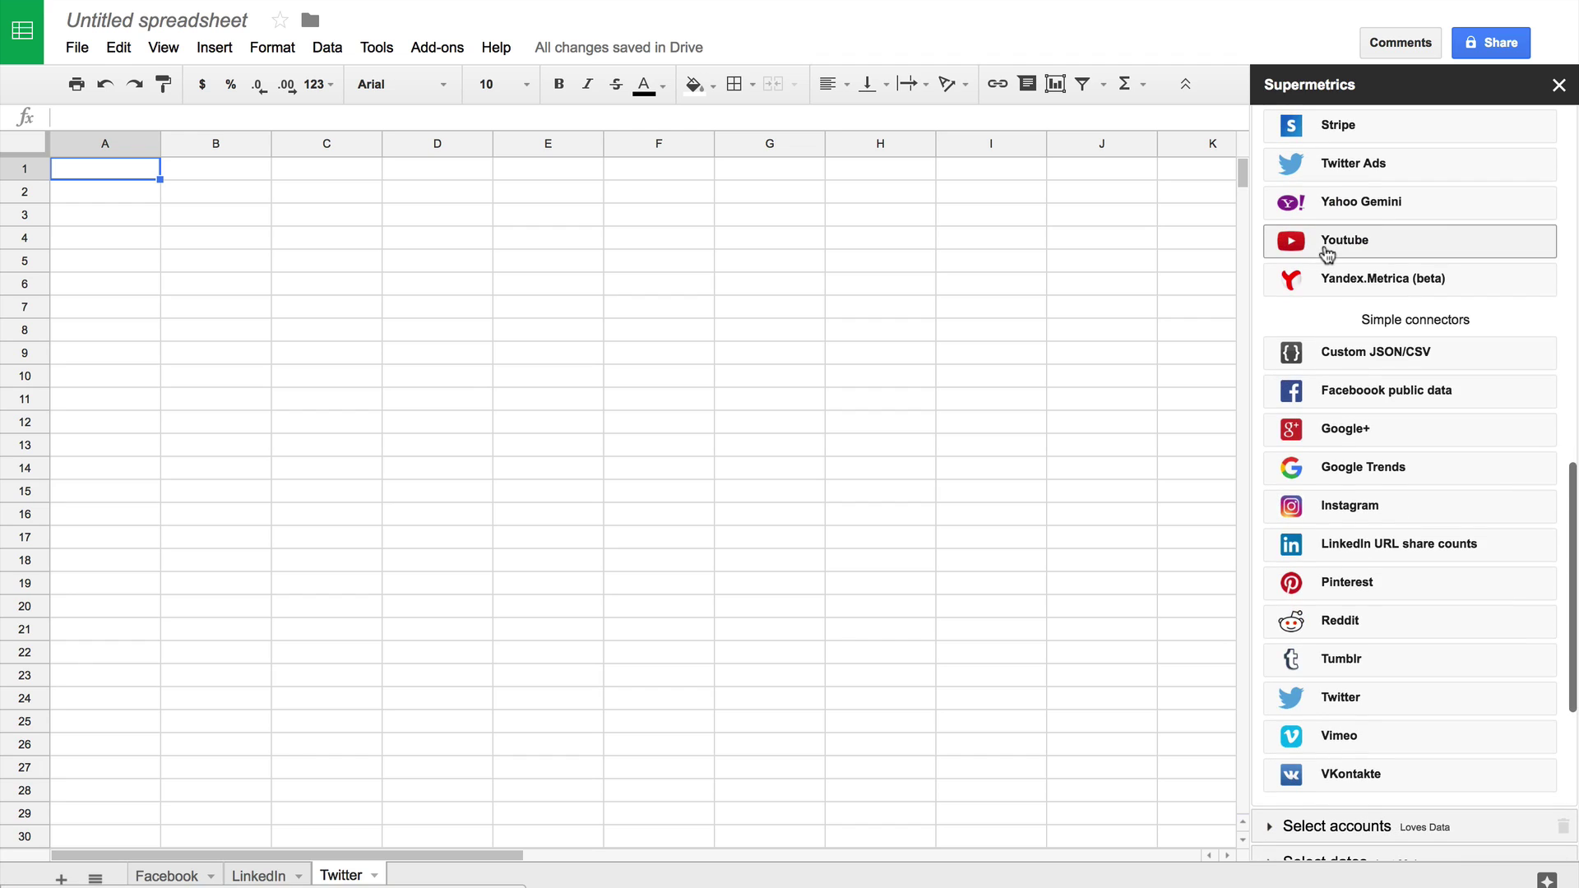
pyautogui.click(1373, 692)
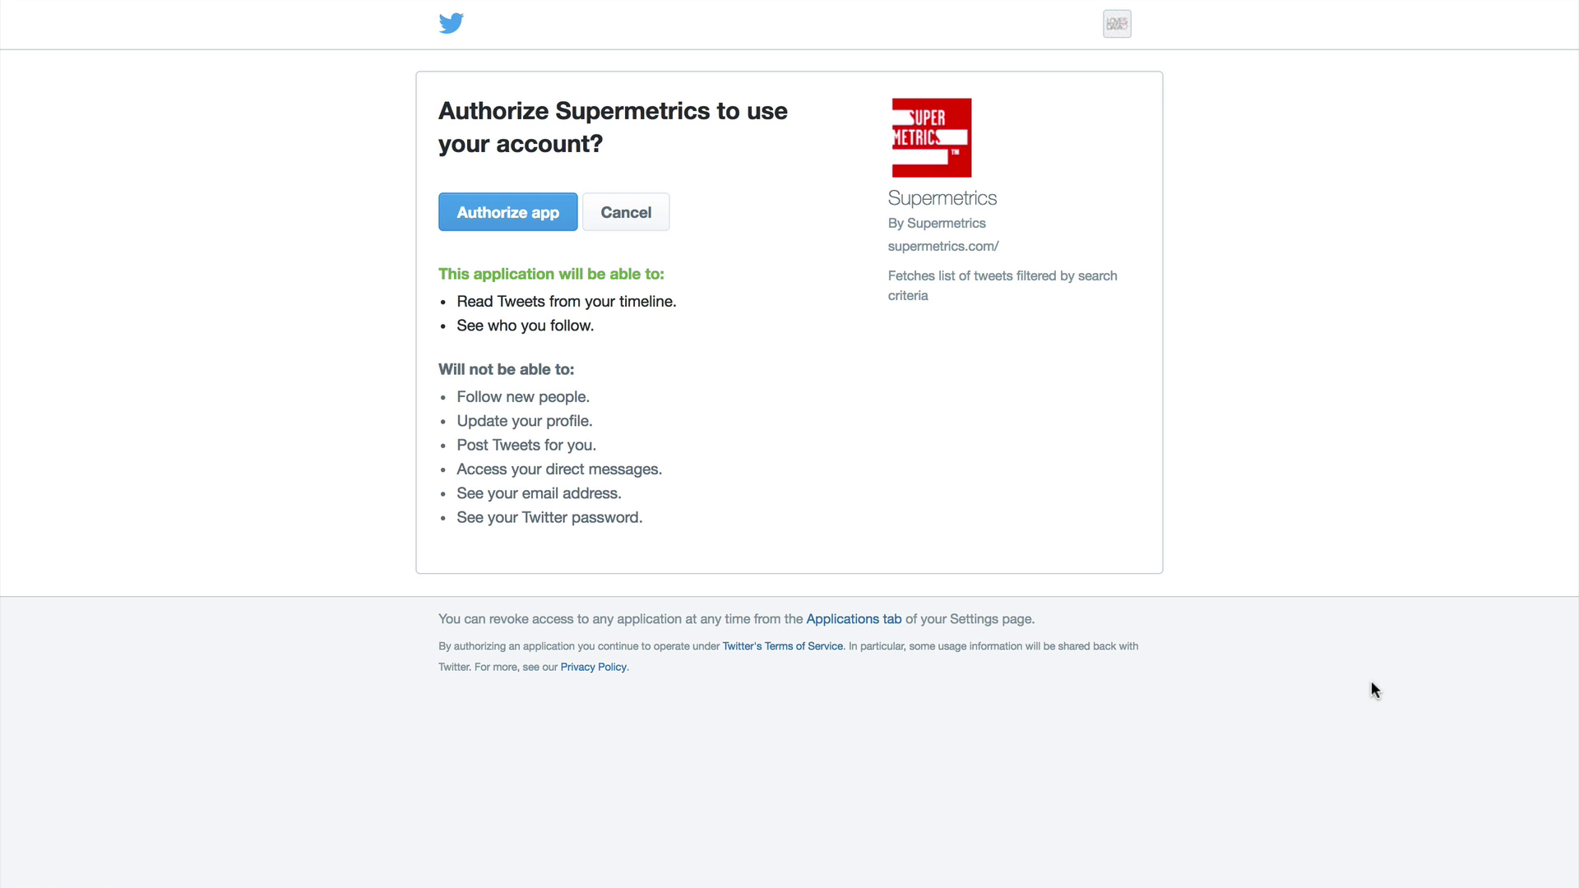
pyautogui.click(564, 219)
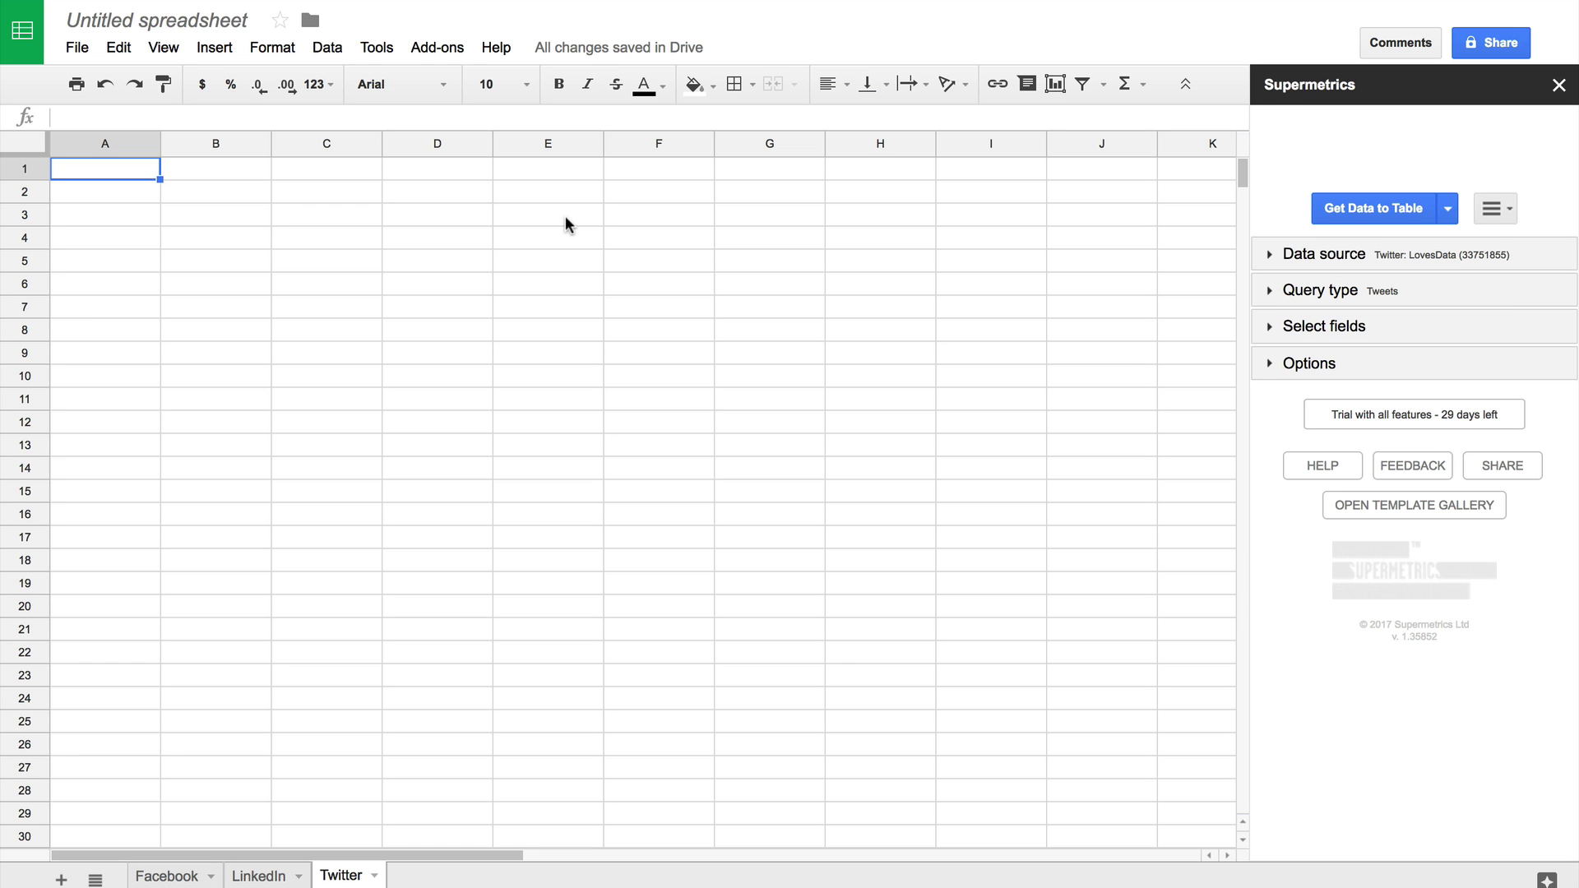
pyautogui.click(1322, 290)
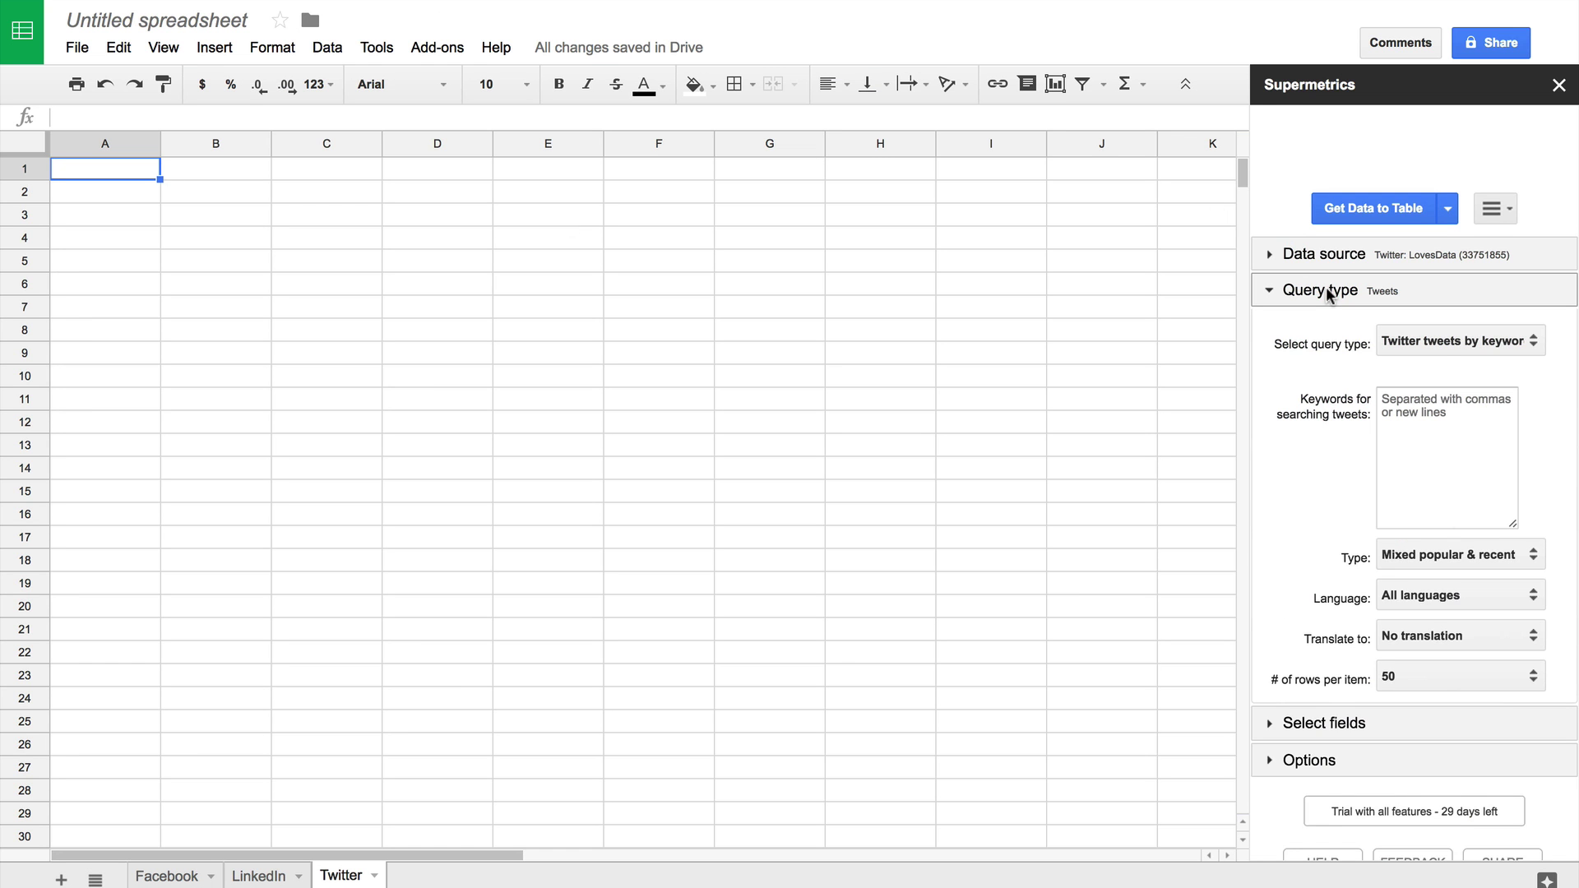
pyautogui.click(1435, 348)
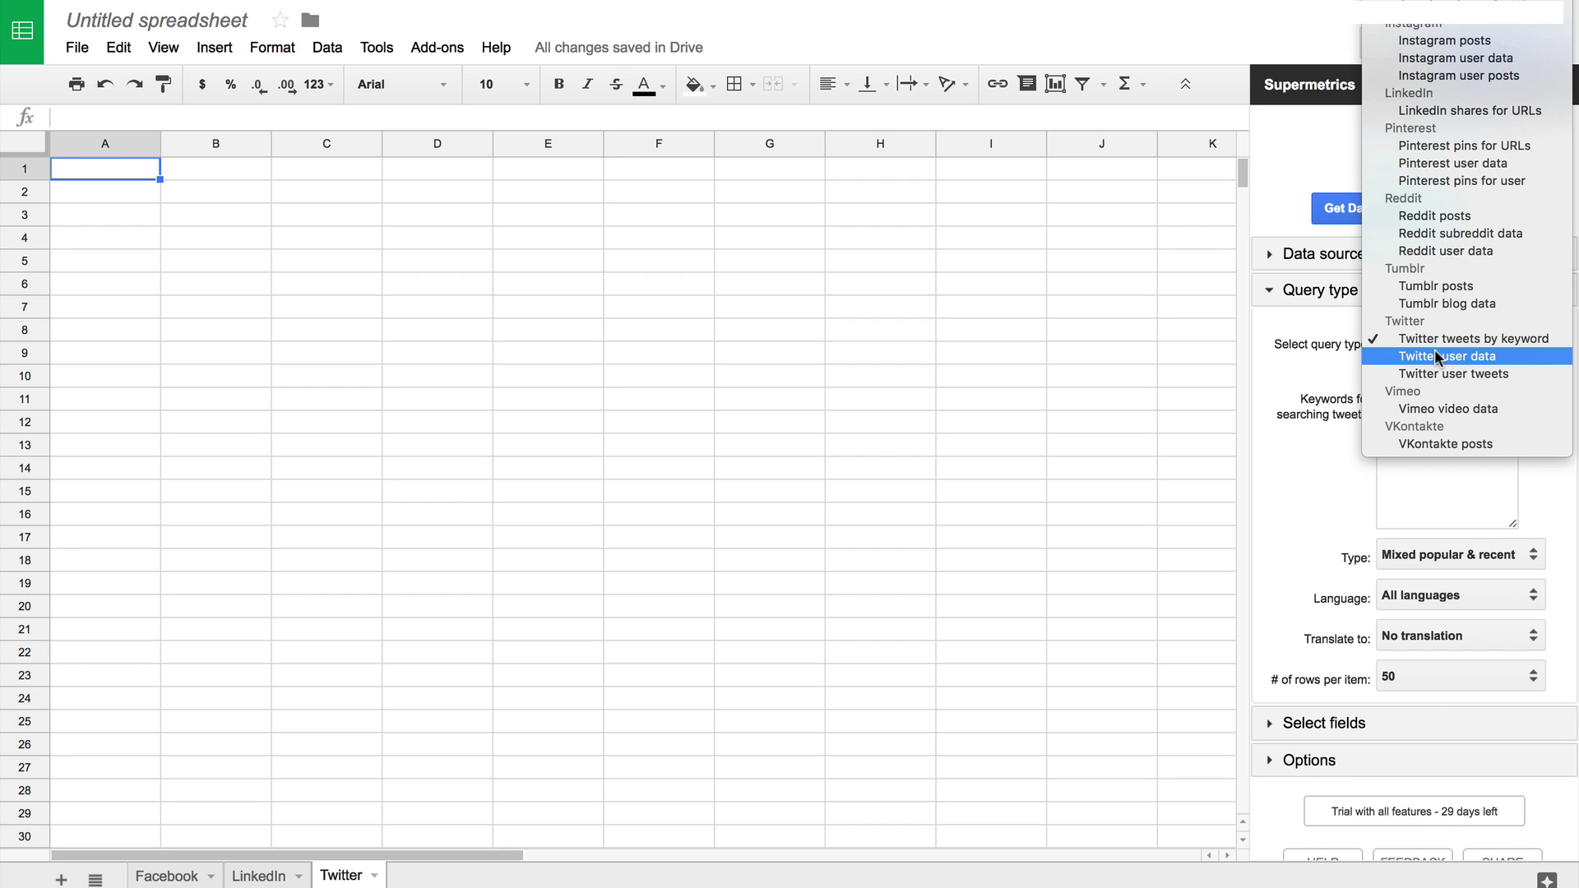
pyautogui.click(1435, 351)
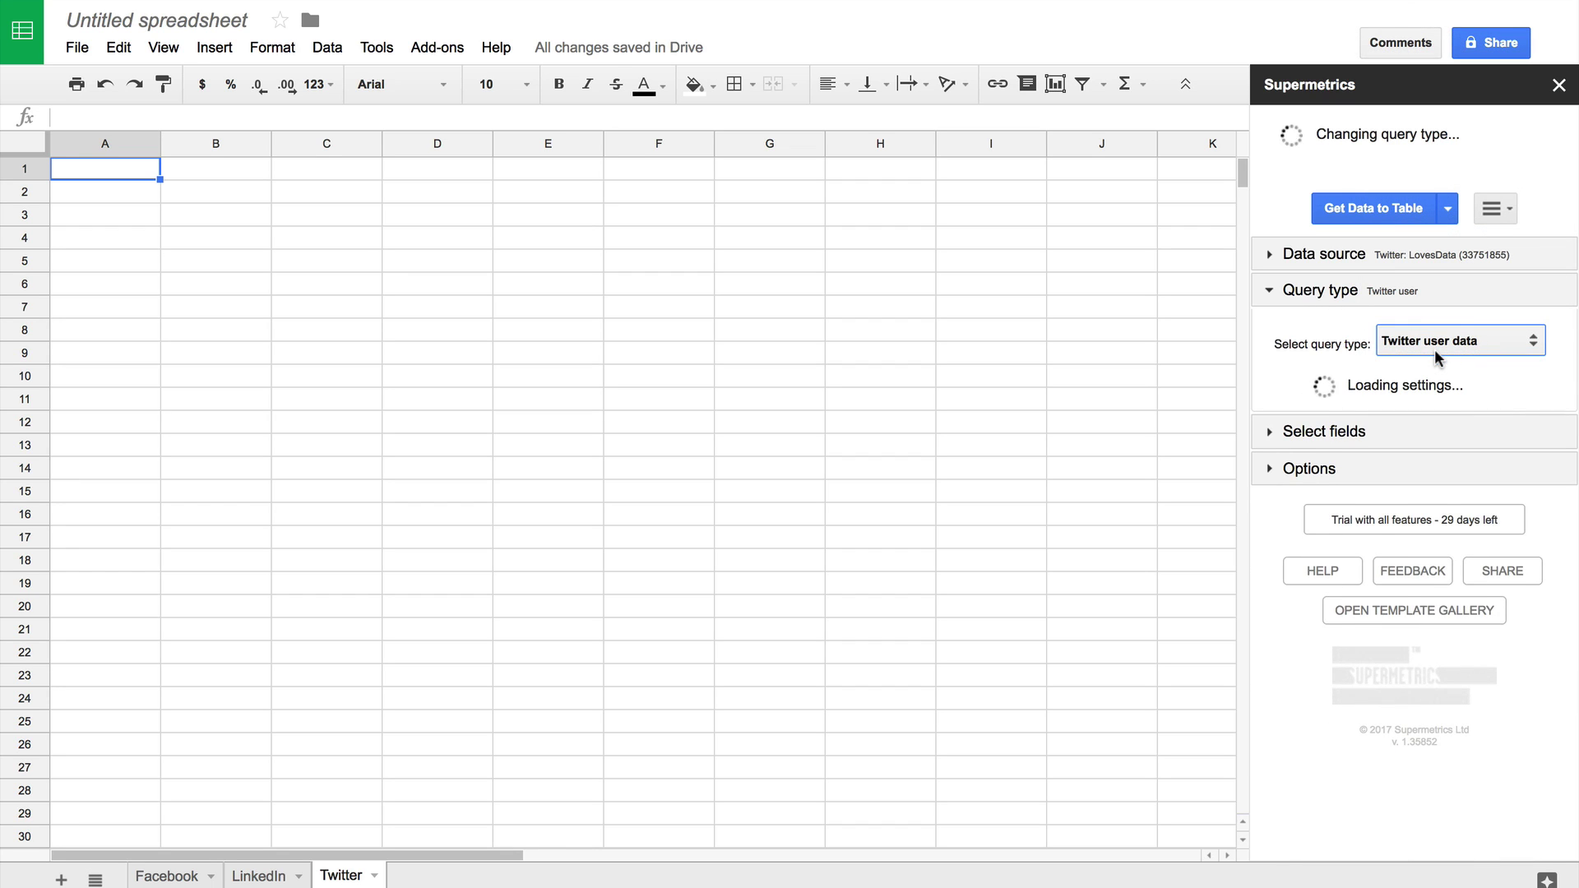
pyautogui.click(1449, 400)
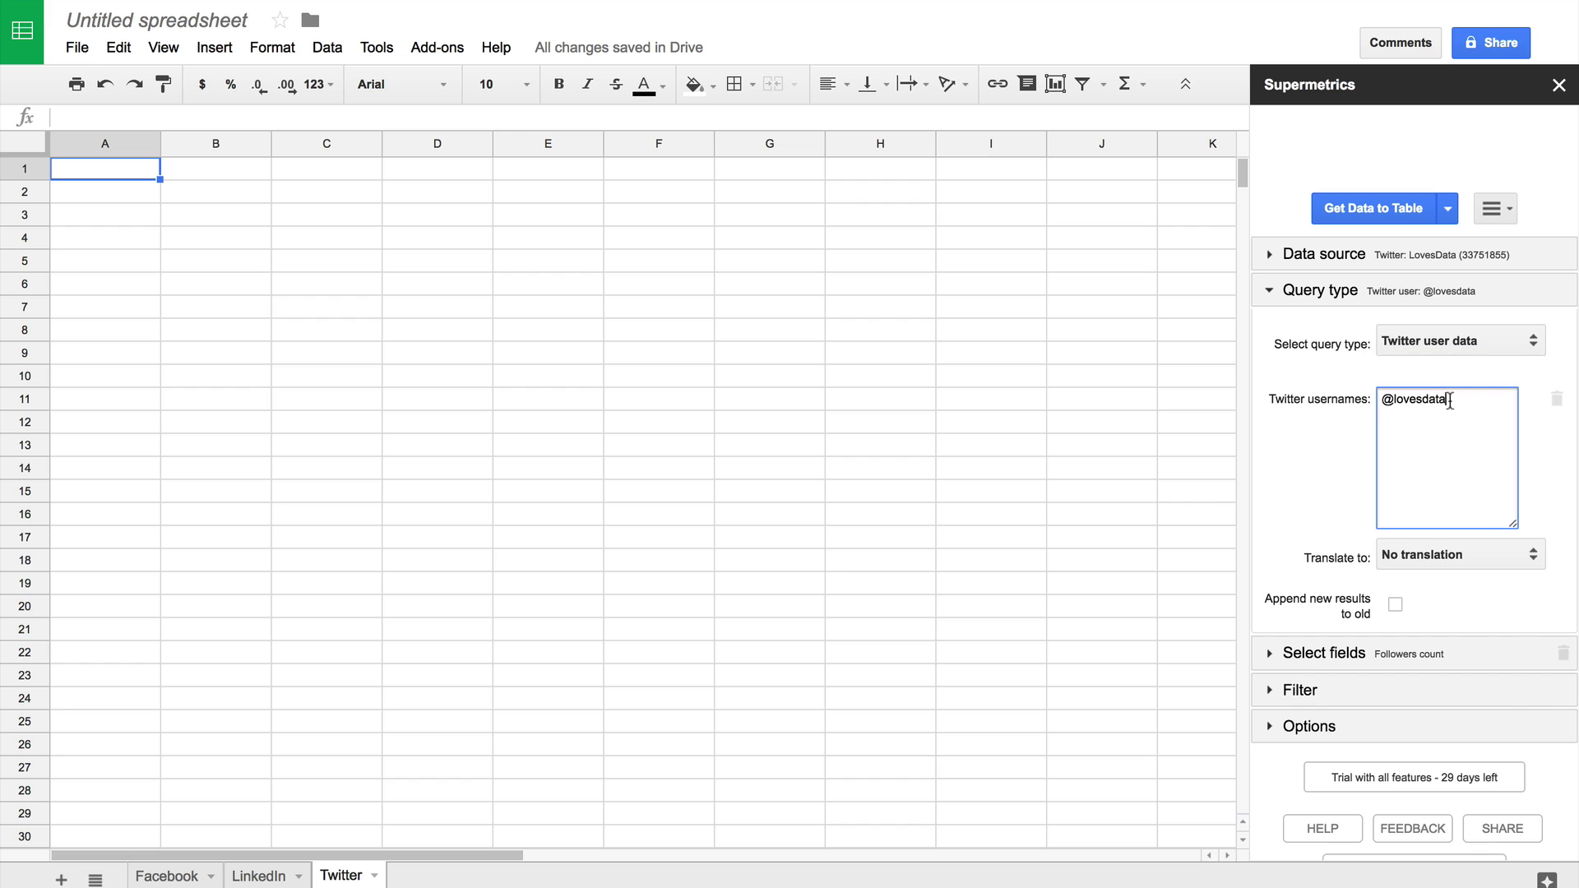
# Keep Followers count as the only selected field and run the Twitter query into the sheet.
pyautogui.click(1419, 652)
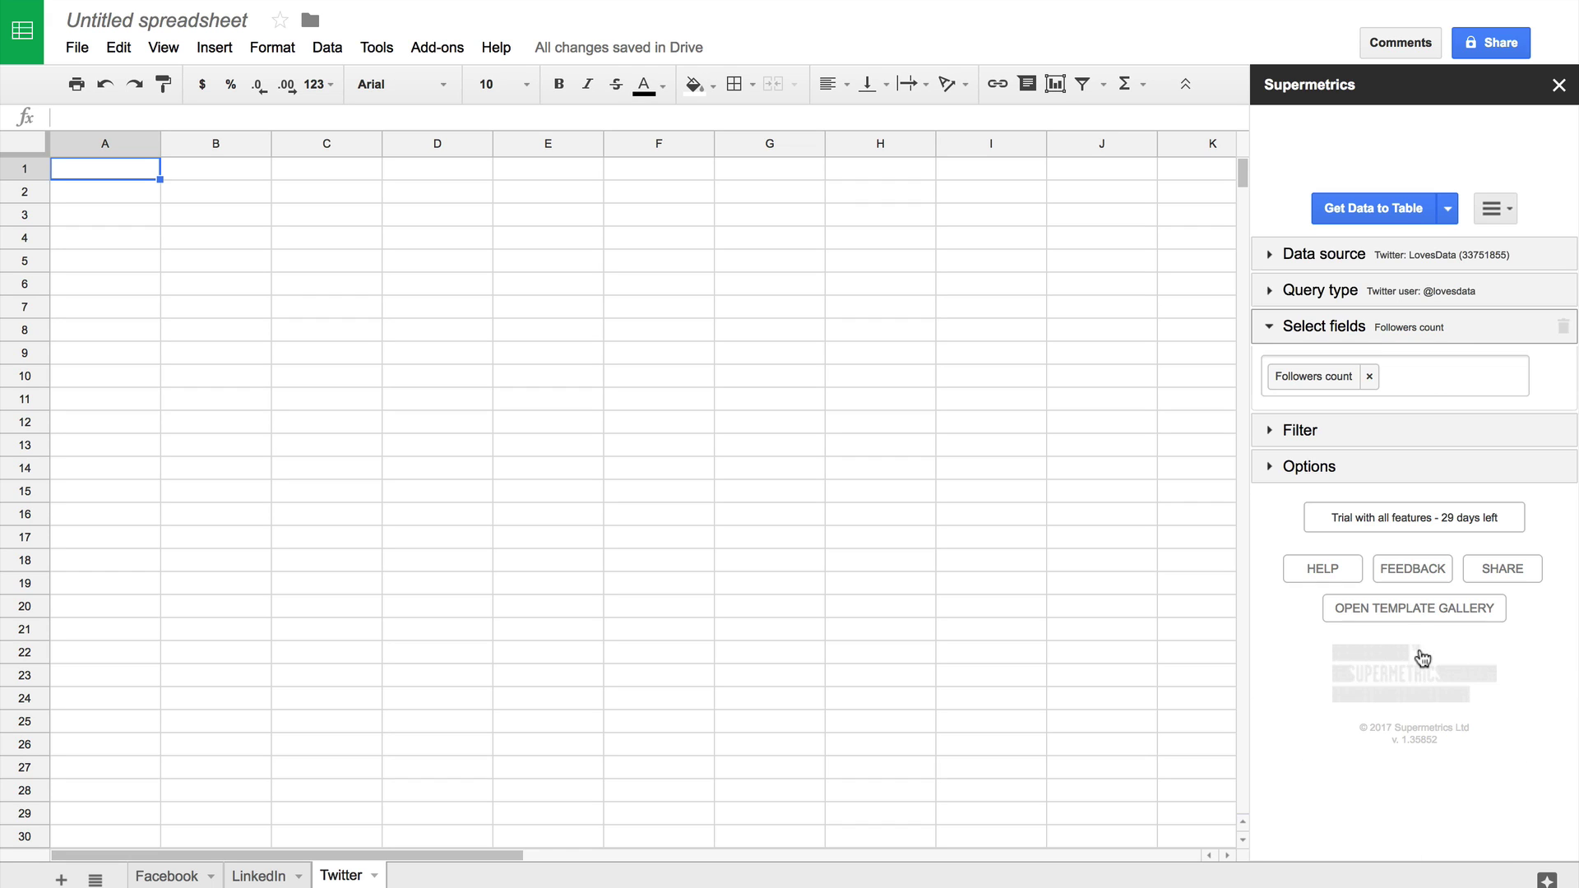
pyautogui.click(1380, 377)
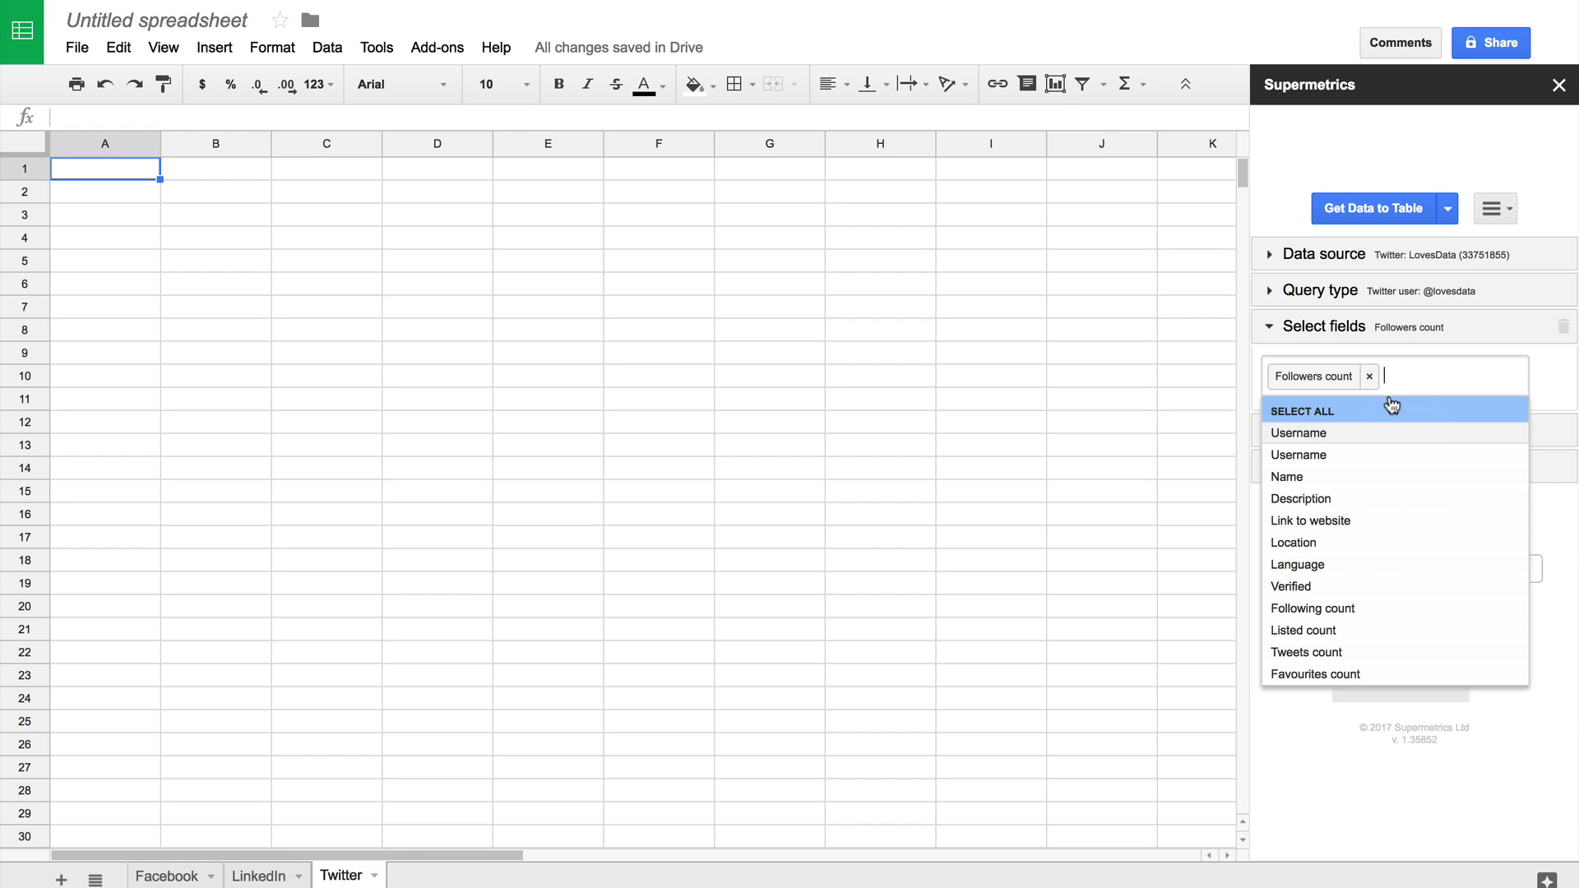
pyautogui.click(1375, 216)
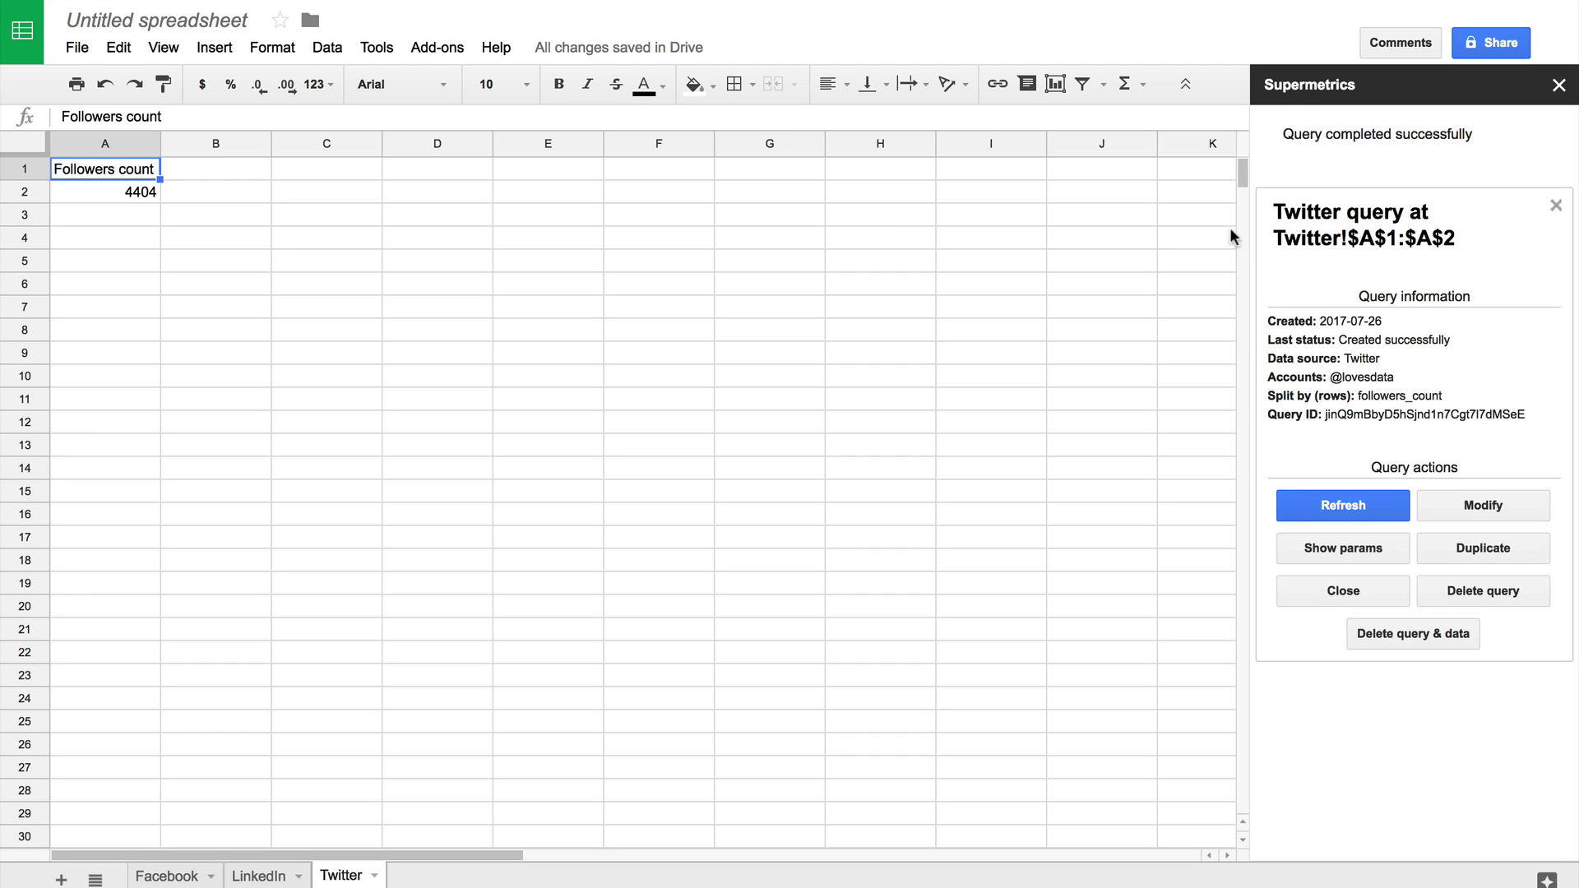
# Enter the header Date in cell B1 and the formula =TODAY() in cell B2.
pyautogui.click(250, 168)
pyautogui.write('Date')
pyautogui.click(204, 199)
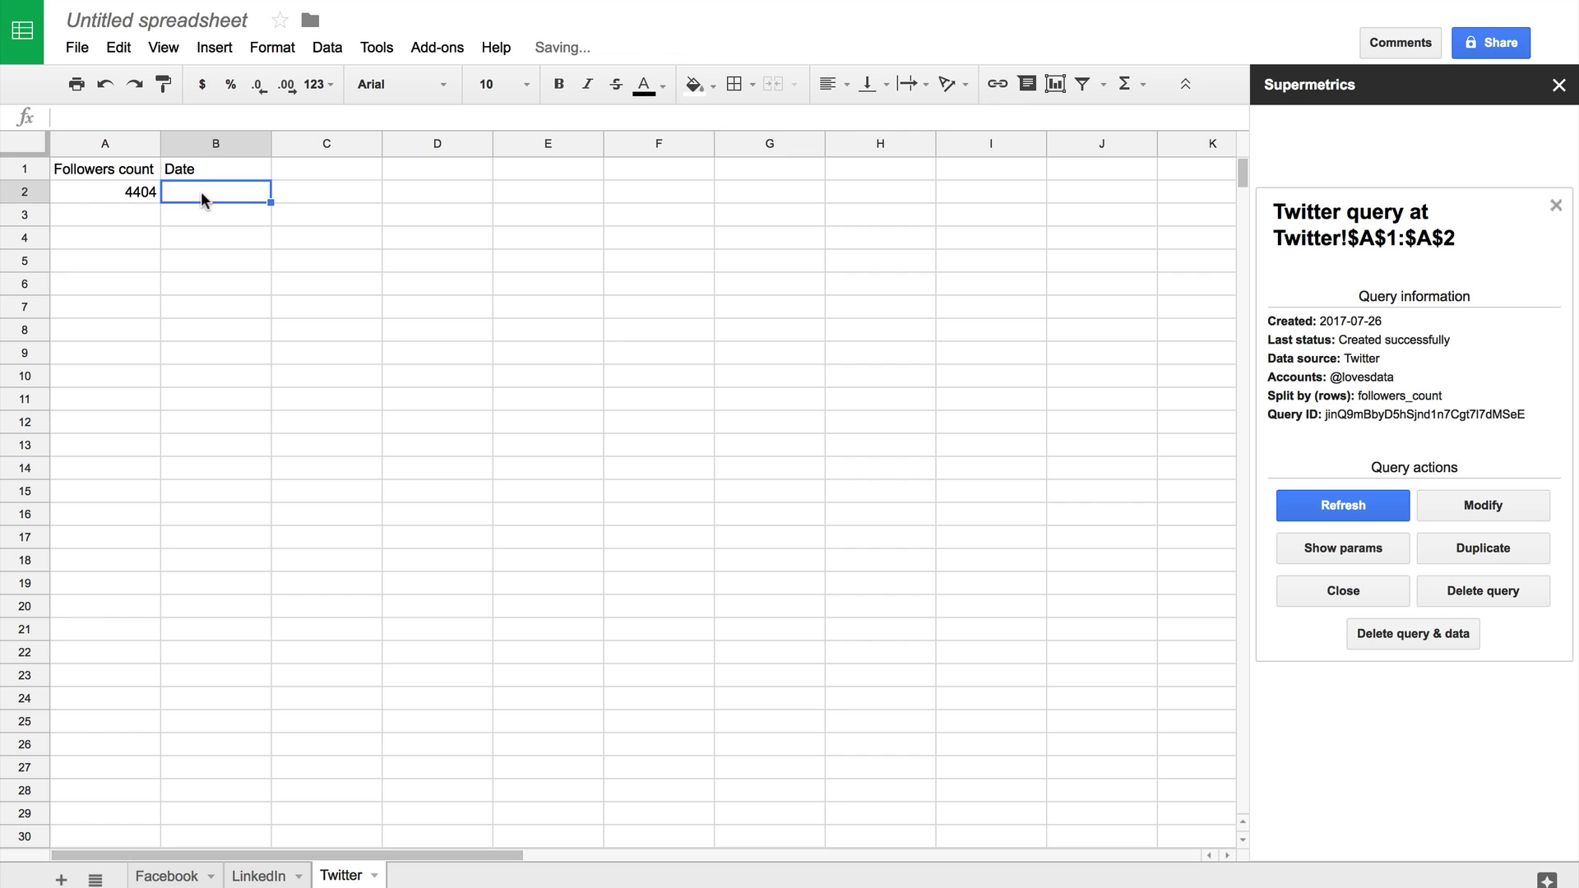
pyautogui.write('=TO')
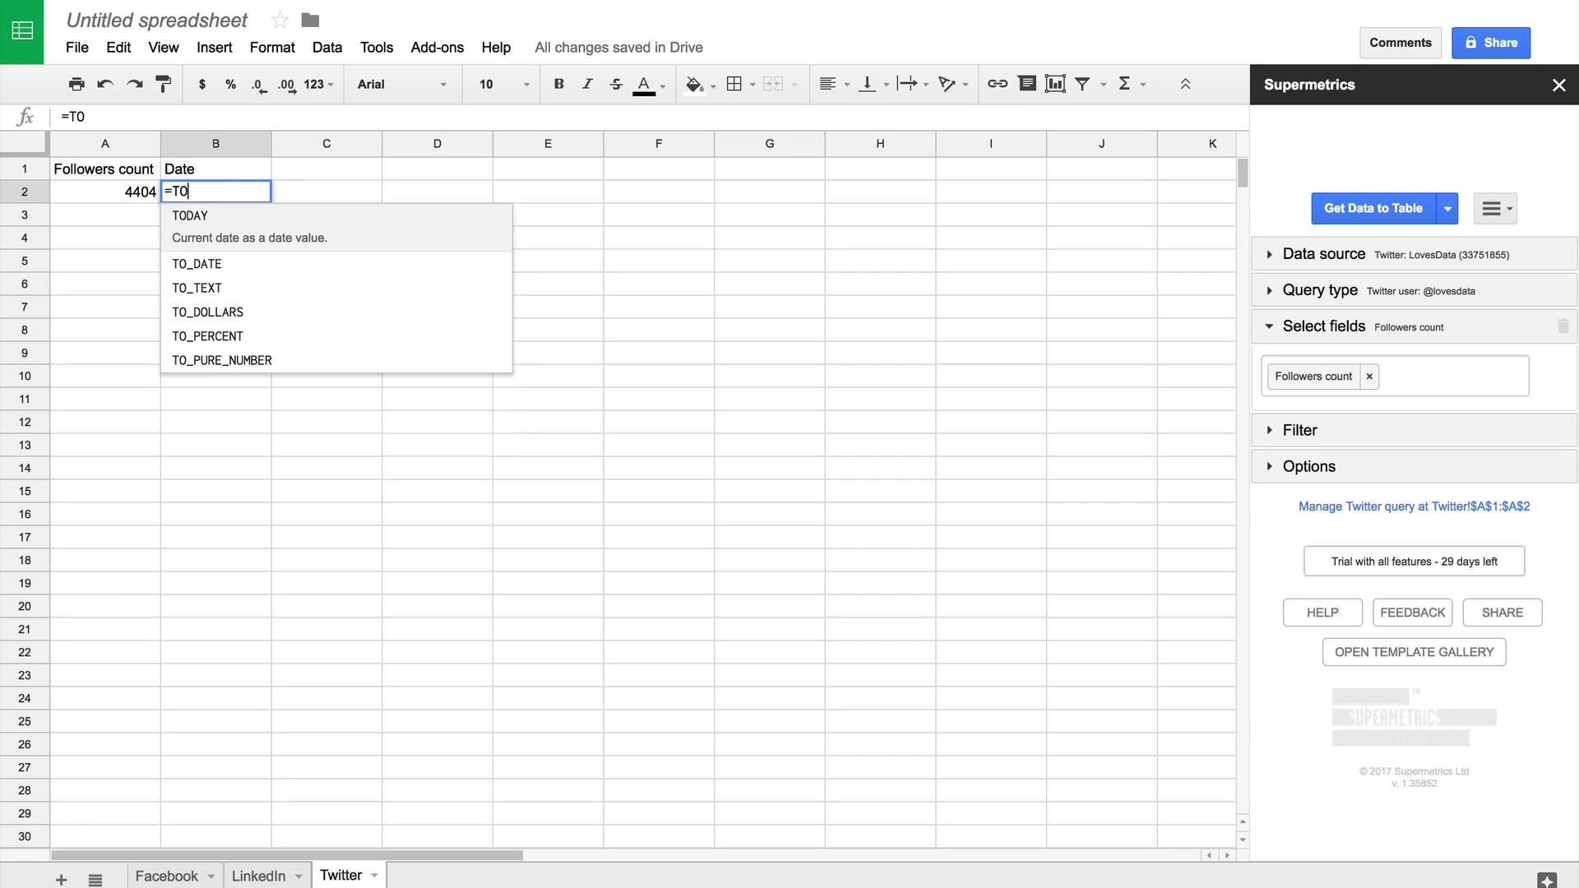
pyautogui.click(227, 232)
pyautogui.write(')')
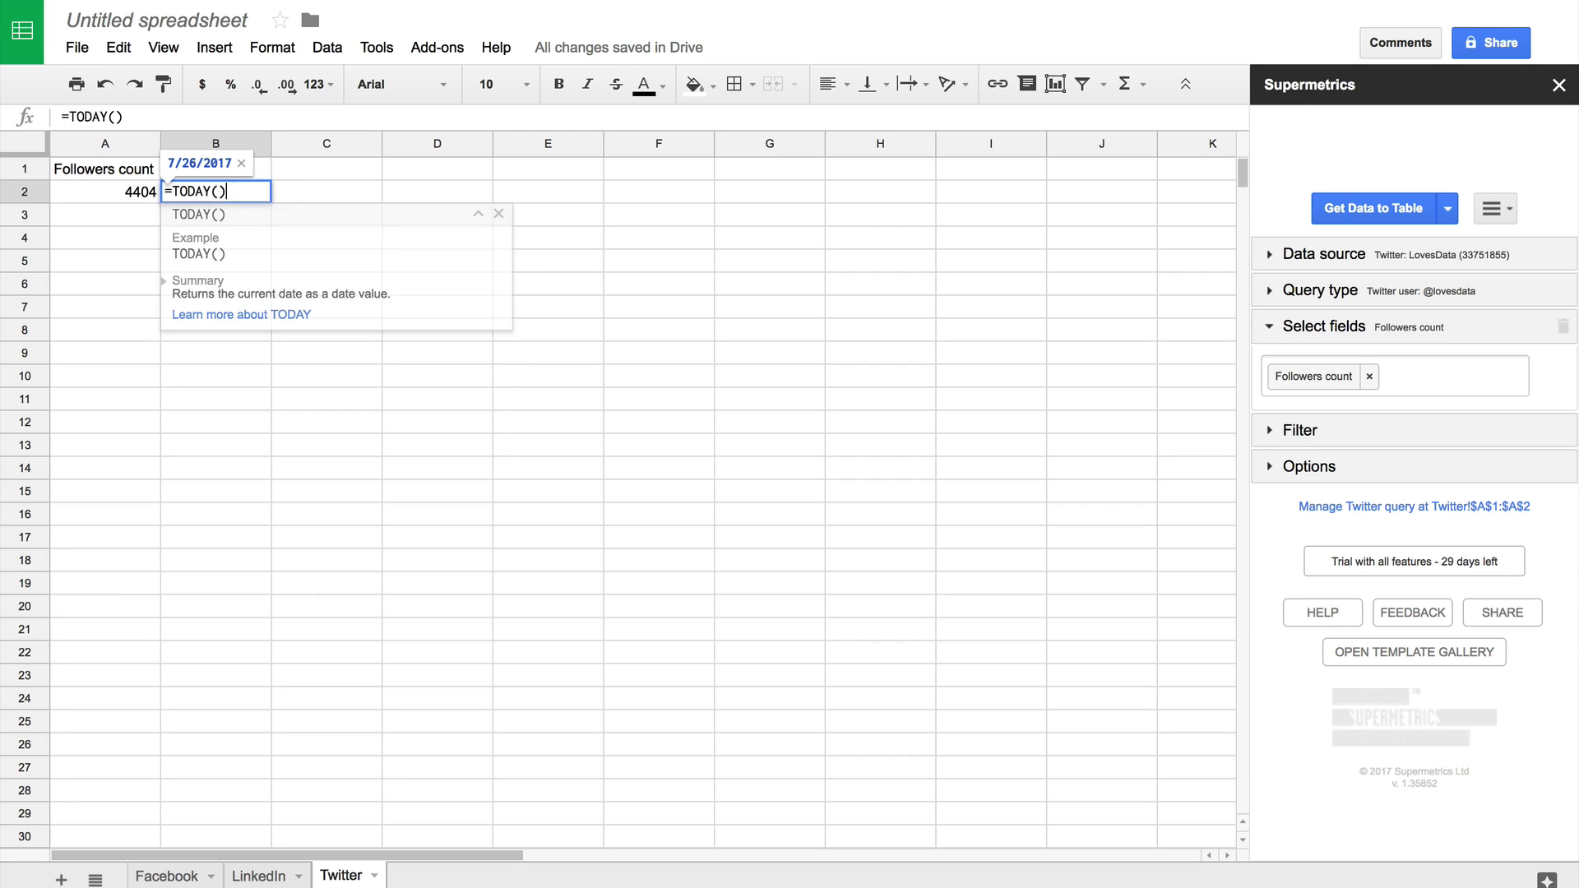
pyautogui.press('Return')
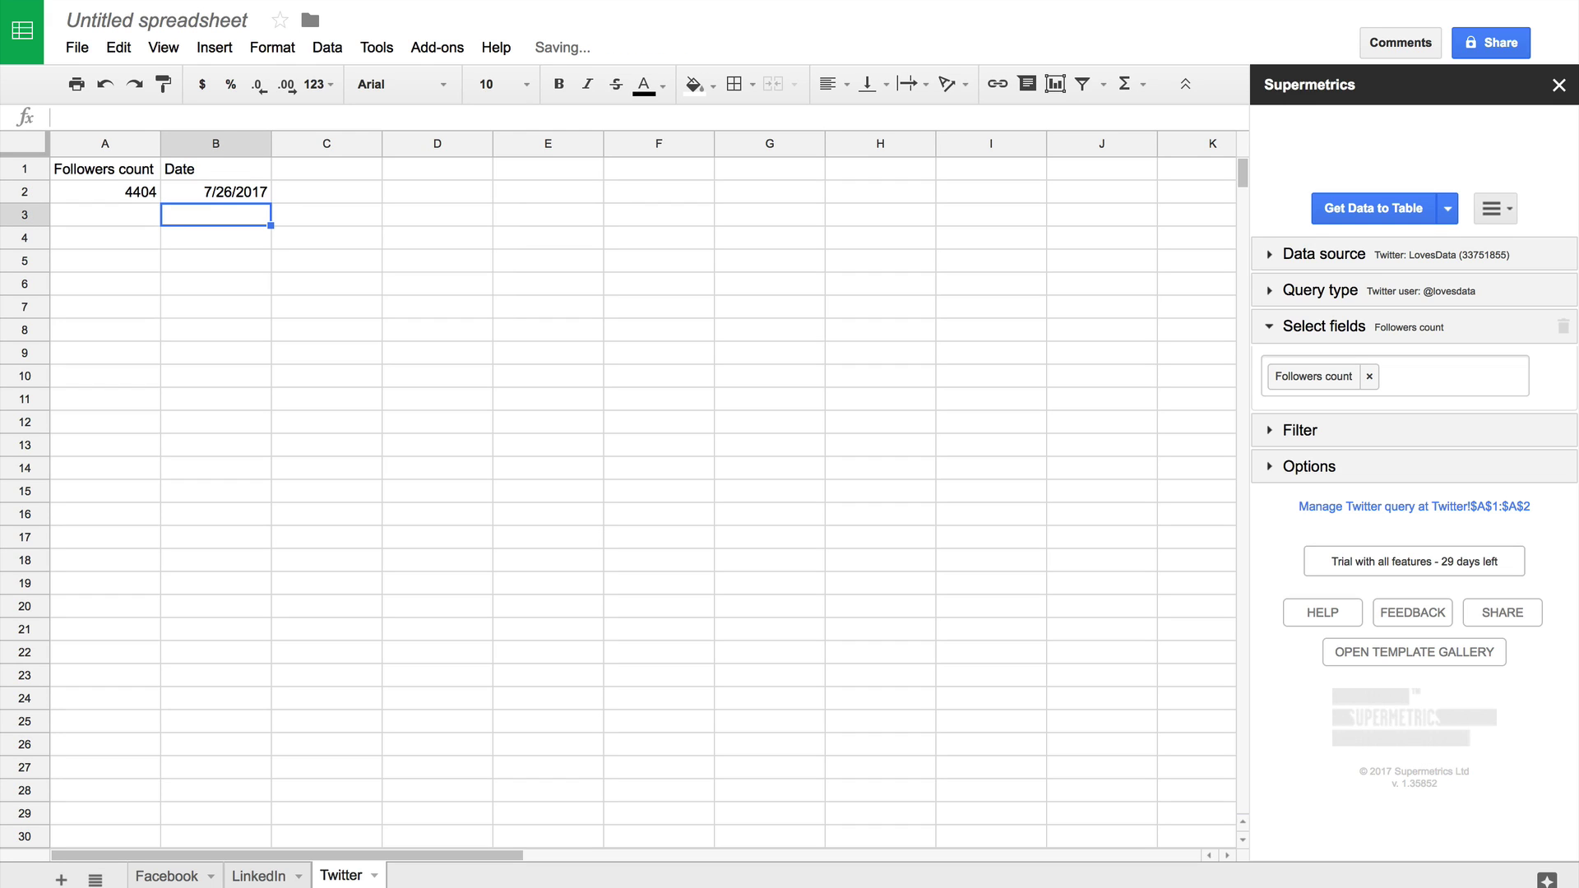
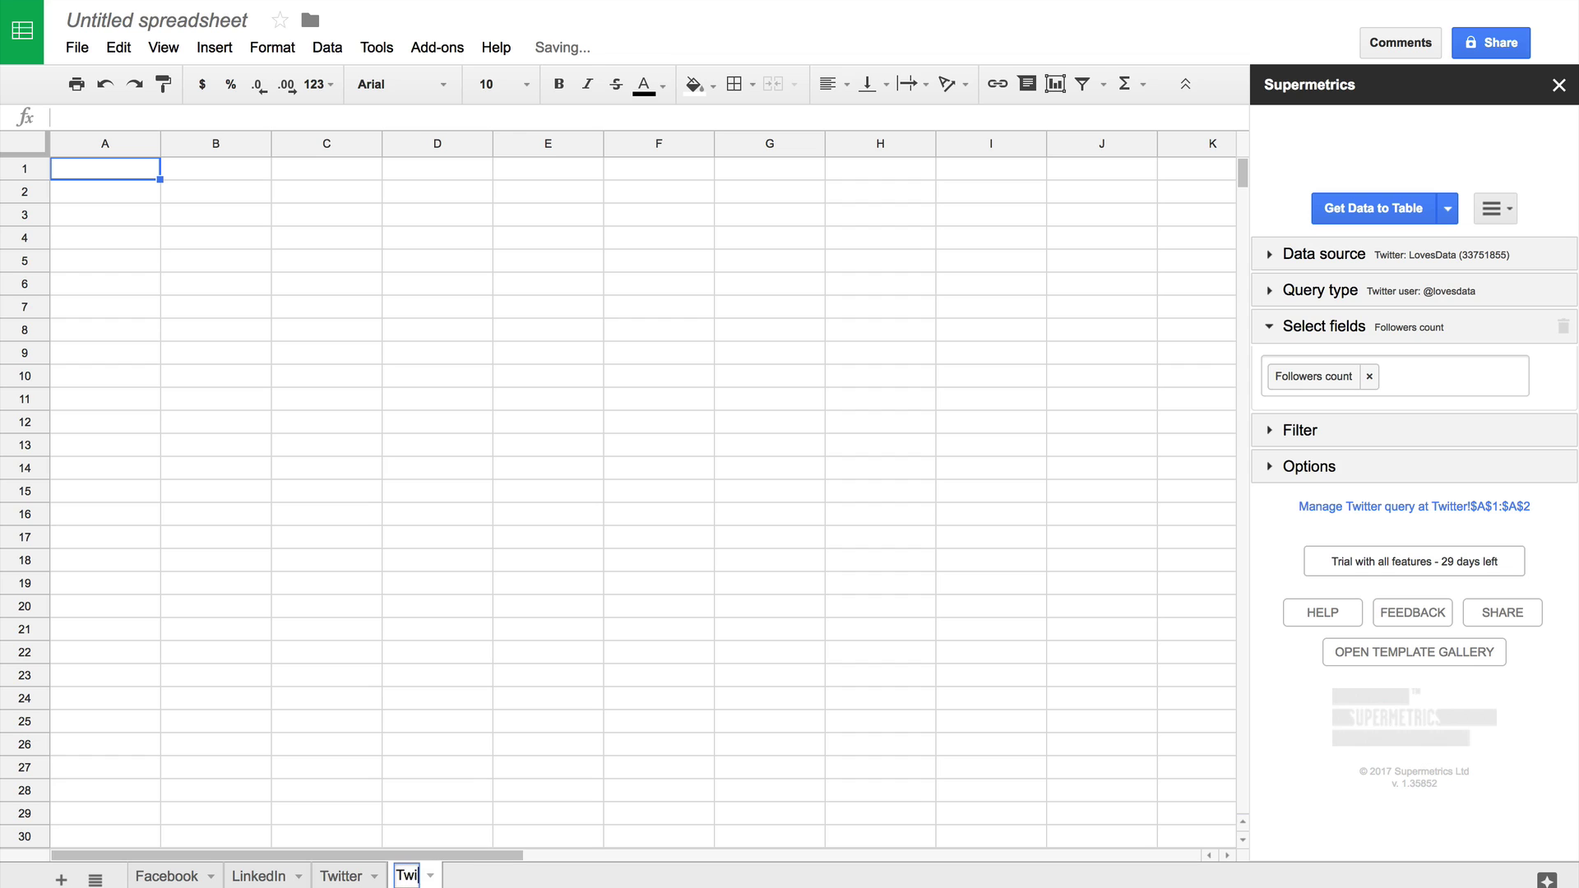
# Name the new sheet Twitter Trend and set the query type to Twitter user tweets with 500 rows per item.
pyautogui.press('Return')
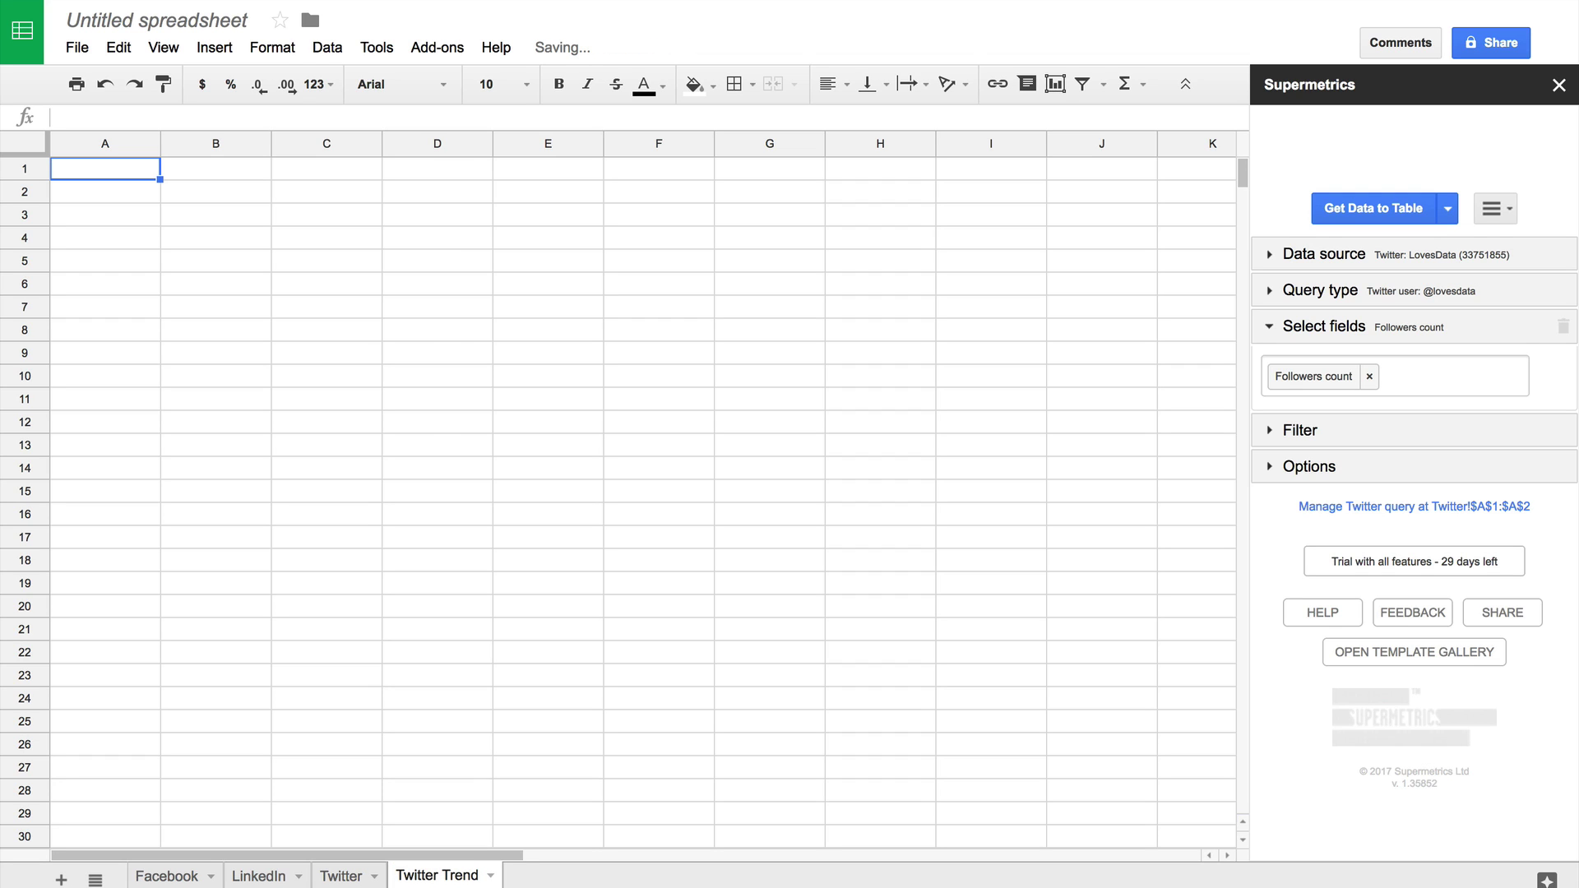
pyautogui.click(1381, 290)
pyautogui.click(1413, 342)
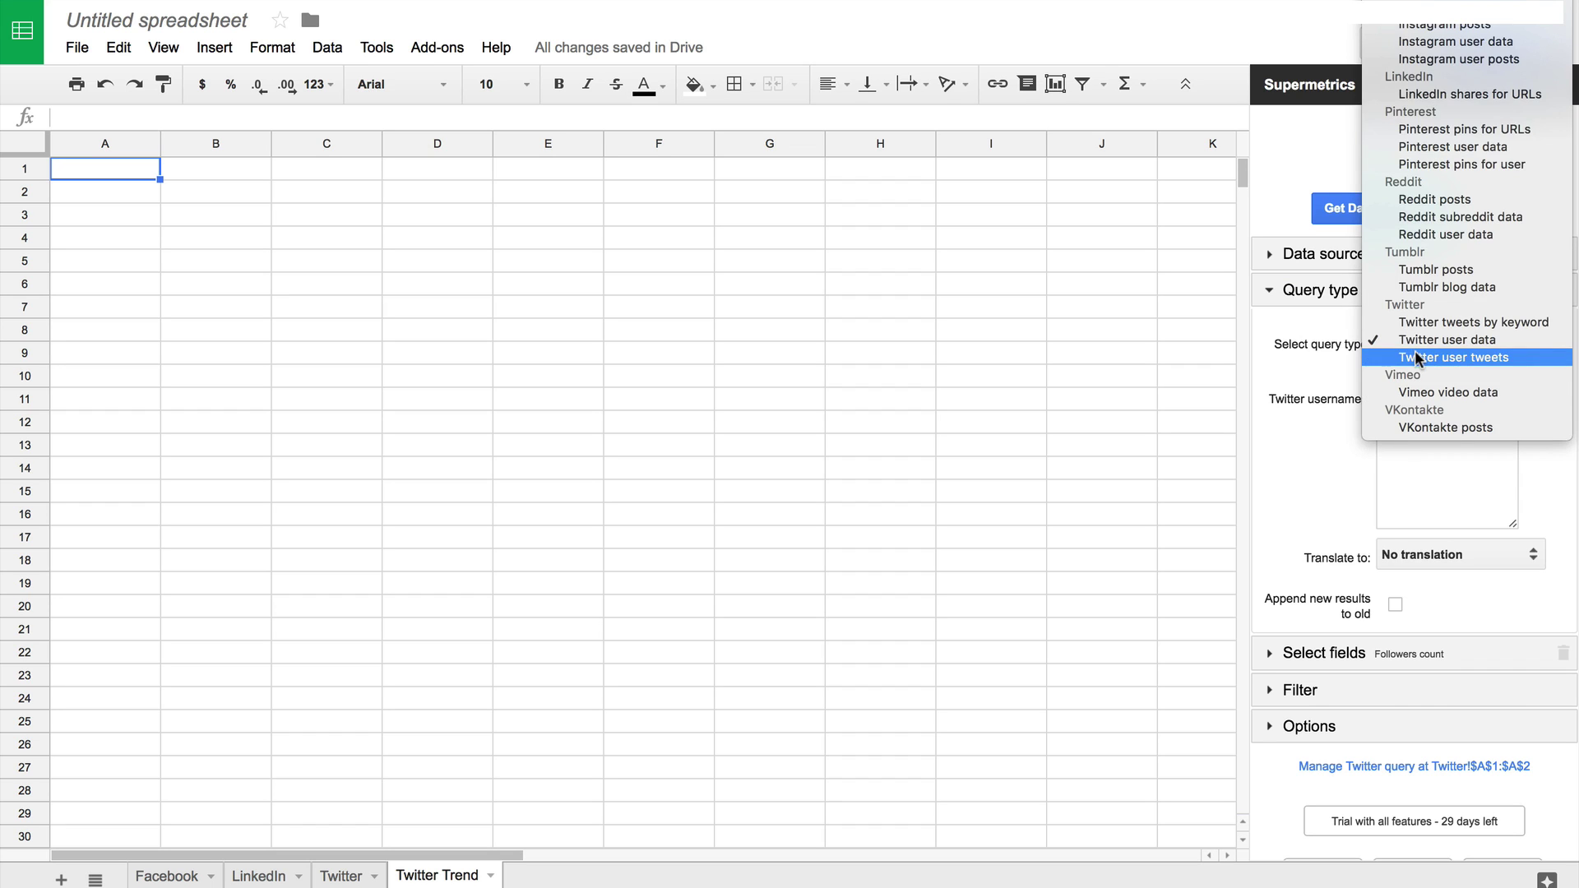
pyautogui.click(1415, 353)
pyautogui.press('Down')
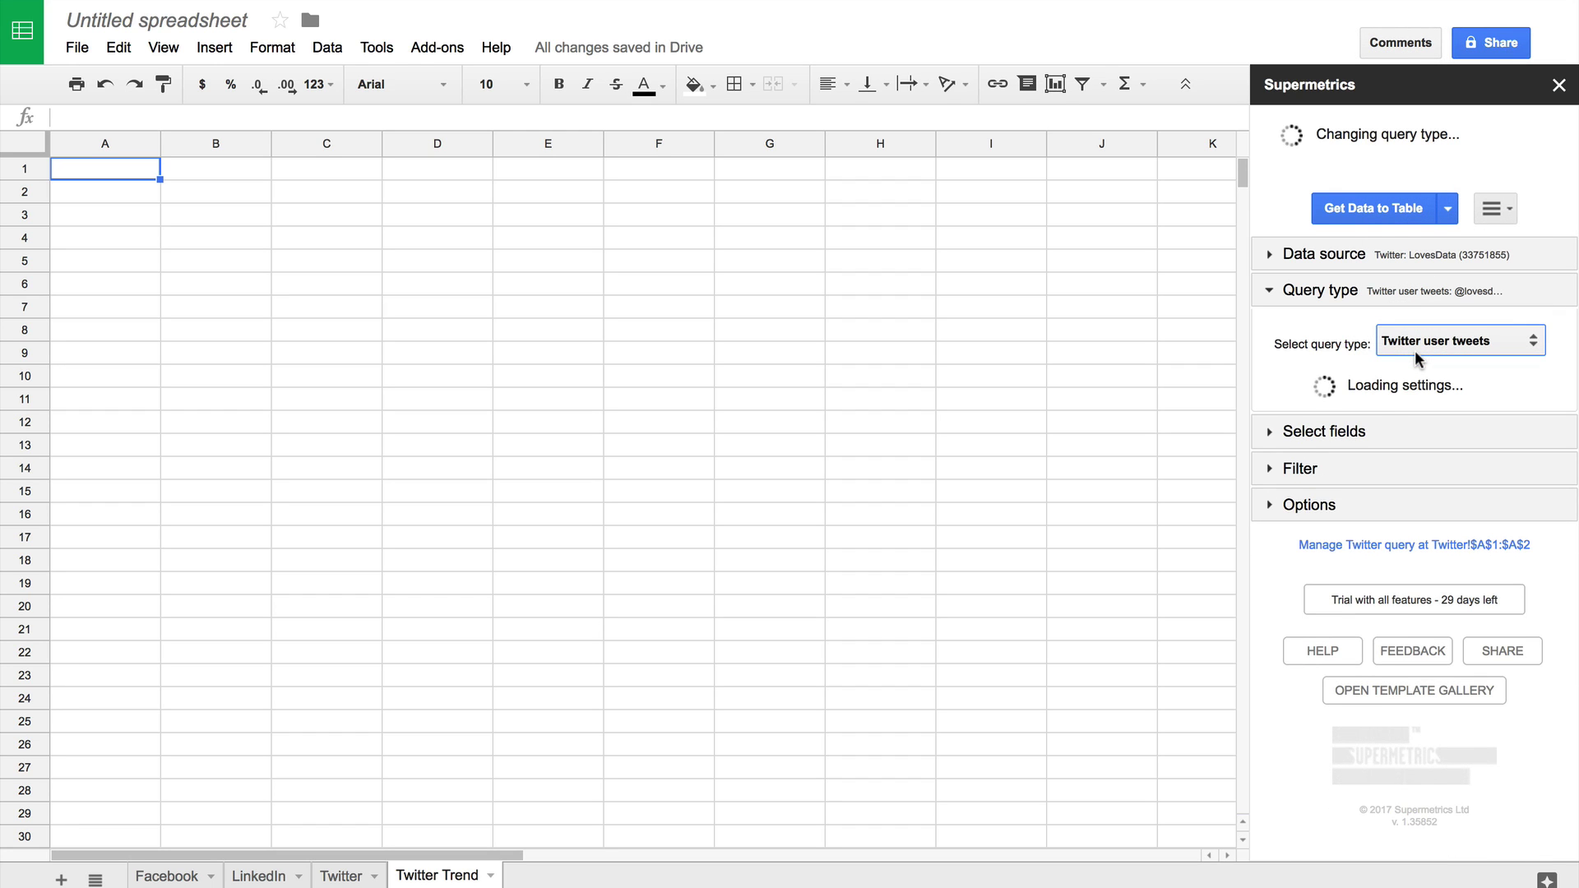
pyautogui.click(1447, 555)
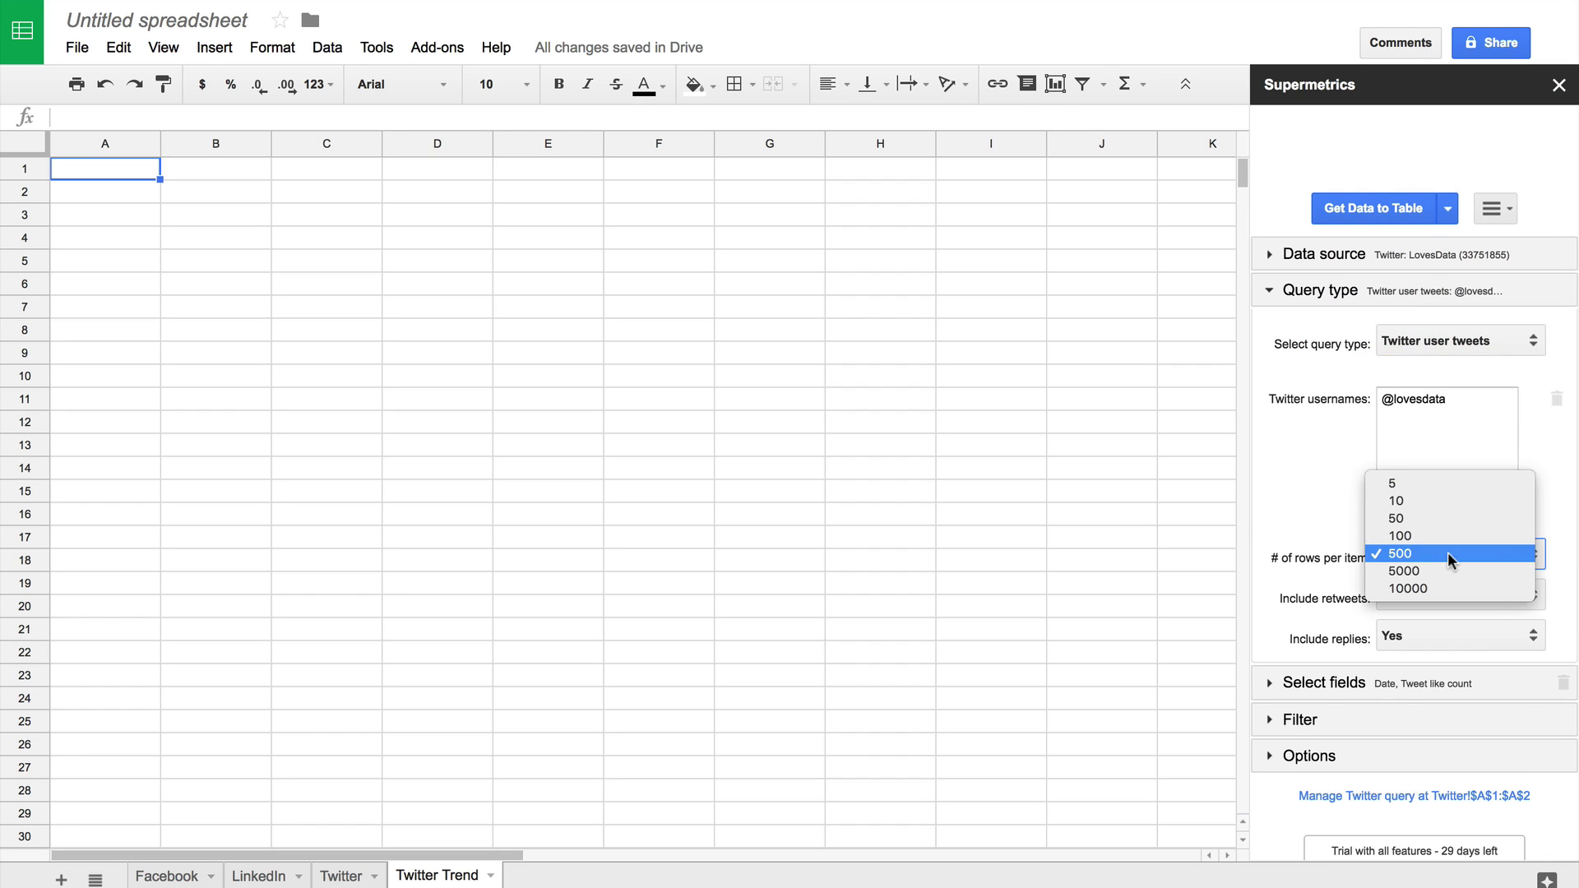
pyautogui.click(1448, 554)
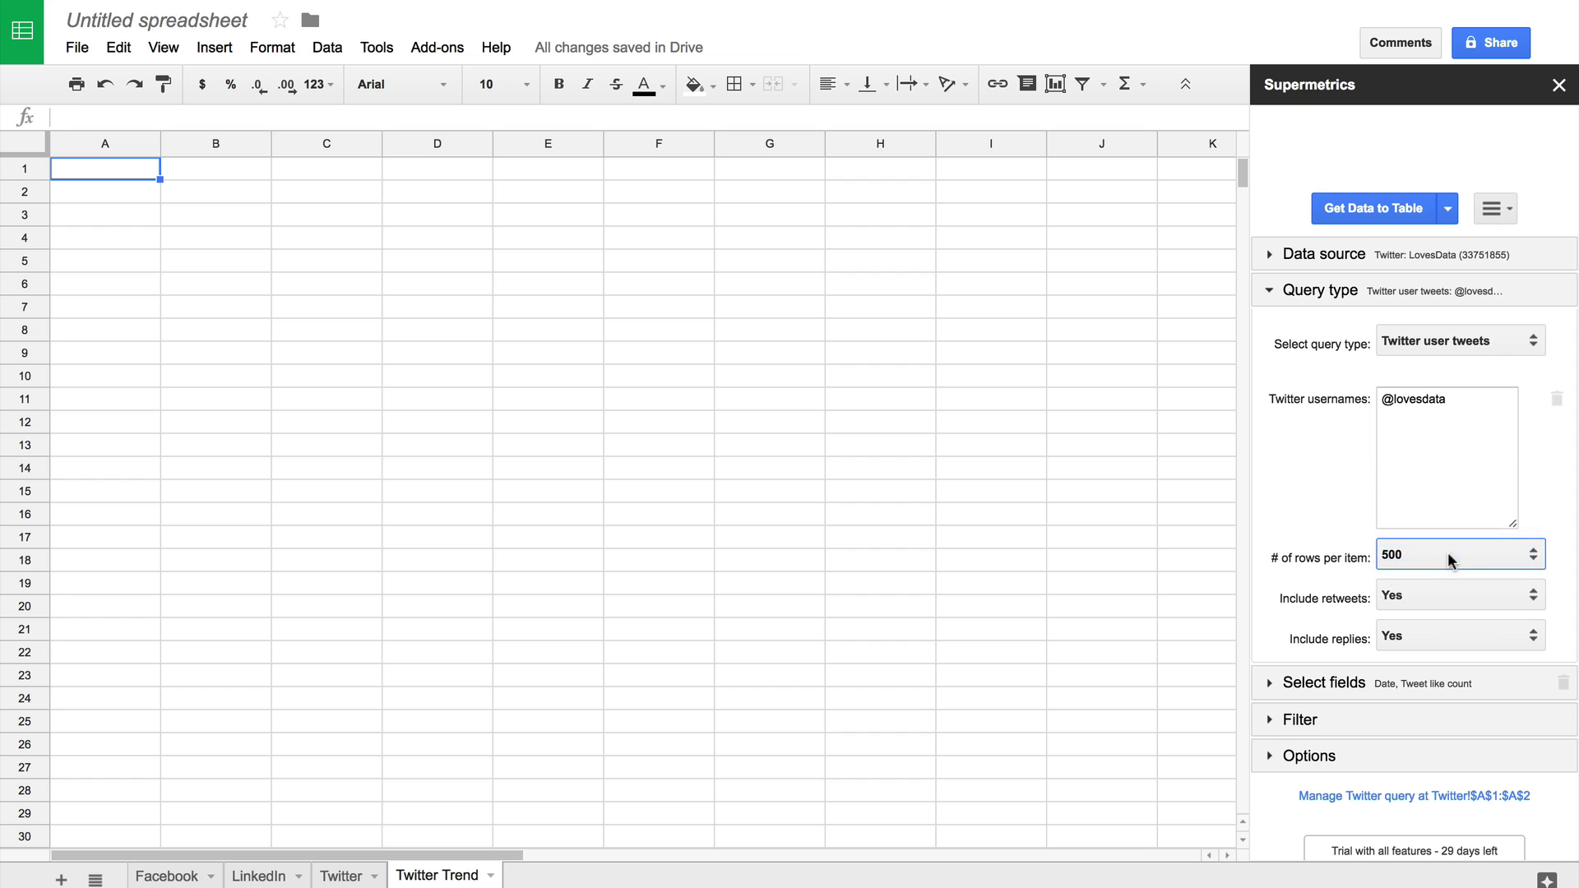
# Remove the Date and Tweet like count fields from the Twitter user tweets query.
pyautogui.click(1437, 679)
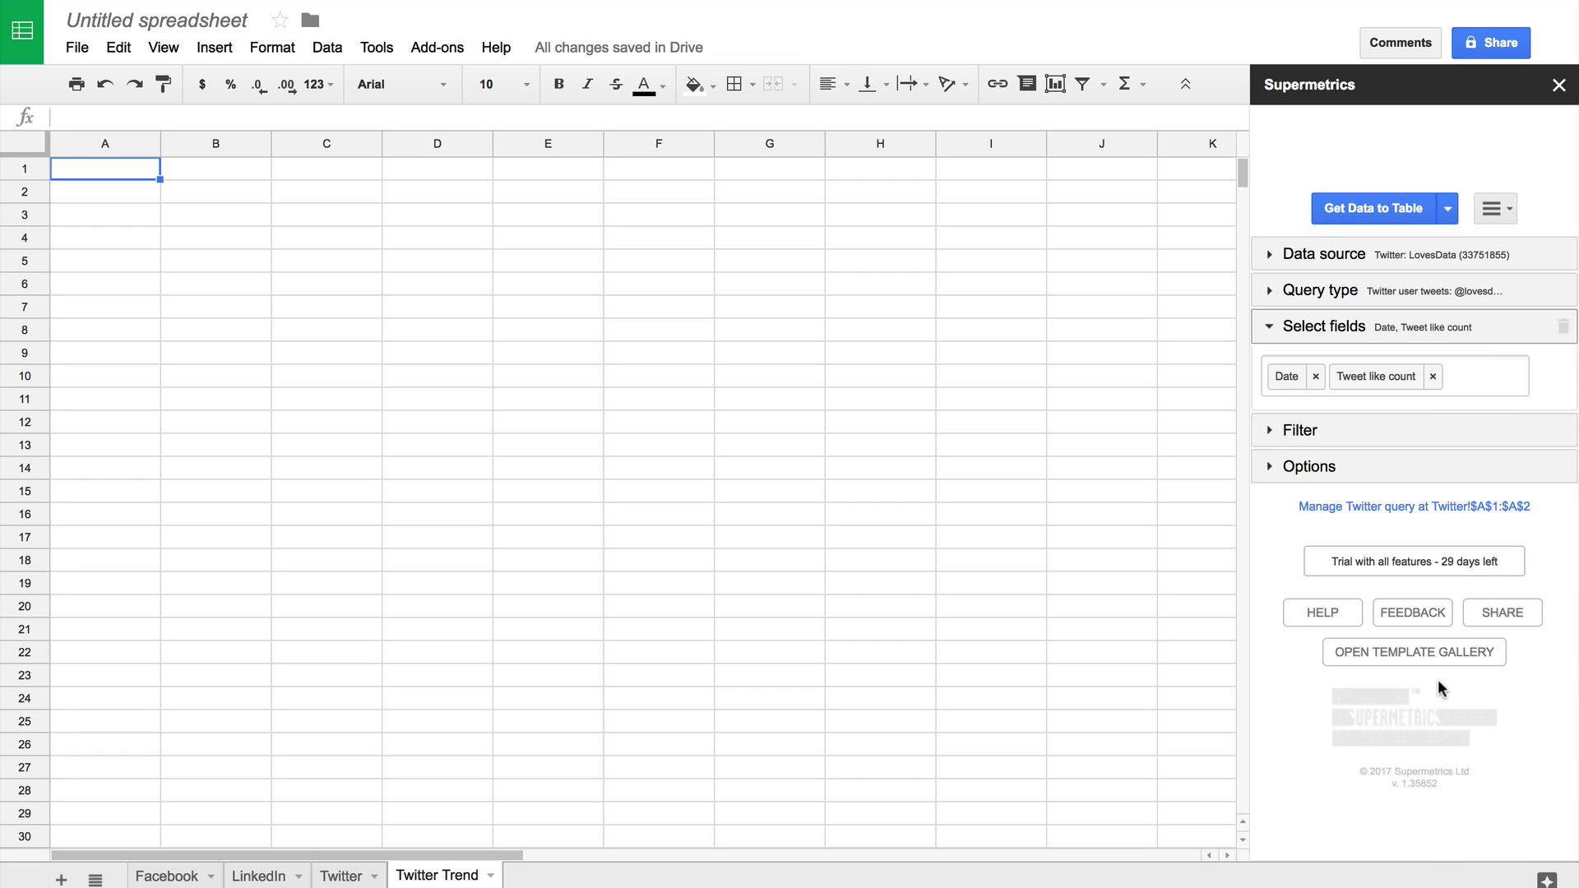
pyautogui.click(1431, 382)
pyautogui.click(1432, 376)
pyautogui.press('BackSpace')
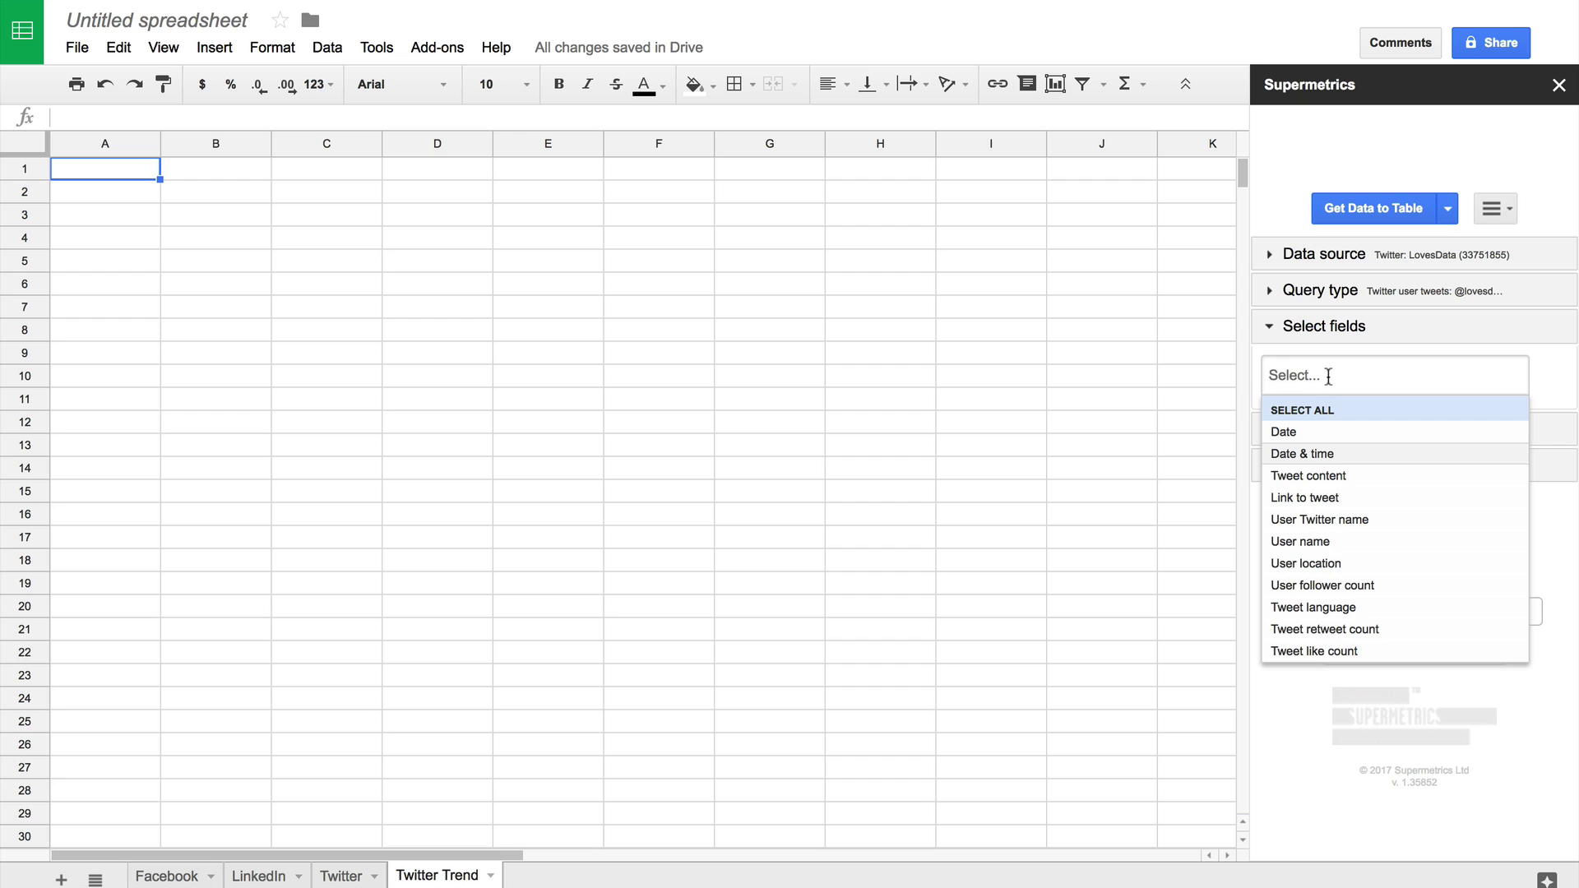
# Add the User follower count and Date fields to the Twitter user tweets query and load its data into the Twitter Trend sheet.
pyautogui.write('use')
pyautogui.click(1342, 497)
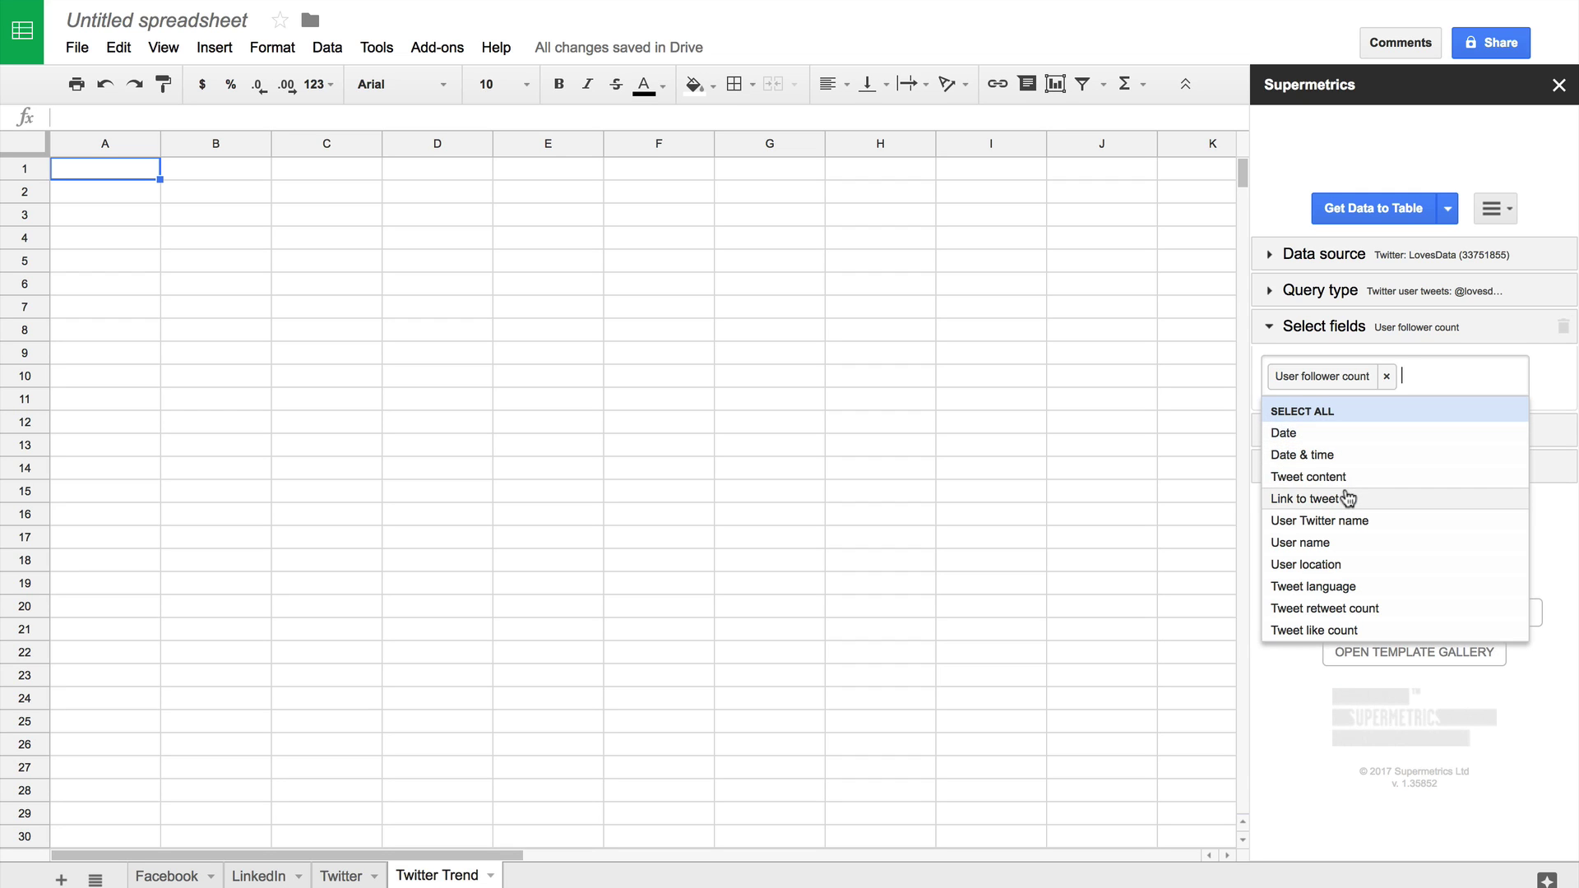
pyautogui.click(1301, 435)
pyautogui.click(1553, 383)
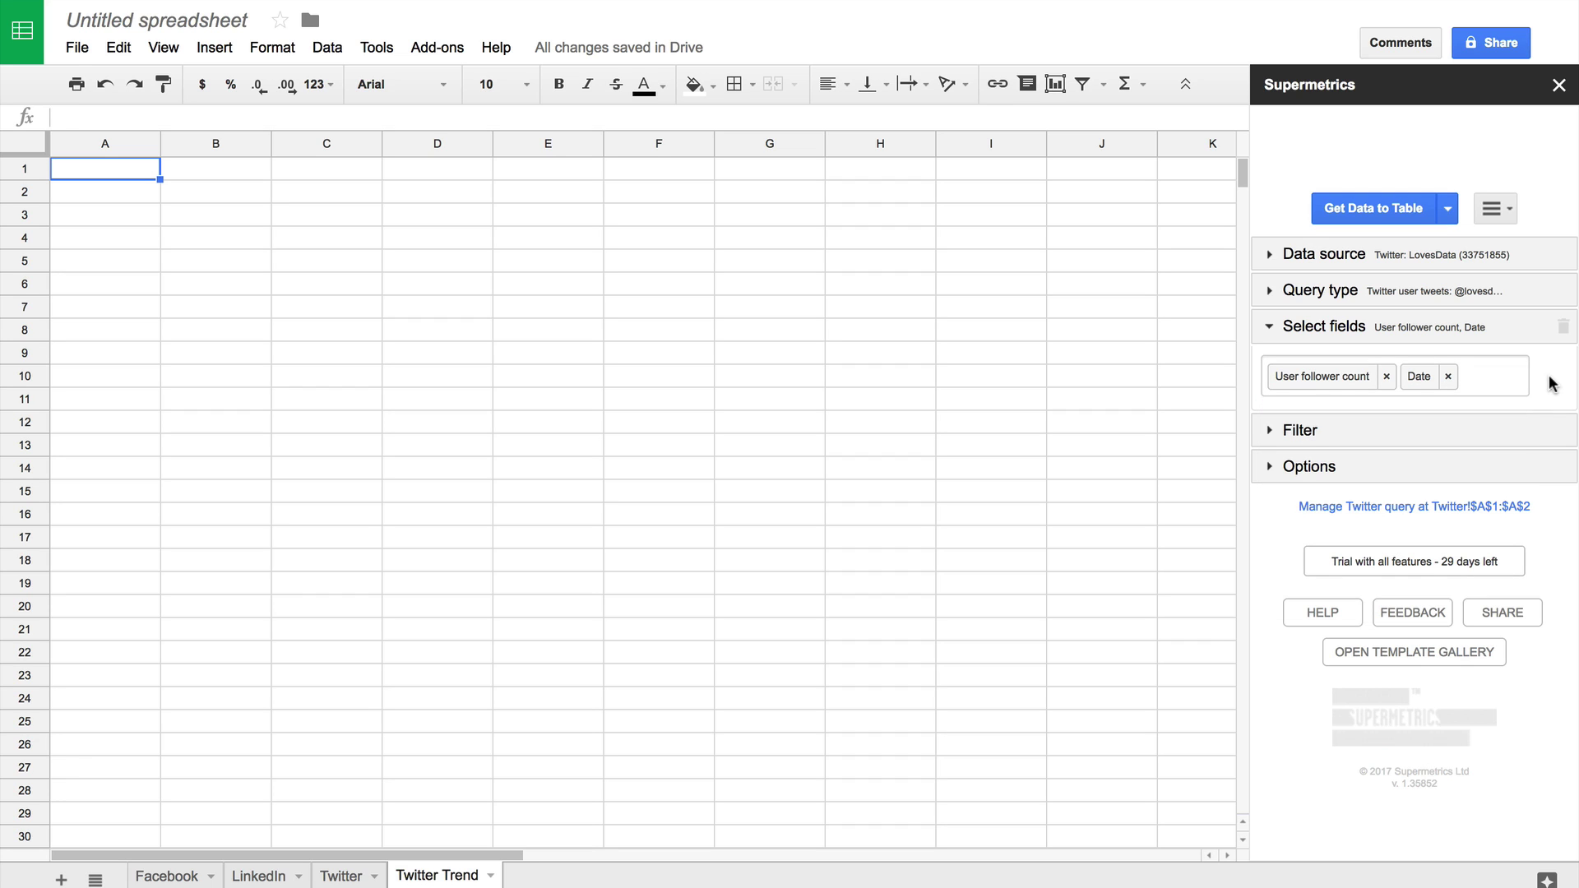
pyautogui.click(1368, 211)
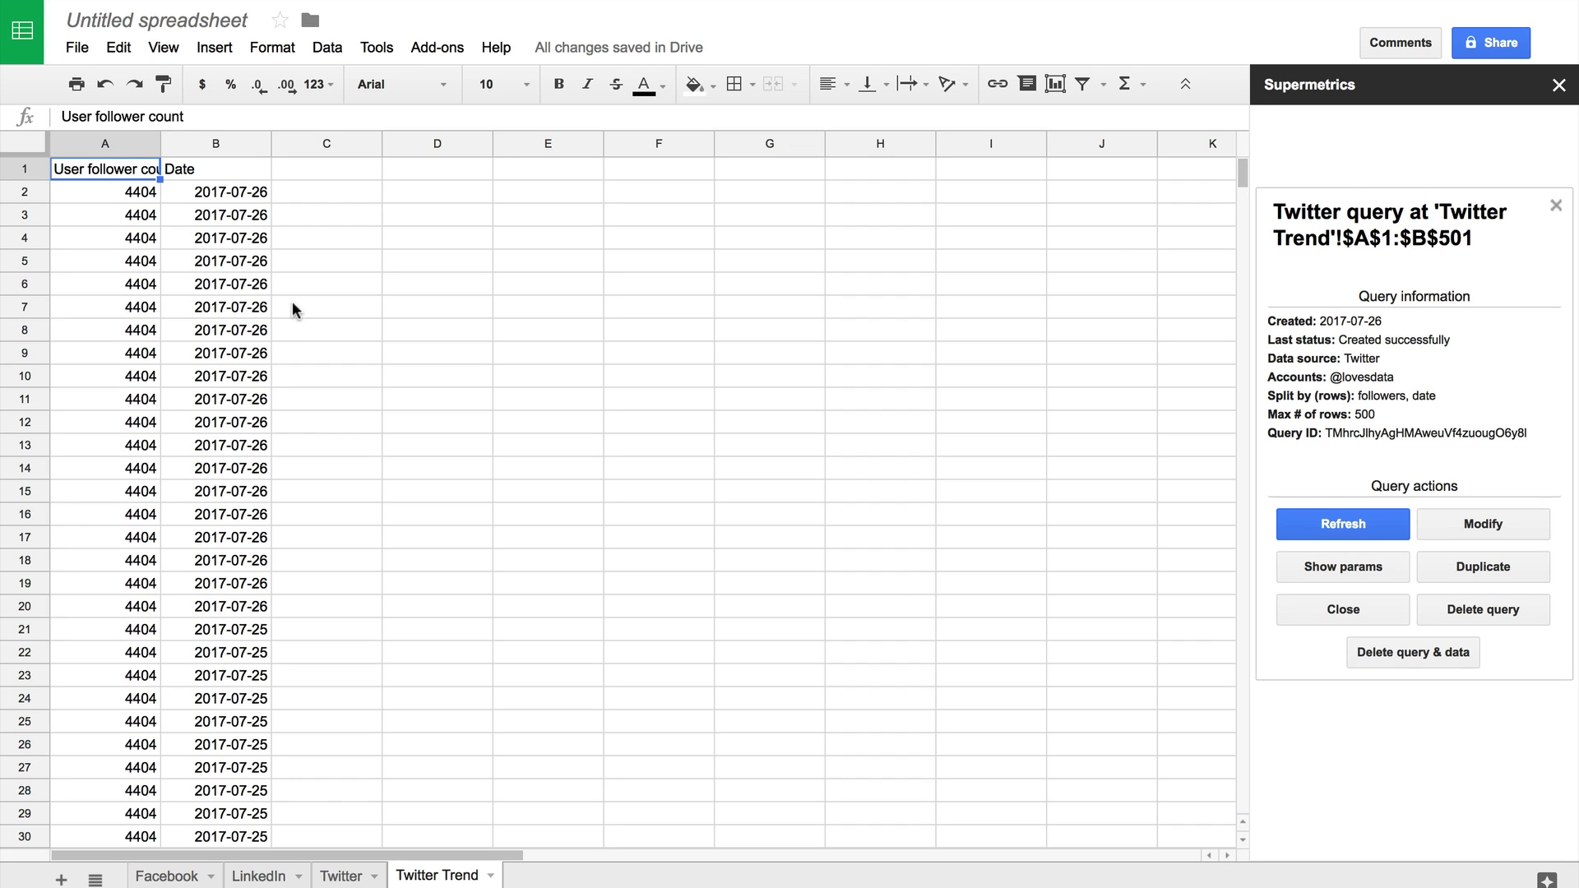
pyautogui.click(239, 657)
pyautogui.click(141, 654)
pyautogui.click(112, 406)
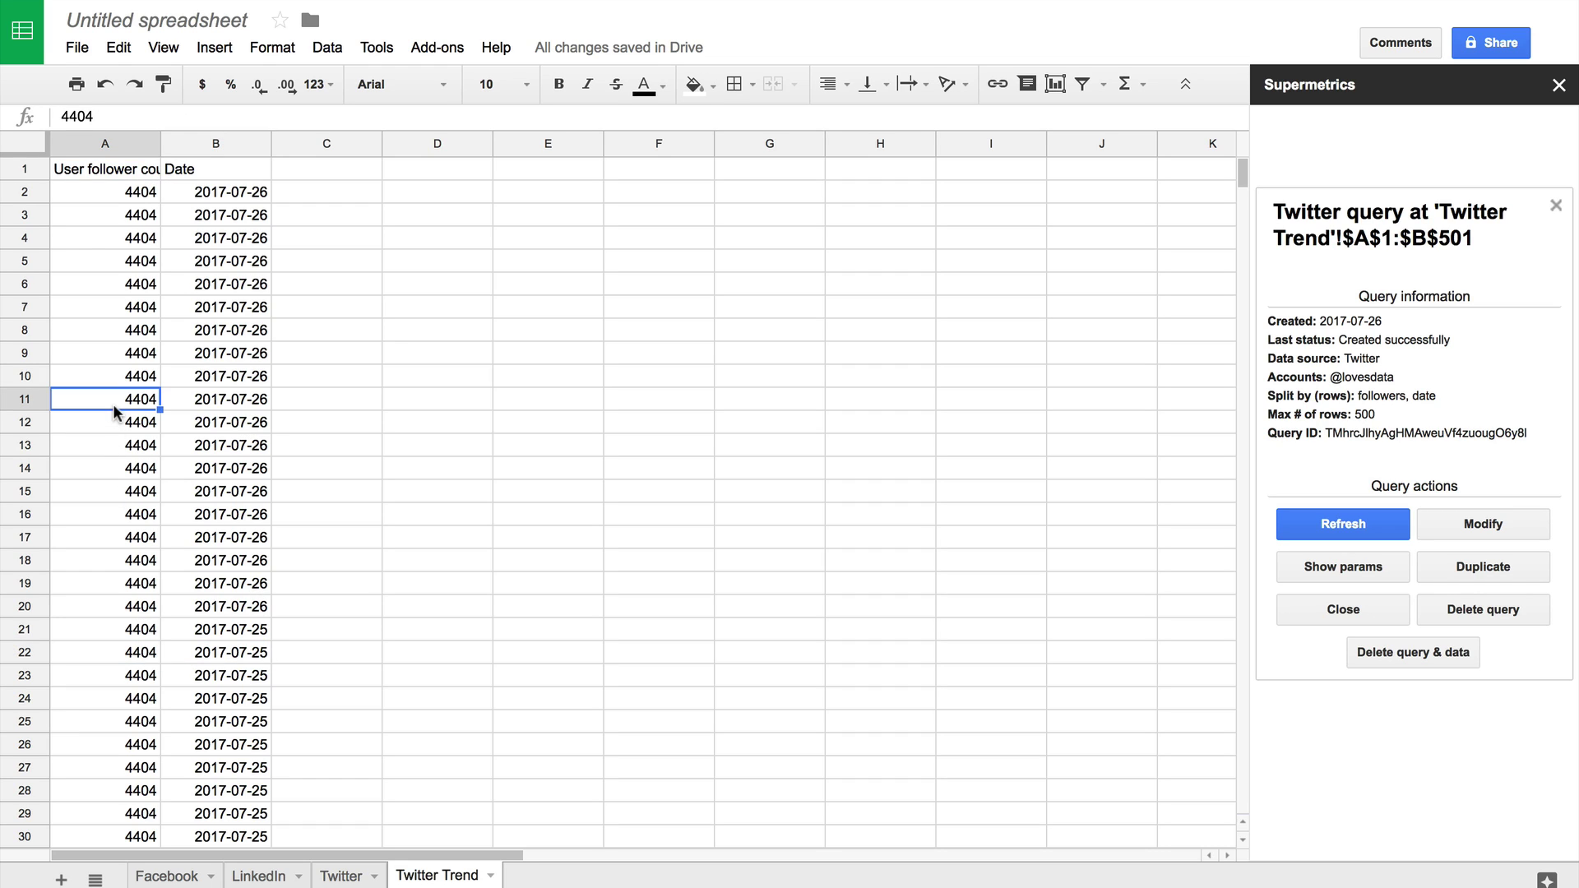
# Modify the Twitter Trend query to use Tweet like count instead of User follower count, and apply the changes.
pyautogui.click(97, 169)
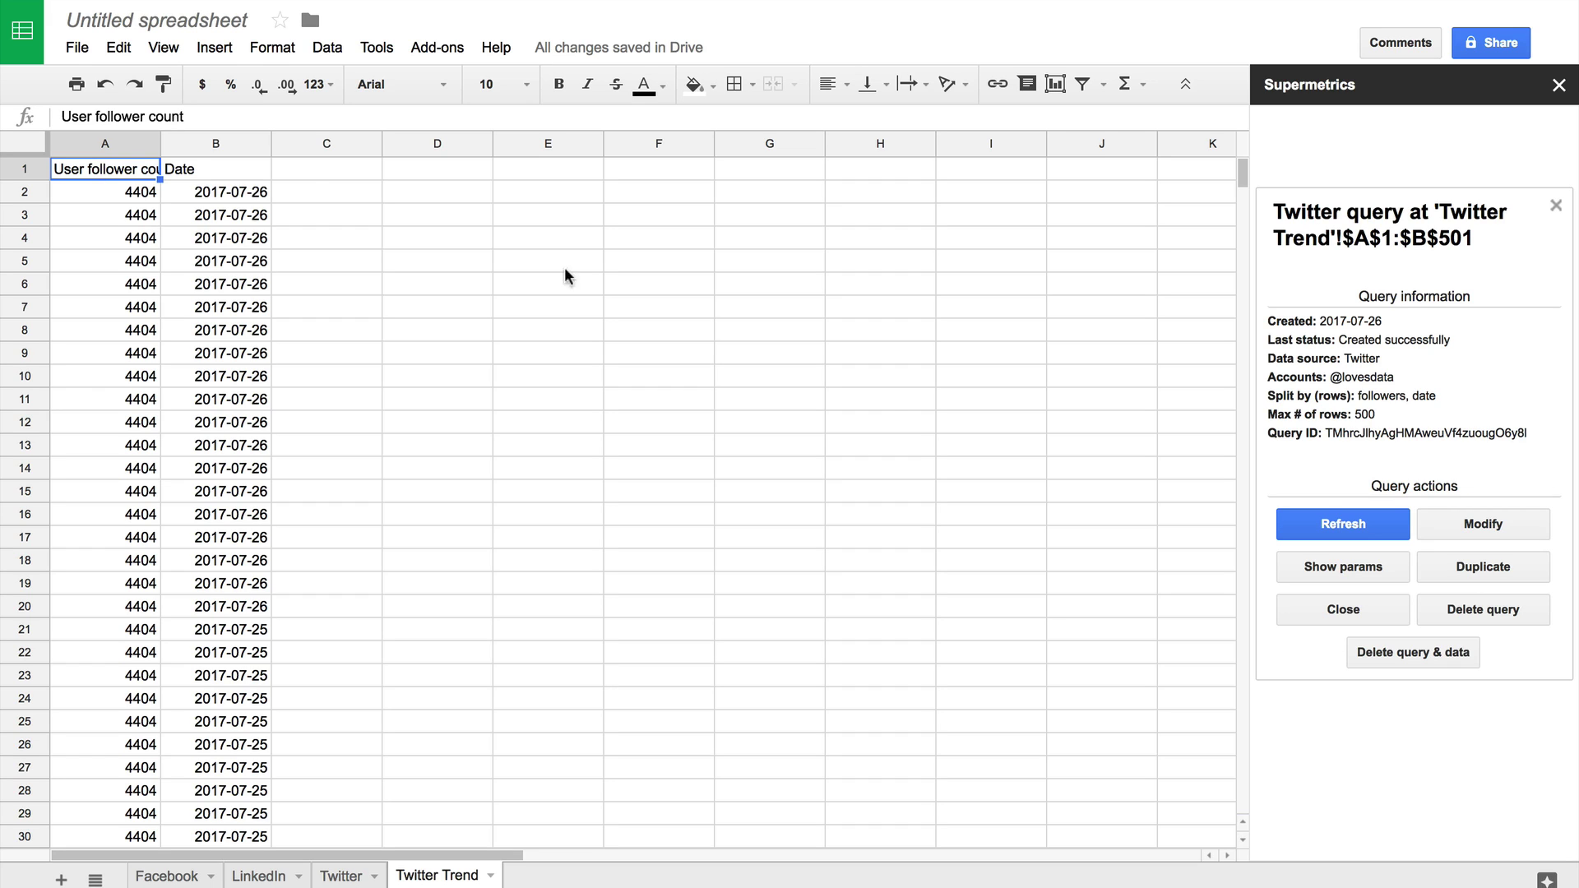
pyautogui.click(1467, 525)
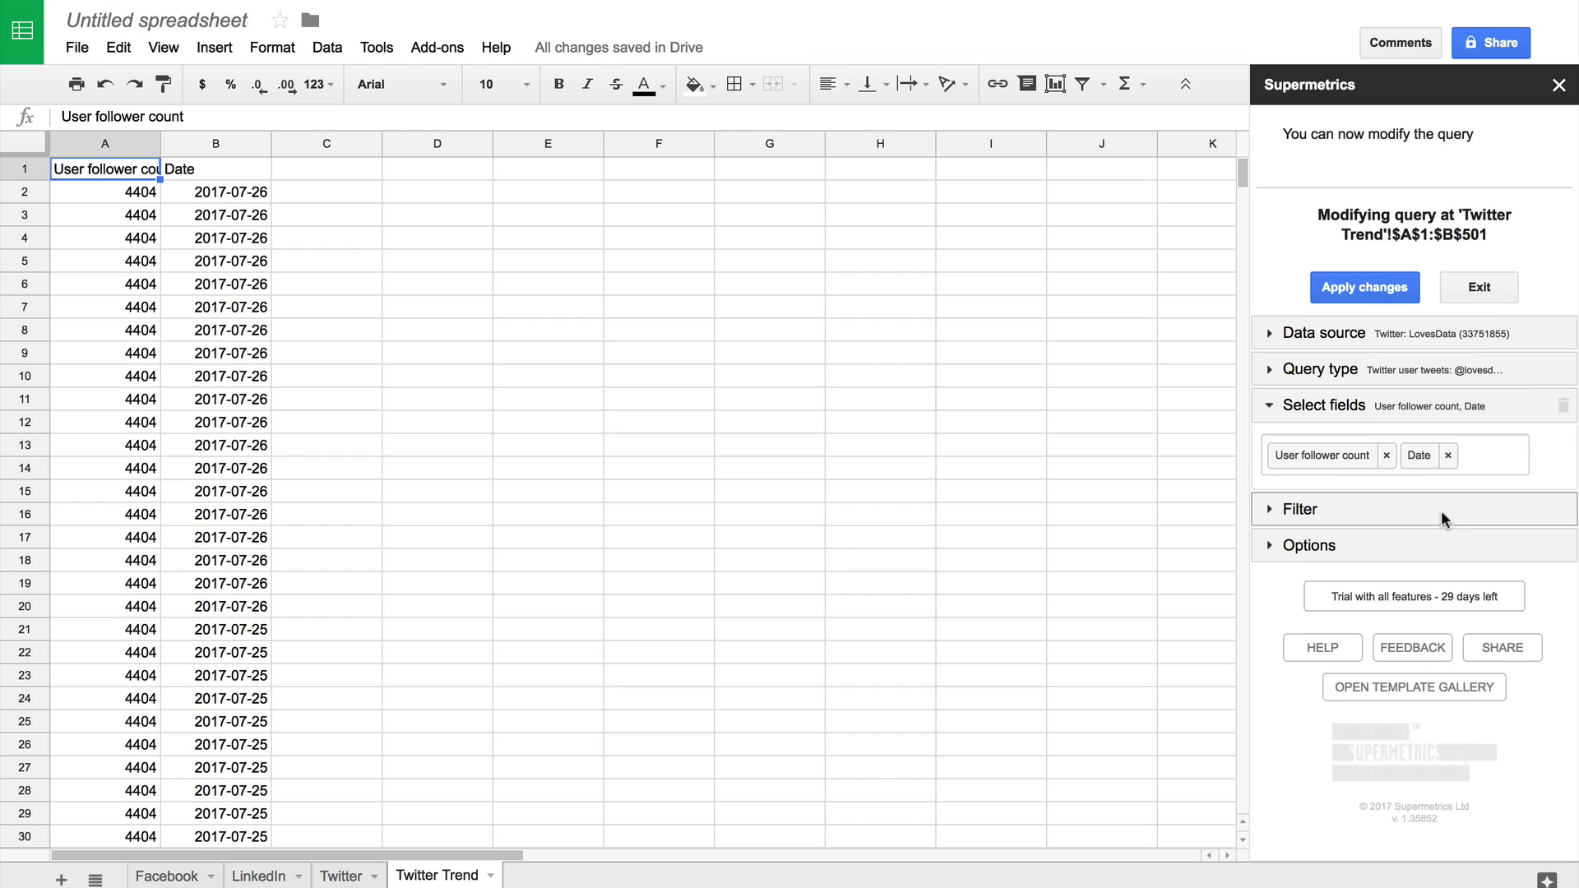
pyautogui.click(1393, 457)
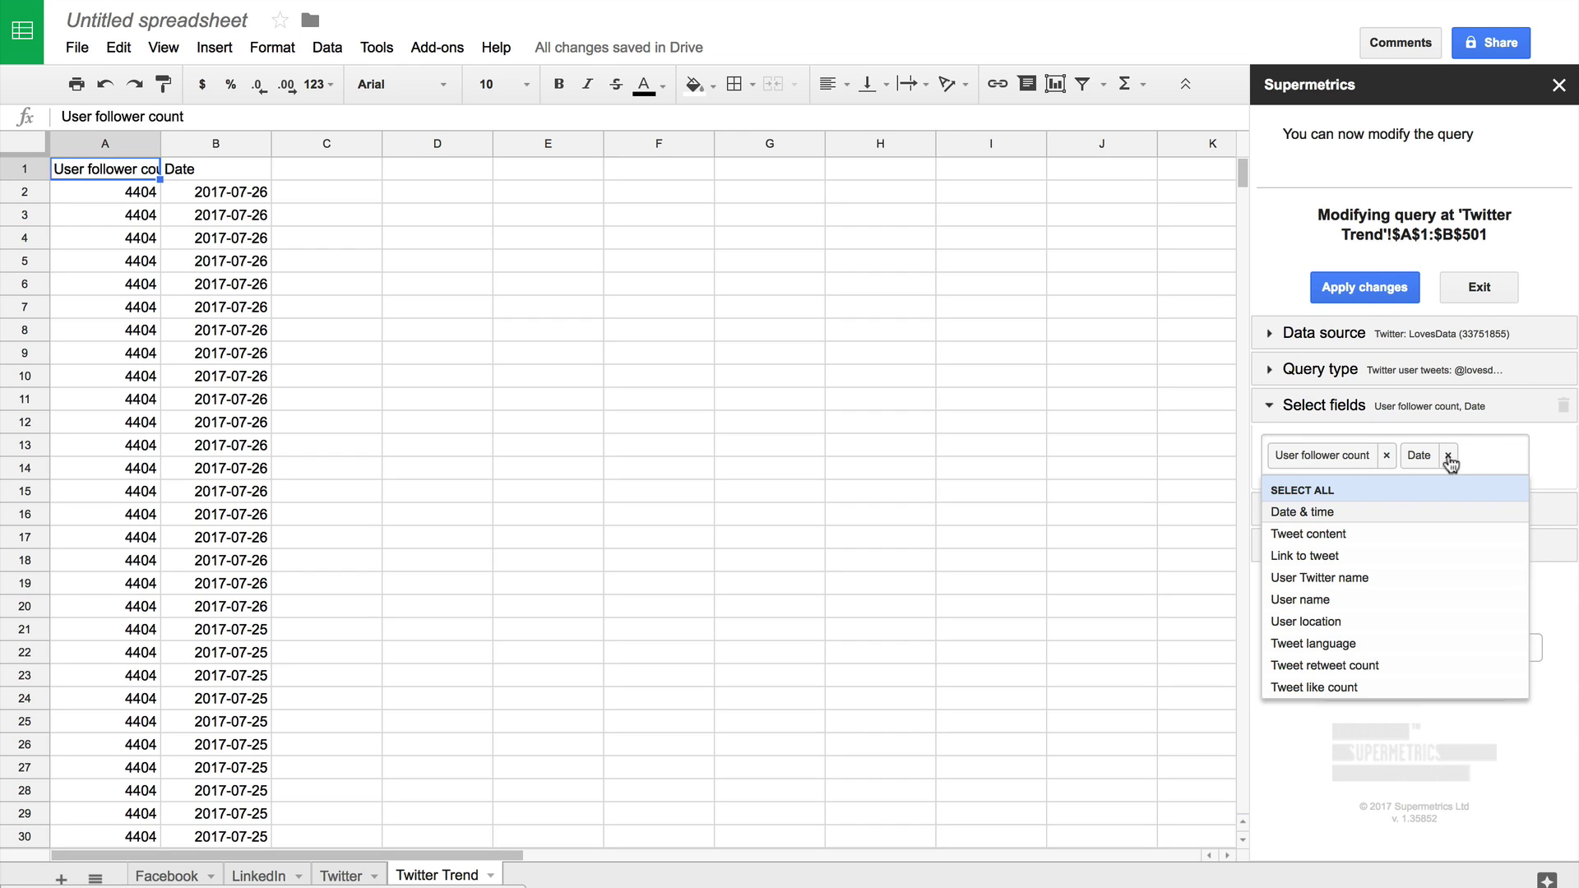
pyautogui.write('tw')
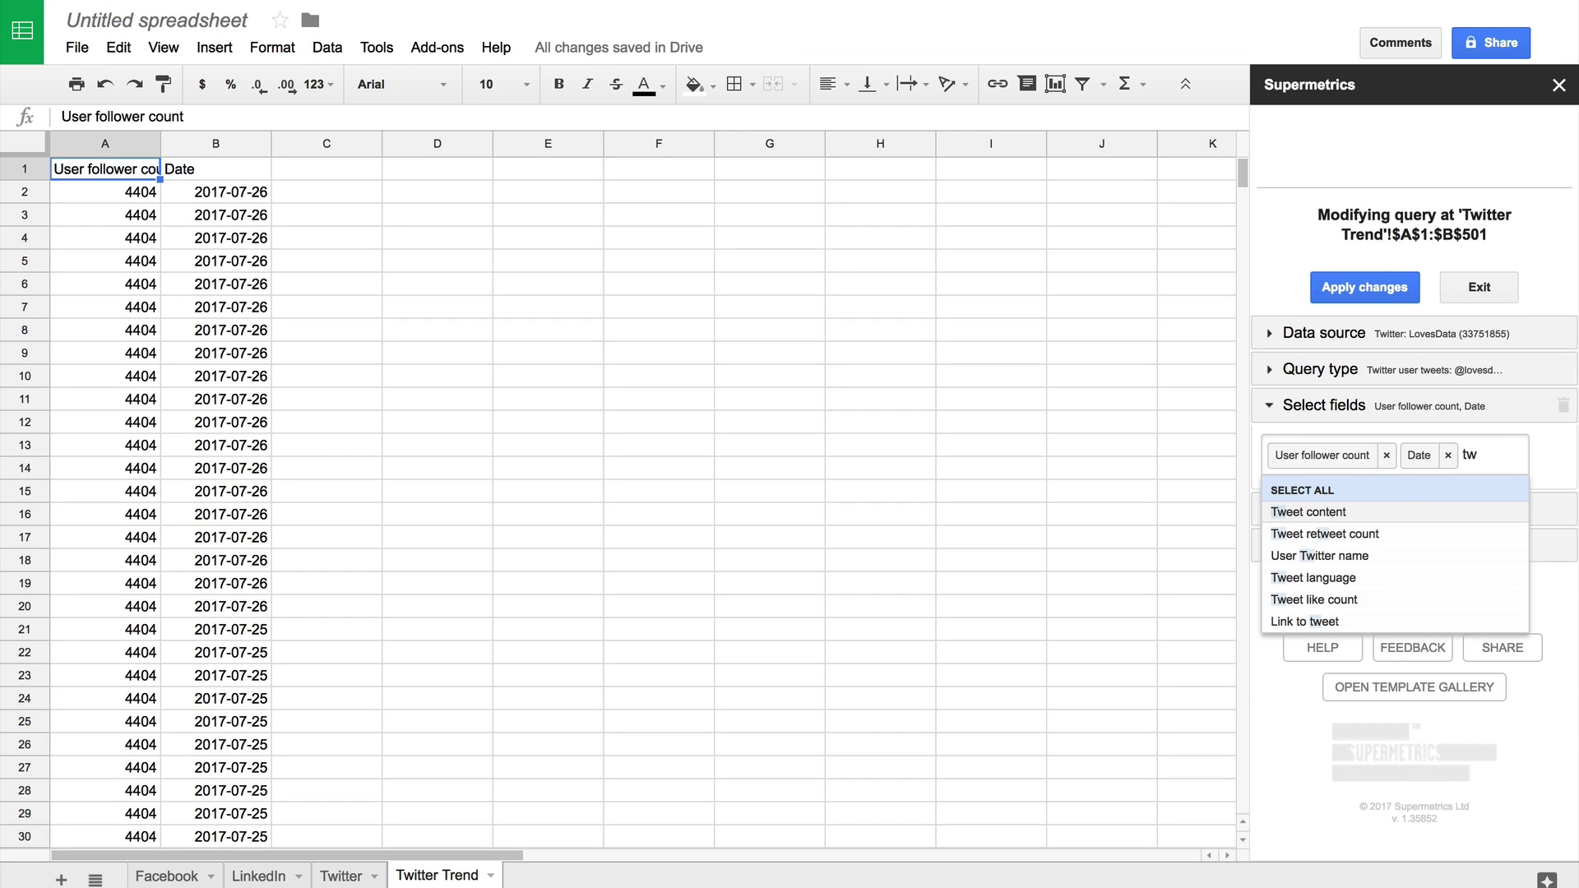
pyautogui.click(1326, 601)
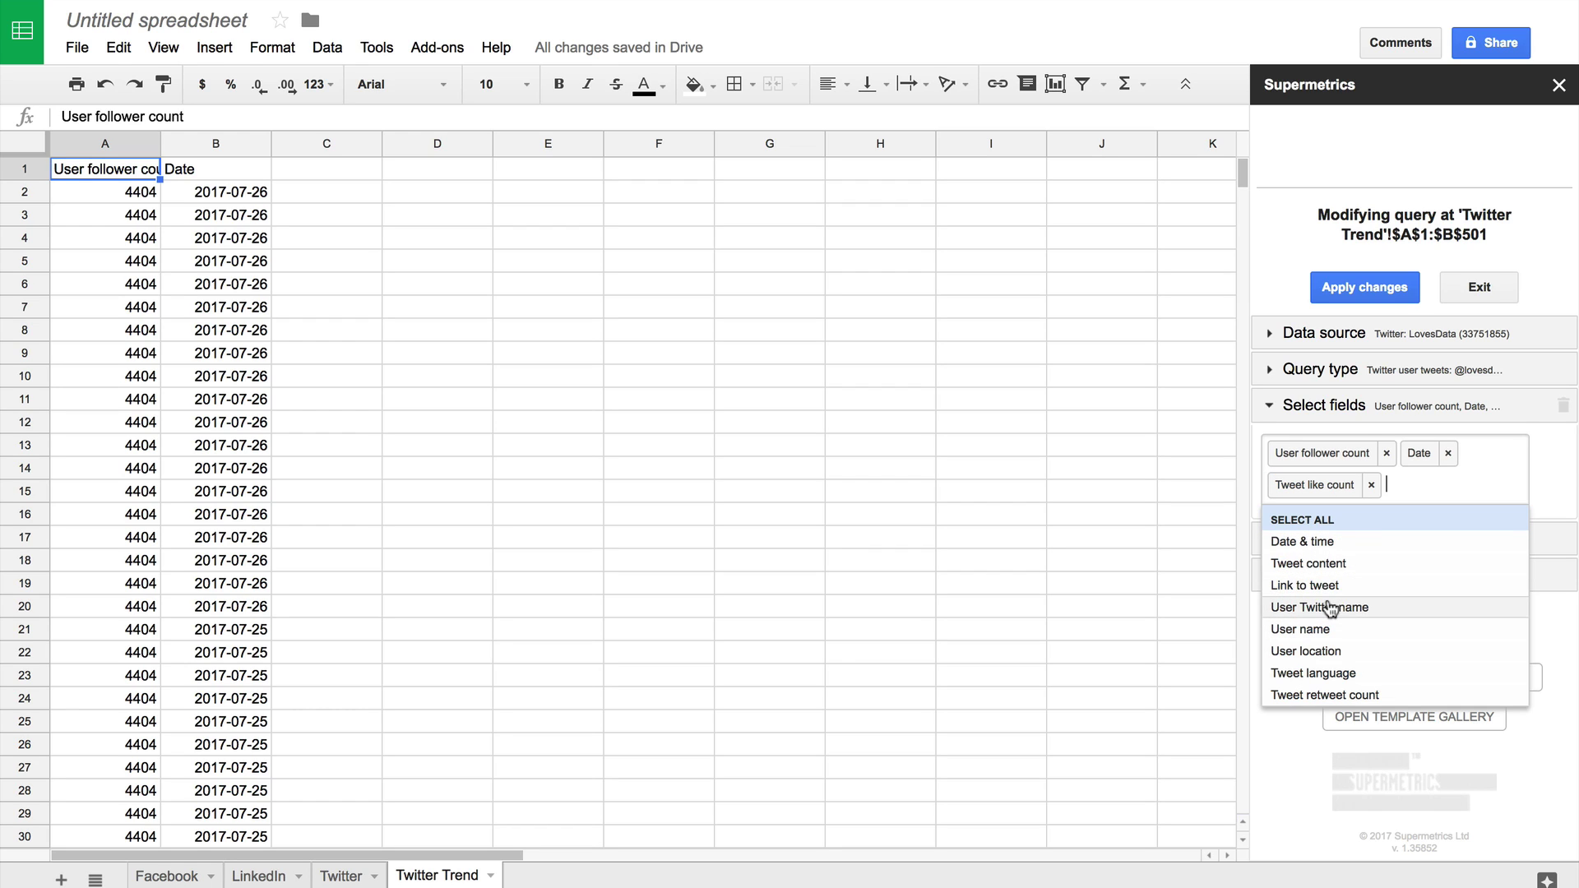
pyautogui.click(1388, 453)
pyautogui.click(1364, 287)
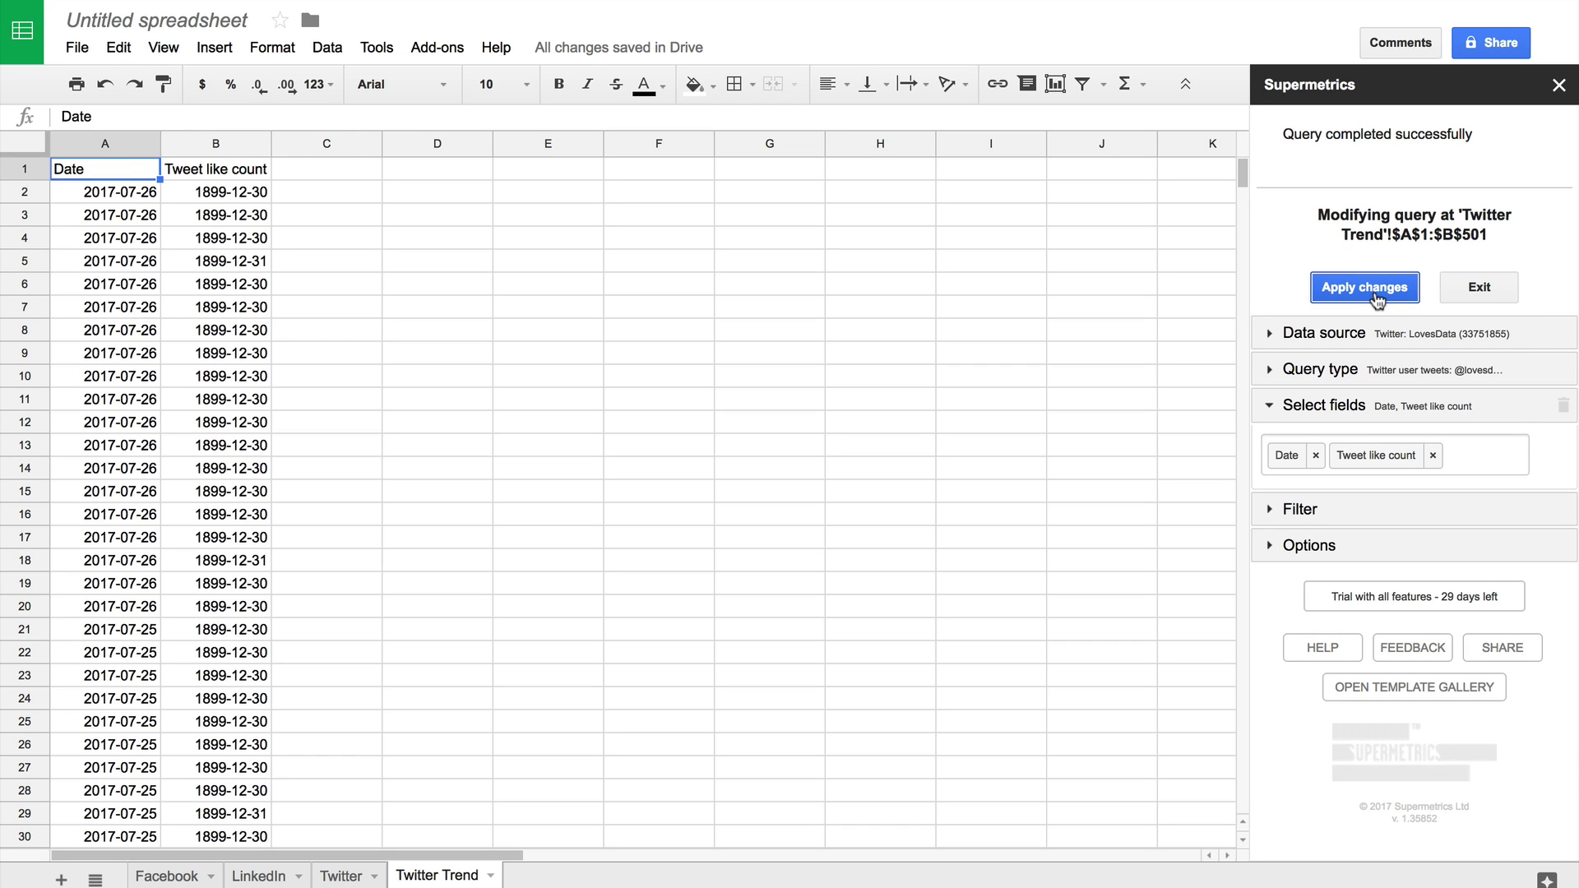
# Format the Tweet like count column as plain text and reapply the Twitter Trend query from cell A1.
pyautogui.click(220, 142)
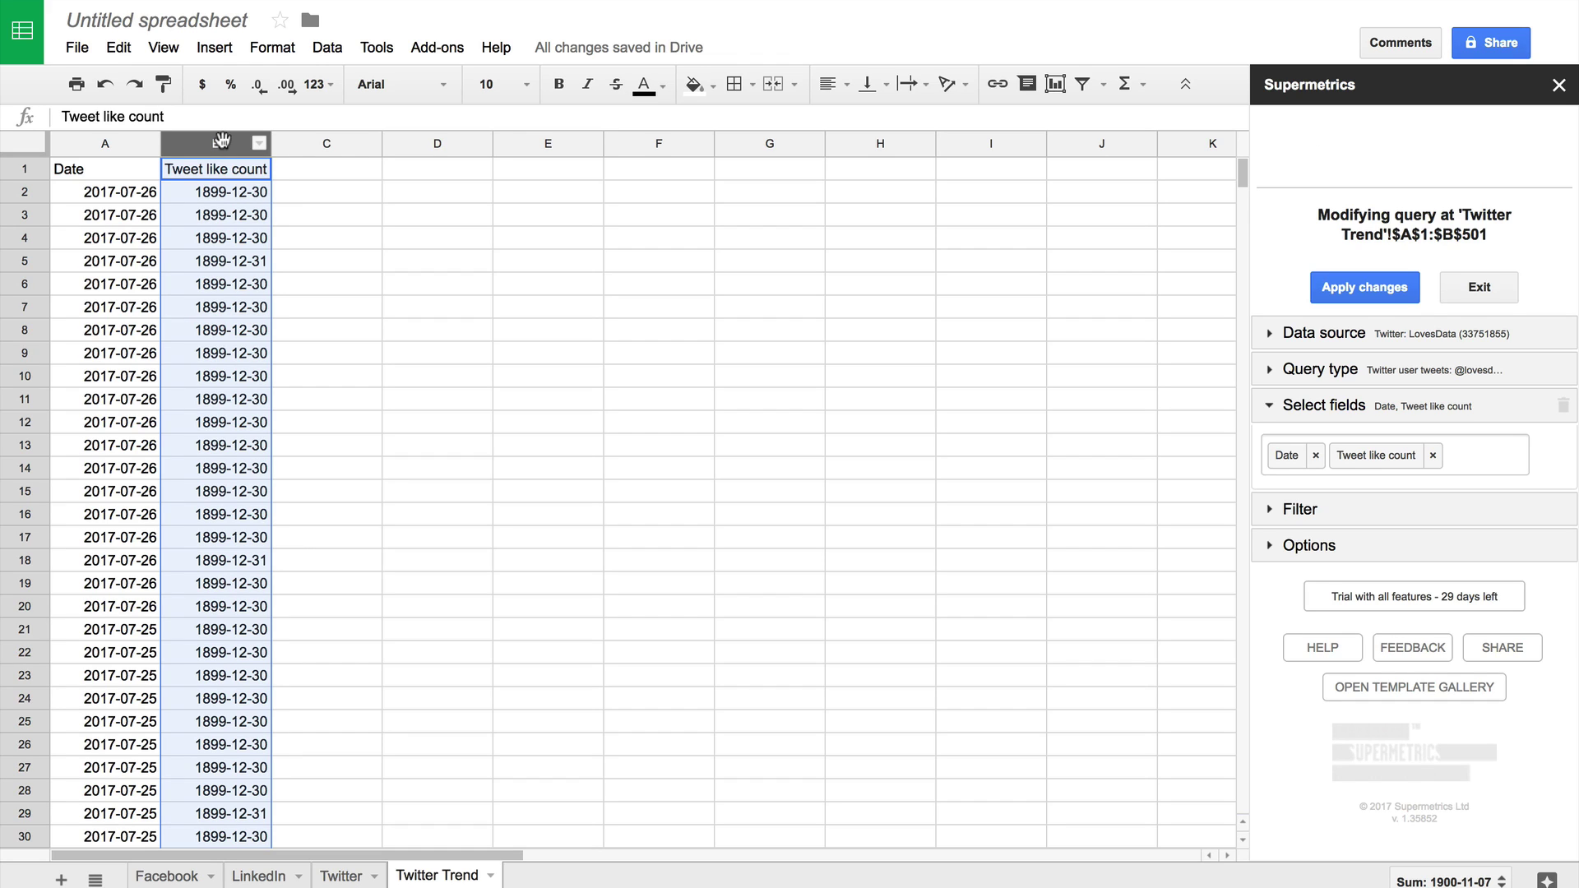
pyautogui.click(272, 47)
pyautogui.moveTo(311, 96)
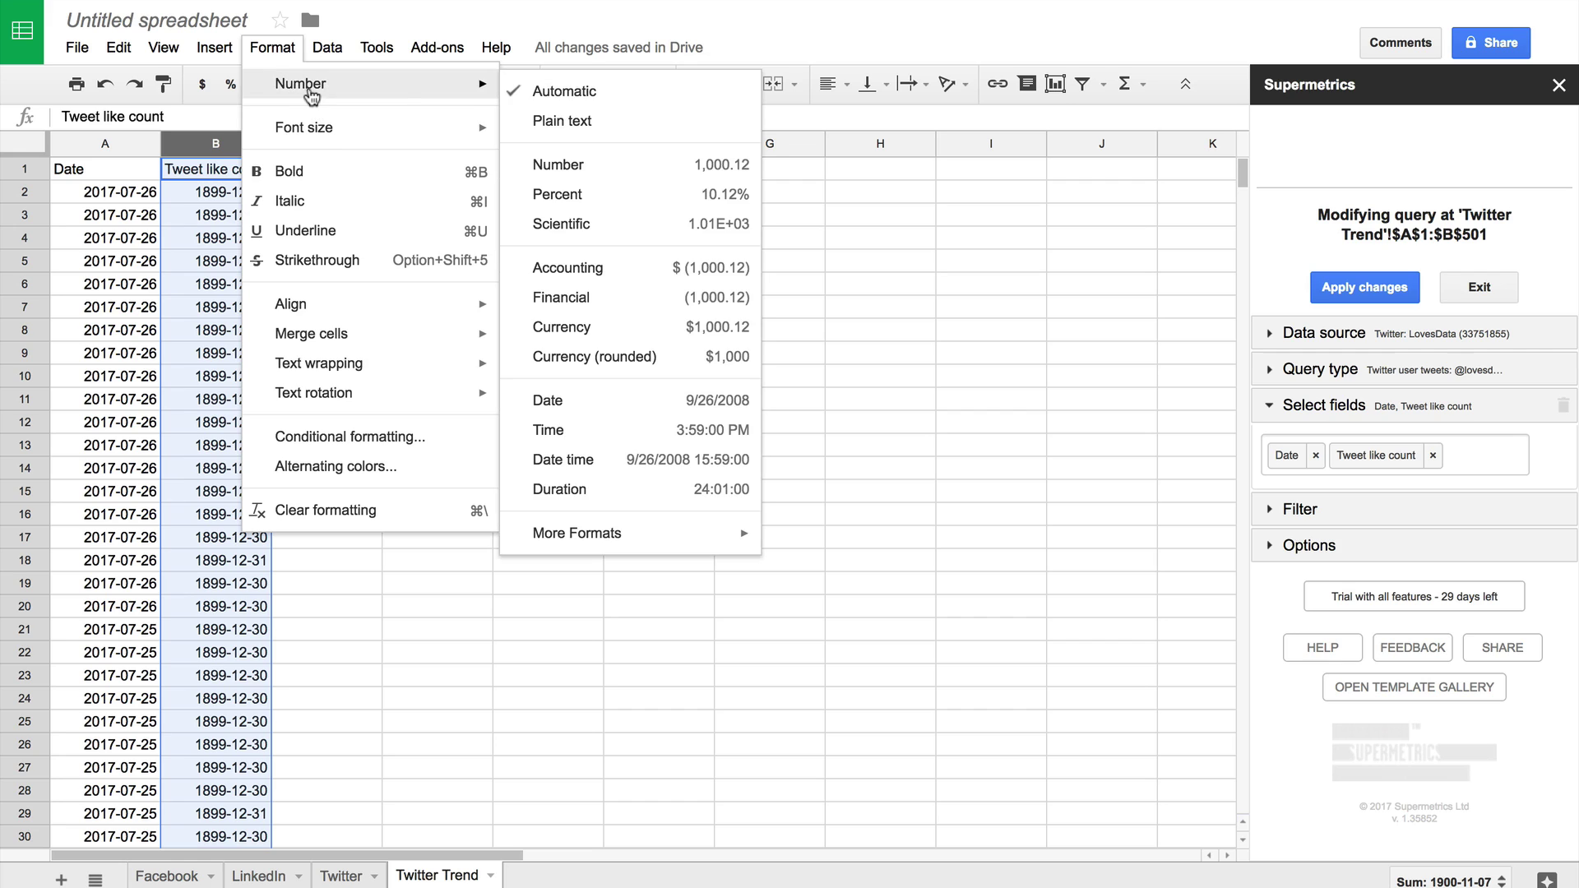
pyautogui.click(575, 123)
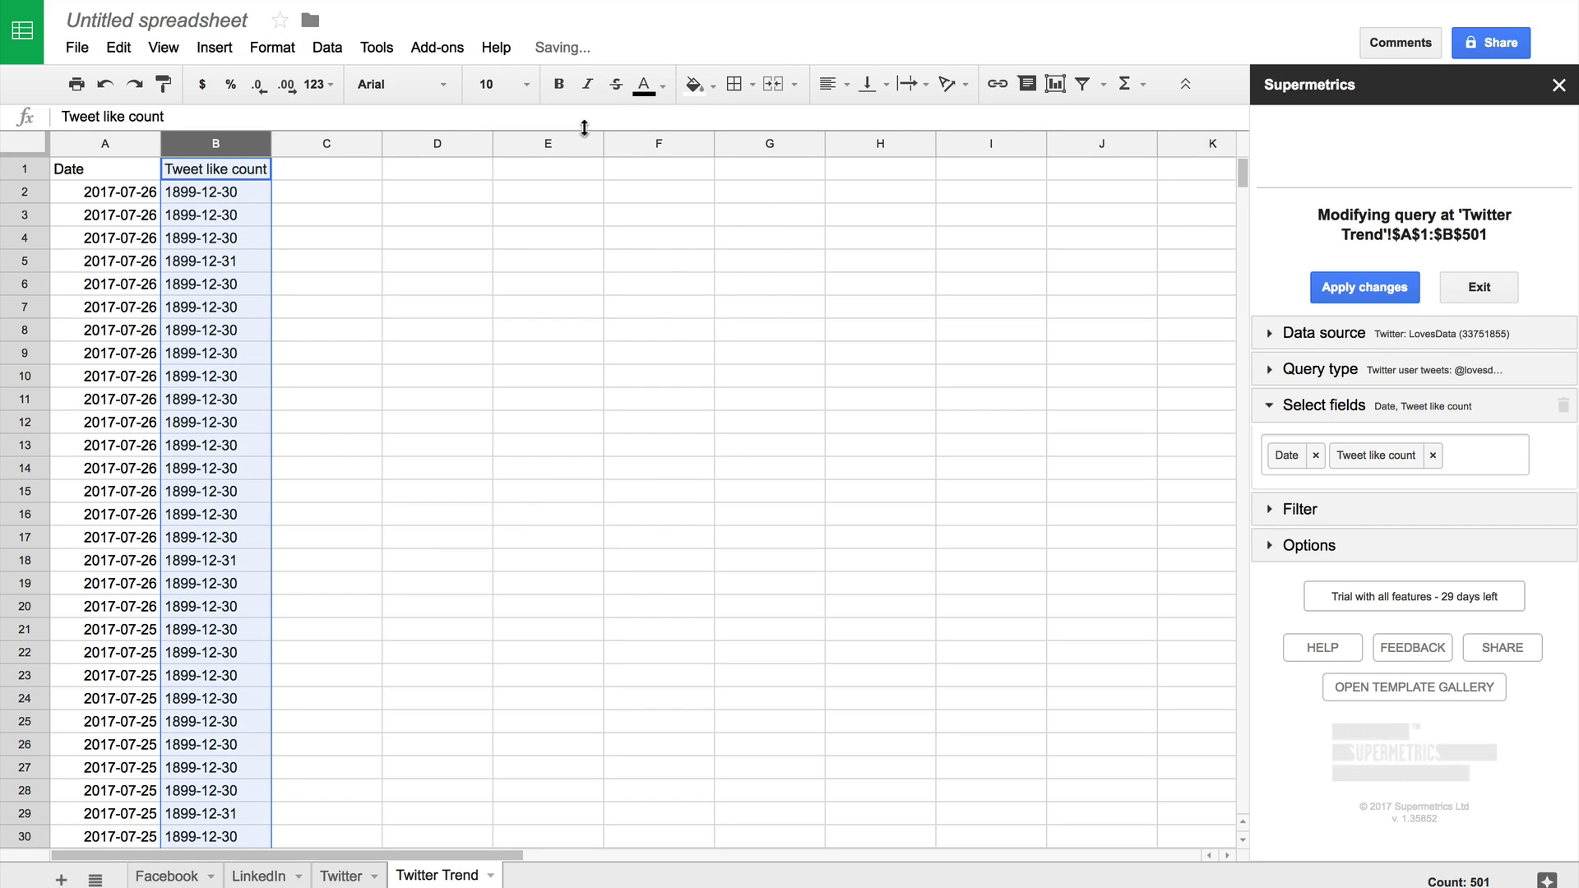
pyautogui.click(123, 168)
pyautogui.click(1366, 286)
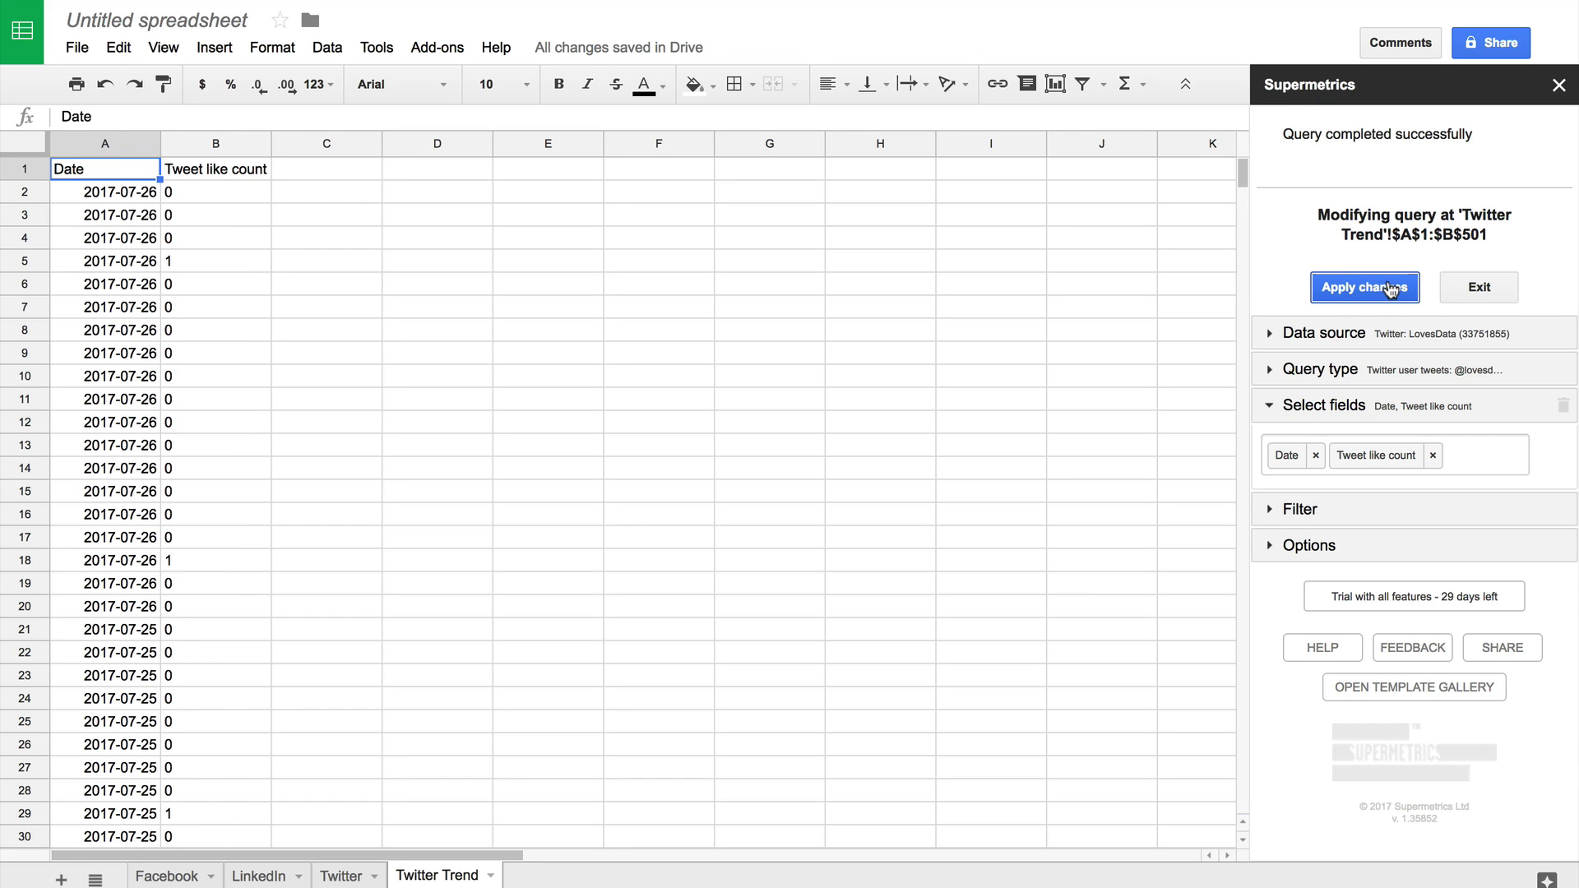
pyautogui.click(242, 259)
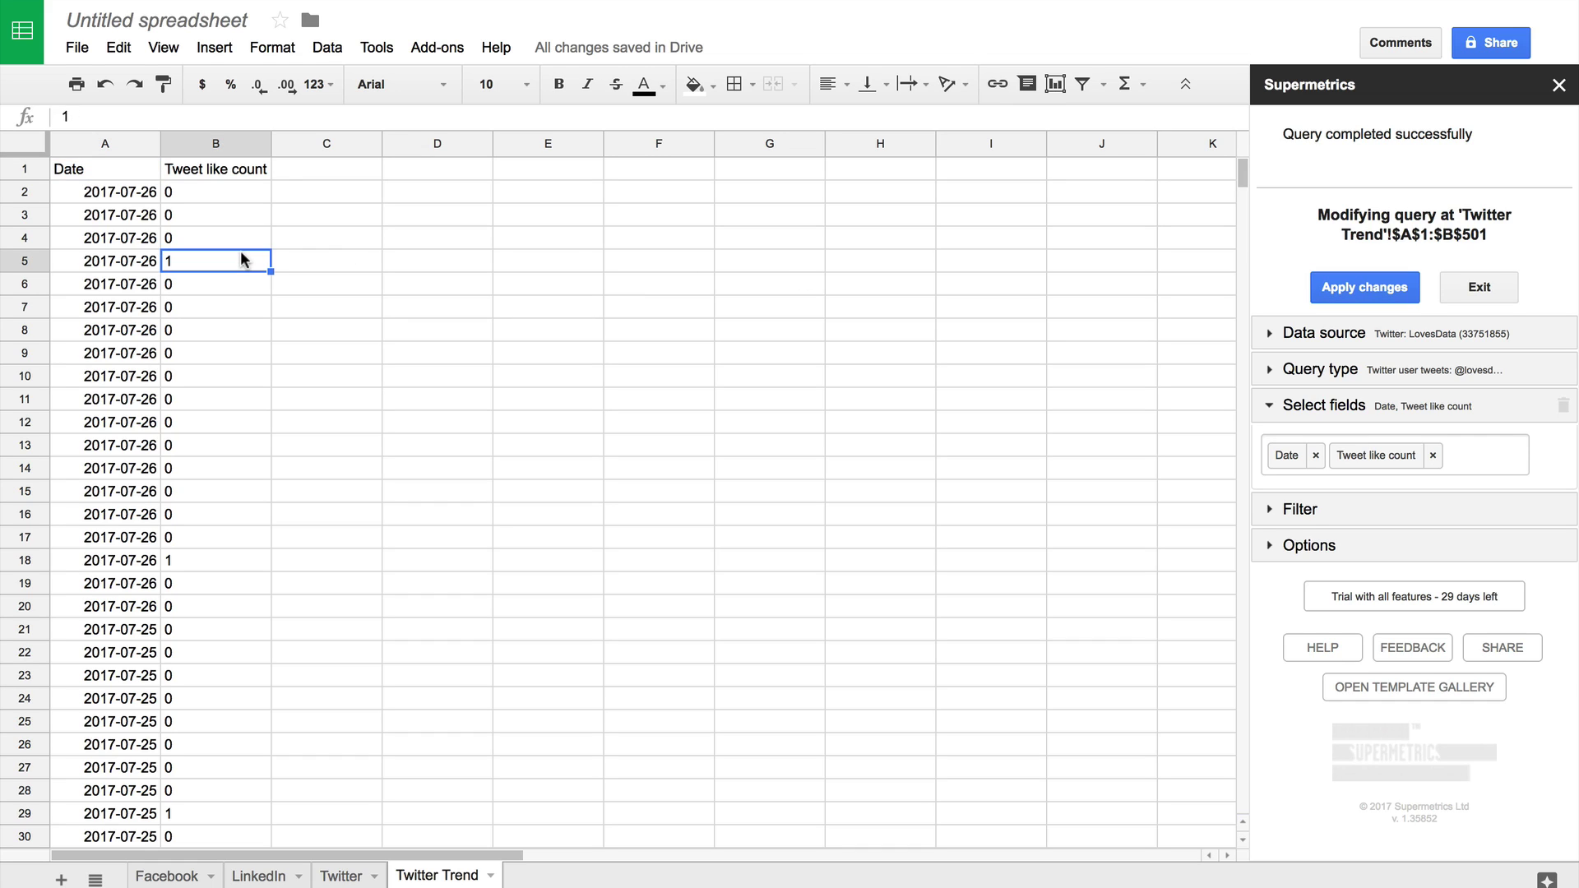
# Rename the spreadsheet as Social Metrics from Supermetrics.
pyautogui.click(171, 13)
pyautogui.write('Social Metric')
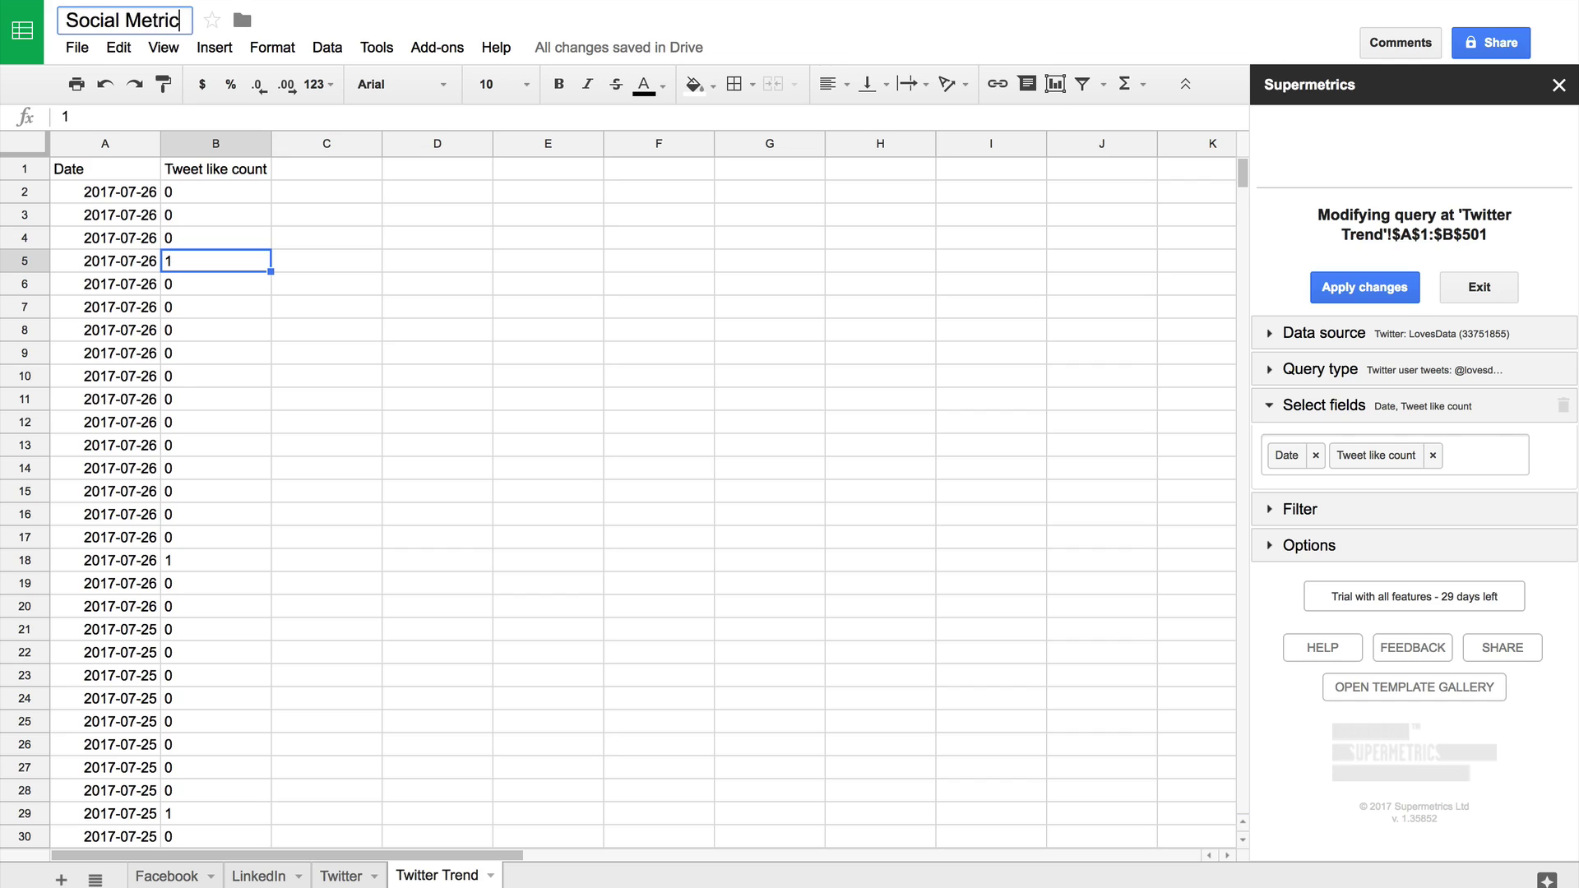
pyautogui.write('s from Supermetrics')
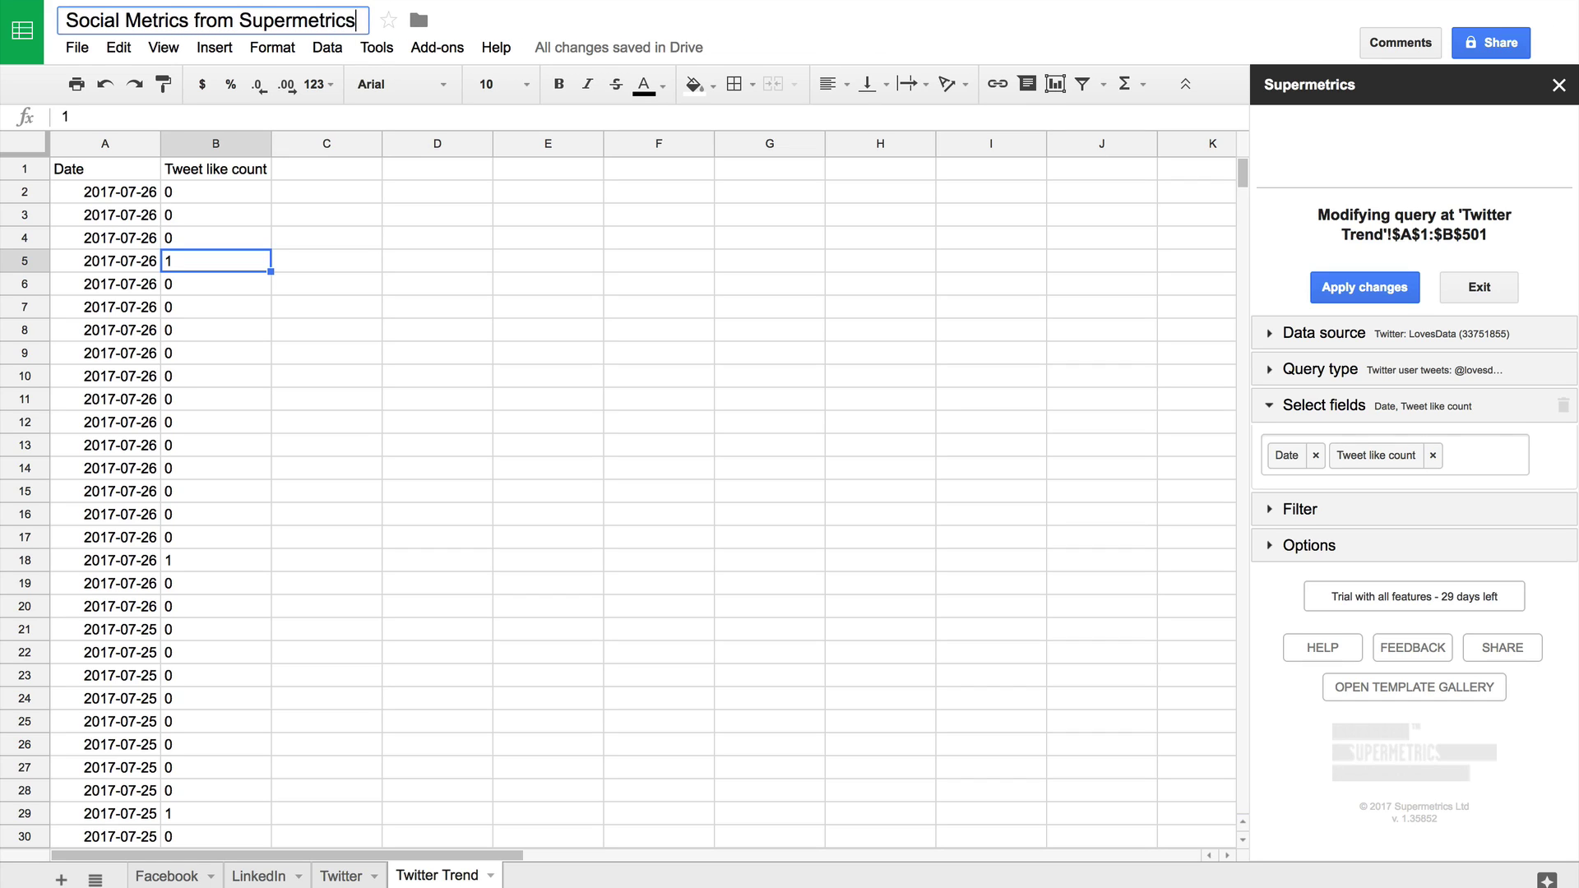
pyautogui.click(459, 27)
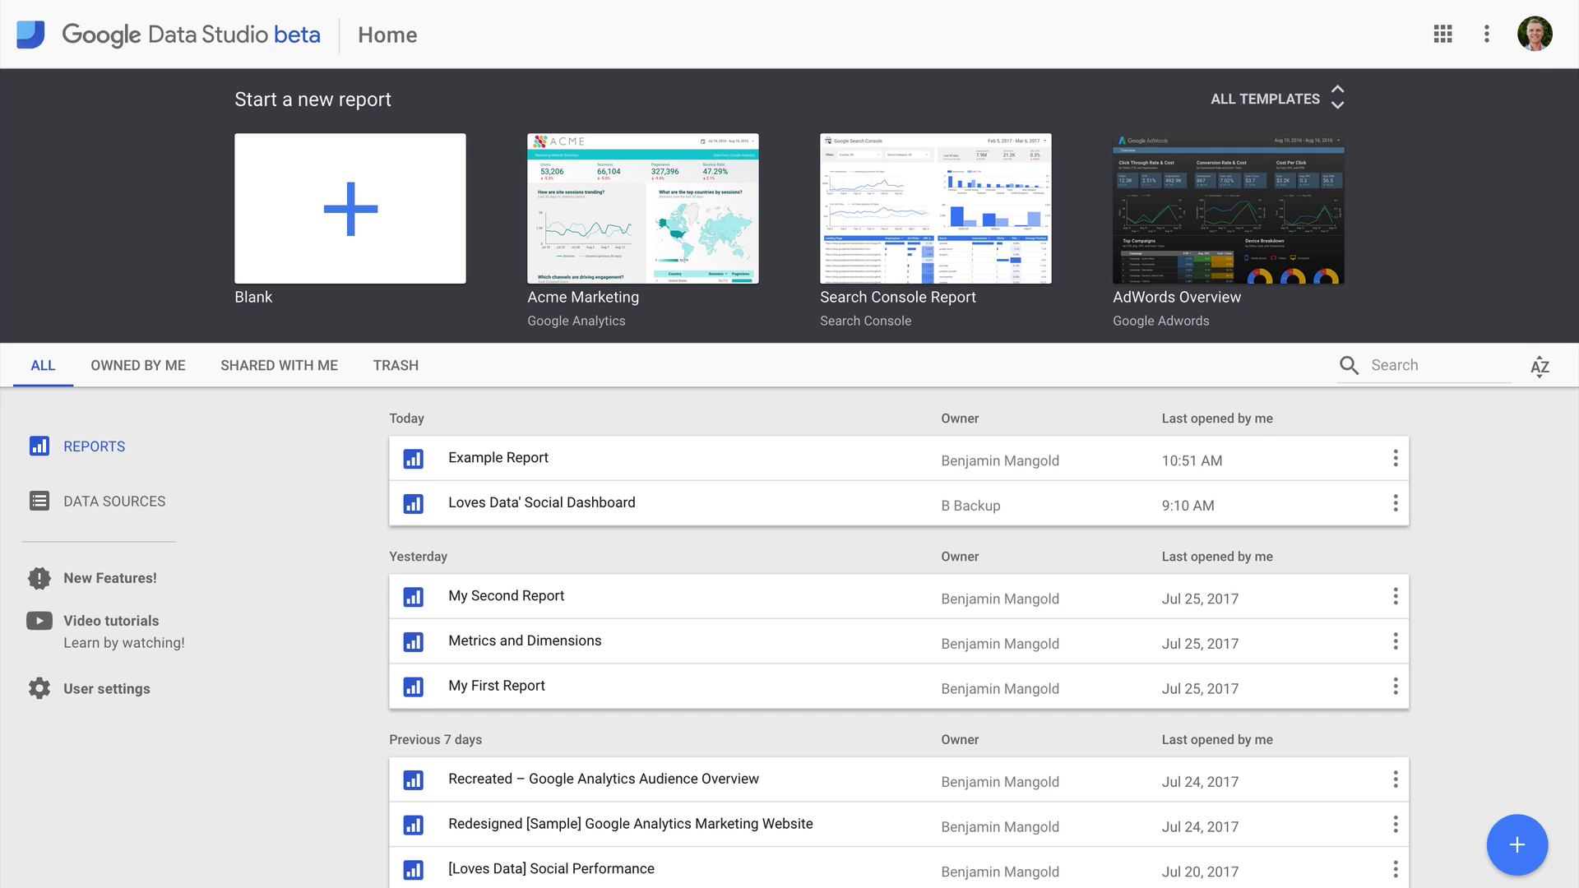
# In Google Data Studio, create a blank report and add the Facebook worksheet of the first Social Metrics from Supermetrics spreadsheet as its data source.
pyautogui.click(419, 208)
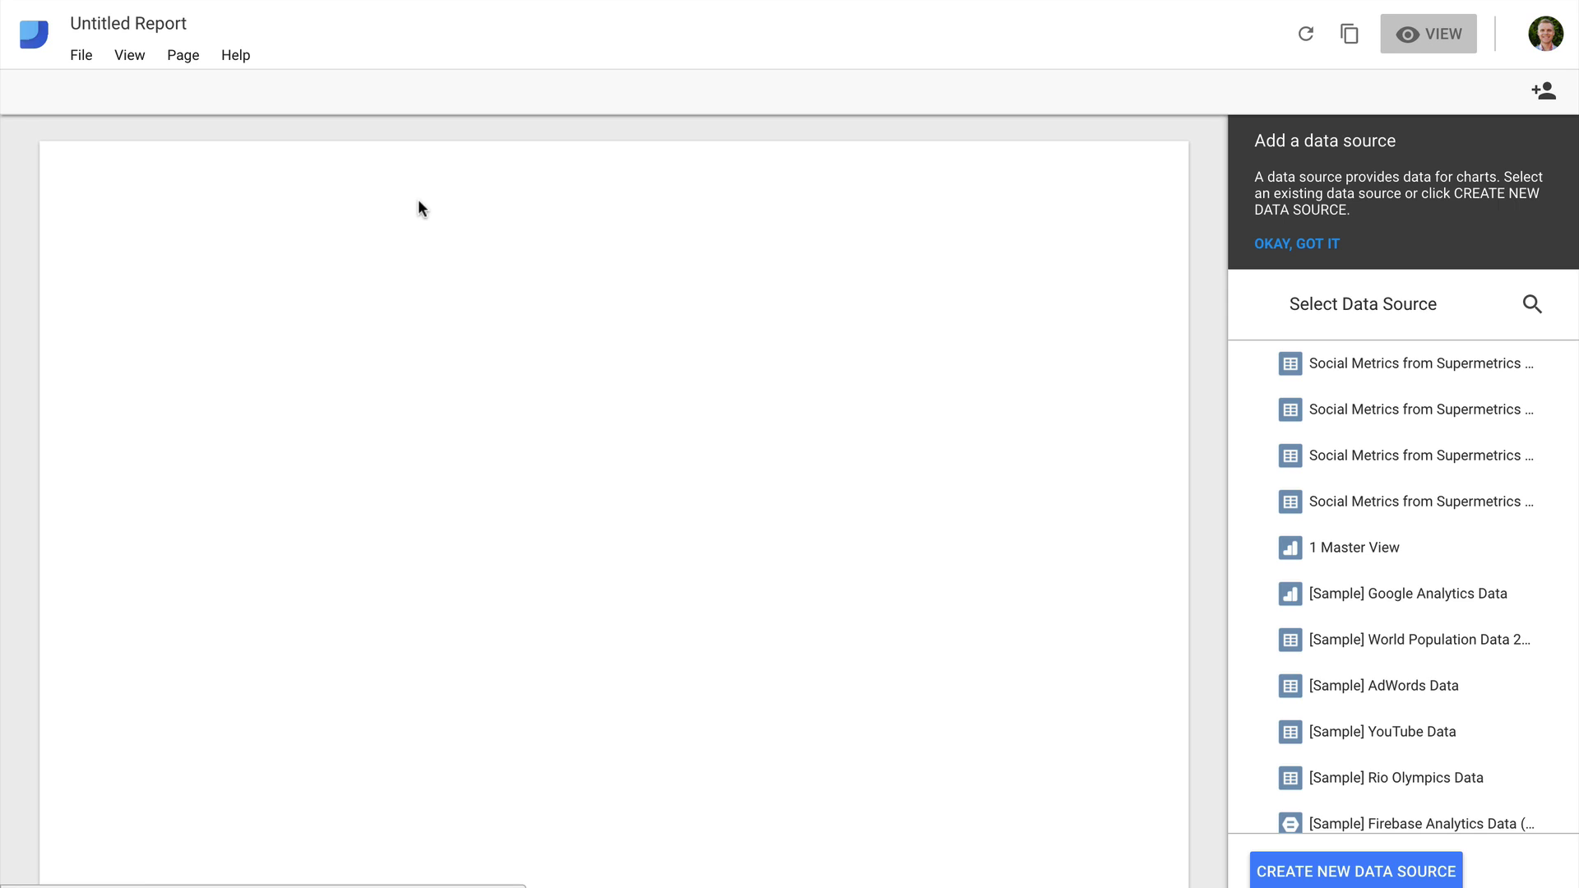
pyautogui.click(1285, 877)
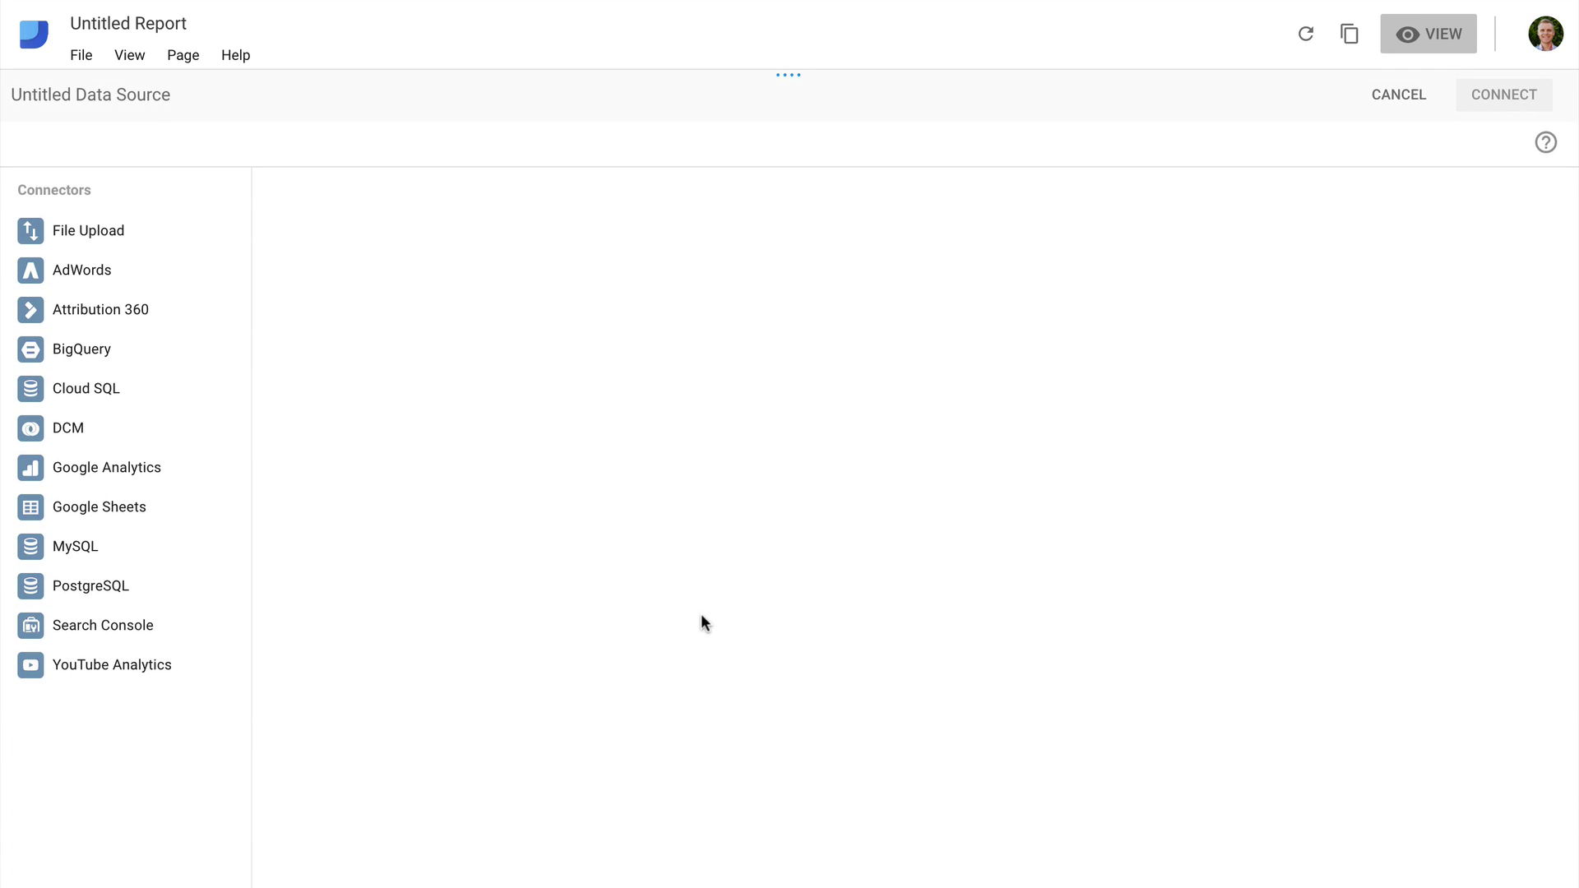
pyautogui.click(179, 510)
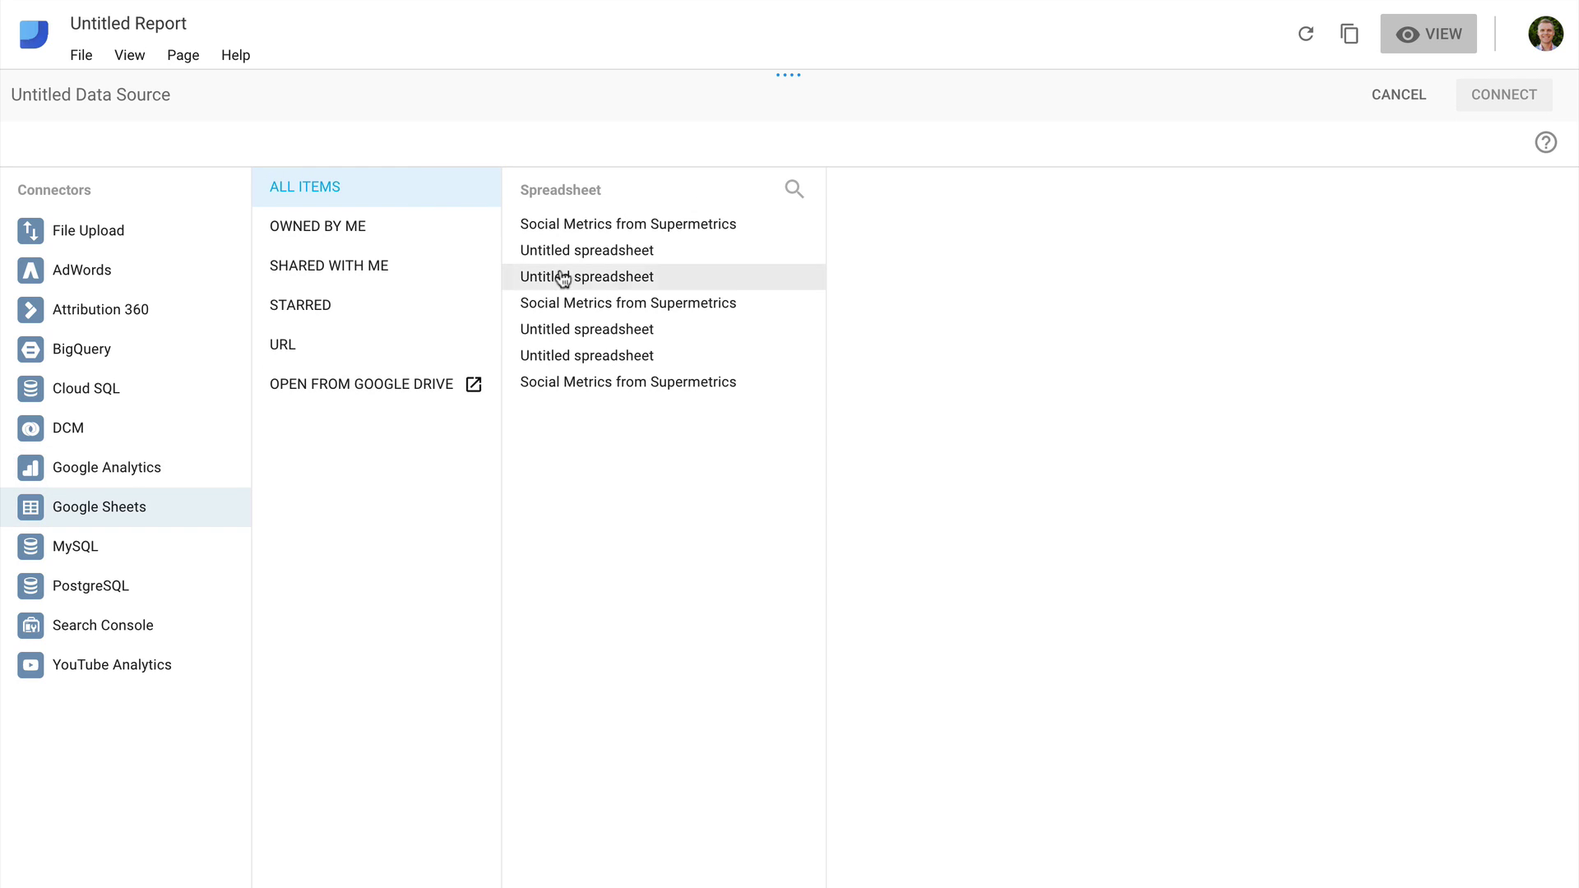
pyautogui.click(711, 230)
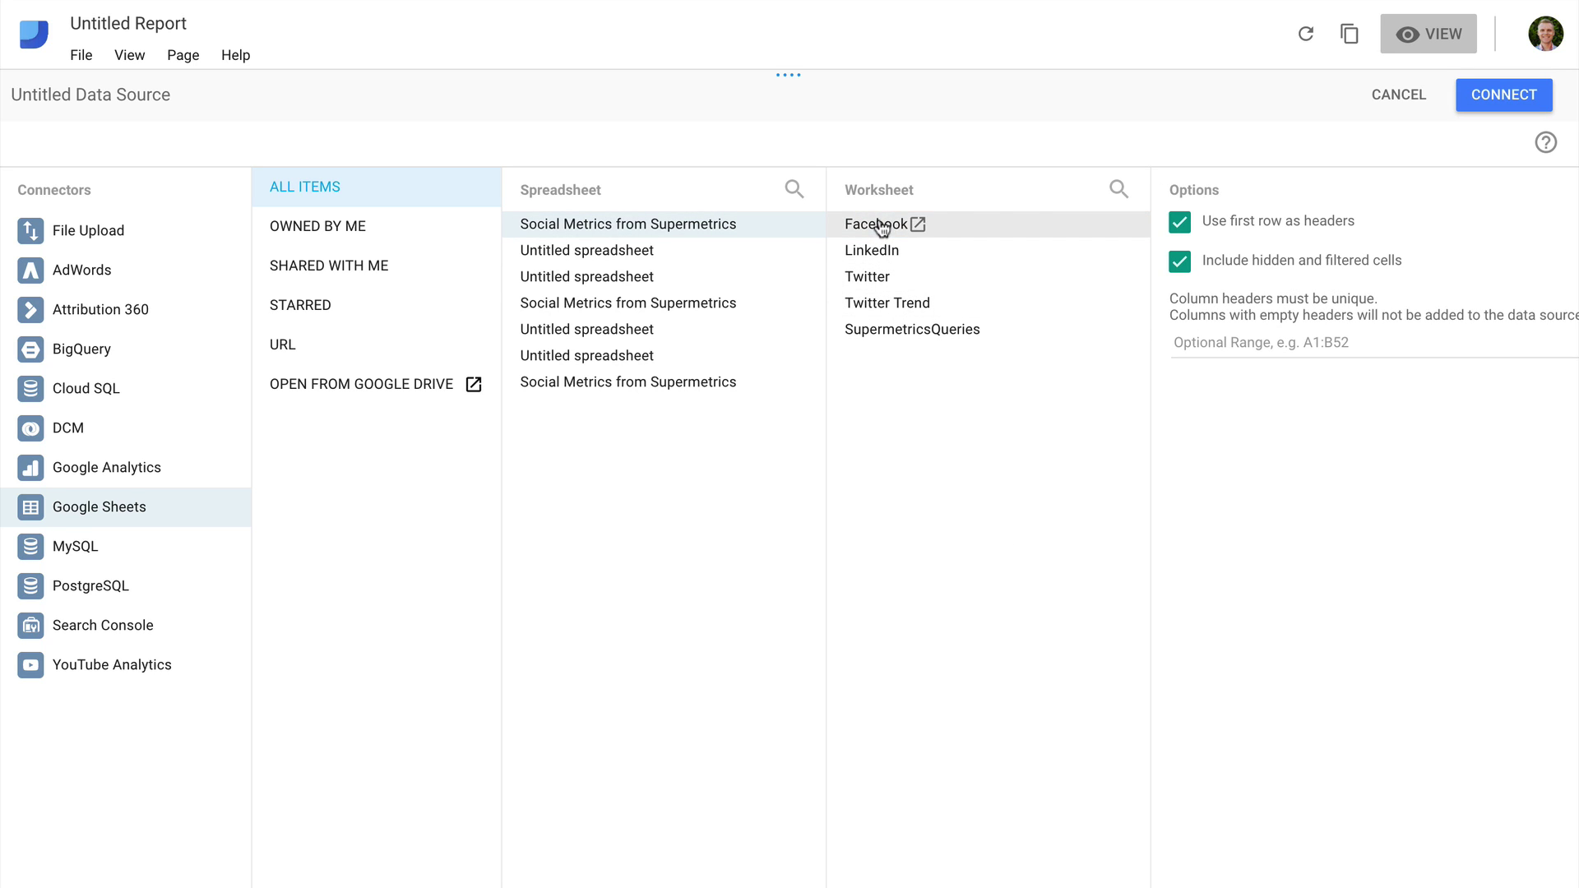
pyautogui.click(1472, 97)
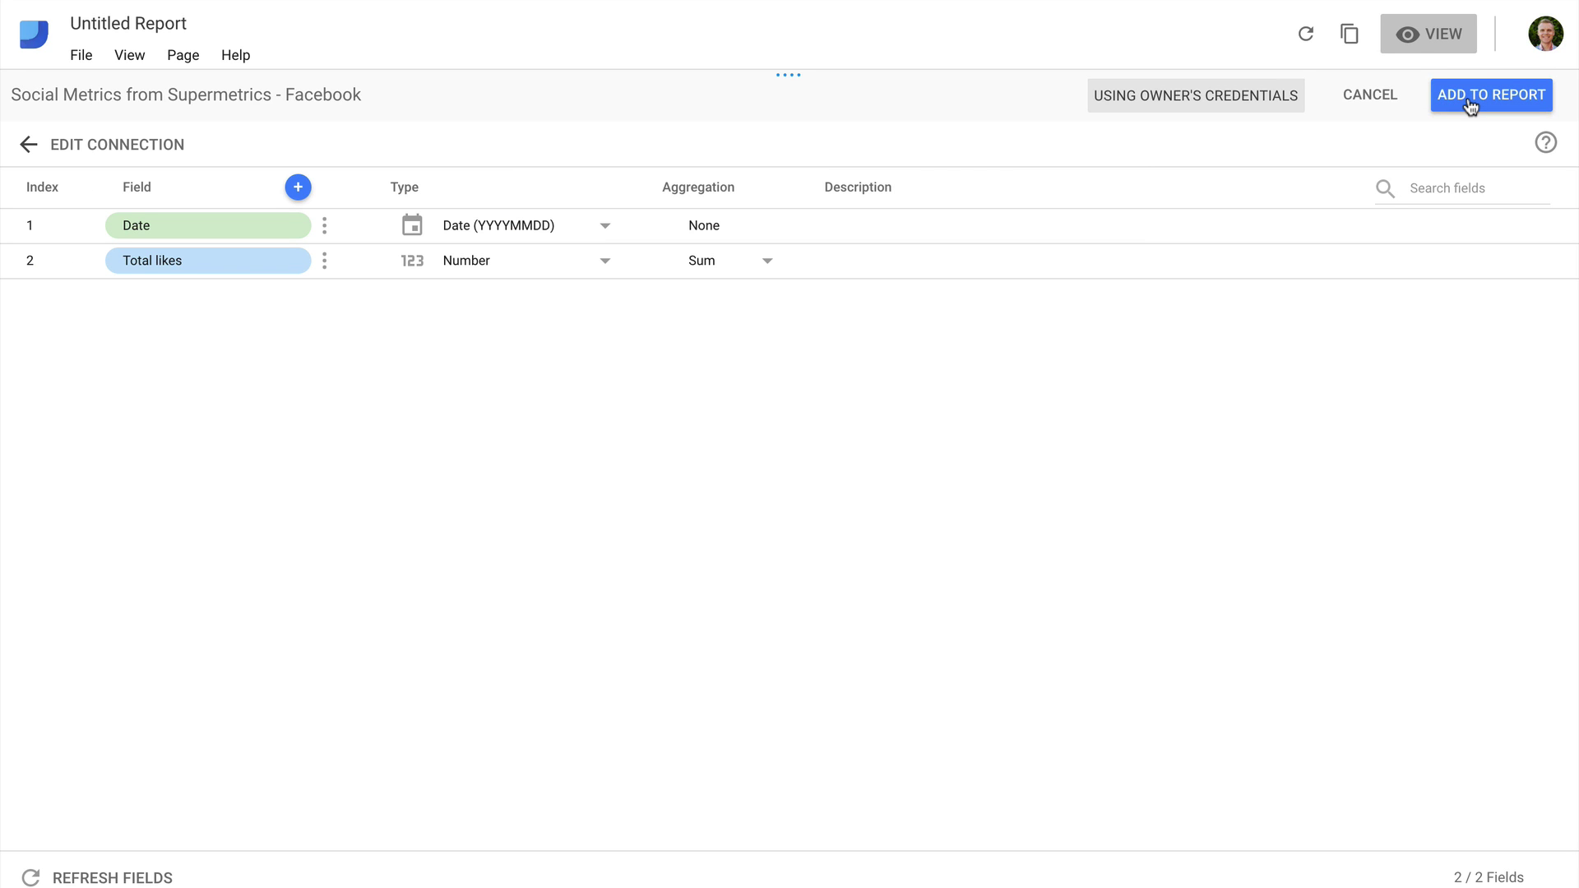
pyautogui.click(1470, 103)
pyautogui.click(1011, 567)
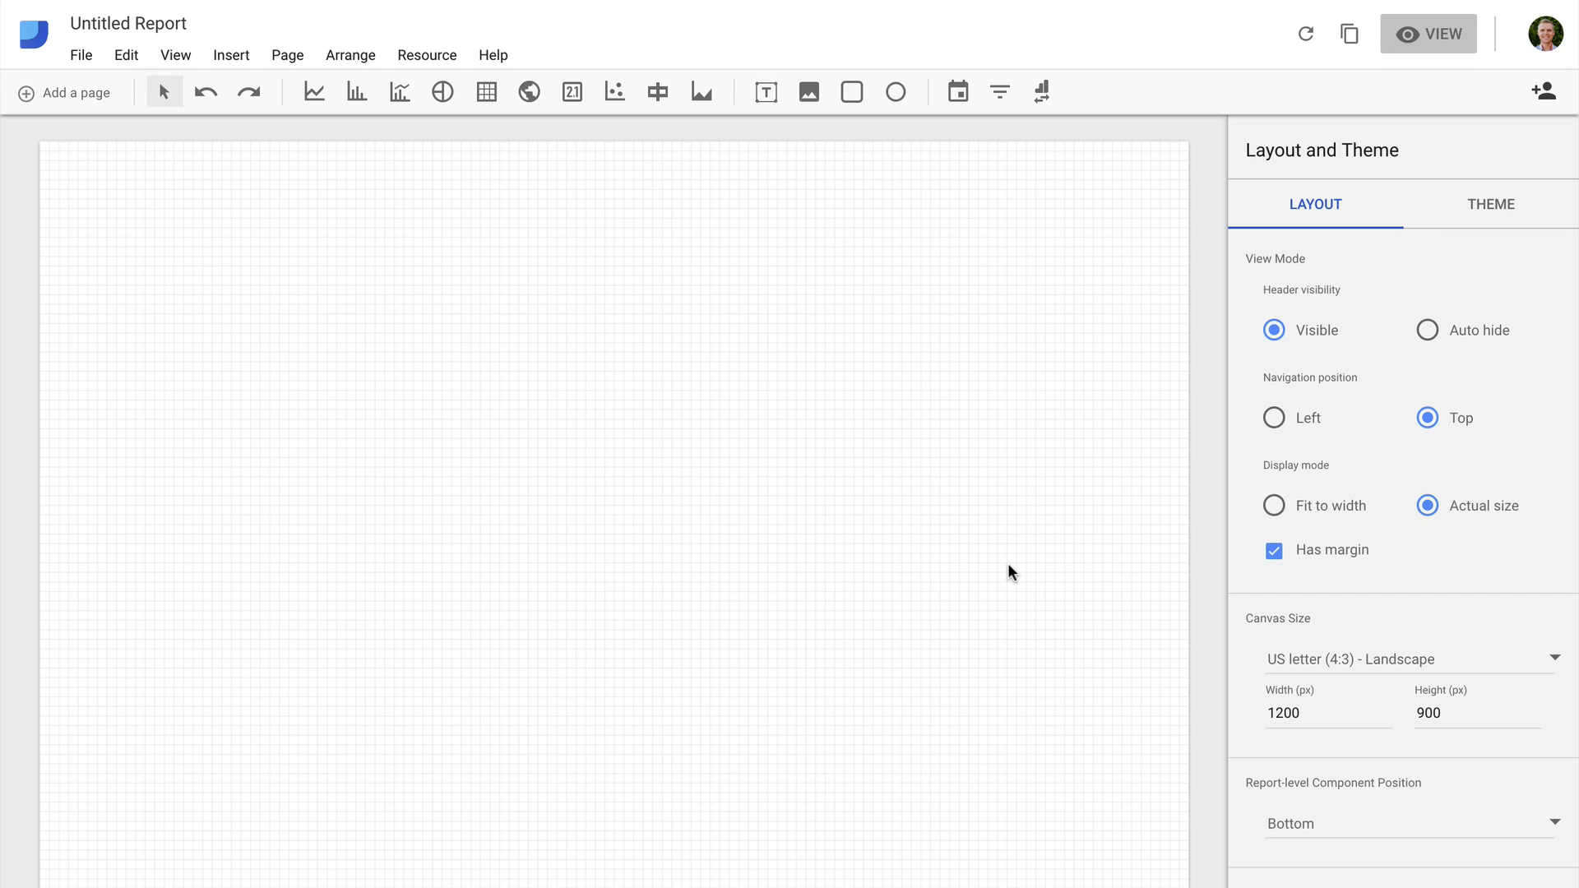
# Place a Total likes scorecard near the page's upper-left corner and set its default date range to Today.
pyautogui.click(566, 91)
pyautogui.moveTo(145, 224); pyautogui.dragTo(368, 317)
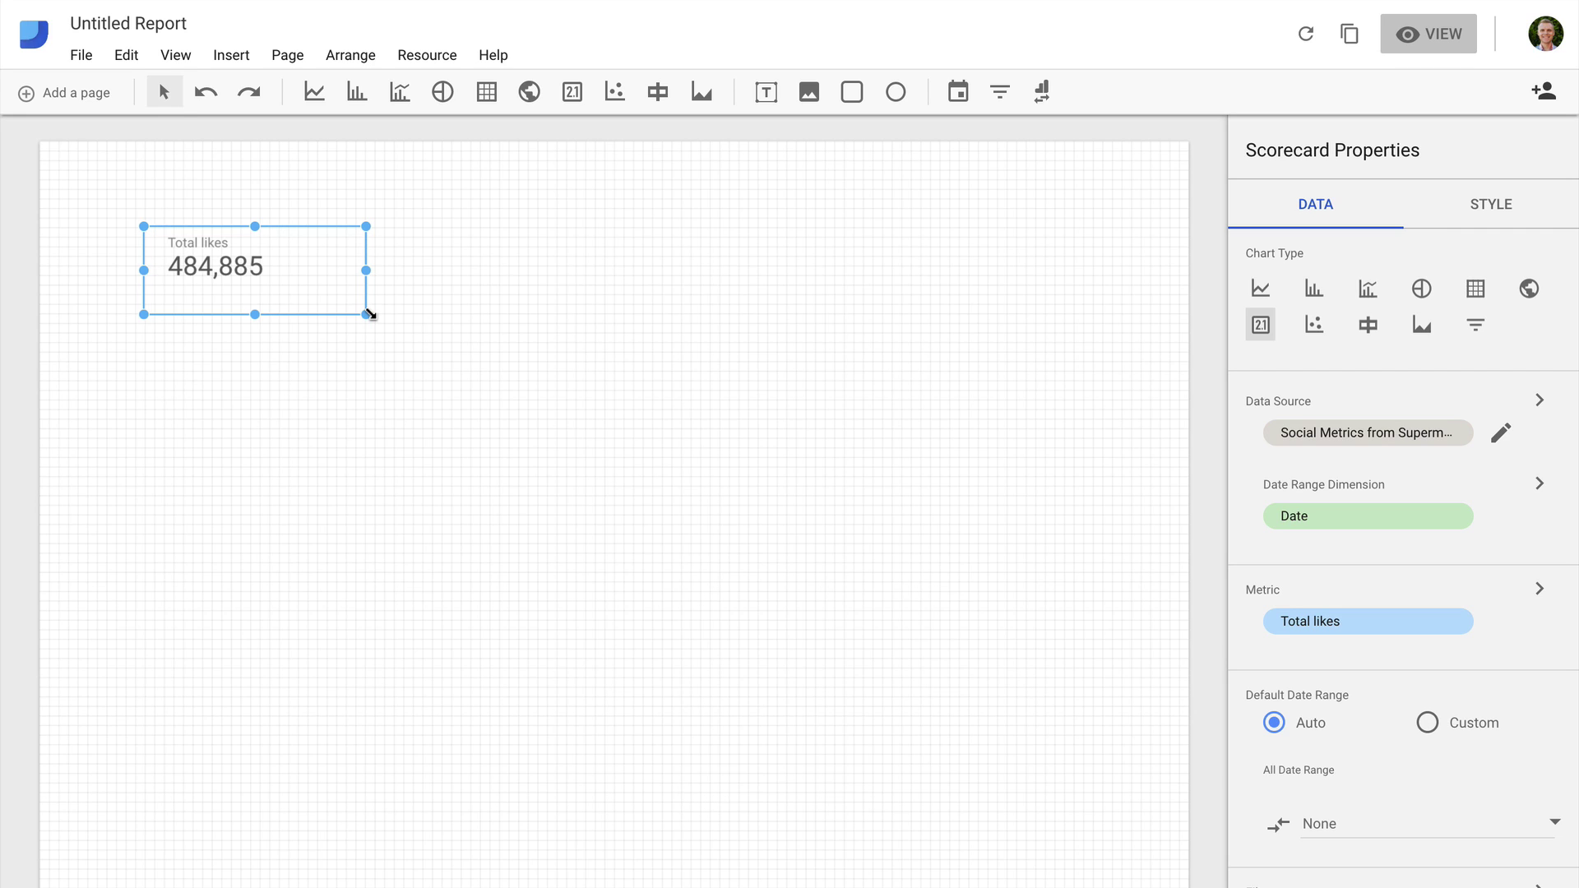
pyautogui.scroll(-2, 1385, 511)
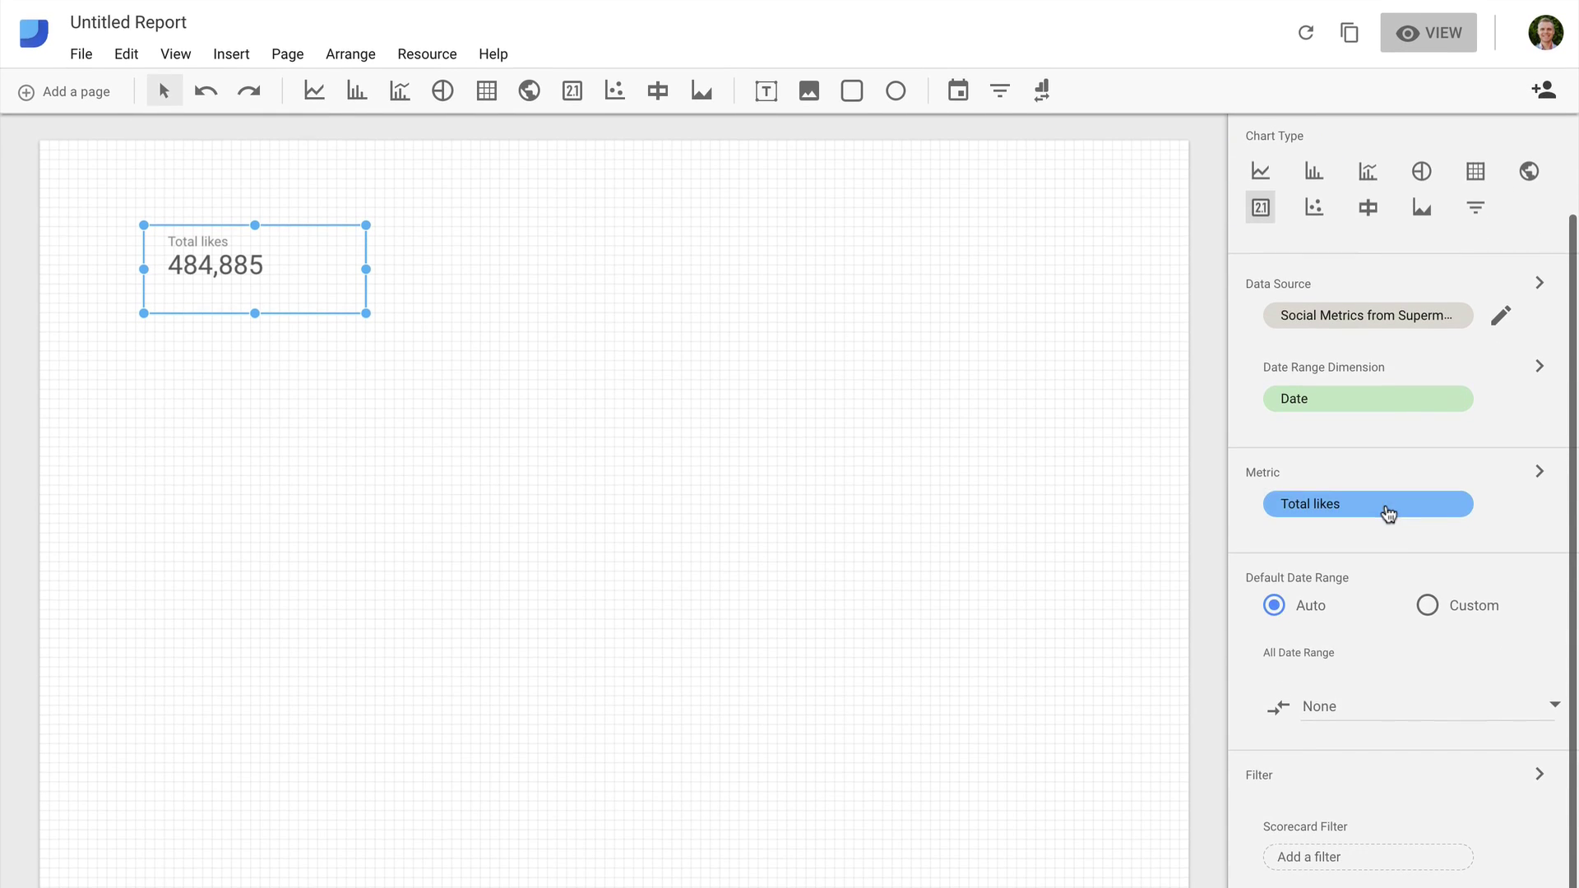
pyautogui.click(1427, 604)
pyautogui.click(1406, 657)
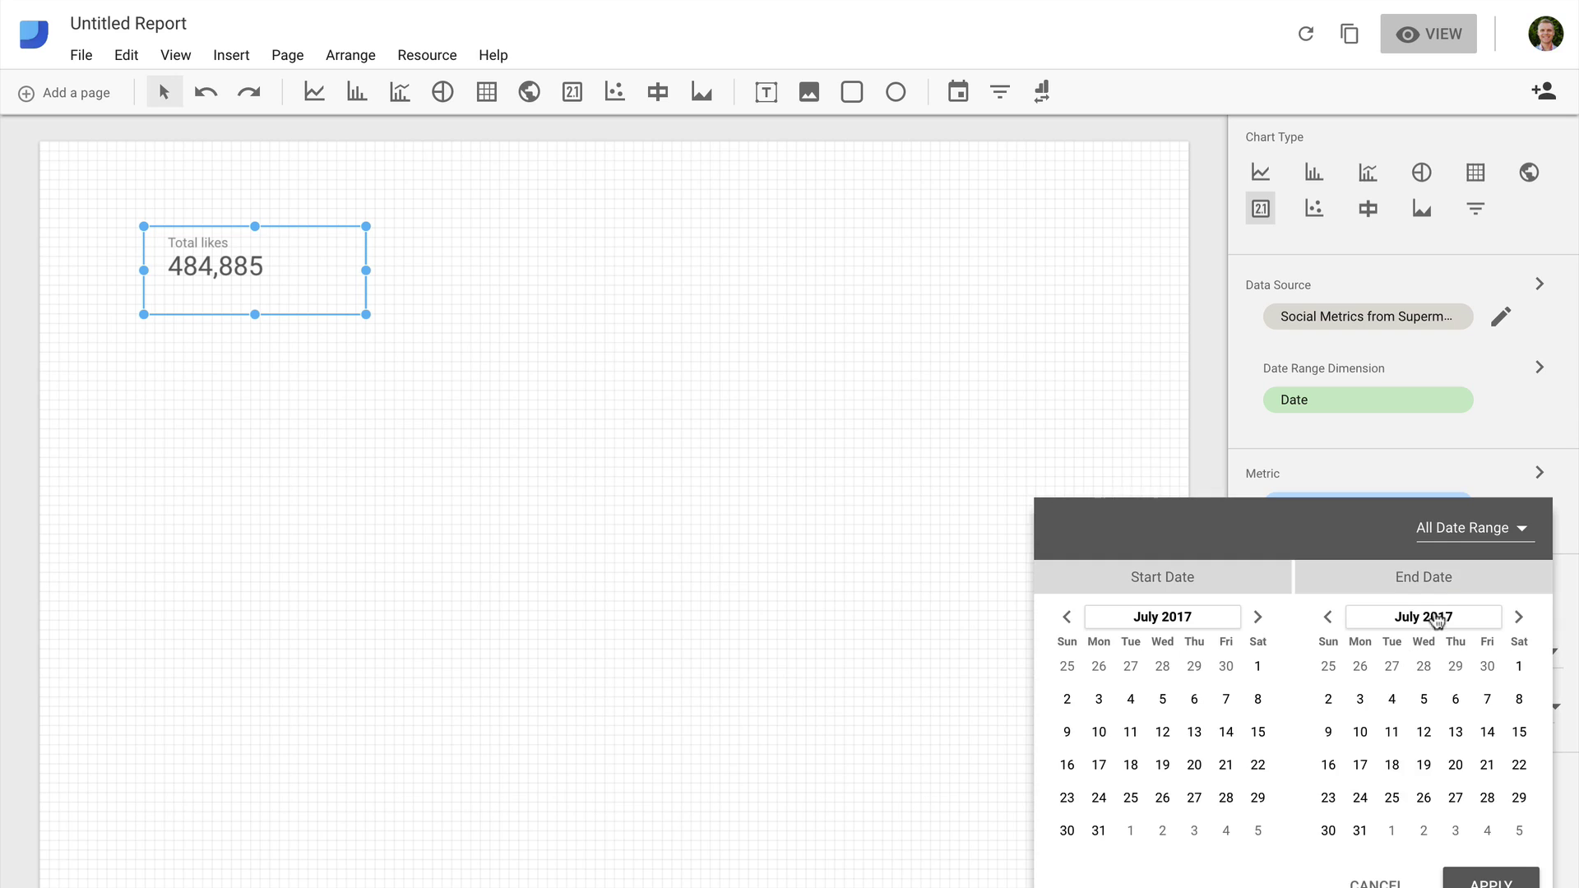
pyautogui.click(1471, 539)
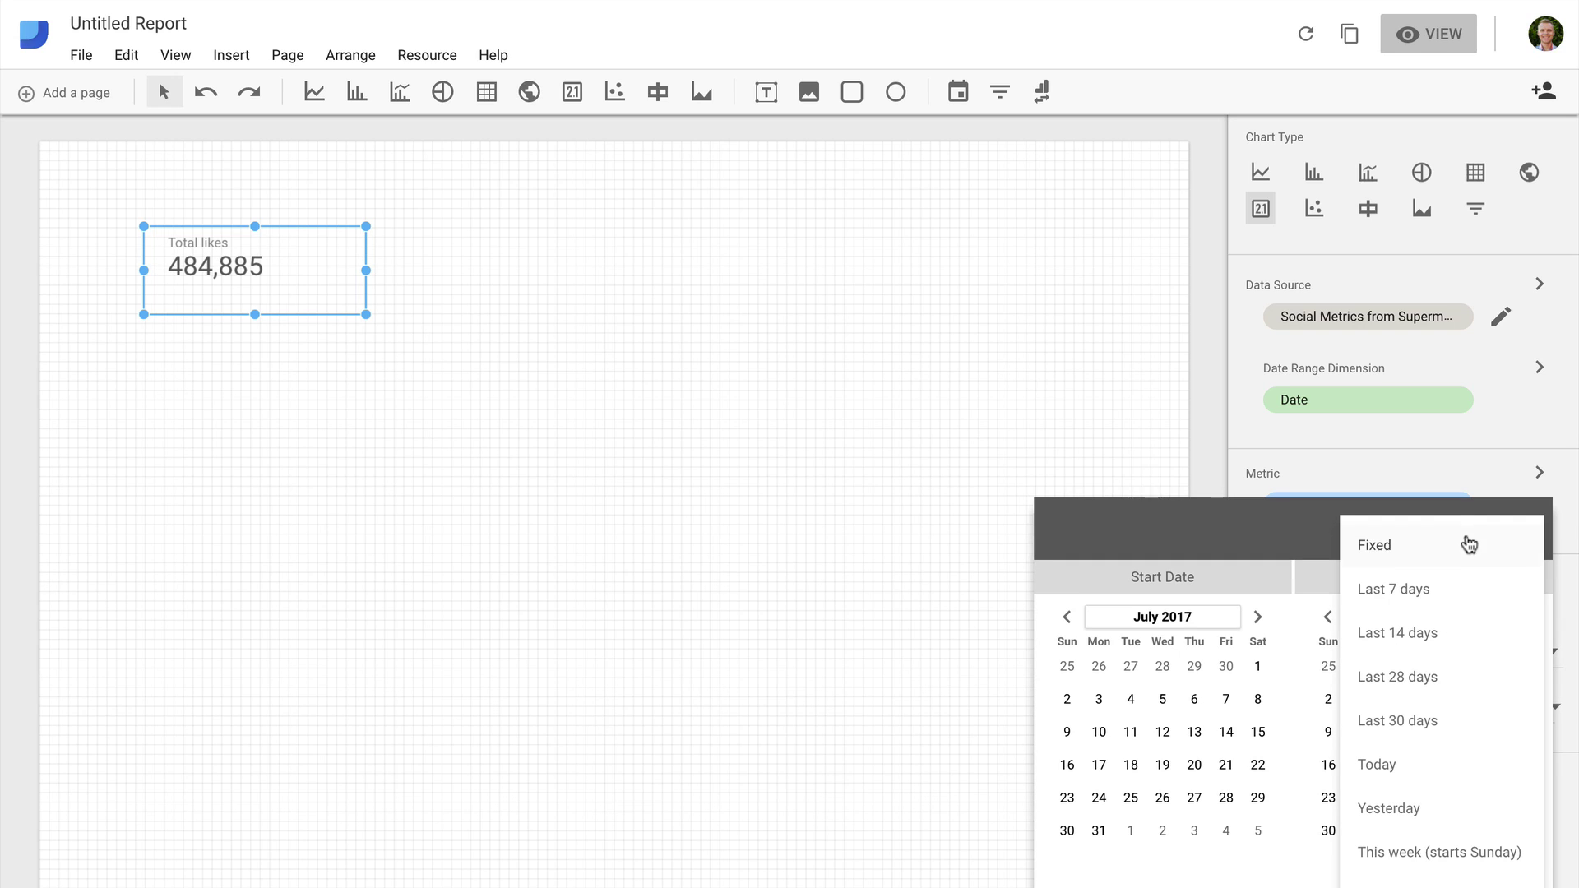
pyautogui.click(1431, 768)
pyautogui.click(1478, 876)
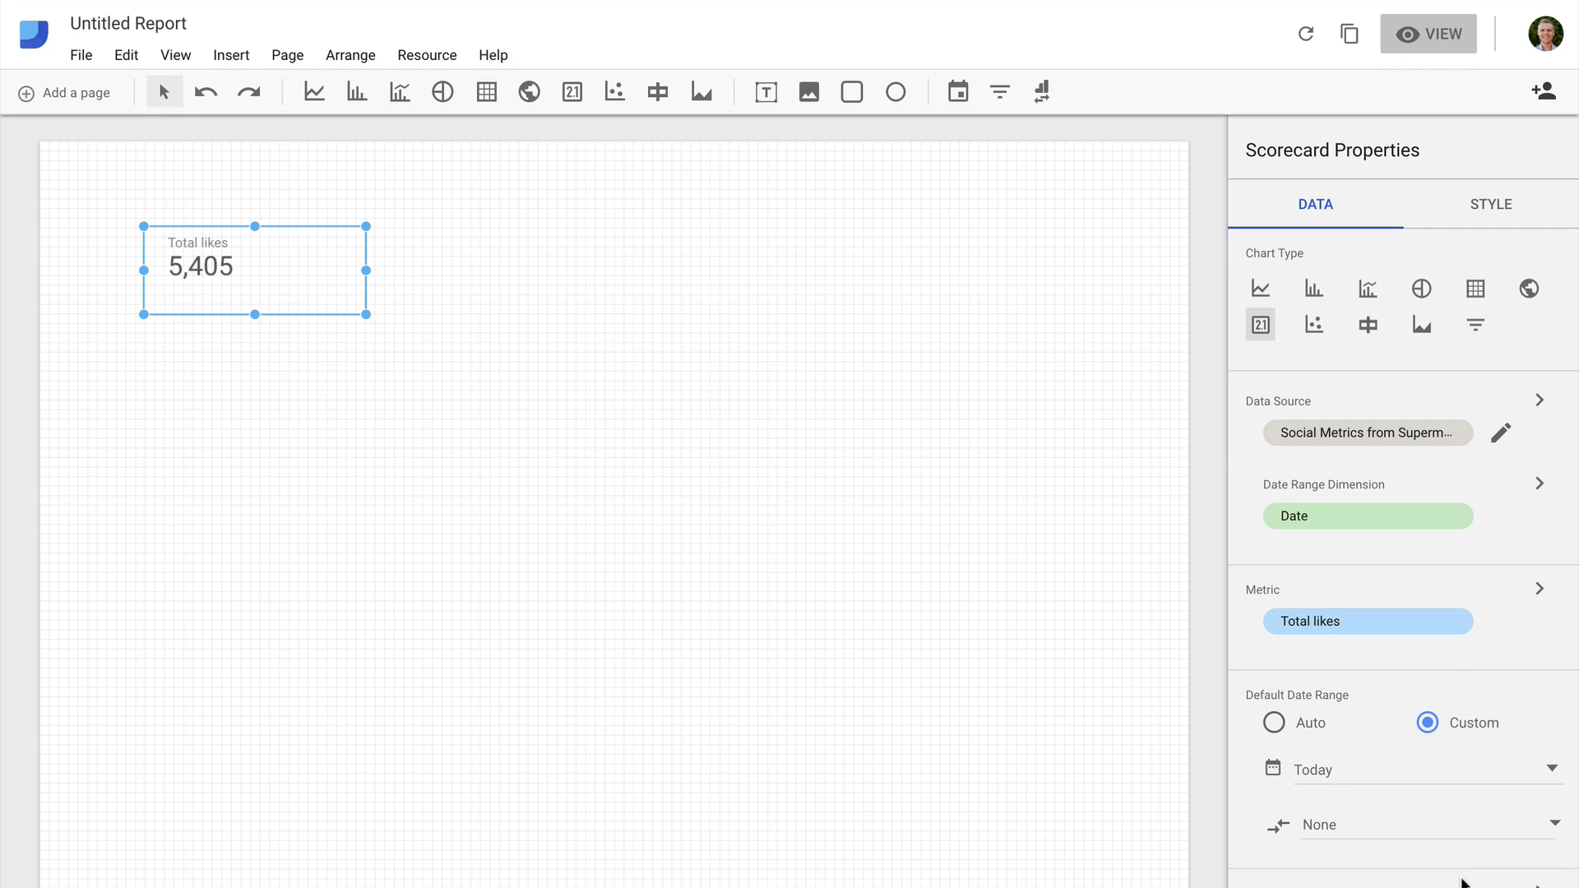
# Add a Total likes time series chart close beside the scorecard and clear its left Y-axis minimum.
pyautogui.click(314, 91)
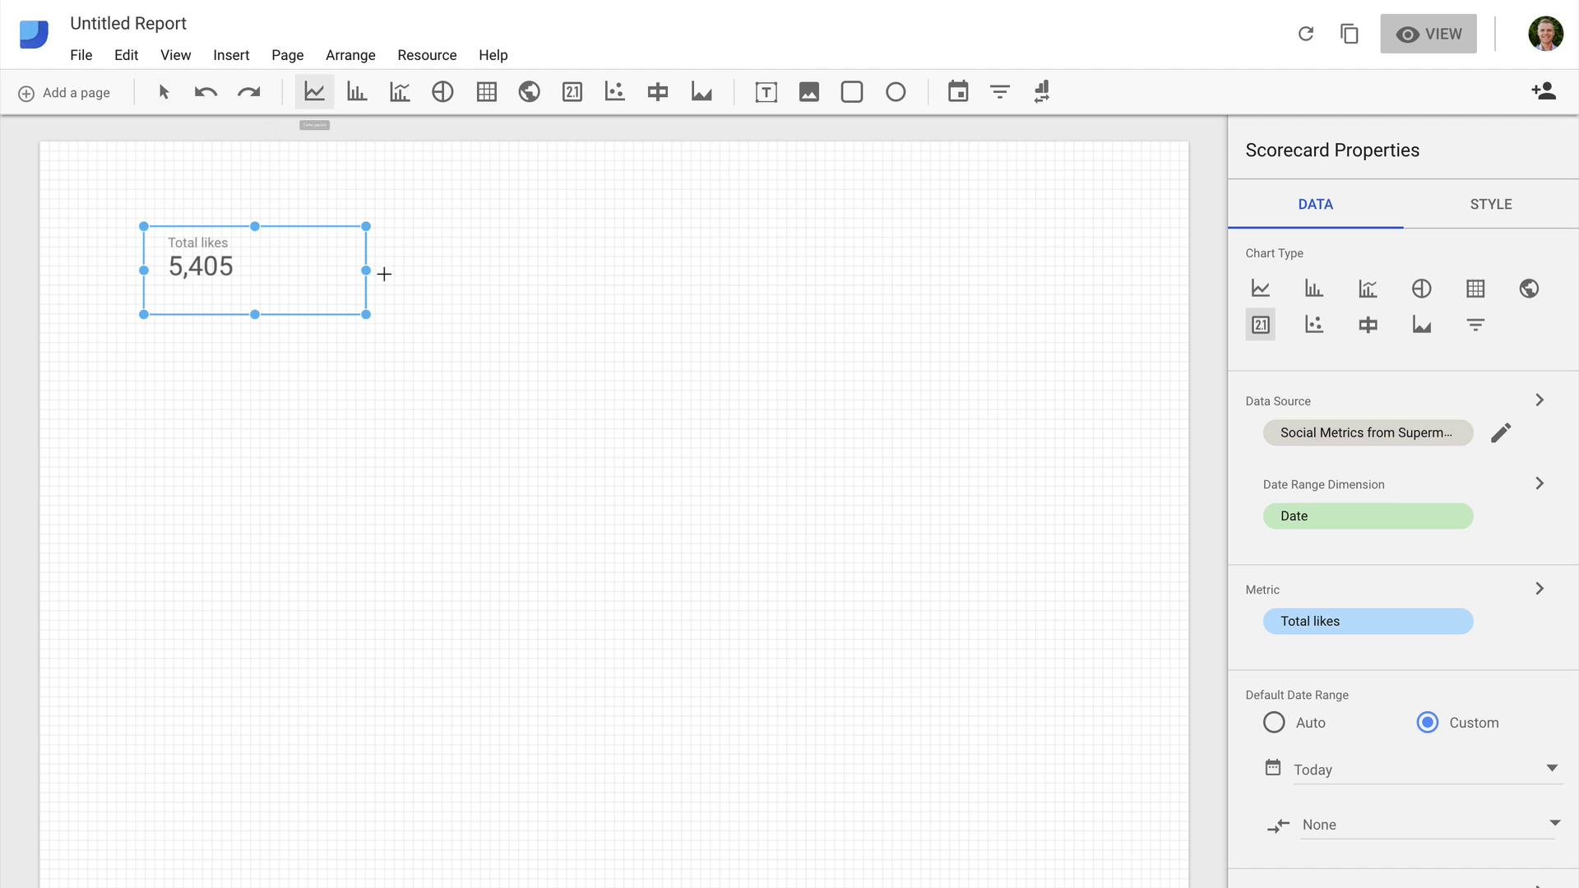
pyautogui.moveTo(384, 231); pyautogui.dragTo(951, 411)
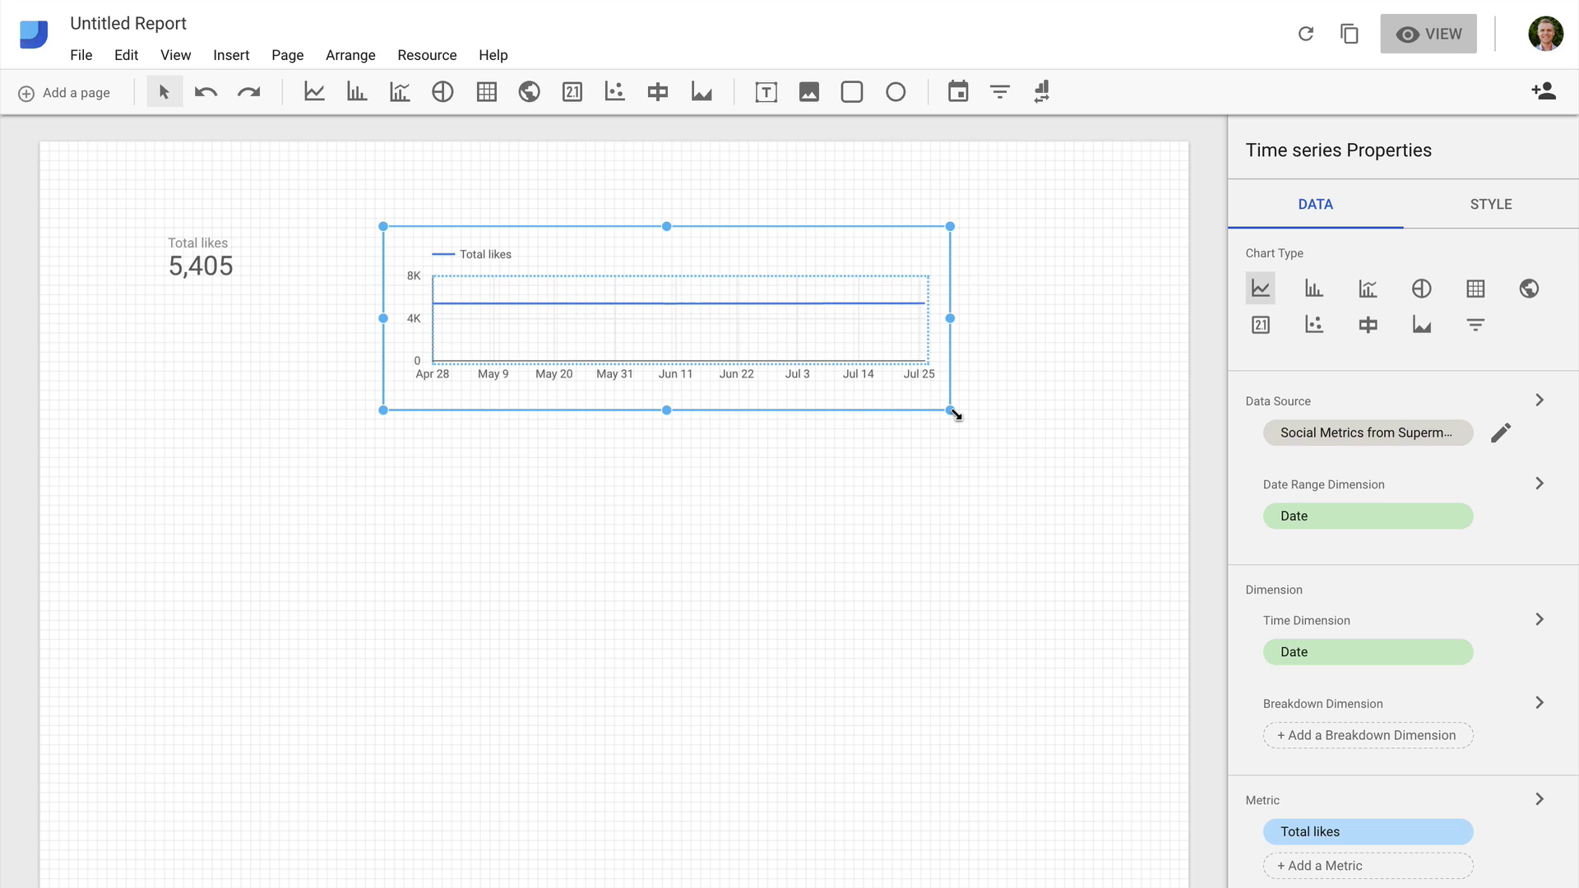
pyautogui.click(1496, 229)
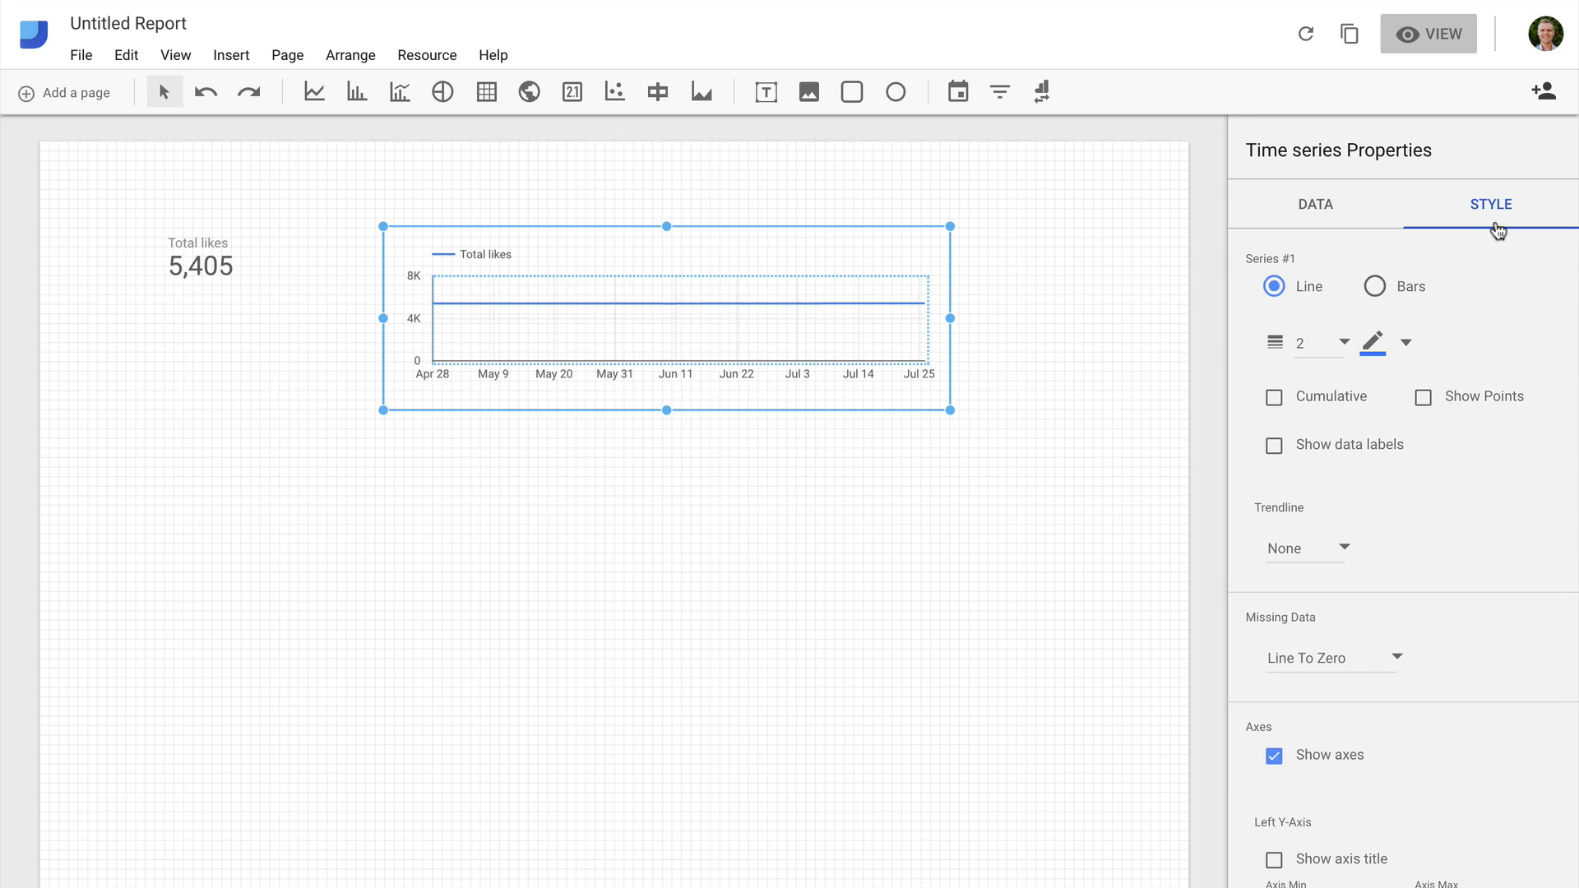
pyautogui.scroll(-4, 1428, 422)
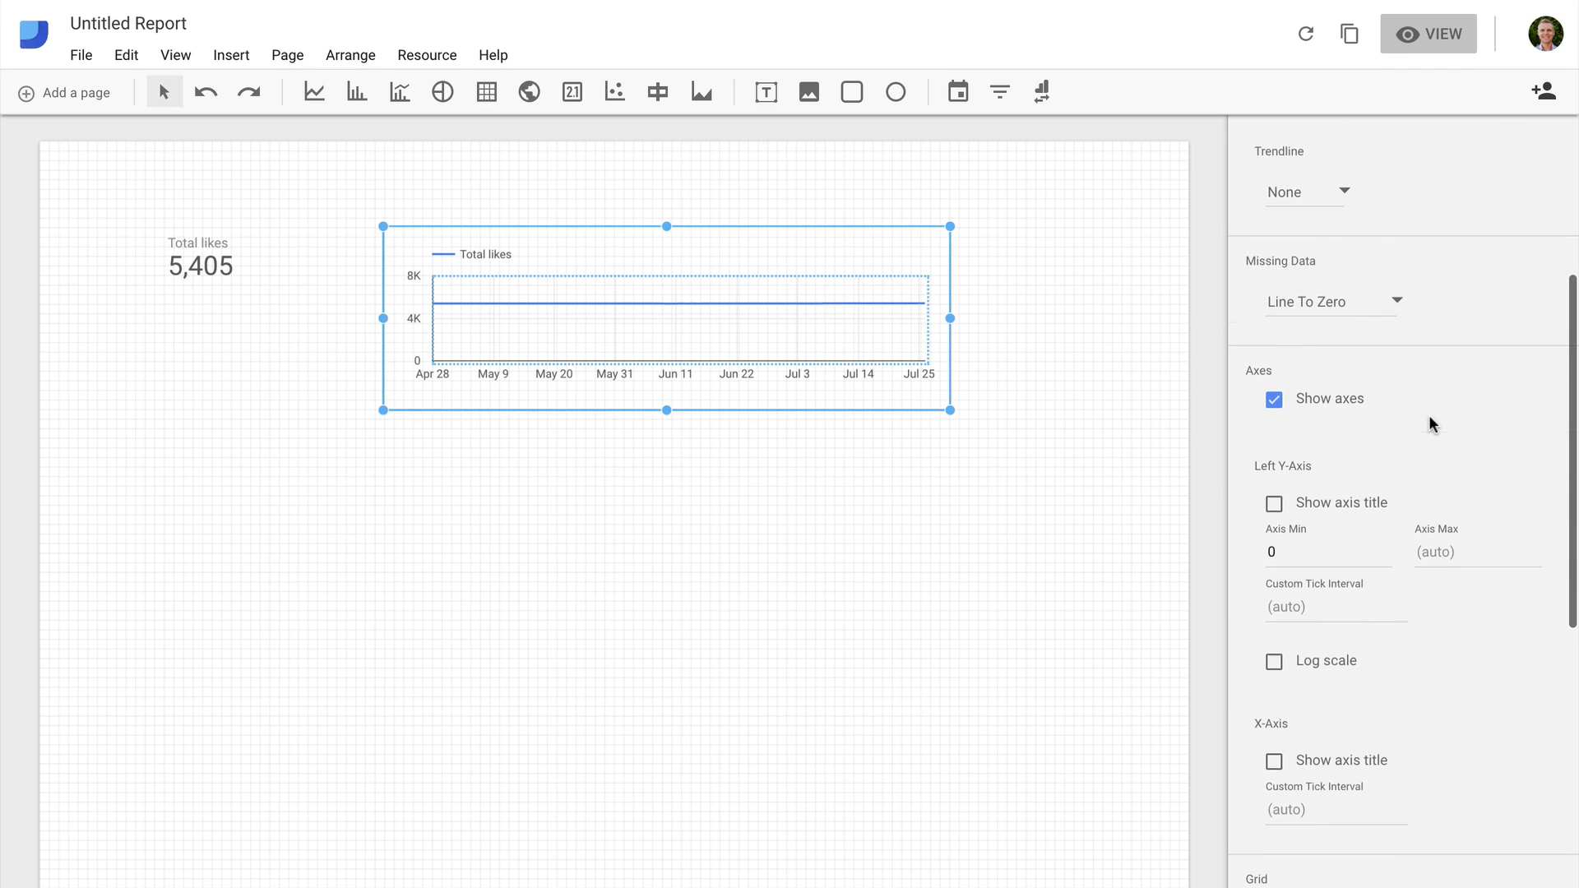
pyautogui.press('BackSpace')
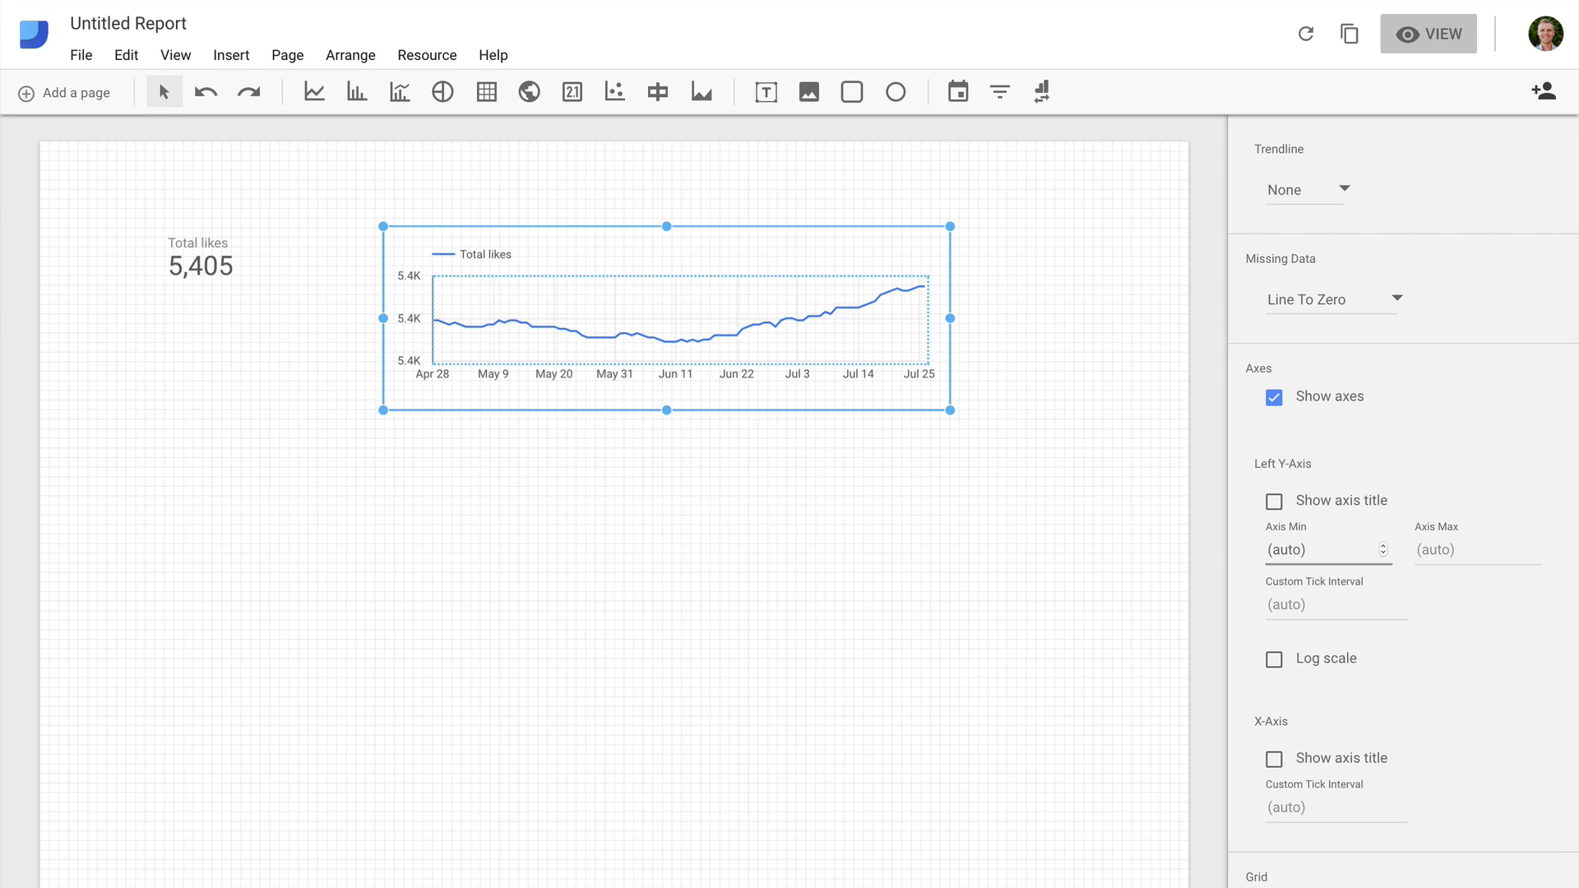
pyautogui.moveTo(805, 359); pyautogui.dragTo(757, 352)
# Add a scorecard beside the Total likes chart and switch its data source to [Sample] Google Analytics Data.
pyautogui.click(578, 92)
pyautogui.moveTo(921, 235); pyautogui.dragTo(1026, 295)
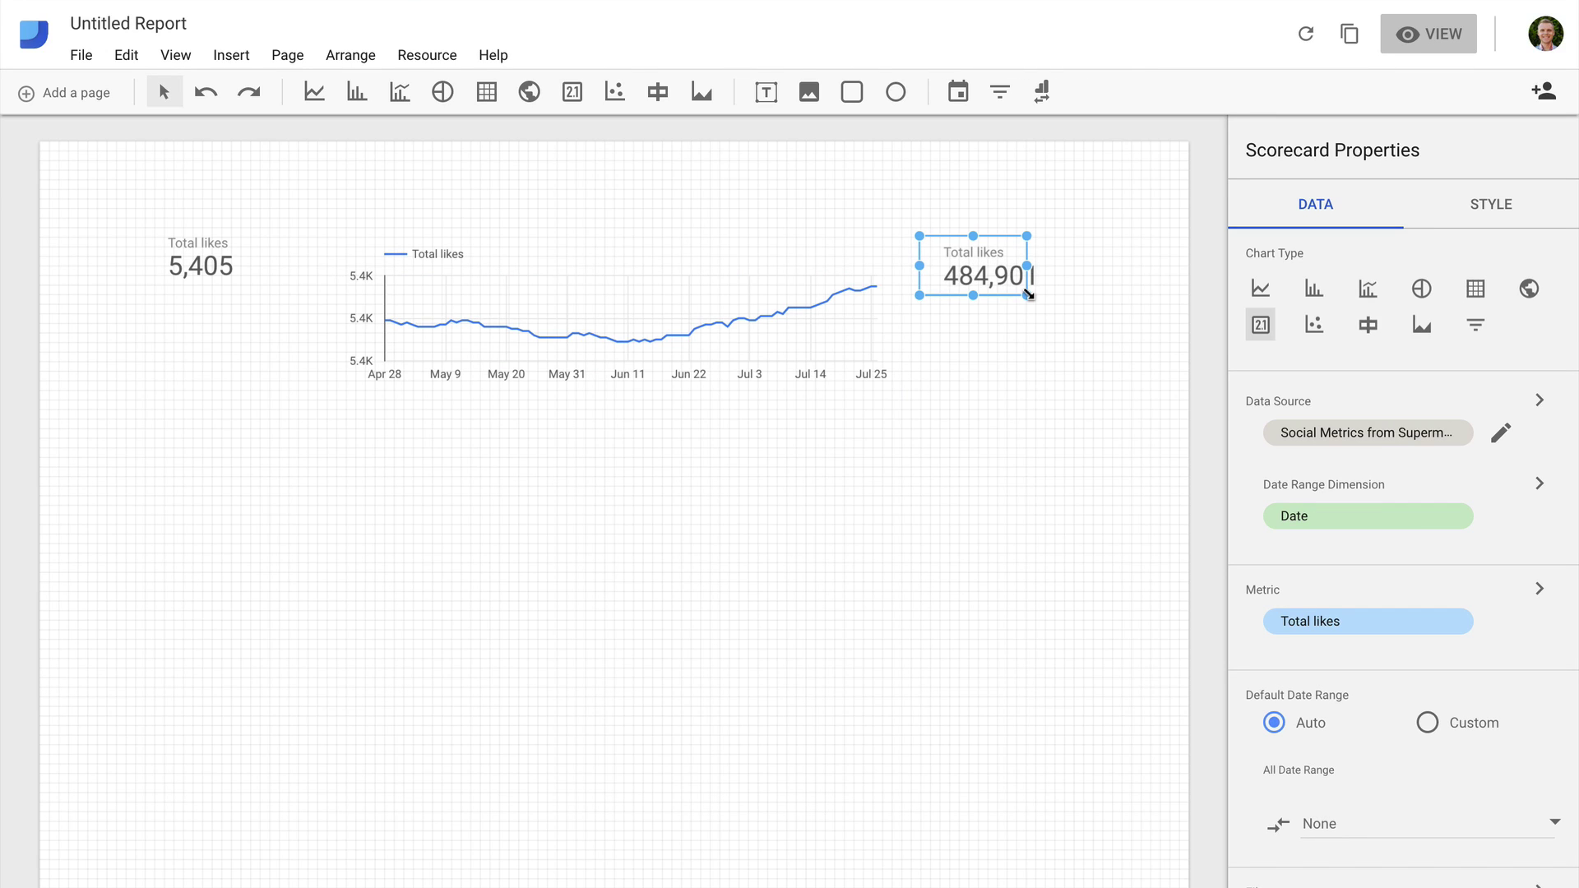
pyautogui.click(1455, 437)
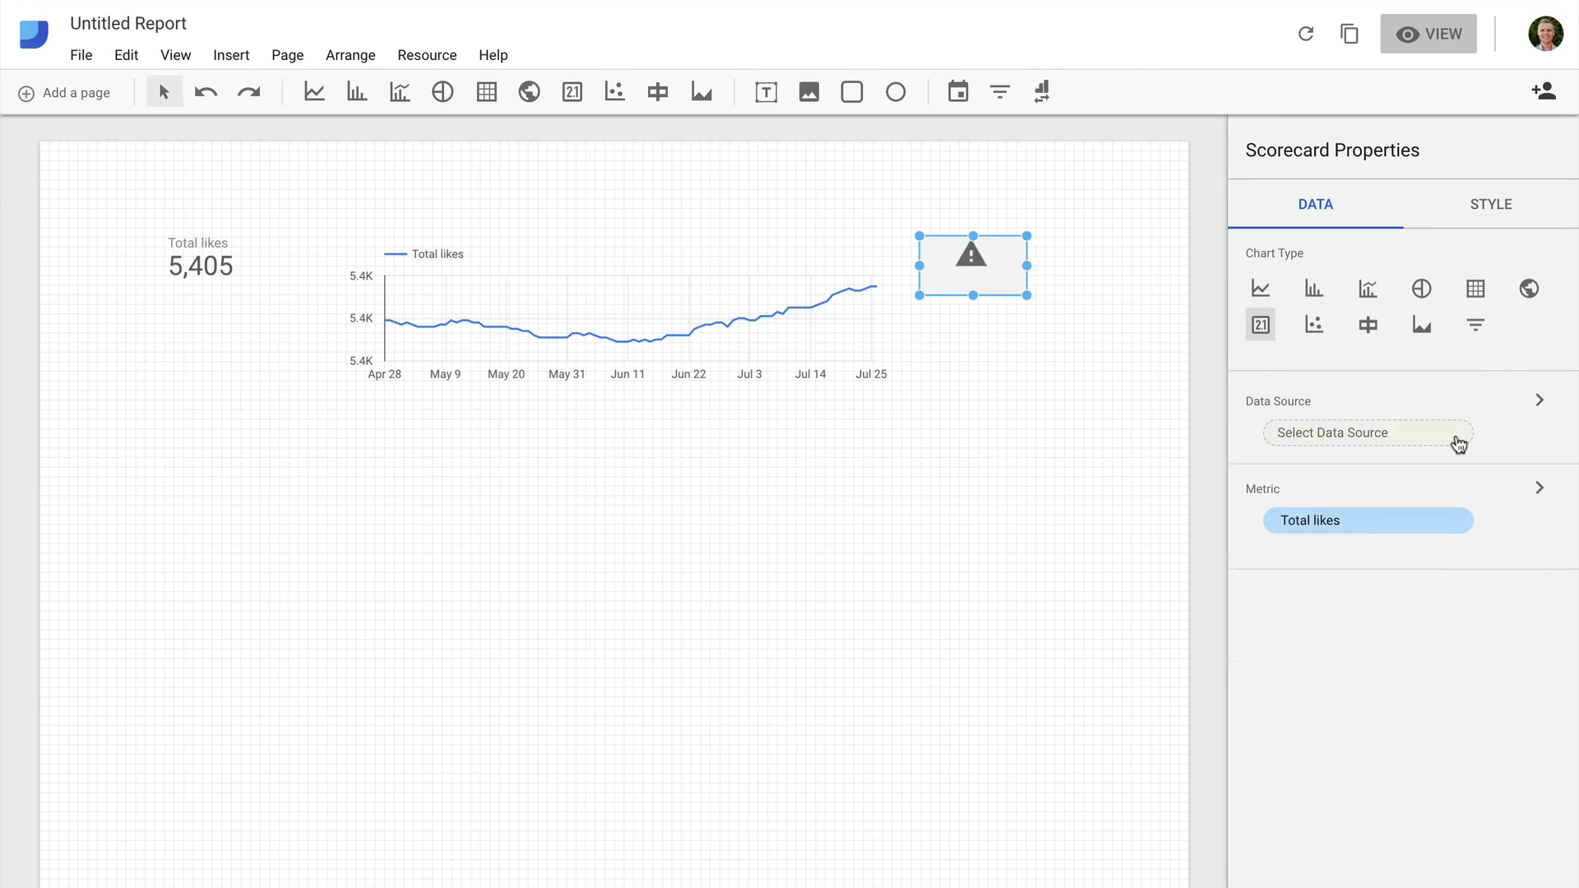
pyautogui.click(1431, 440)
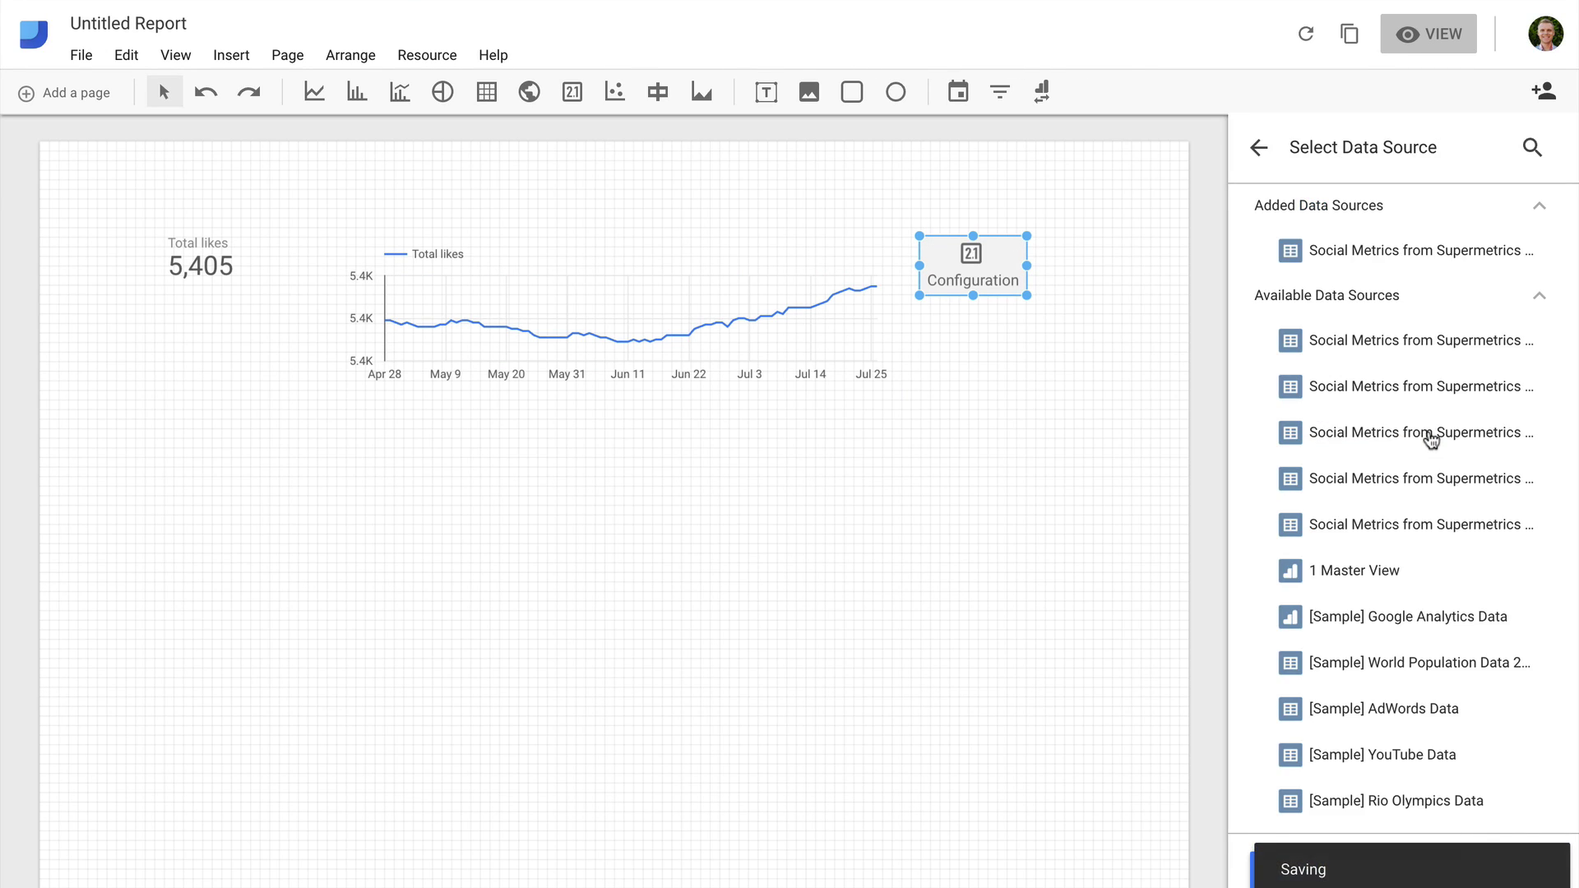
pyautogui.scroll(-5, 1431, 440)
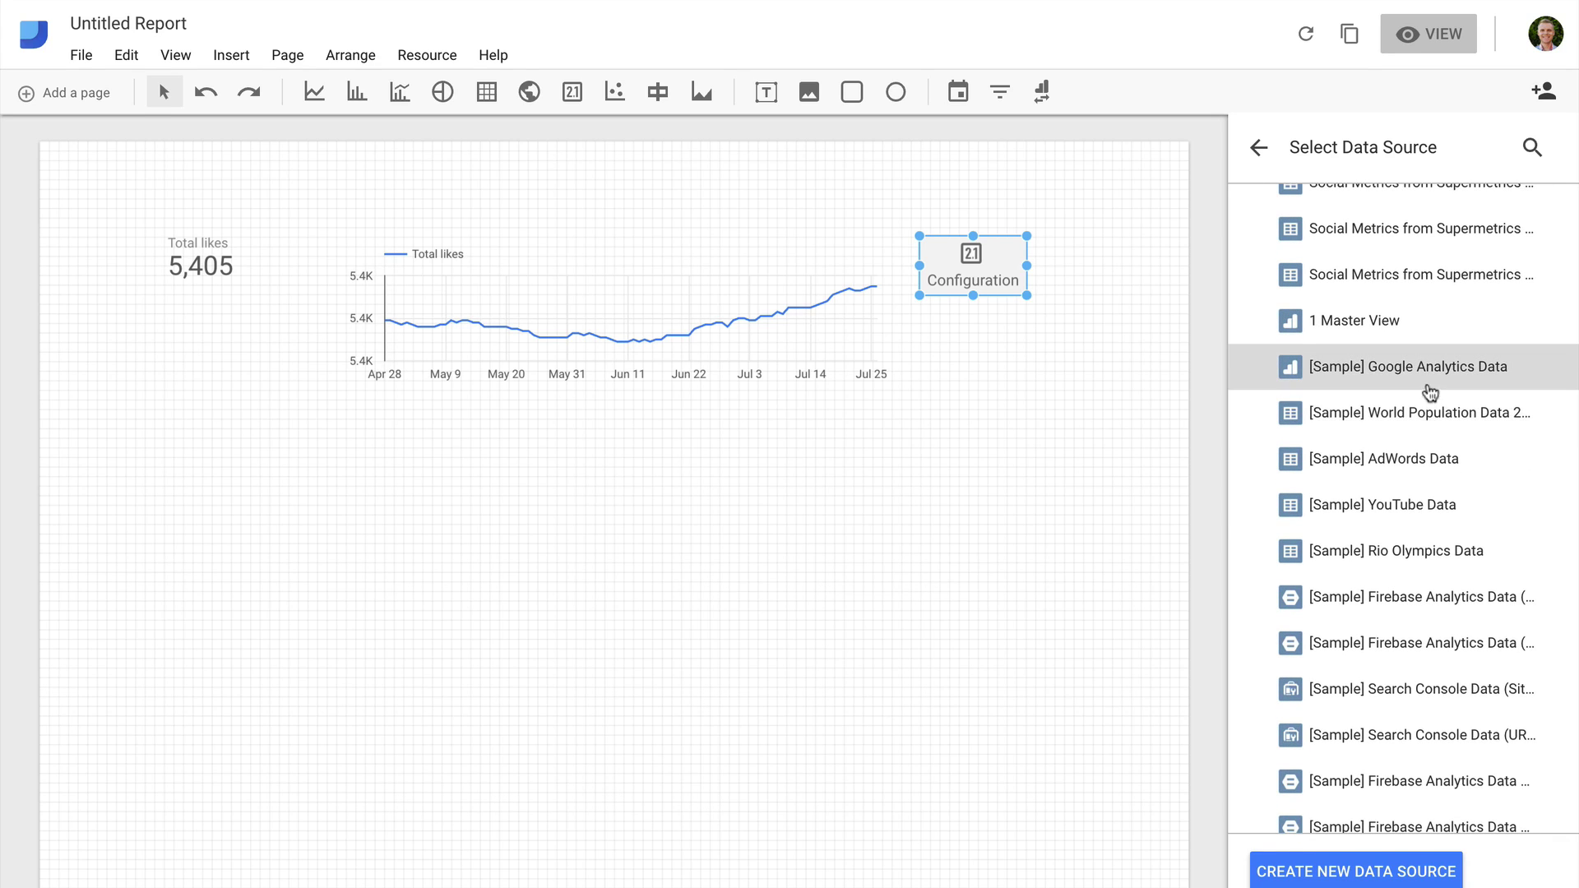
pyautogui.click(1427, 380)
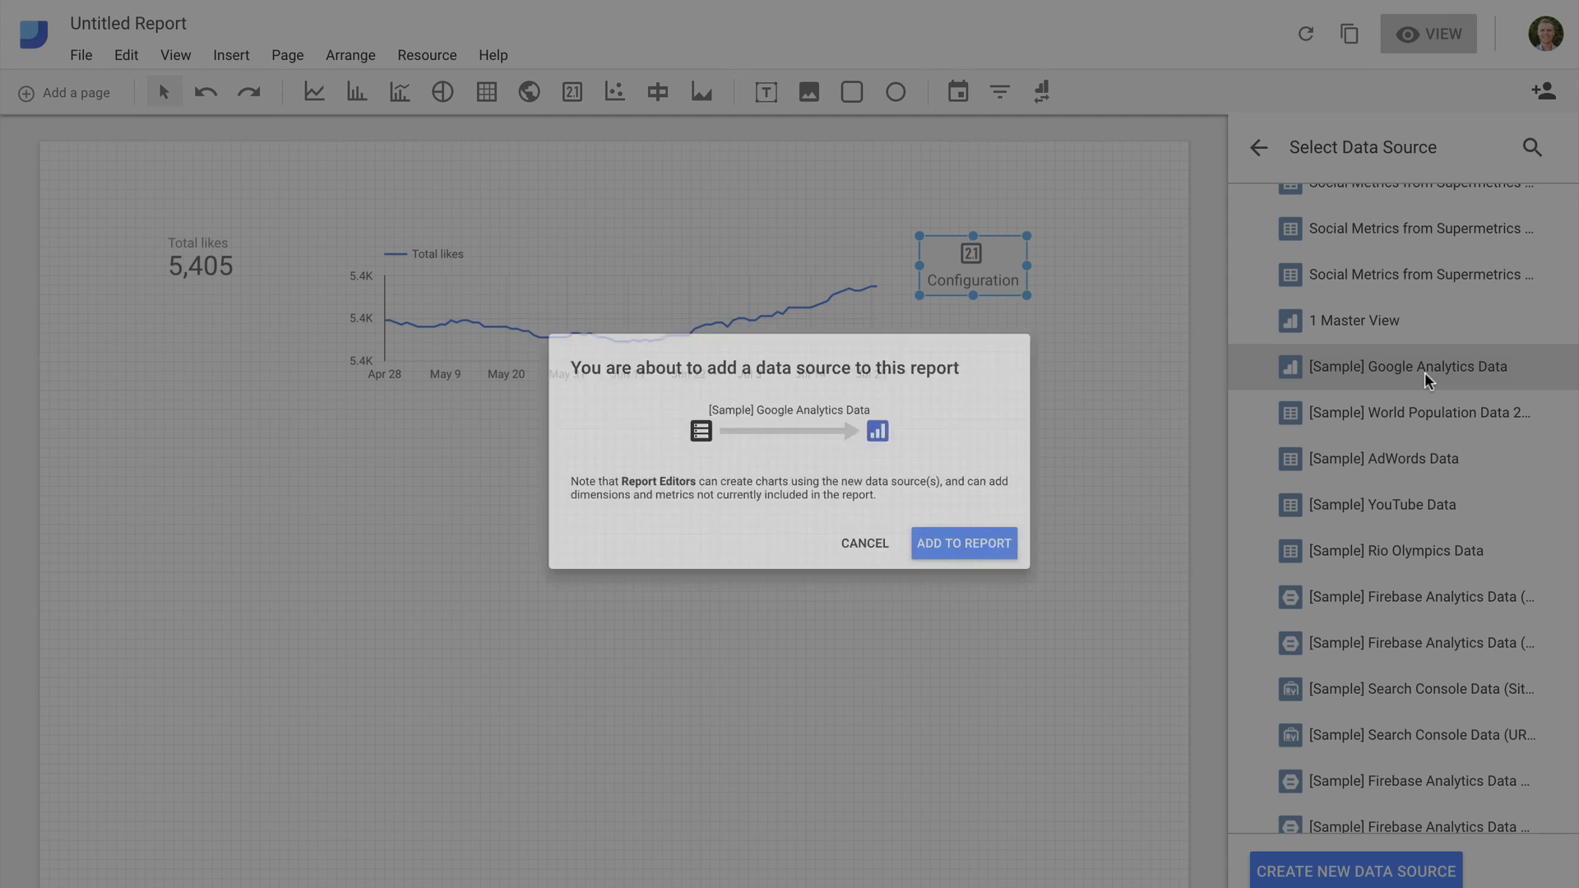
pyautogui.click(1032, 564)
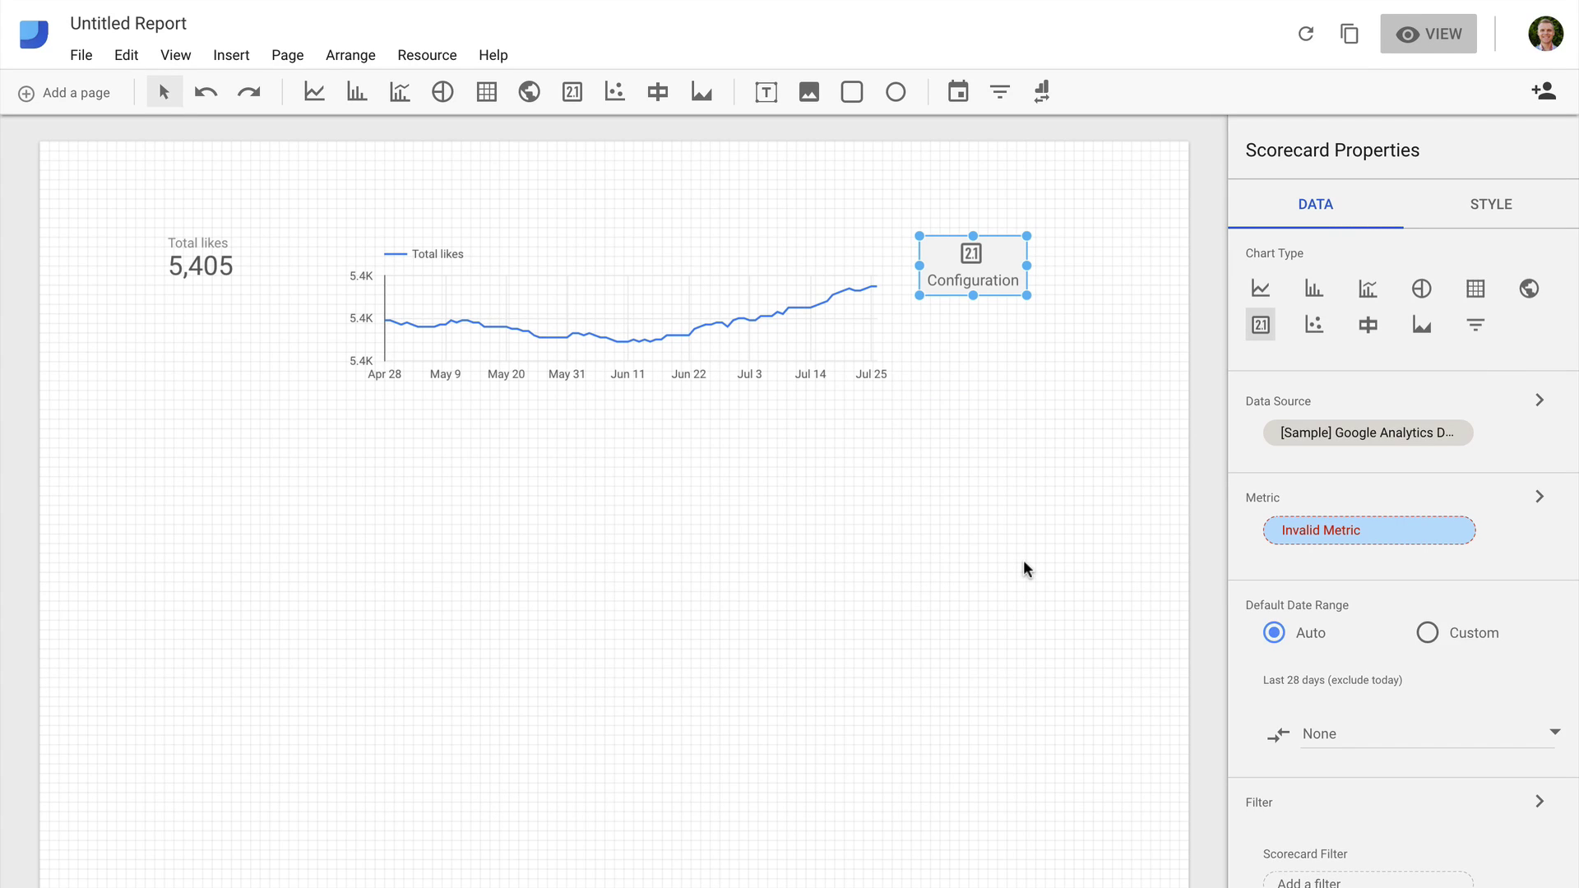
# Replace the new scorecard's invalid metric with Users.
pyautogui.click(1334, 536)
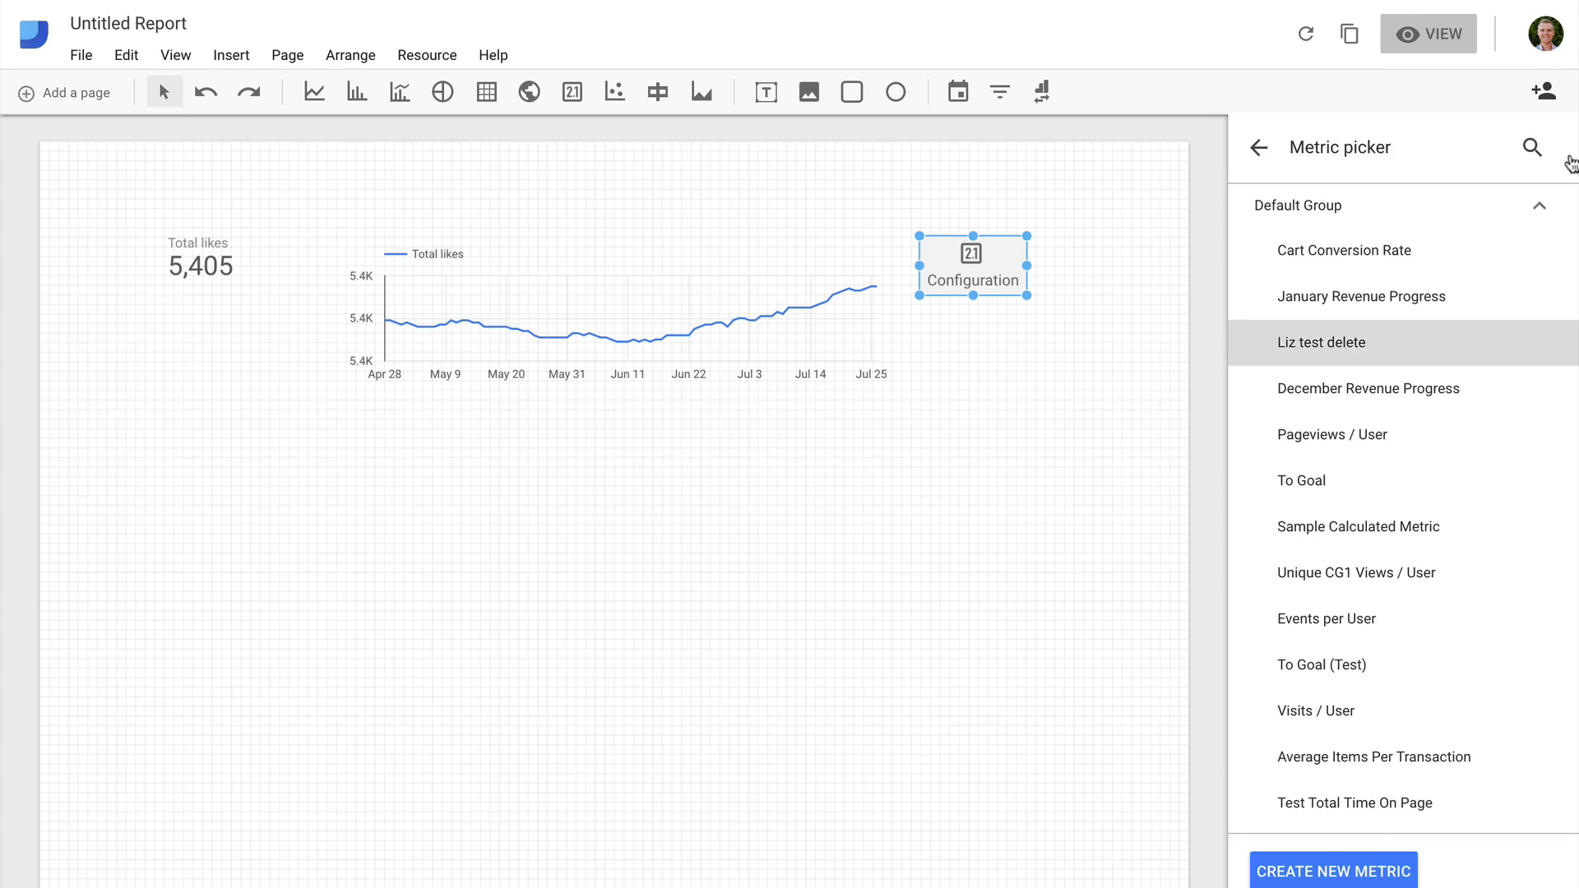
pyautogui.write('users')
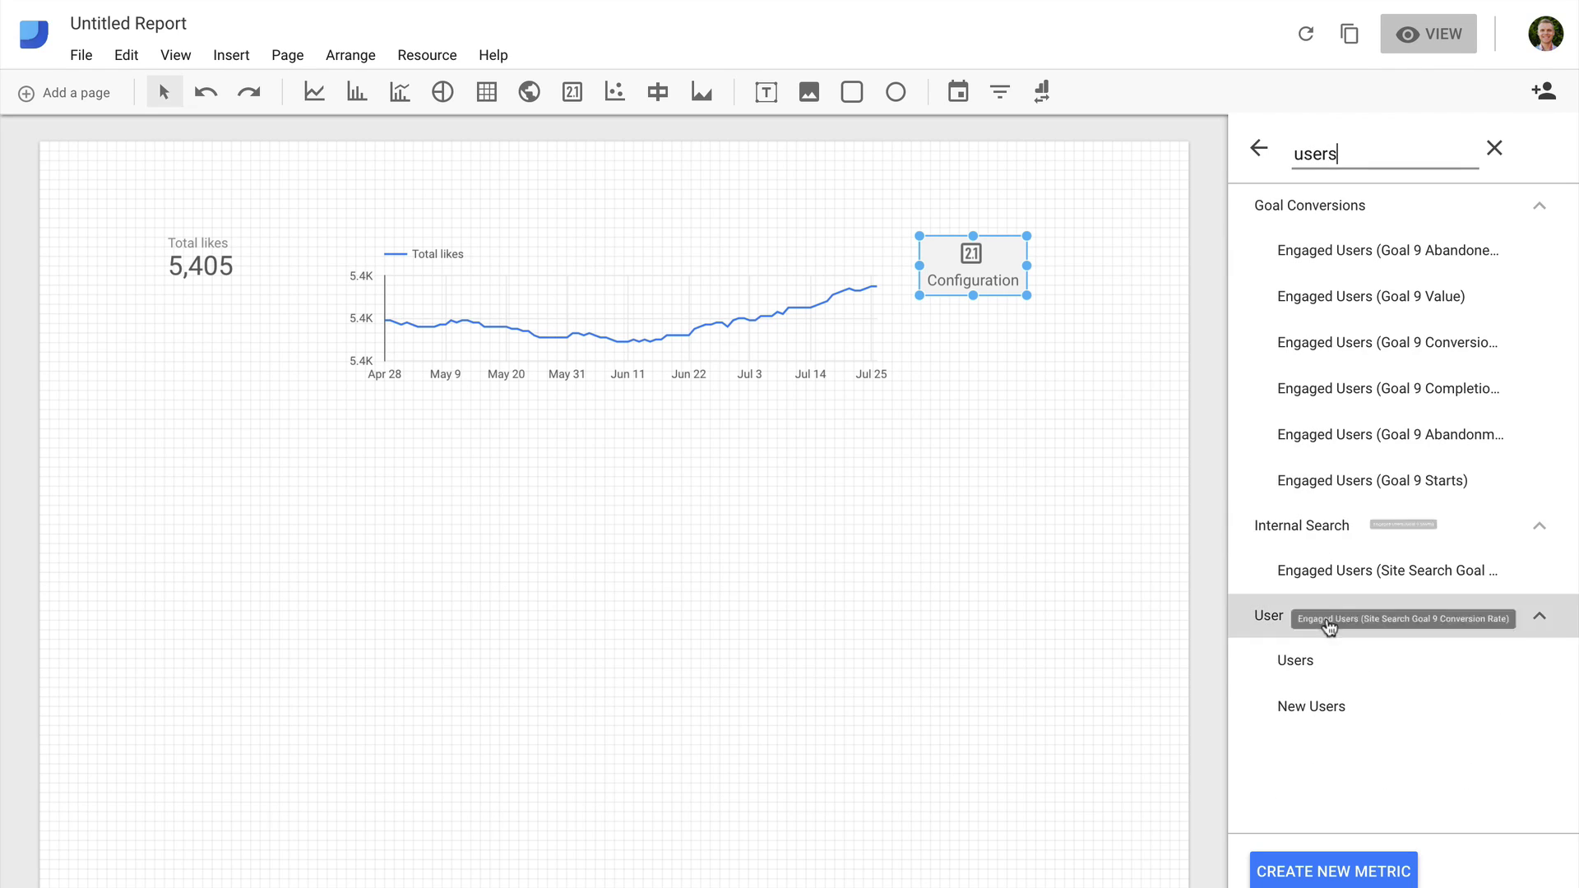
pyautogui.click(1330, 659)
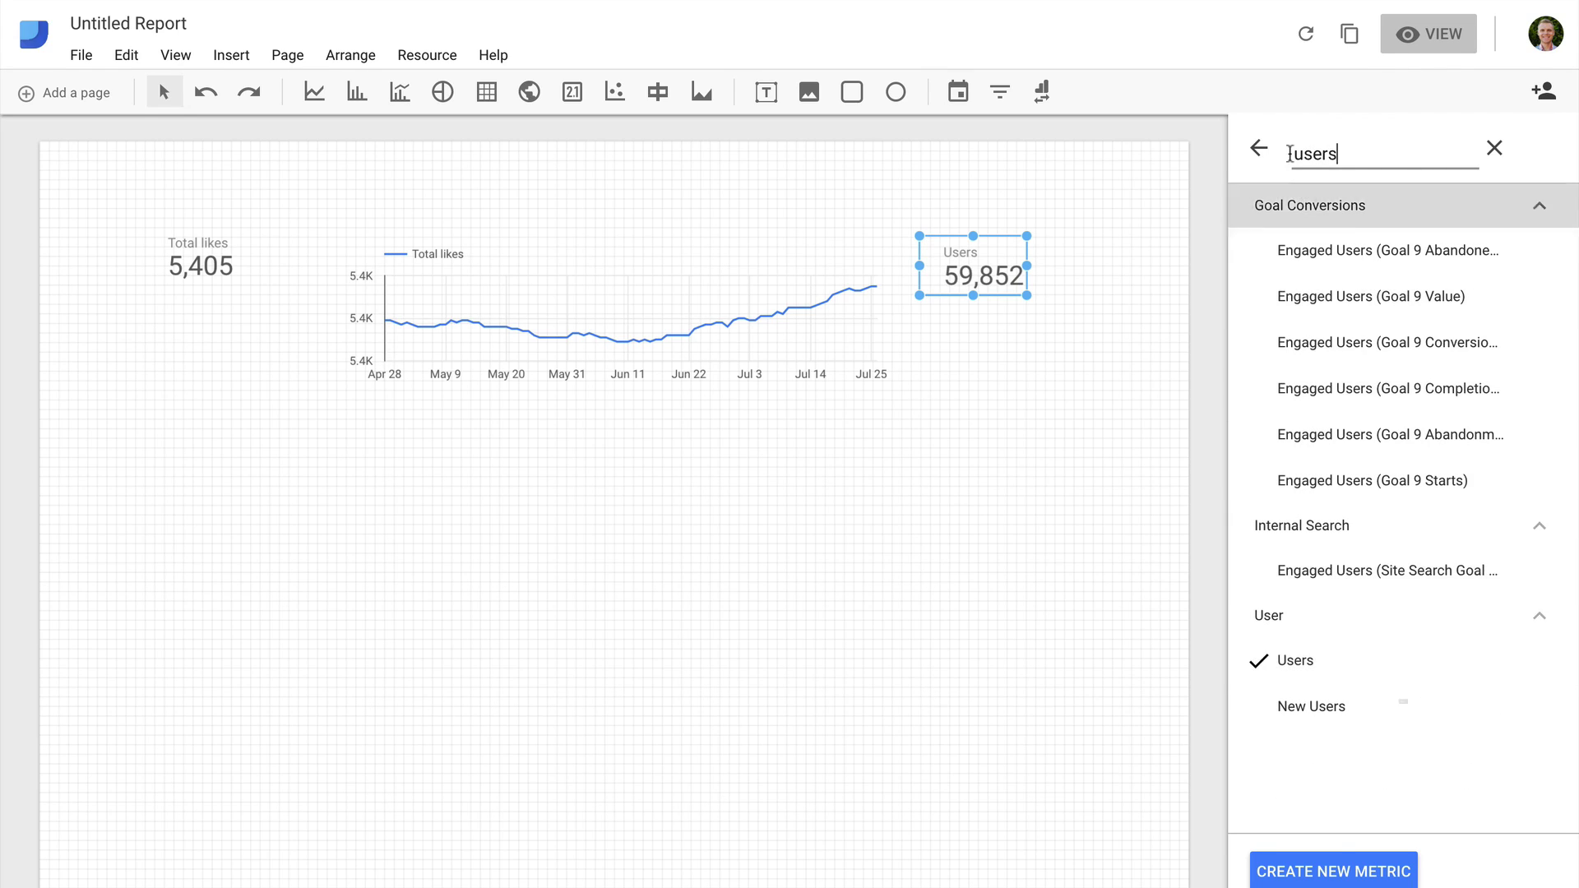
pyautogui.click(1262, 150)
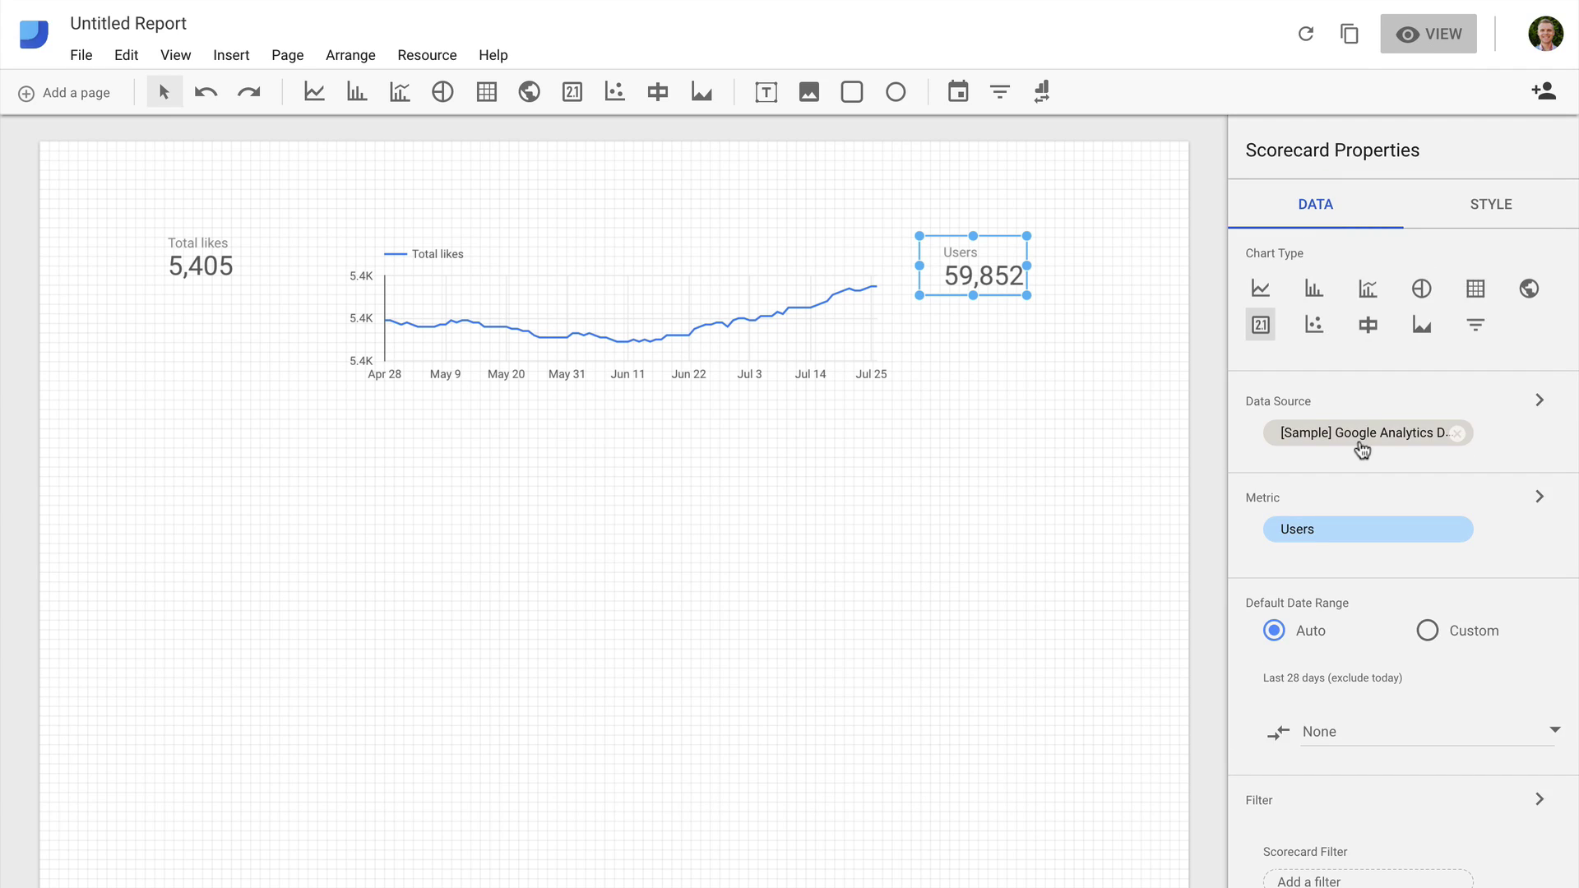
# Compare the Users scorecard's date range with the previous period and widen the scorecard slightly.
pyautogui.scroll(-2, 1360, 448)
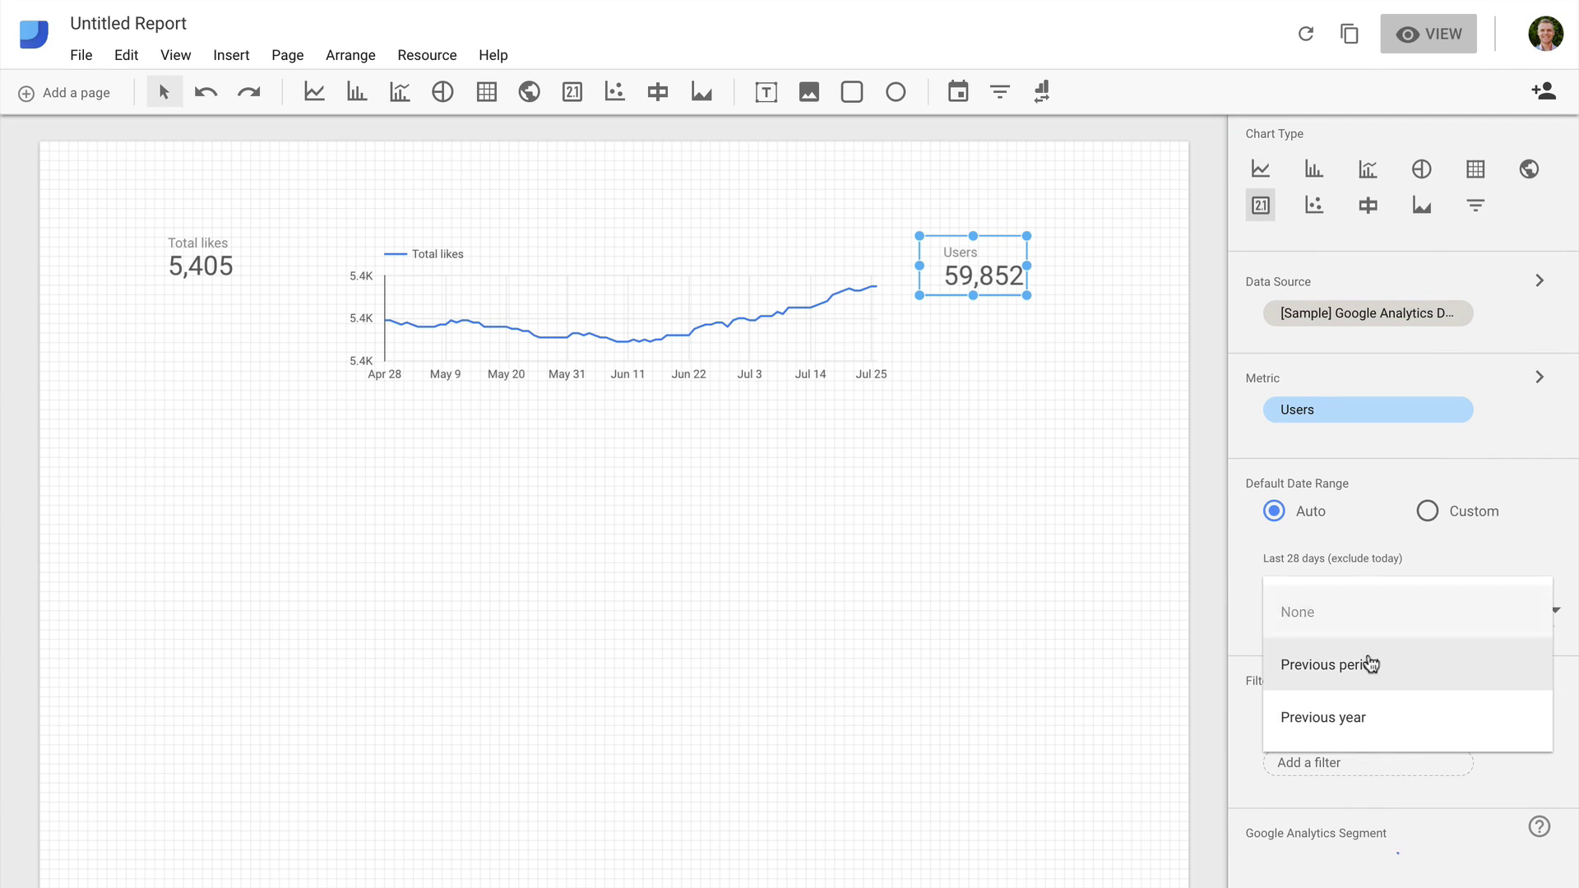
pyautogui.click(1368, 653)
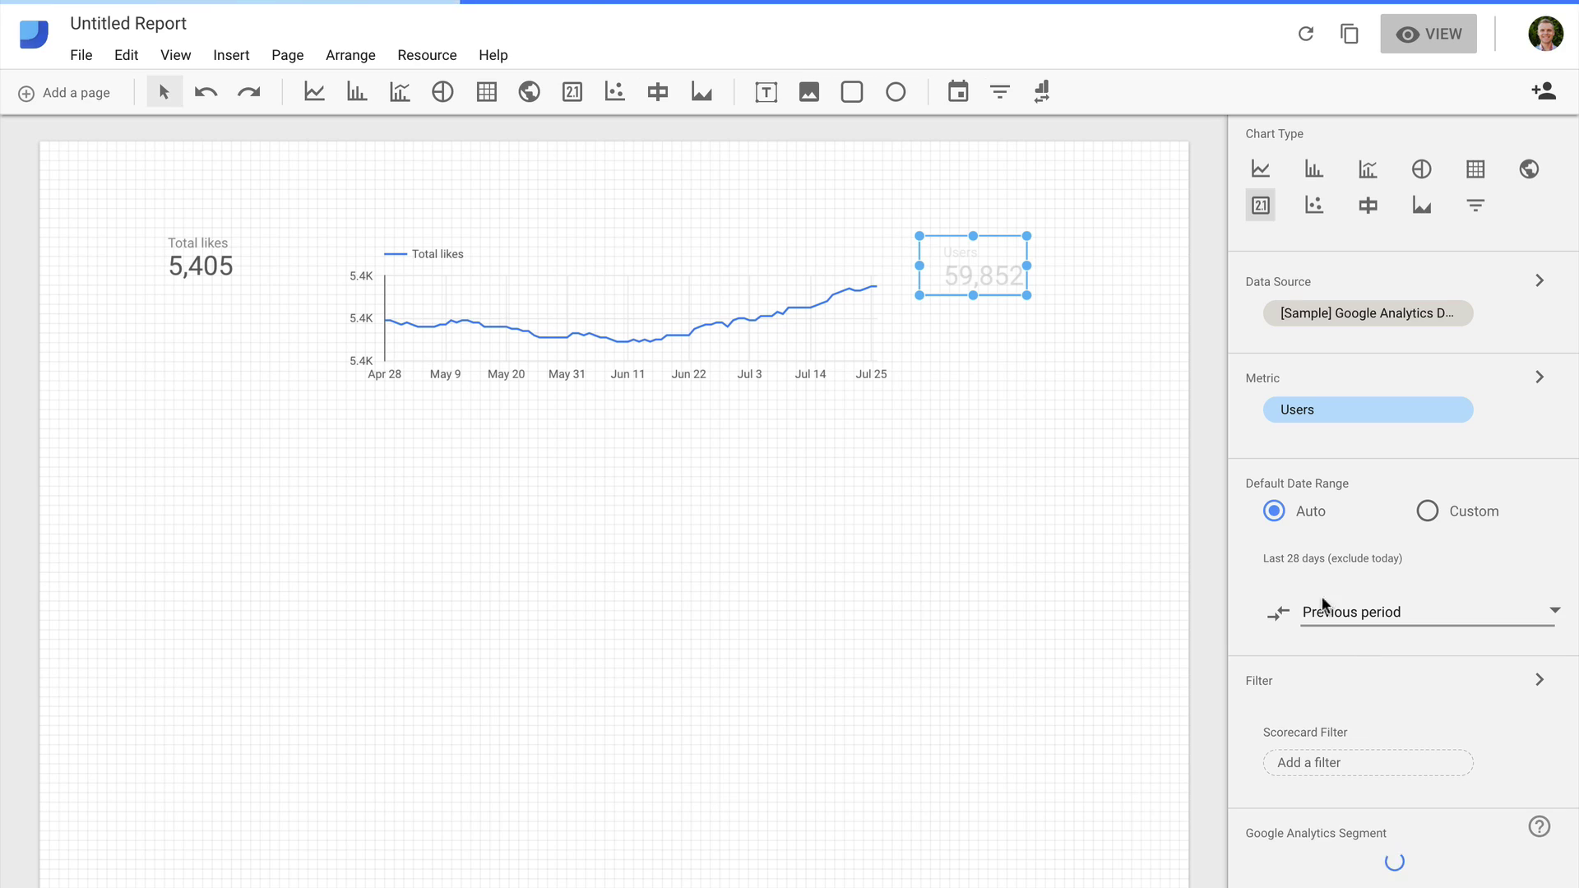
pyautogui.moveTo(1028, 295); pyautogui.dragTo(1048, 296)
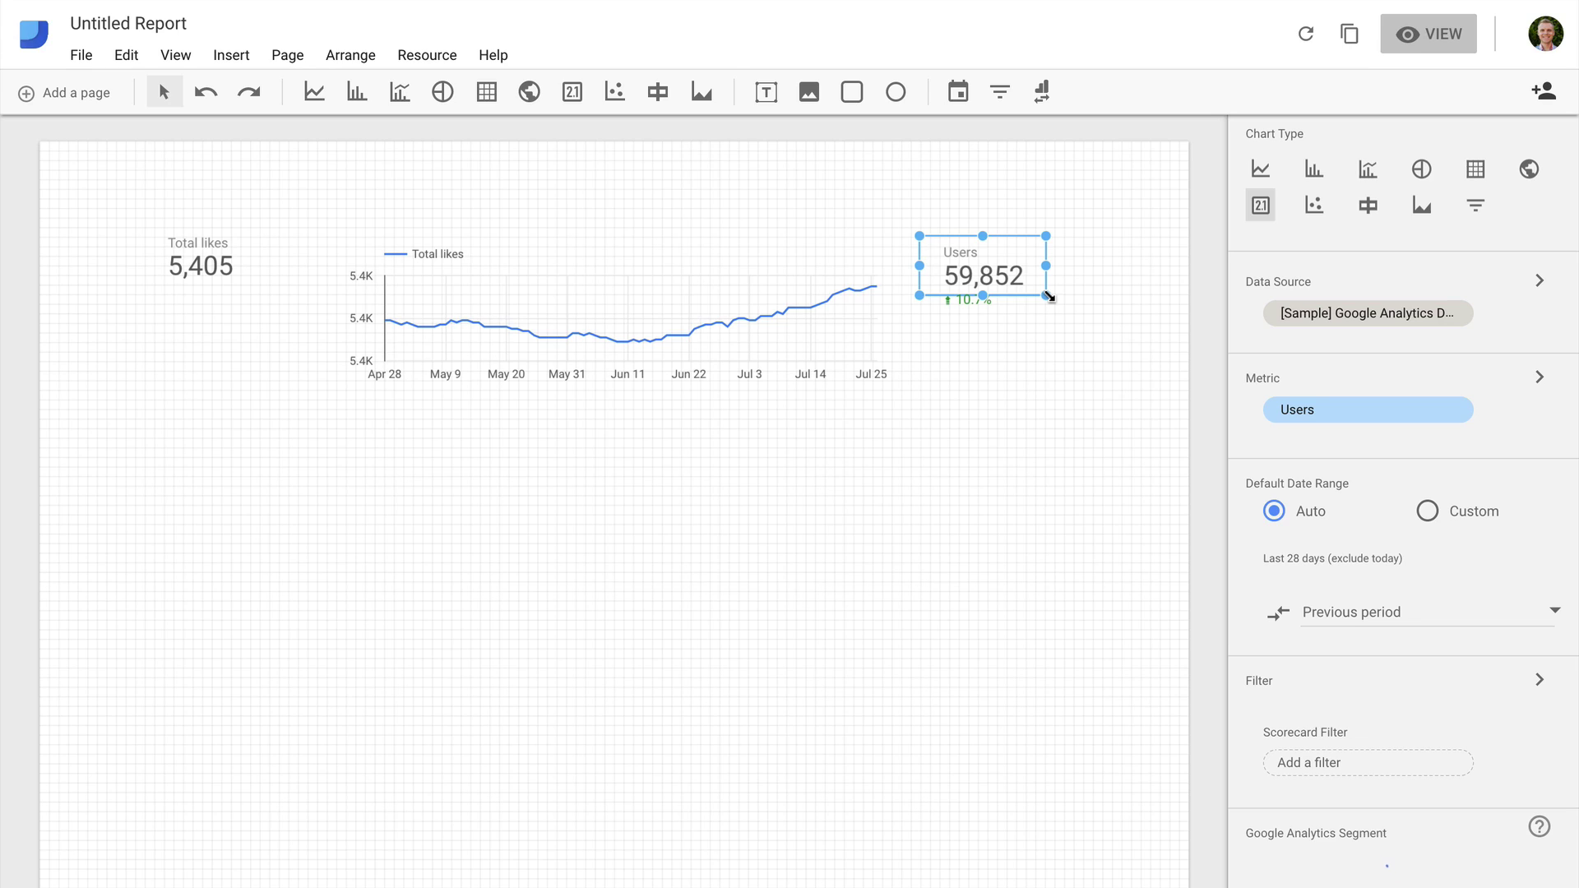
# Create a filter named Facebook for the Users scorecard that includes only Social Network equal to Facebook.
pyautogui.click(1314, 765)
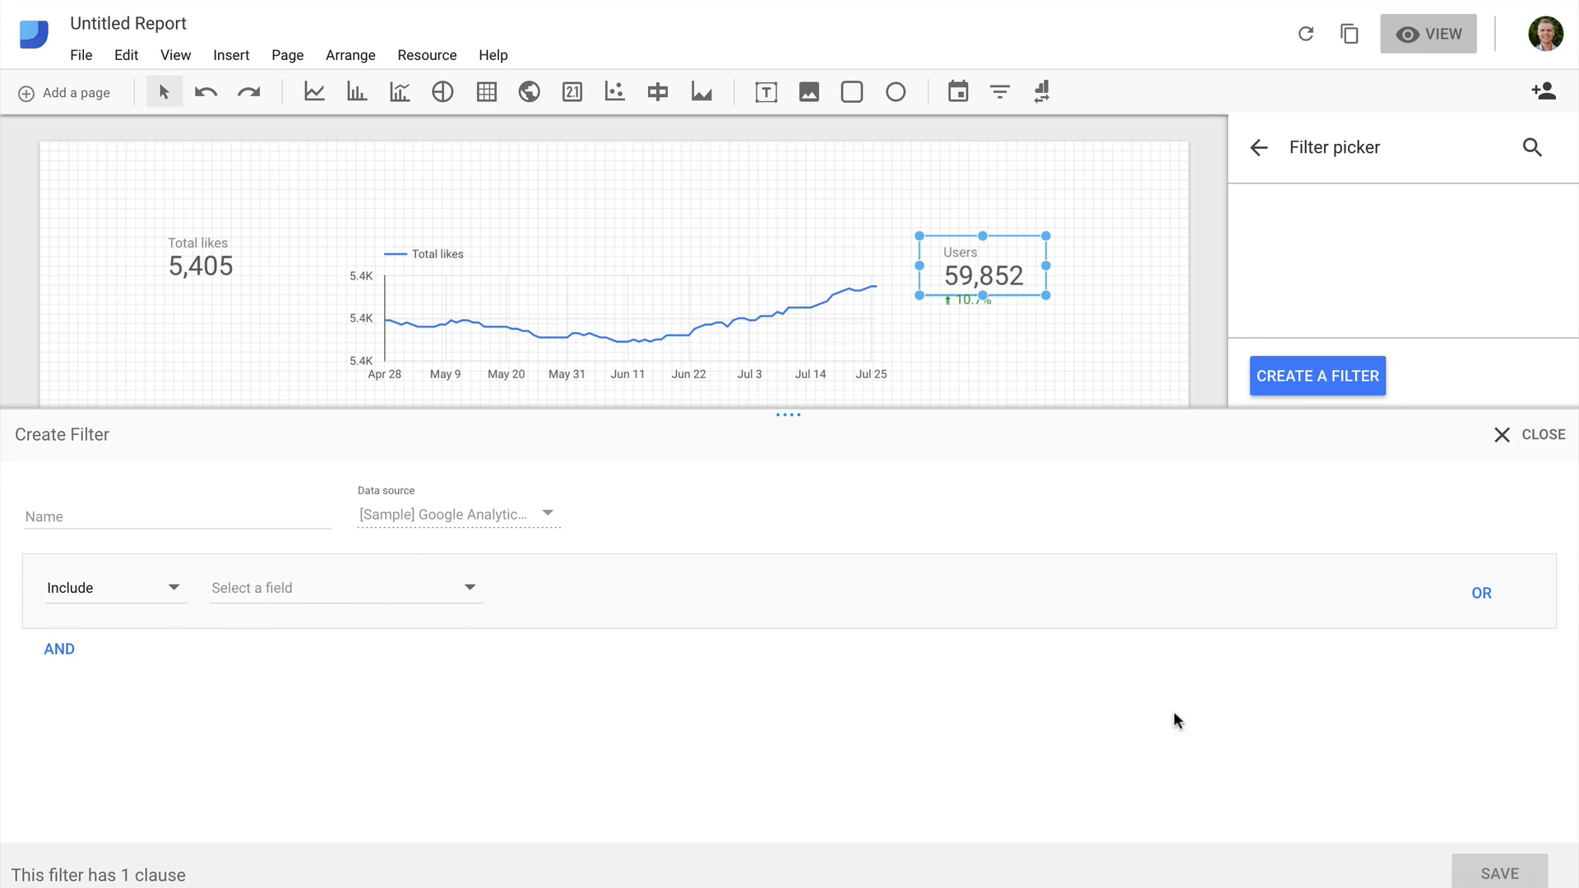
pyautogui.click(470, 589)
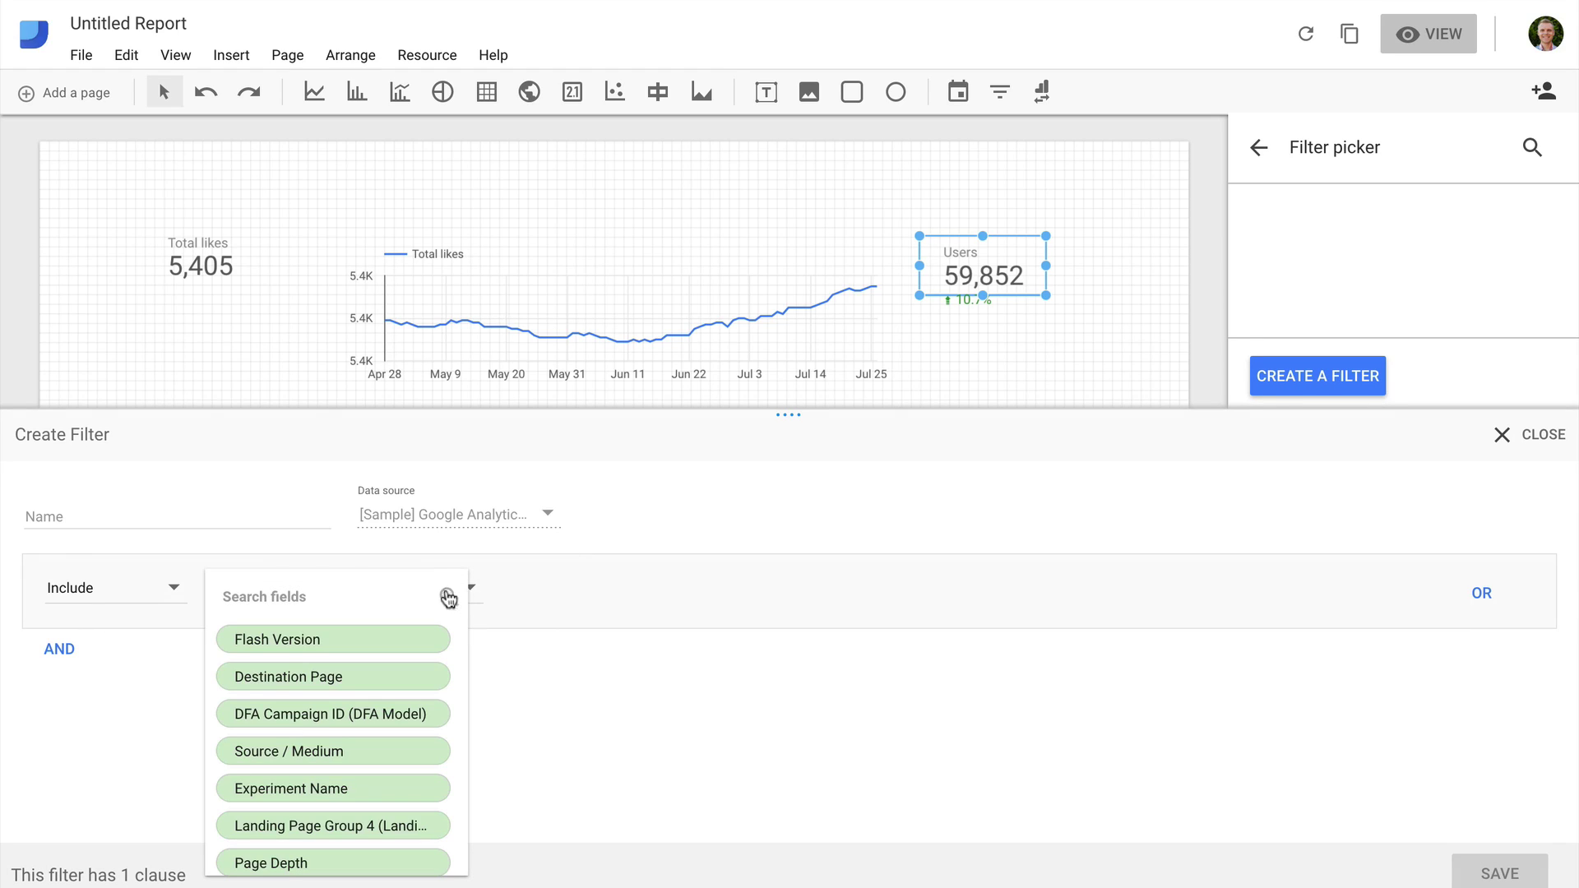
pyautogui.write('social network')
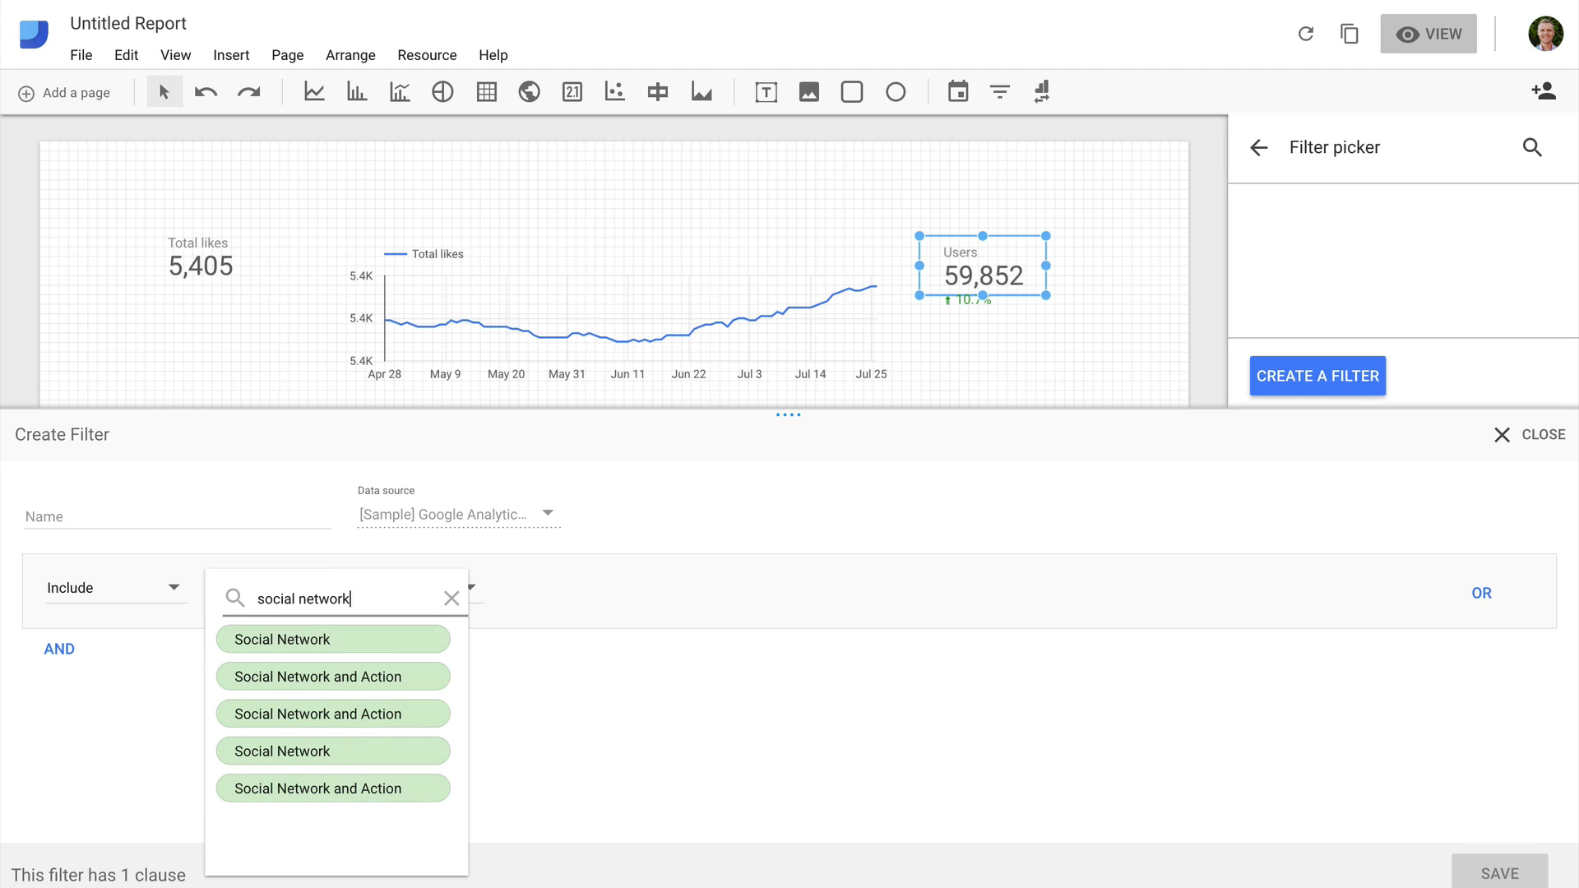
pyautogui.click(391, 750)
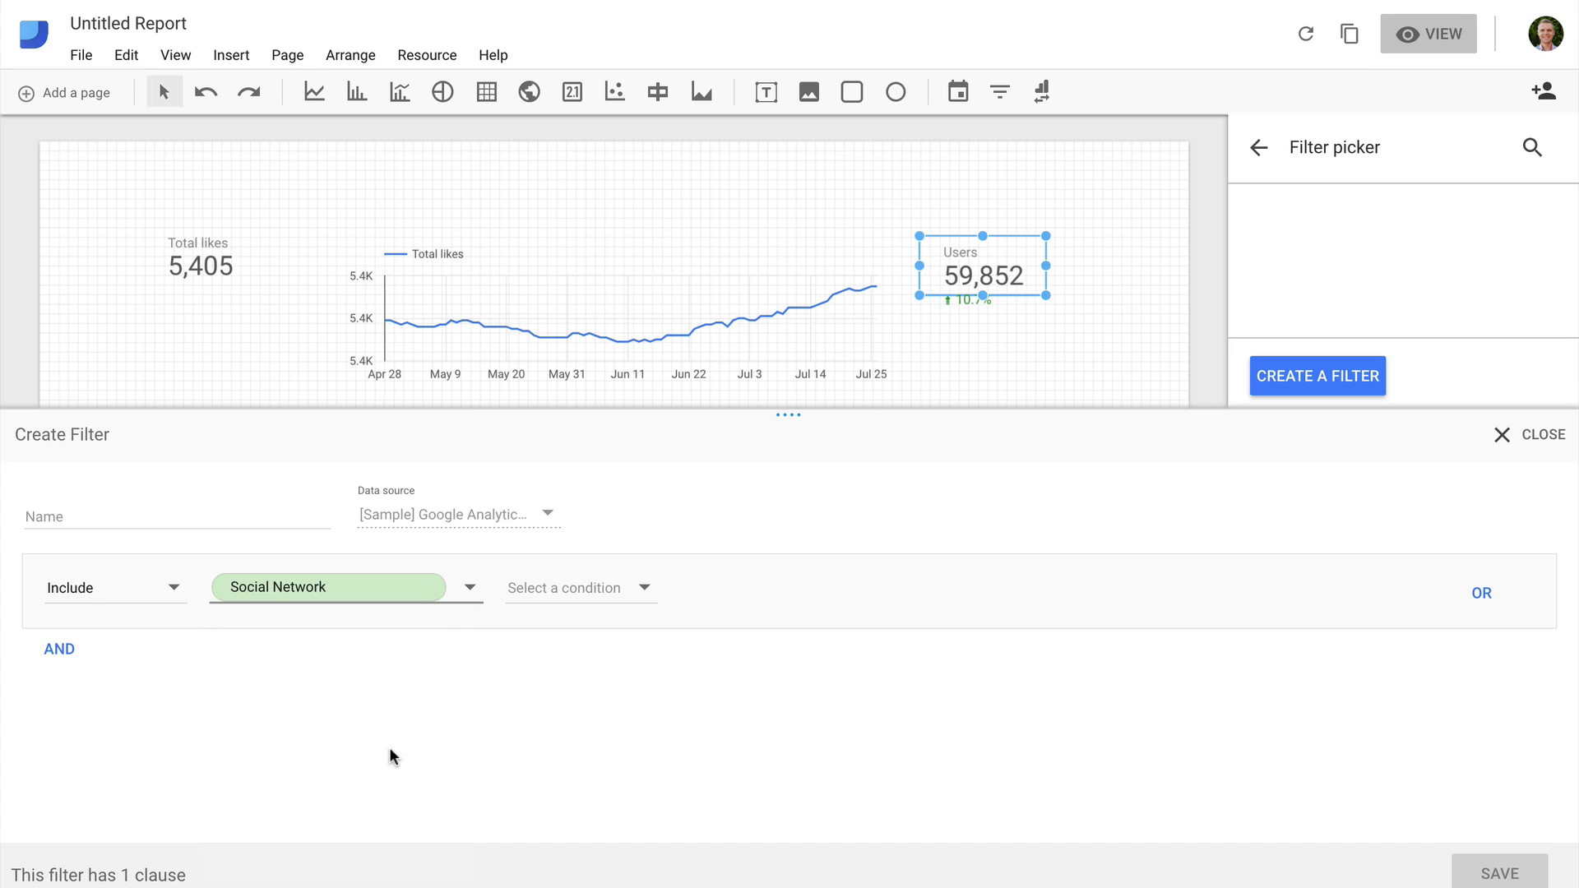
pyautogui.click(584, 605)
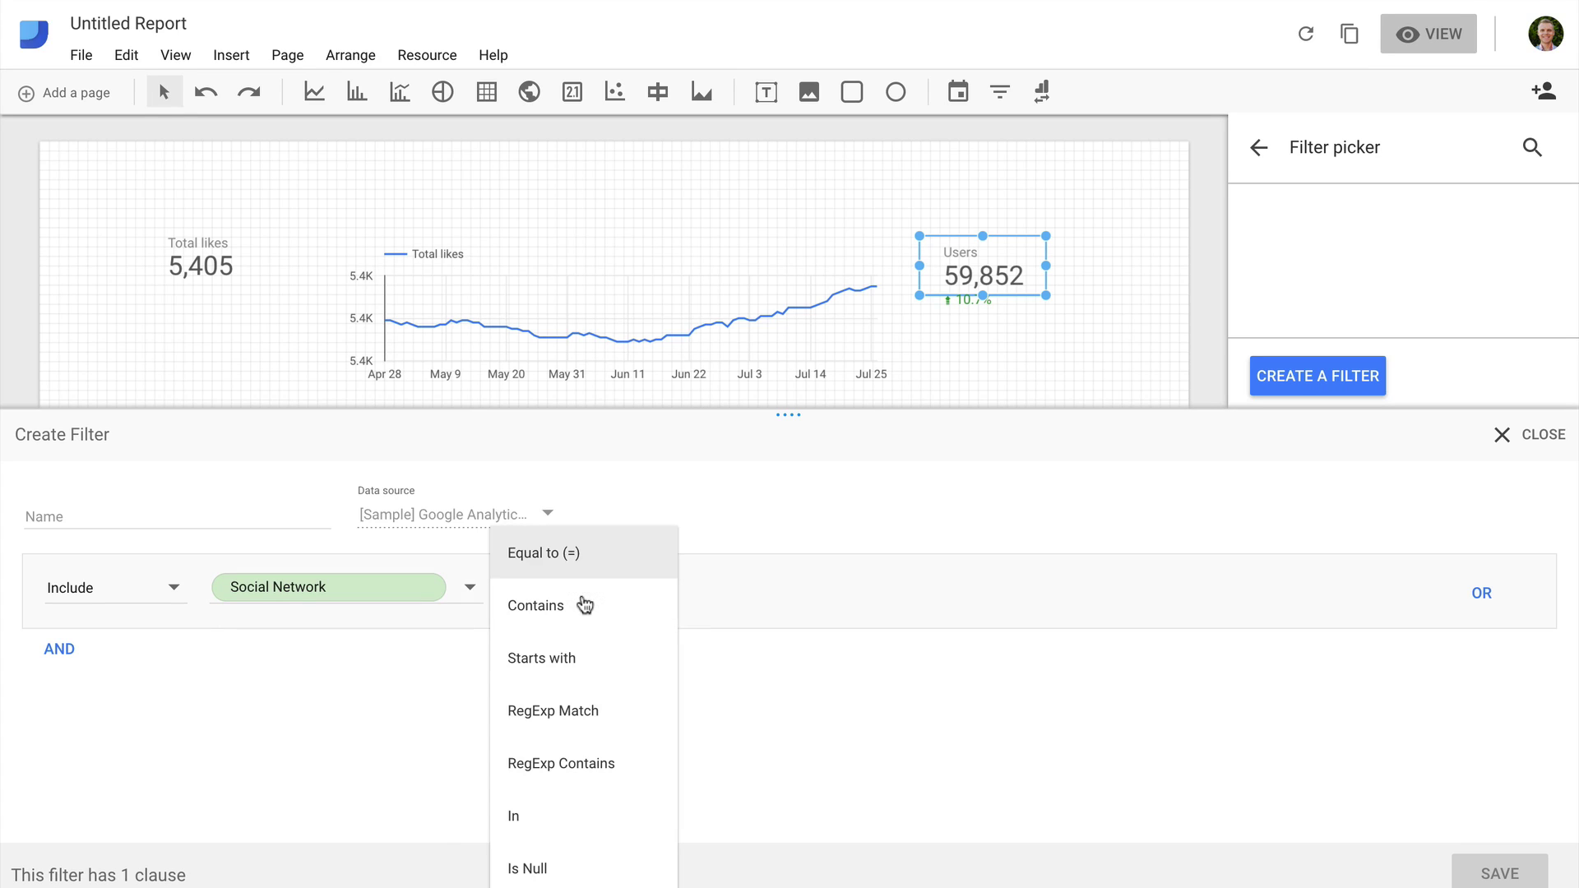
pyautogui.click(566, 552)
pyautogui.click(703, 580)
pyautogui.write('Facebook')
pyautogui.click(247, 516)
pyautogui.write('Facebook')
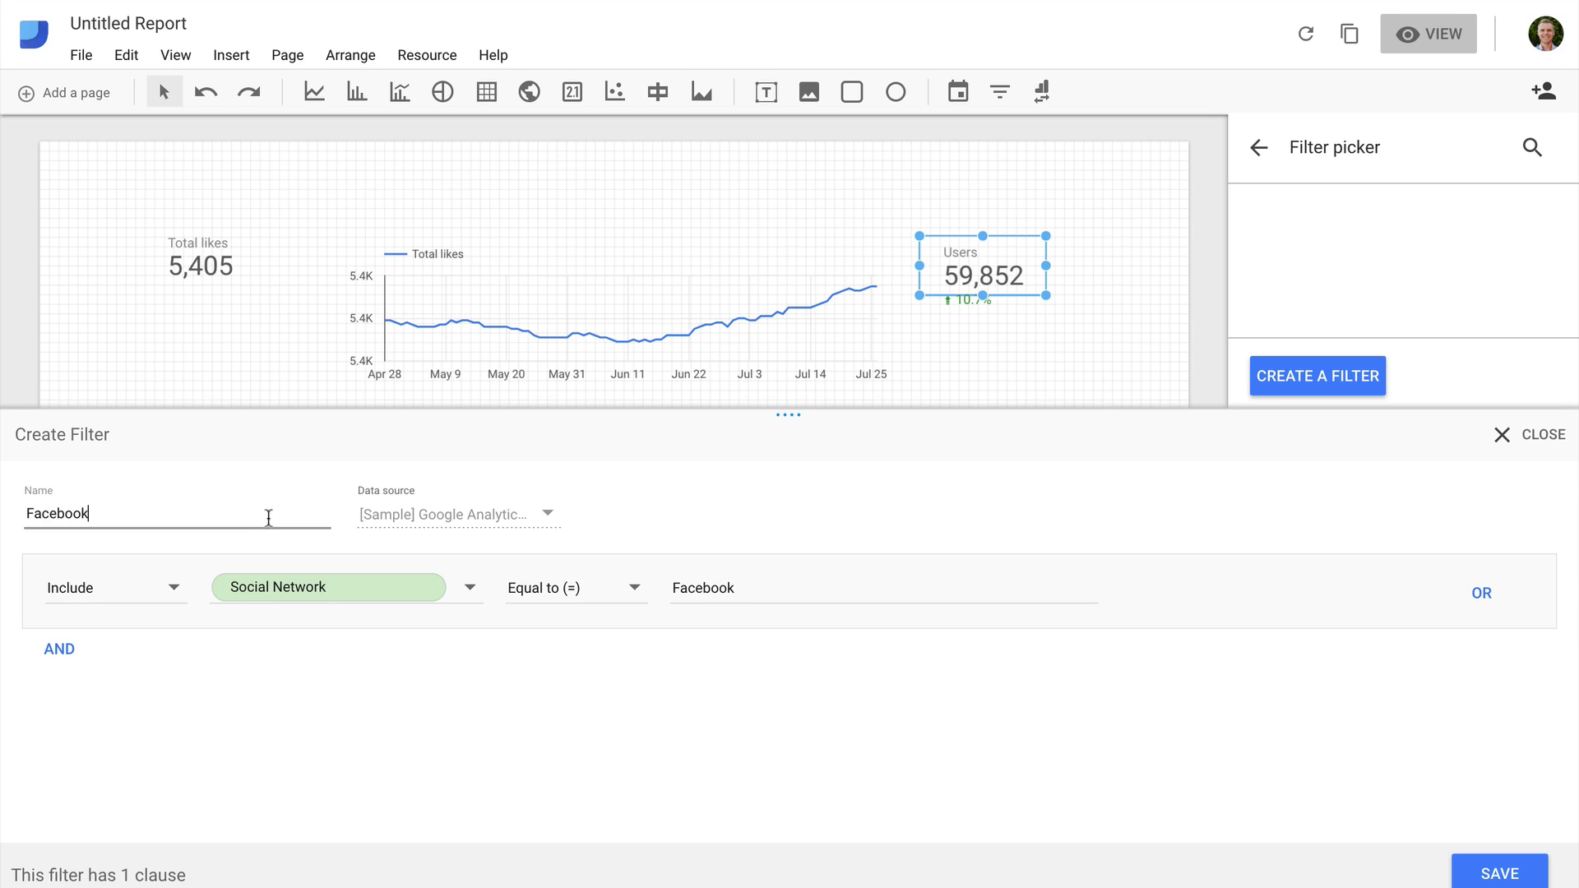
pyautogui.click(1498, 873)
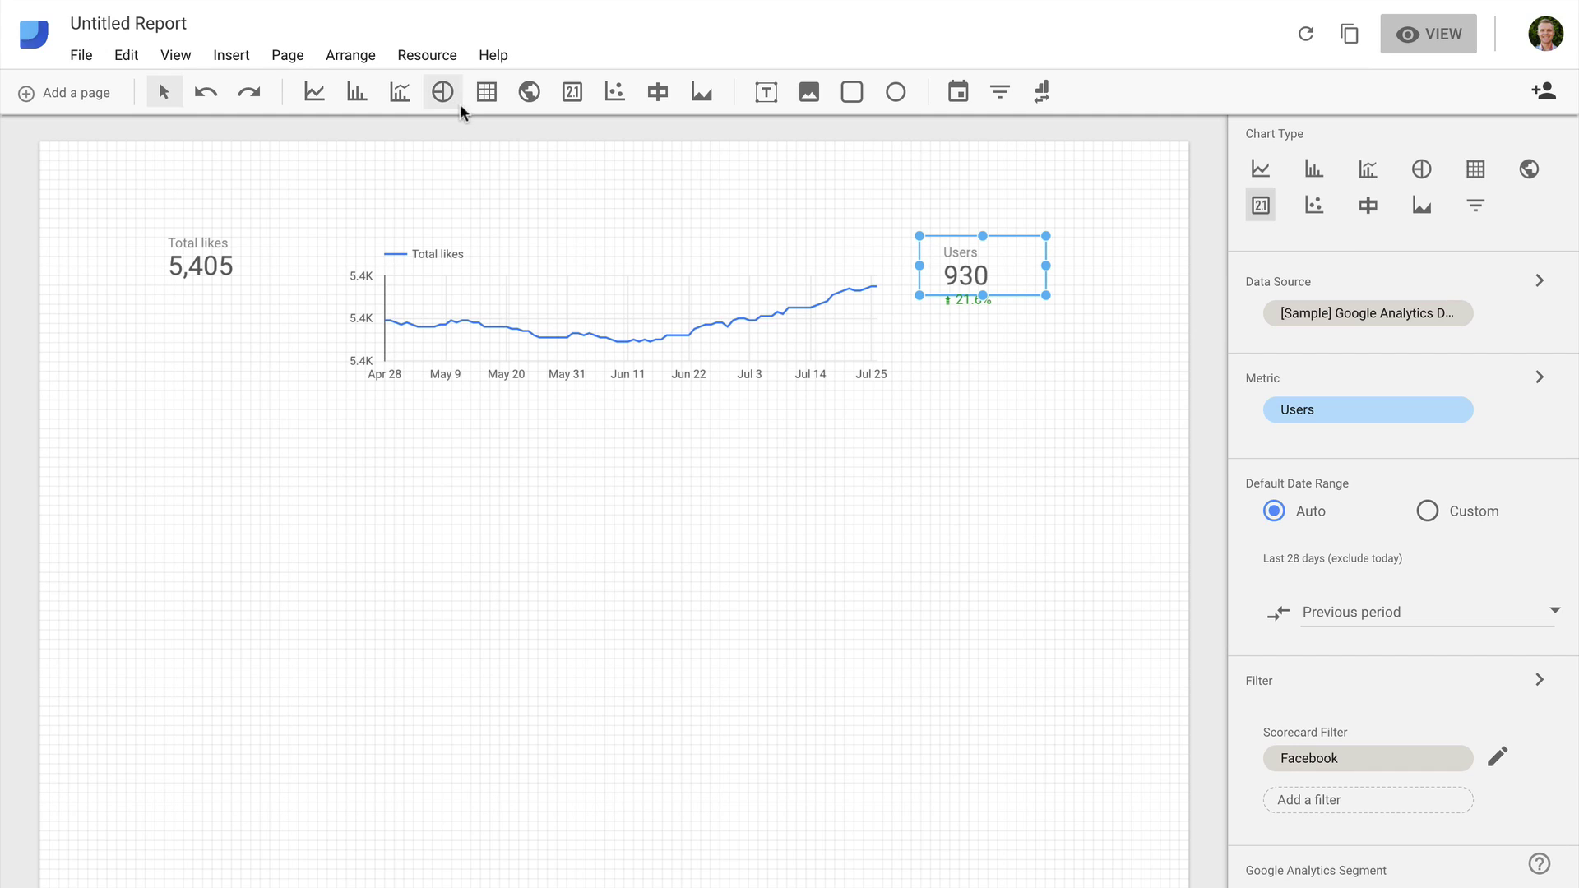
# Add a small time series chart beside the Users scorecard and set its metric to Users.
pyautogui.click(307, 95)
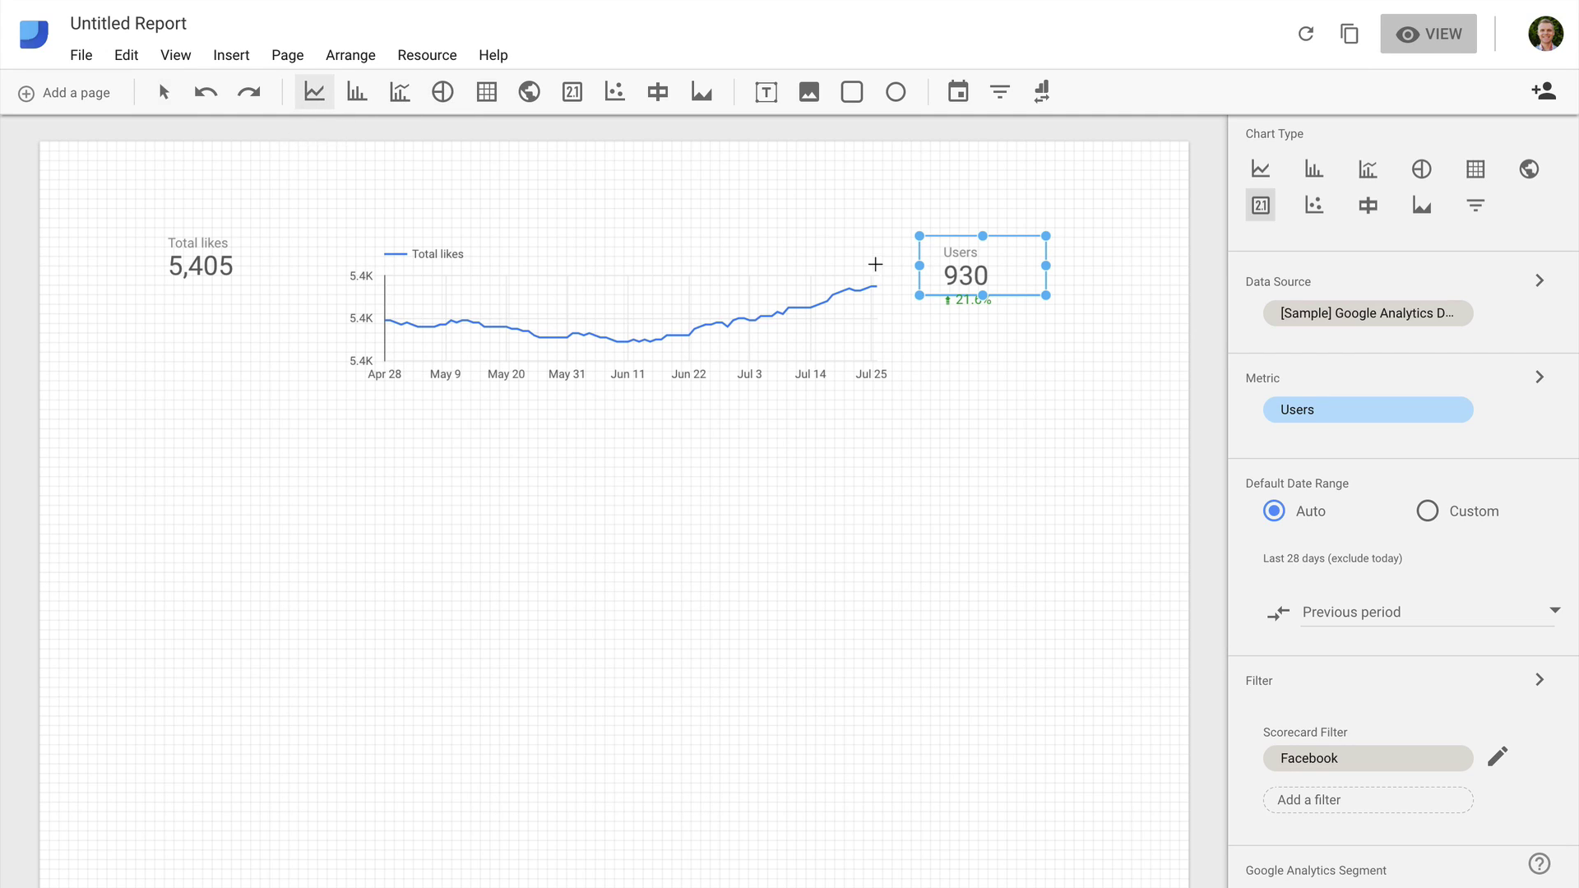
pyautogui.moveTo(1058, 243); pyautogui.dragTo(1185, 305)
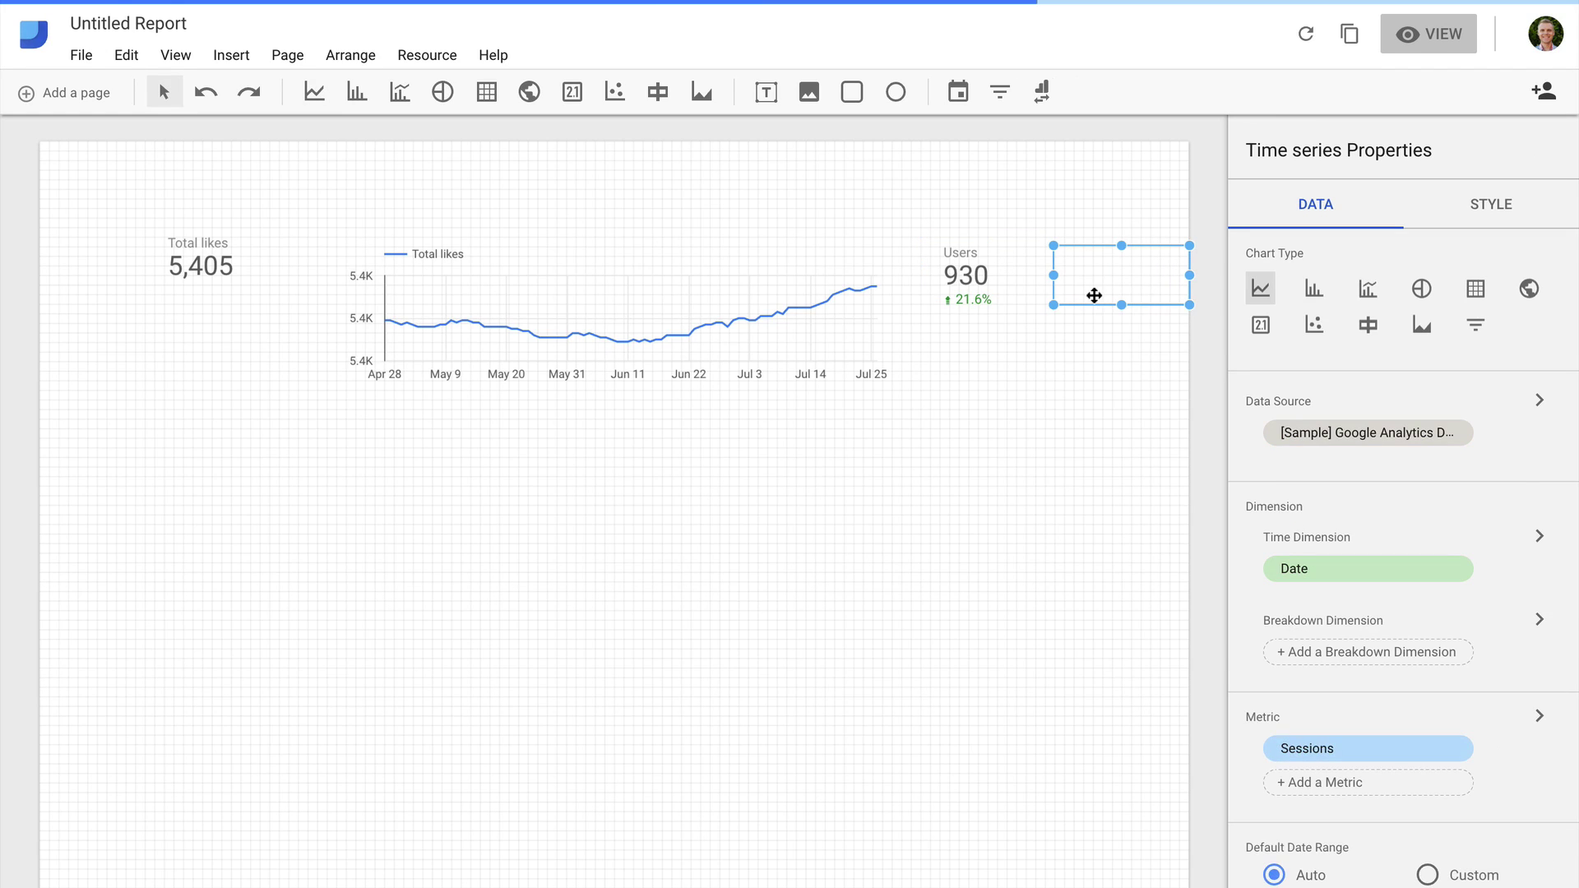
pyautogui.click(1382, 749)
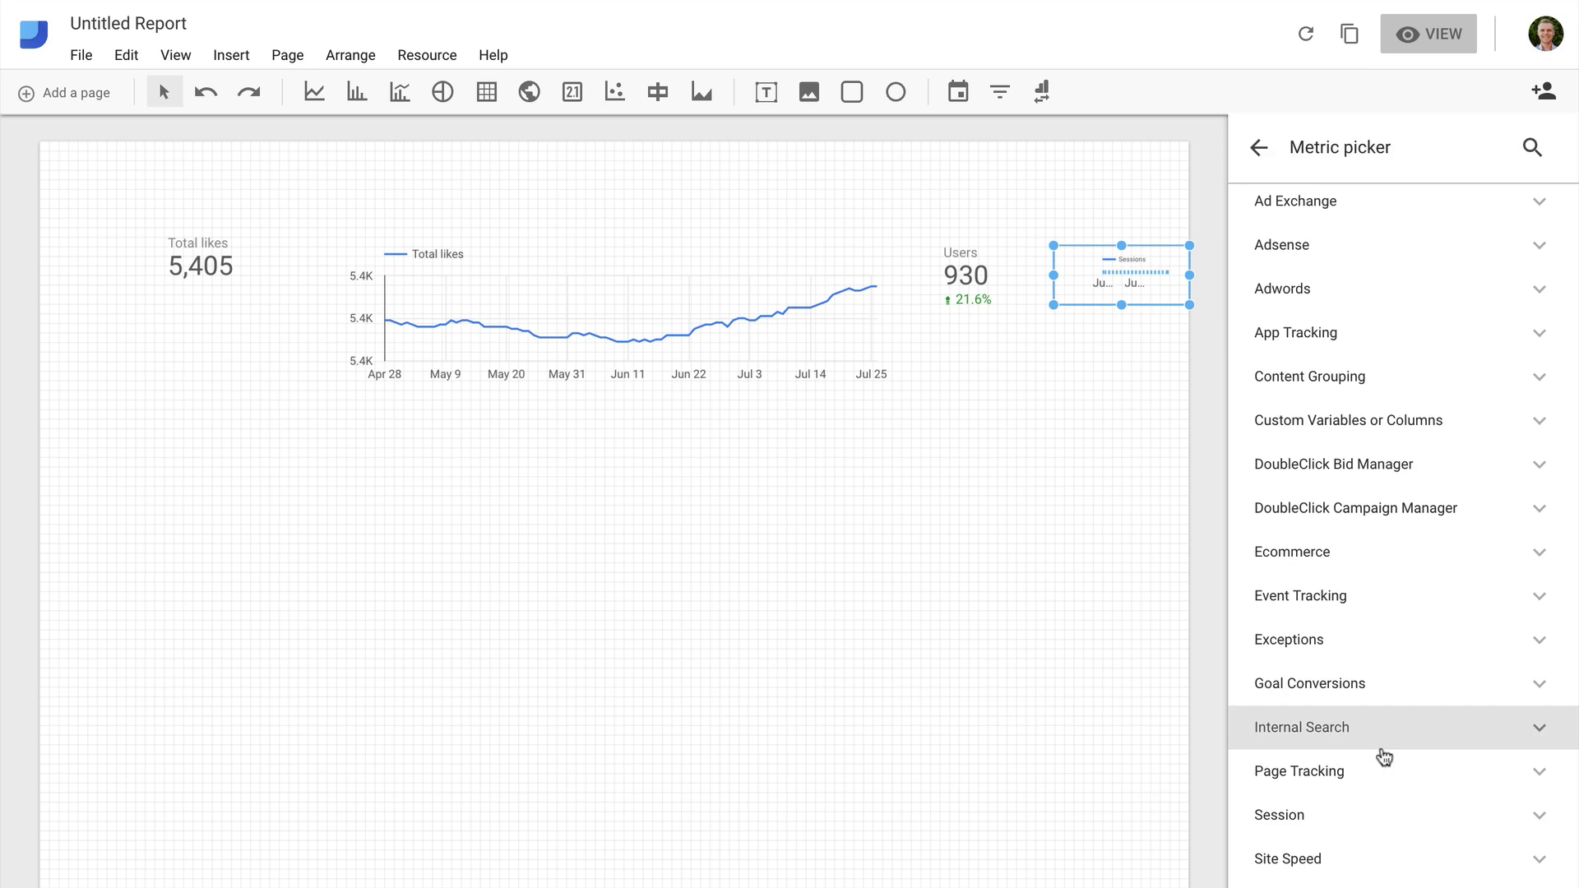
pyautogui.click(1532, 153)
pyautogui.write('users')
pyautogui.click(1342, 678)
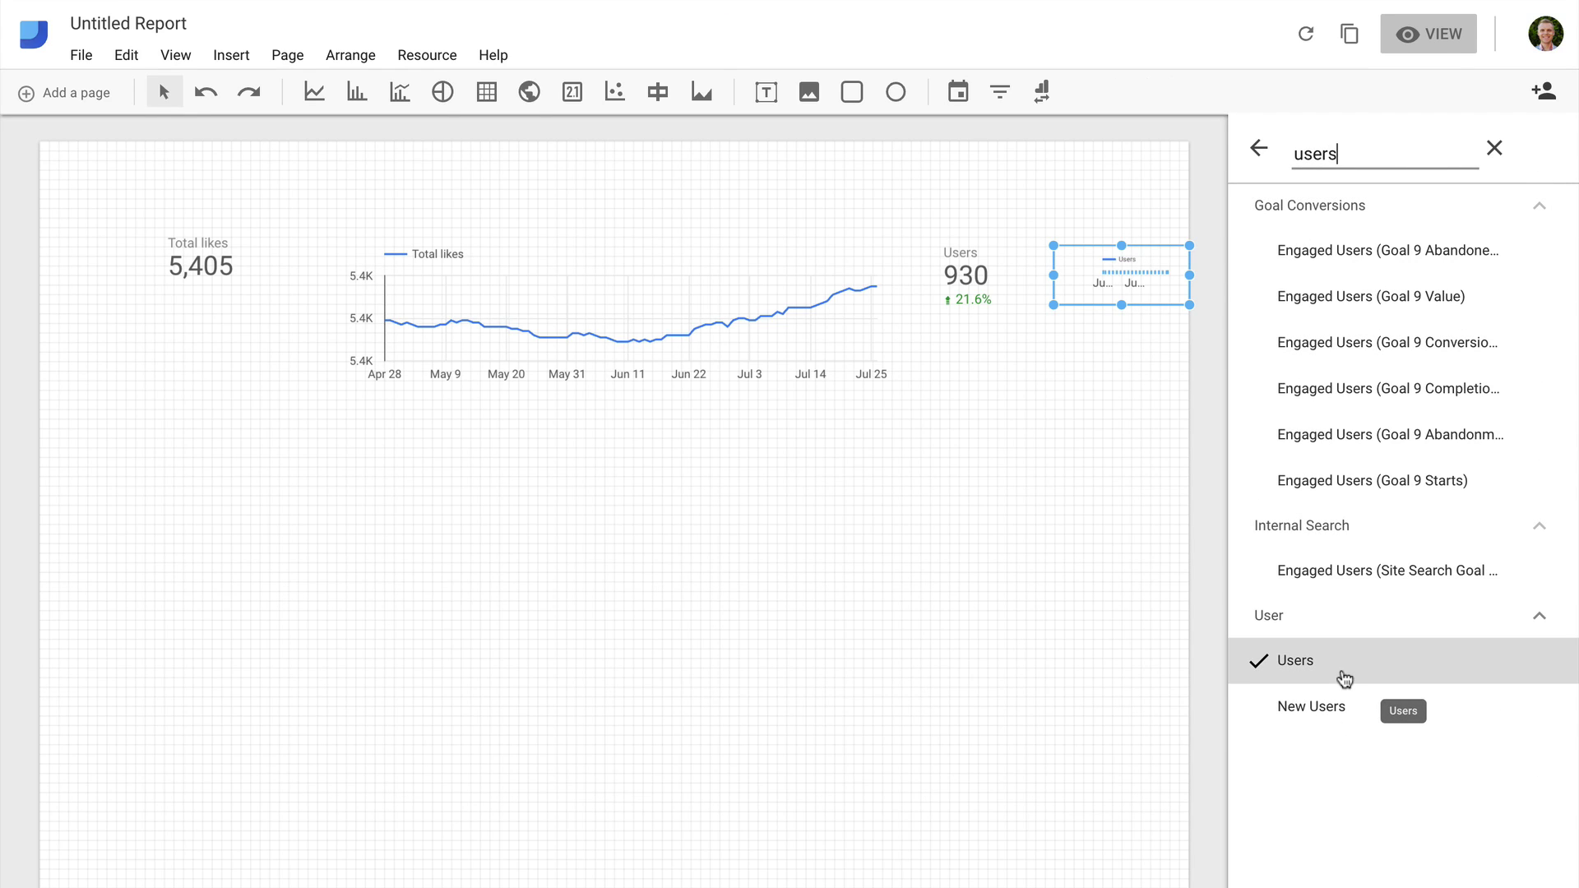
pyautogui.click(1258, 153)
# Apply the existing Facebook filter to the small Users time series chart.
pyautogui.scroll(-5, 1368, 593)
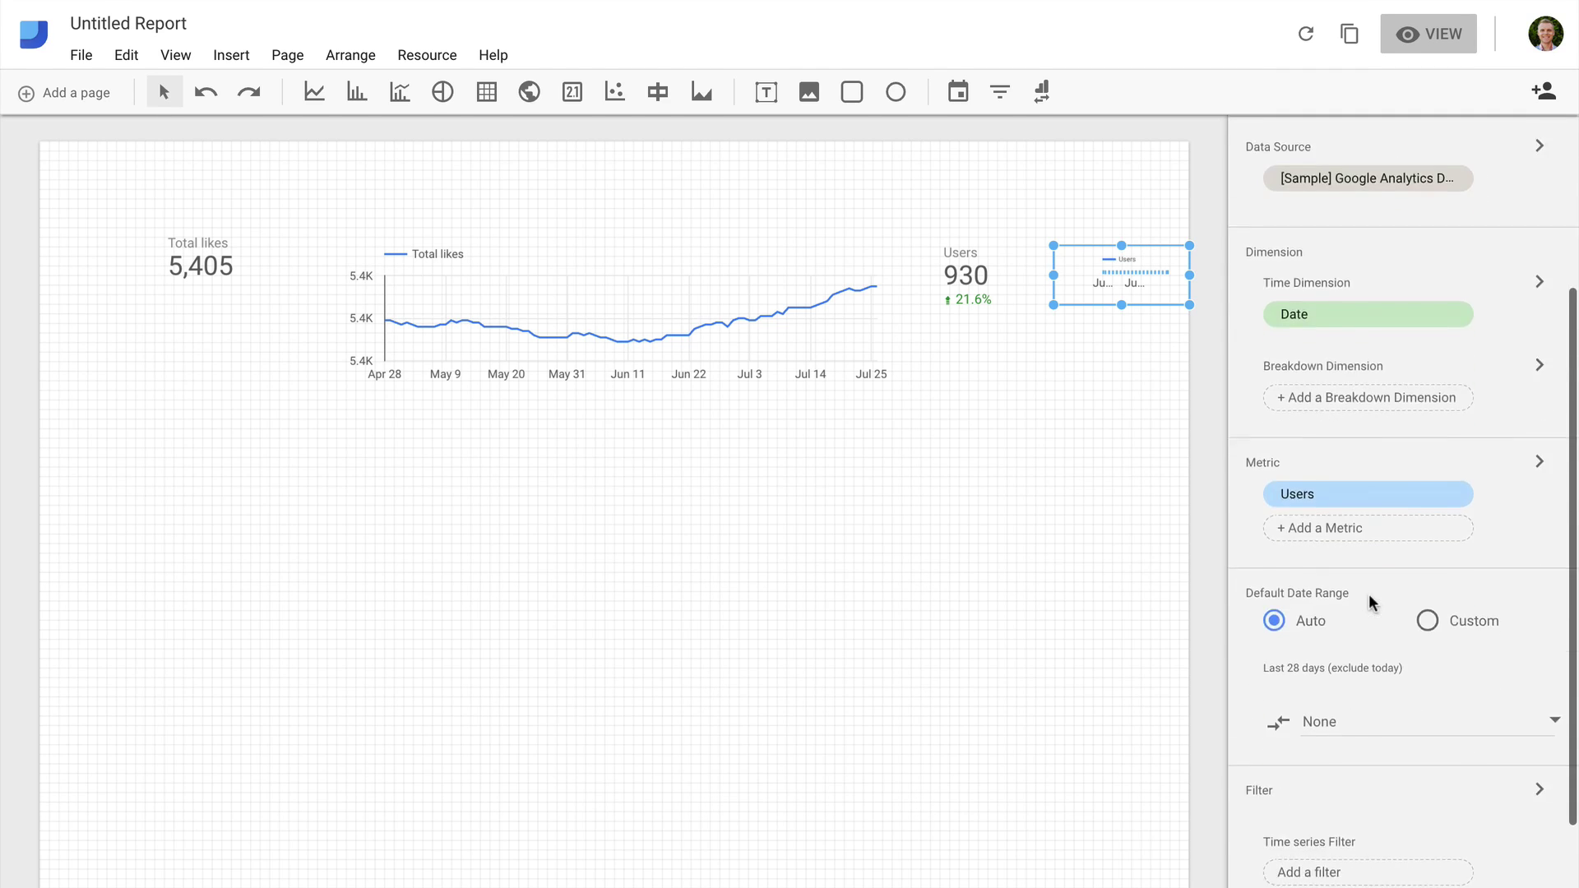
pyautogui.click(1325, 765)
pyautogui.click(1314, 208)
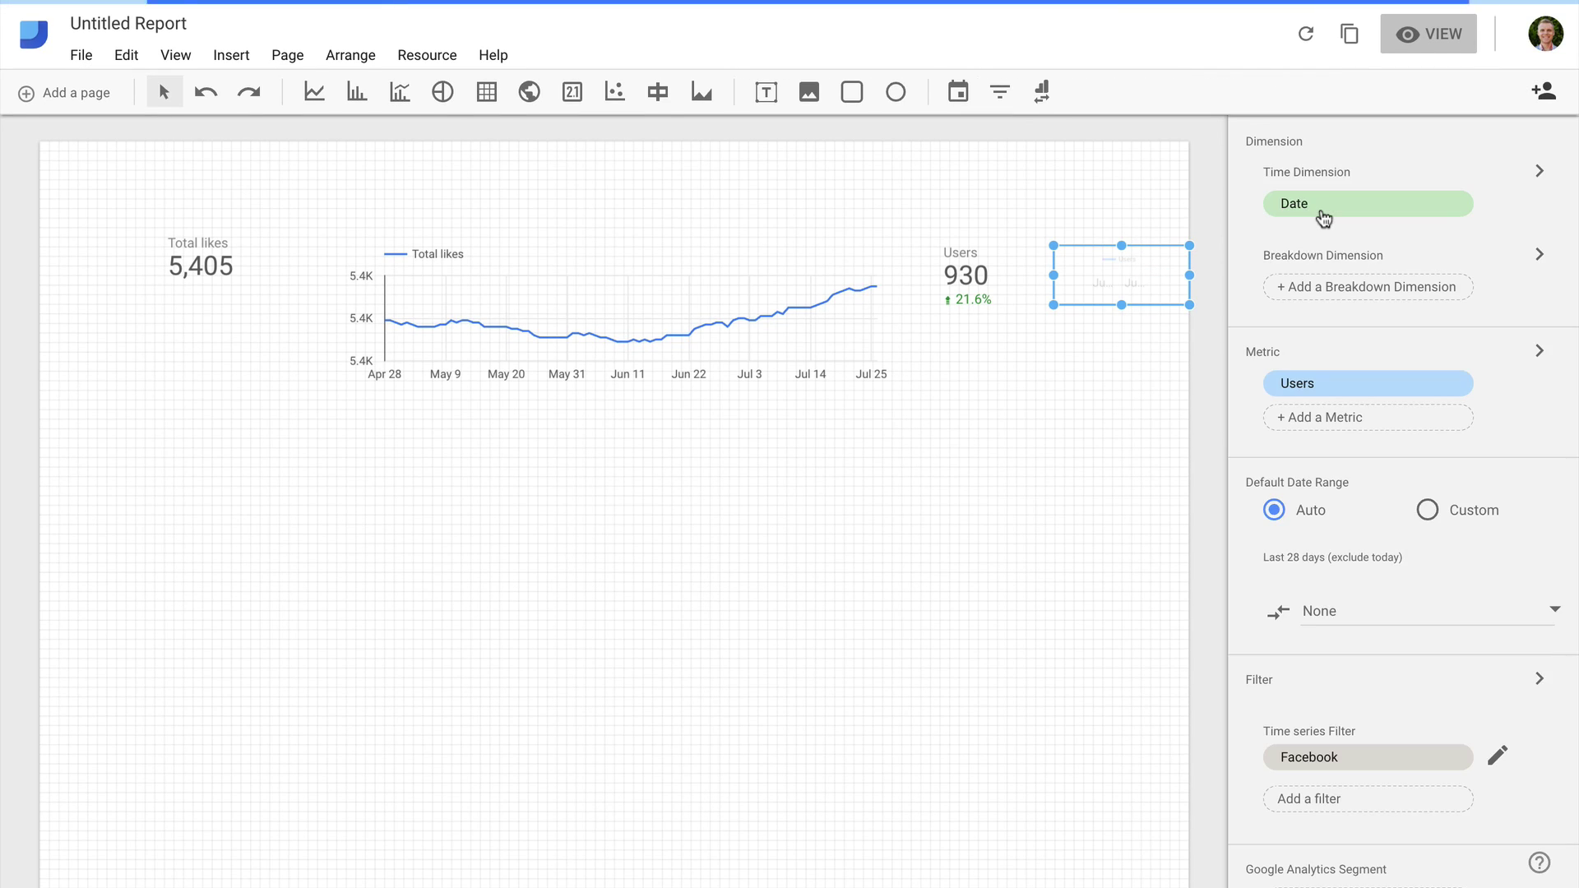
# Hide the axes of the small Users time series chart and refresh the report.
pyautogui.scroll(5, 1323, 215)
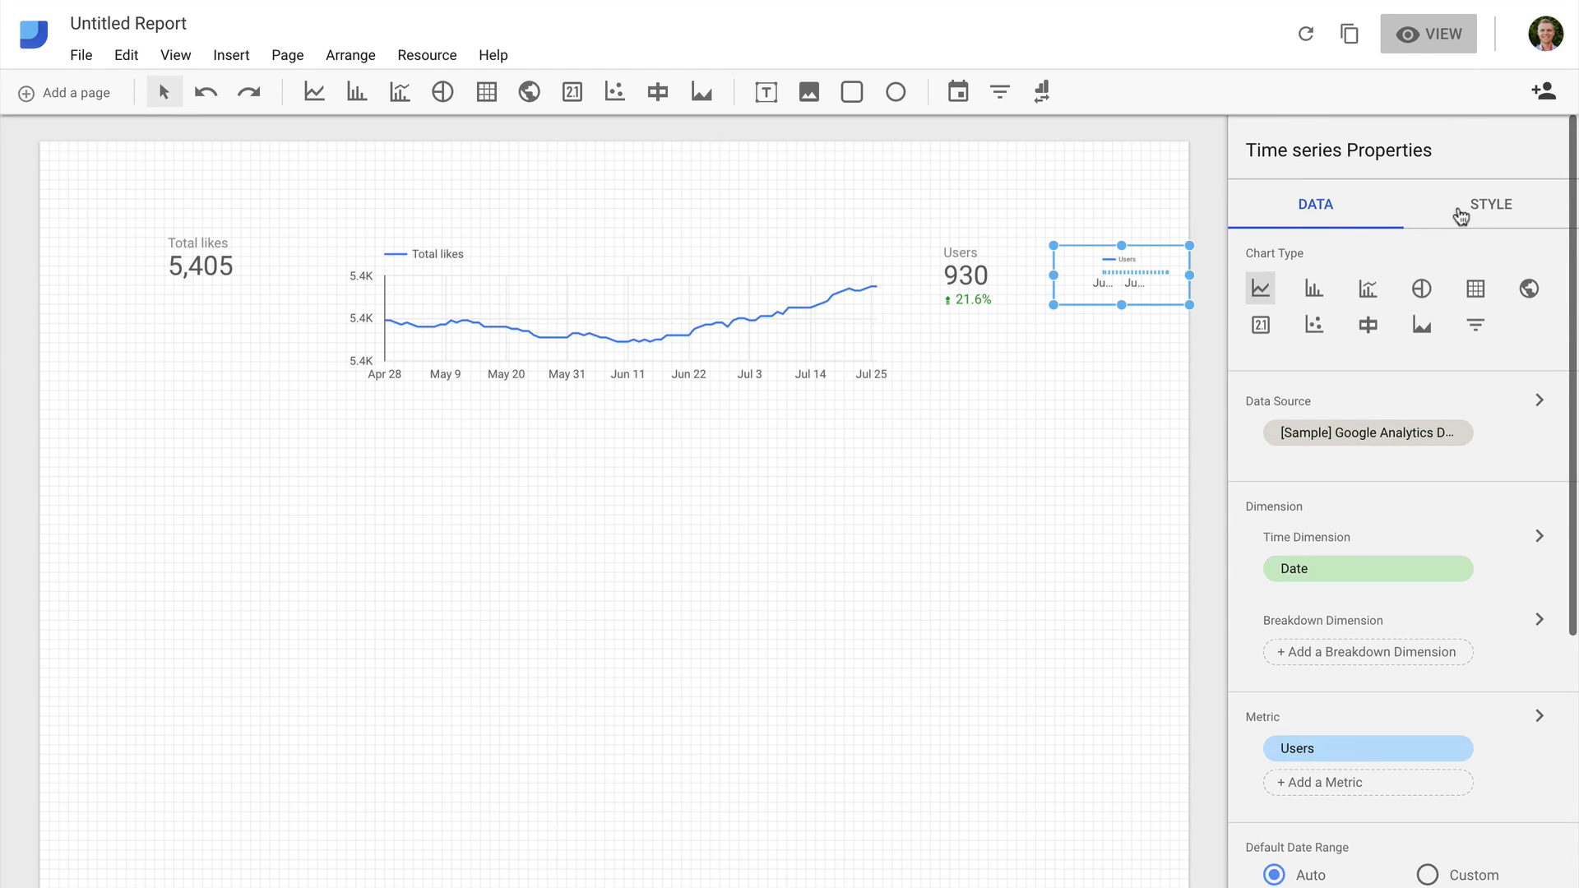
pyautogui.click(1463, 215)
pyautogui.scroll(-2, 1316, 461)
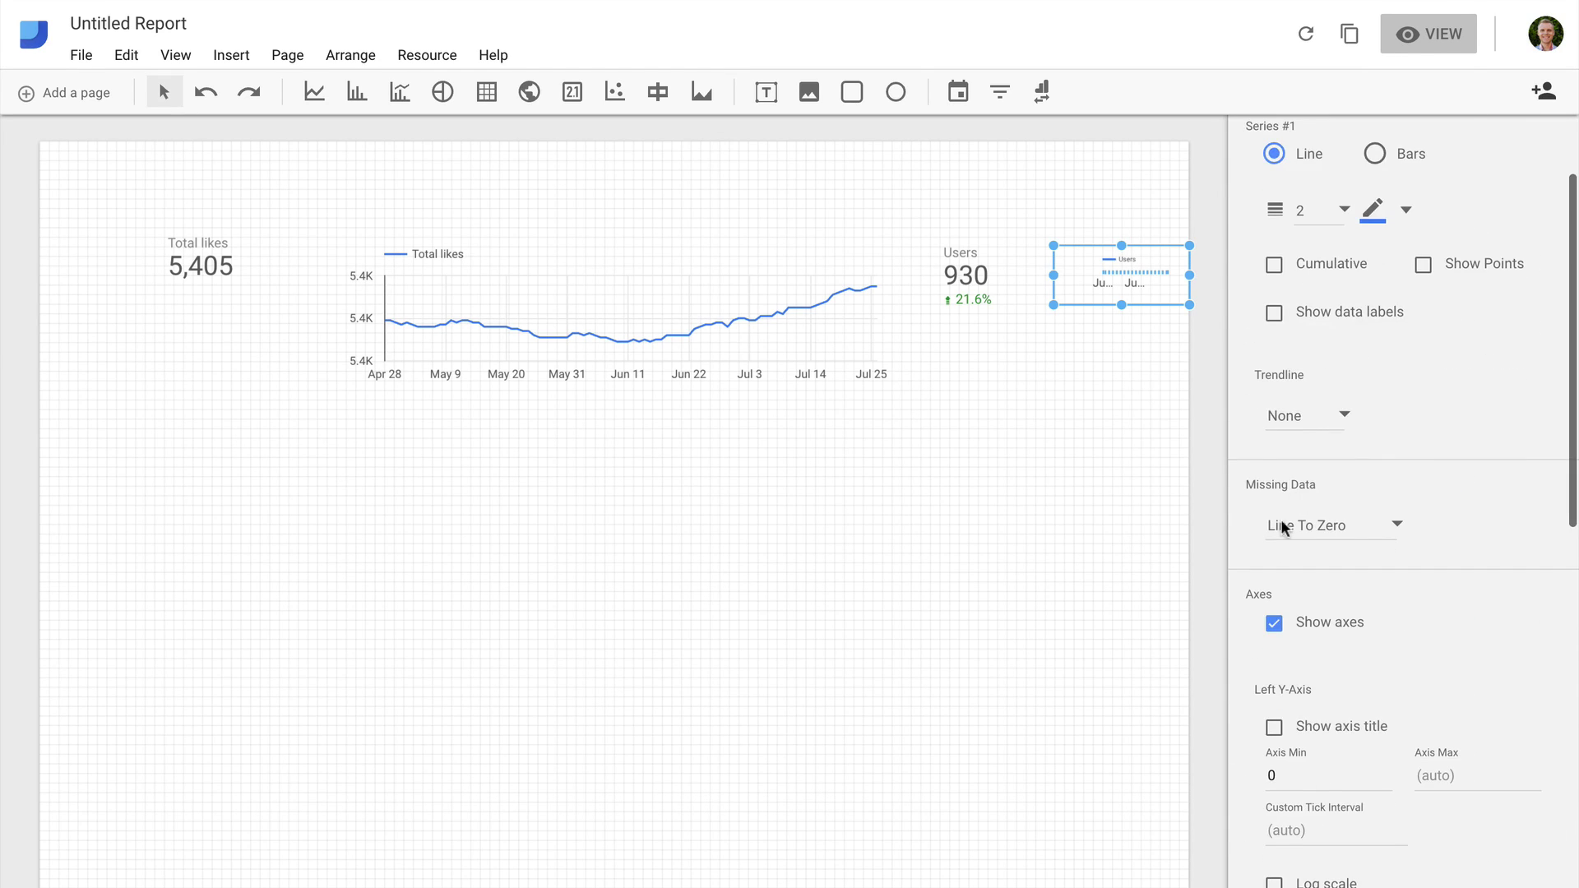
pyautogui.click(1270, 623)
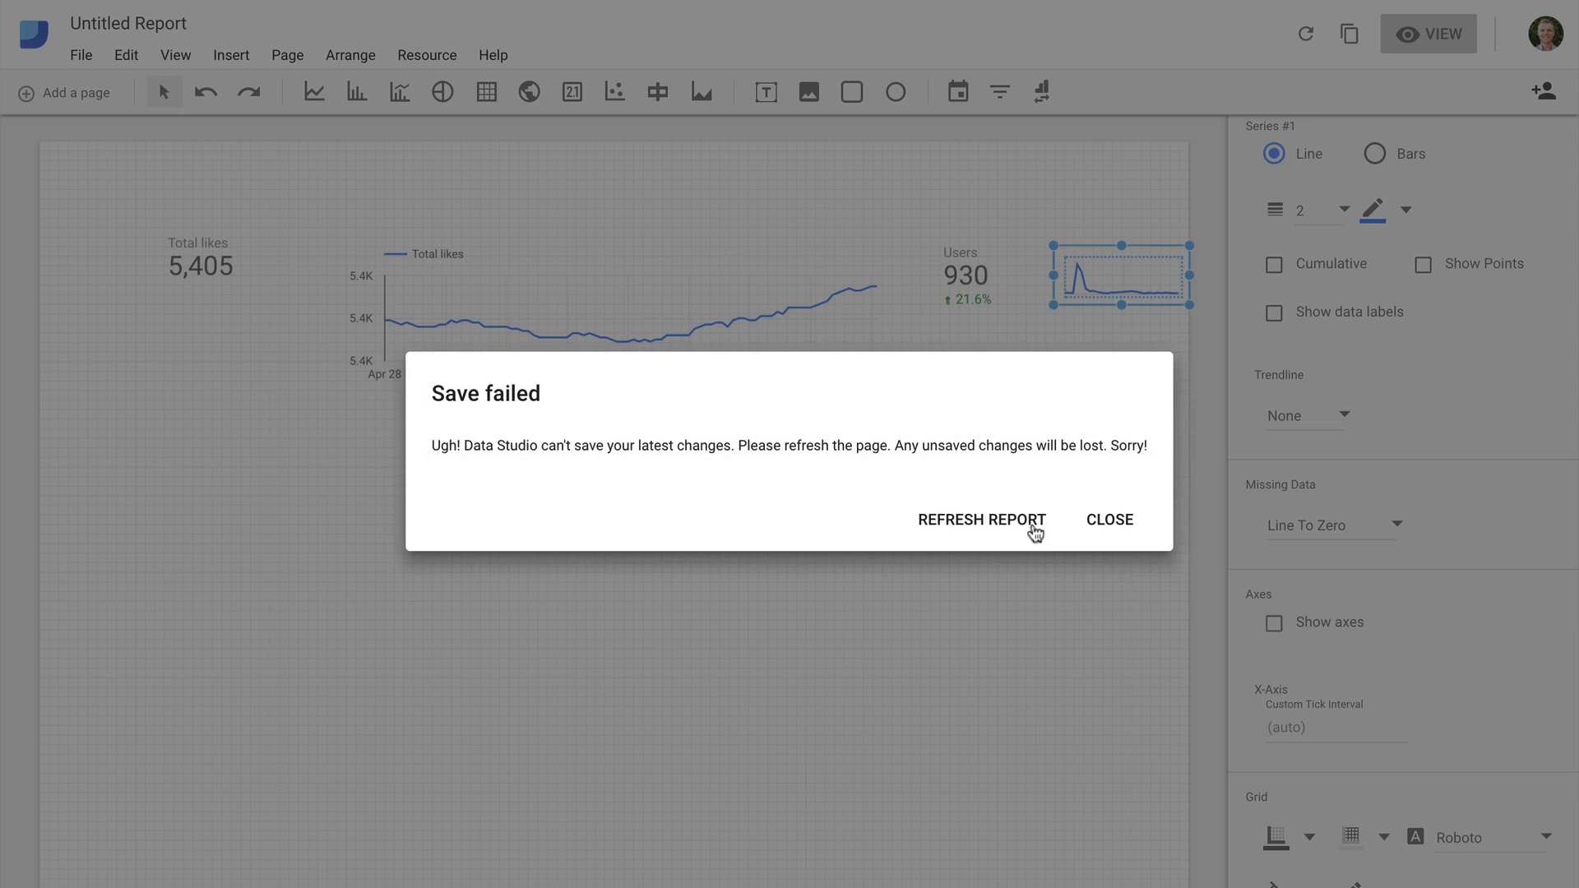
pyautogui.click(1032, 525)
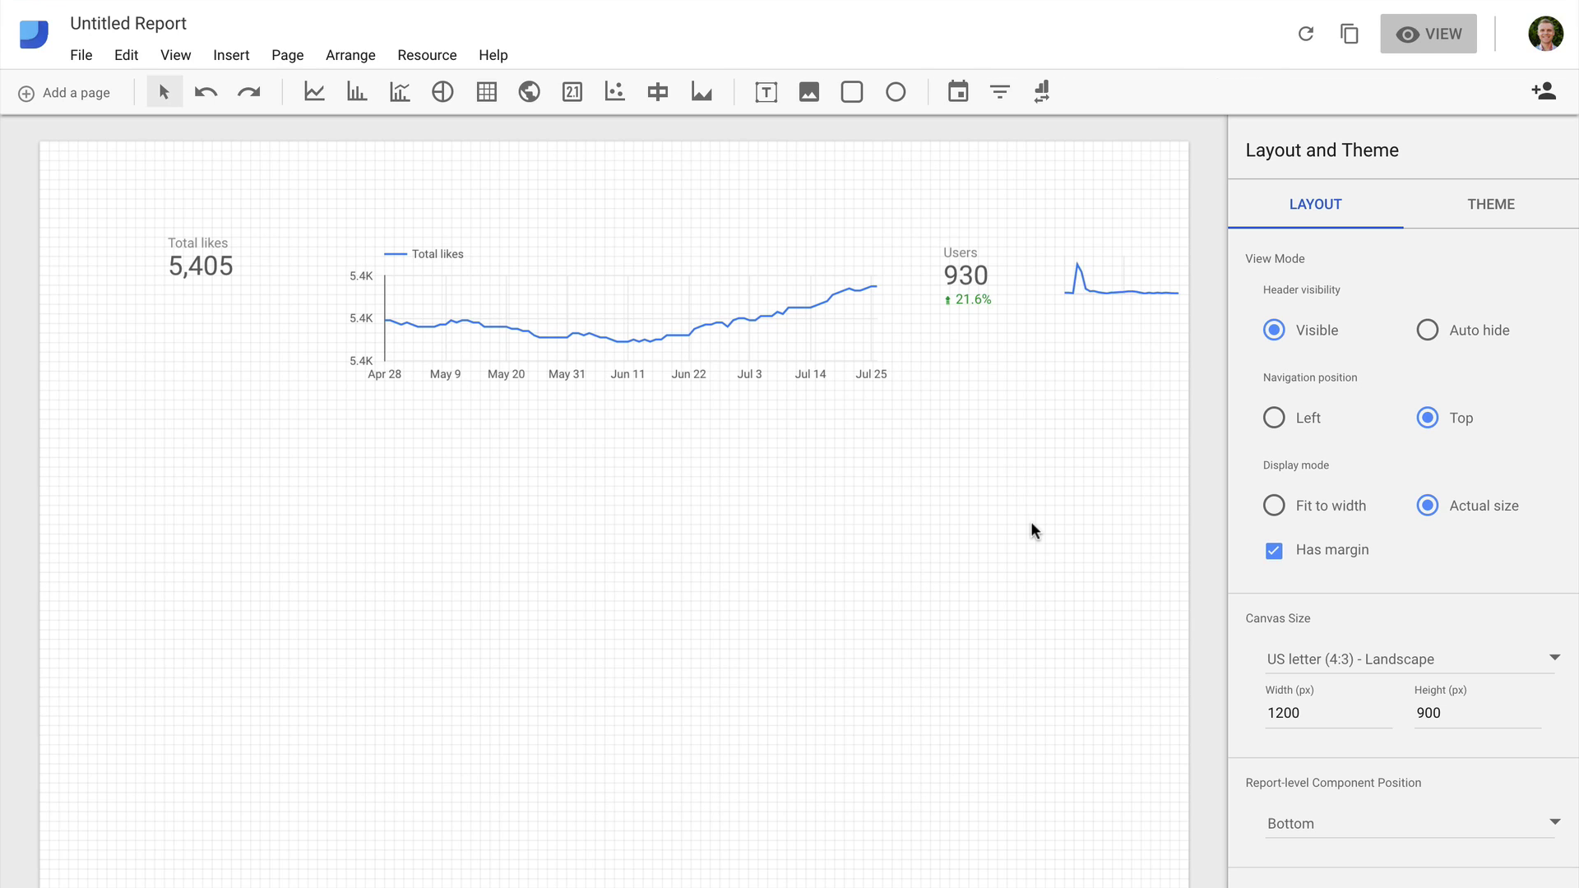
# Move the small Users chart closer to the Users scorecard and place a duplicate of both directly beneath them.
pyautogui.click(1079, 290)
pyautogui.moveTo(1117, 280); pyautogui.dragTo(941, 227)
pyautogui.click(1120, 320)
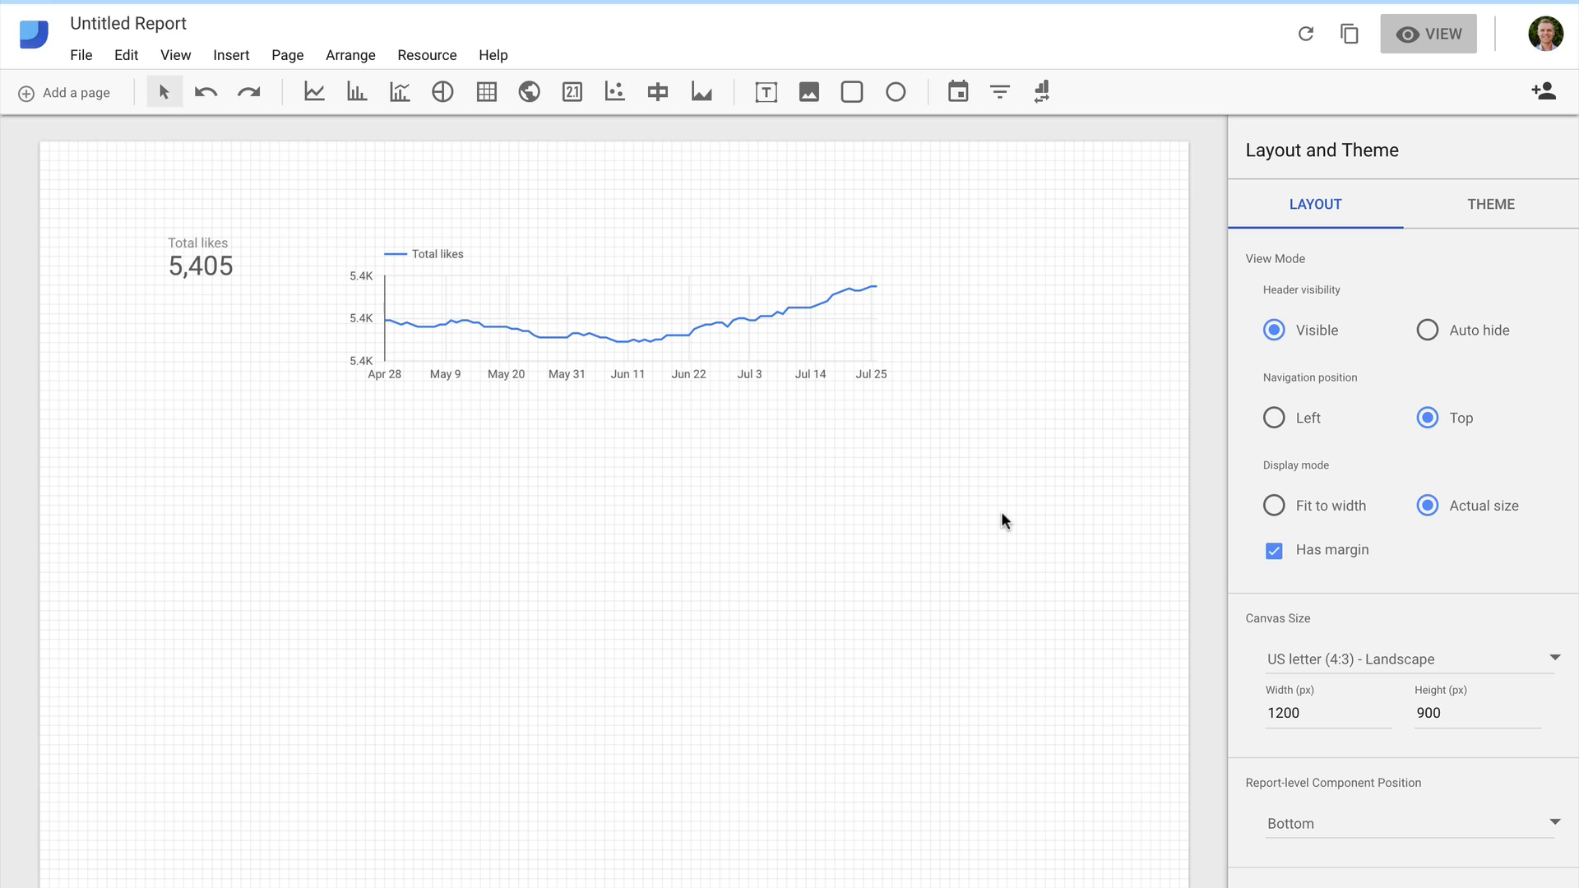
pyautogui.click(1000, 321)
pyautogui.keyDown('shift'); pyautogui.click(1093, 310); pyautogui.keyUp('shift')
pyautogui.moveTo(1093, 310); pyautogui.dragTo(1083, 360)
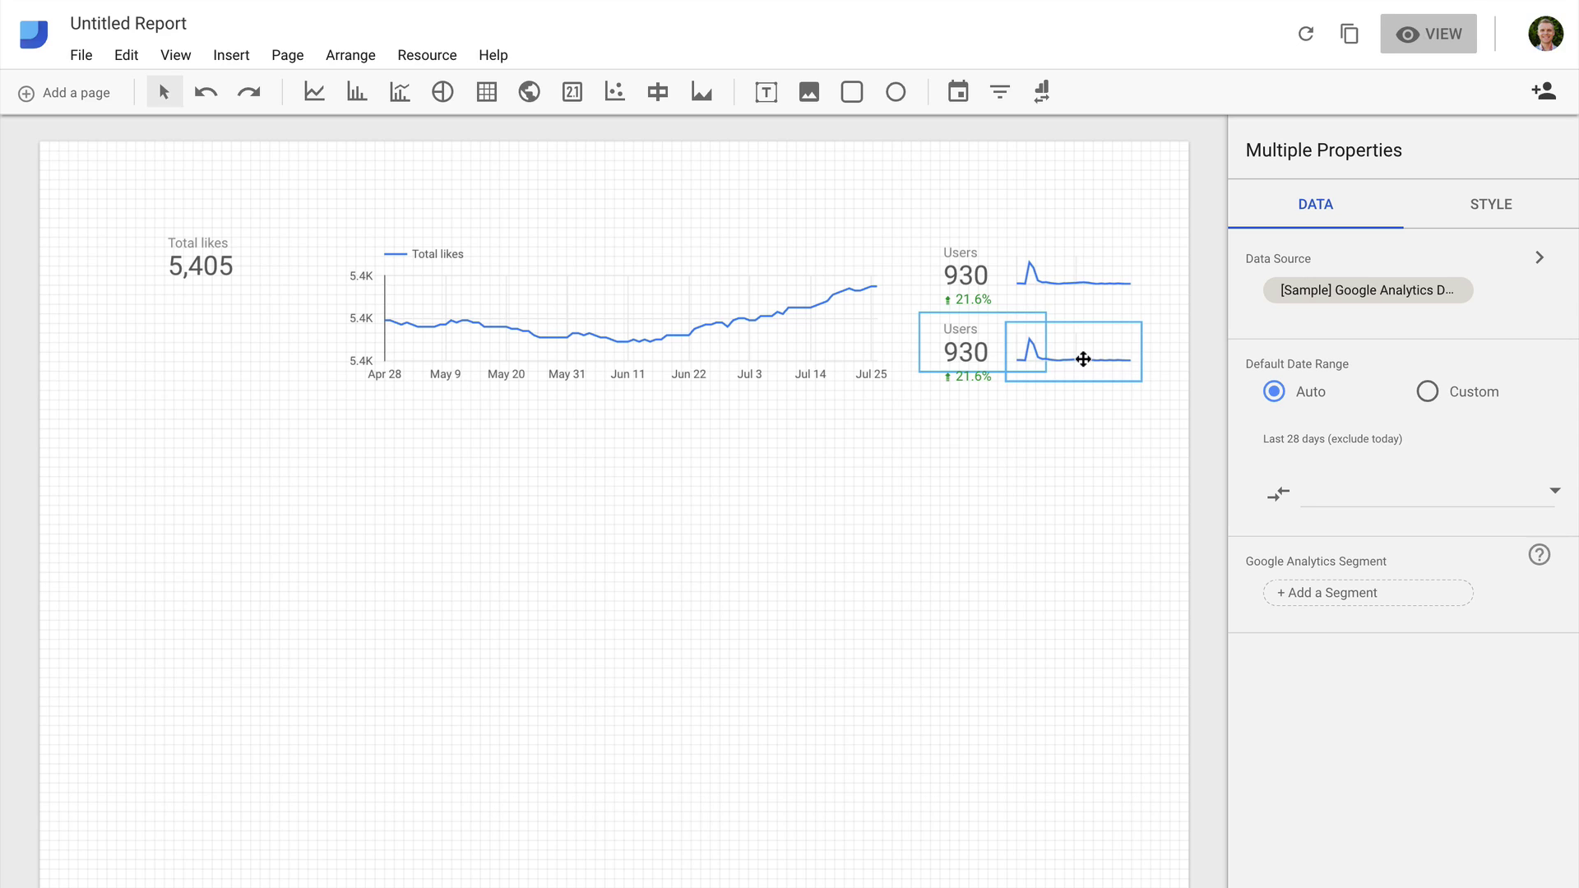
pyautogui.click(1042, 406)
# Set the duplicated scorecard's metric to Total Value and display it with compact numbers.
pyautogui.click(970, 349)
pyautogui.scroll(-1, 1332, 398)
pyautogui.click(1332, 532)
pyautogui.write('total valu')
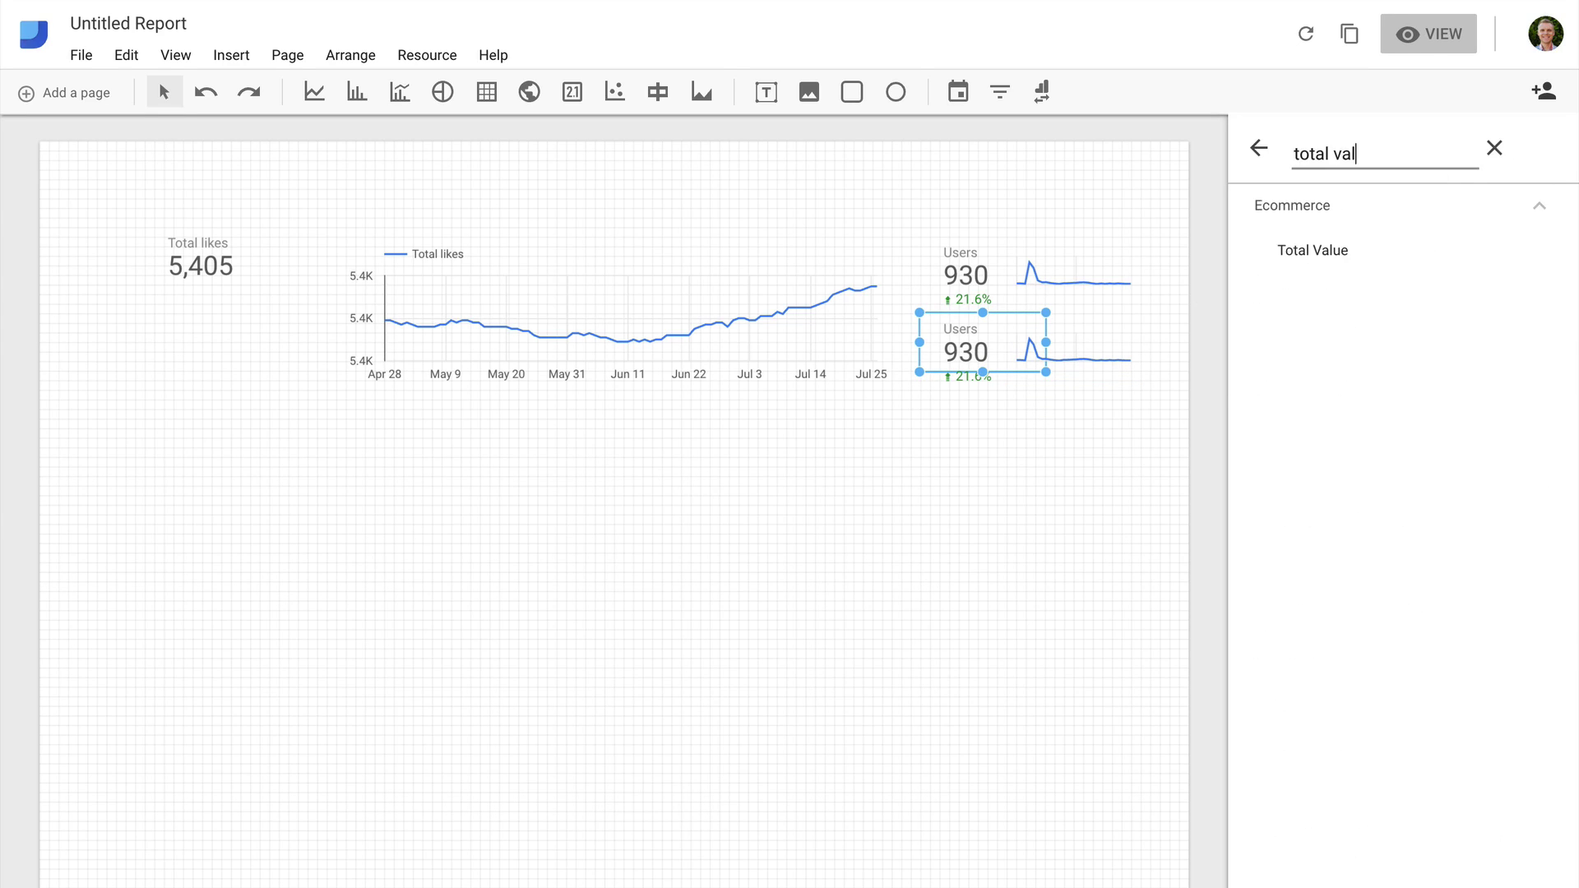
pyautogui.click(1376, 250)
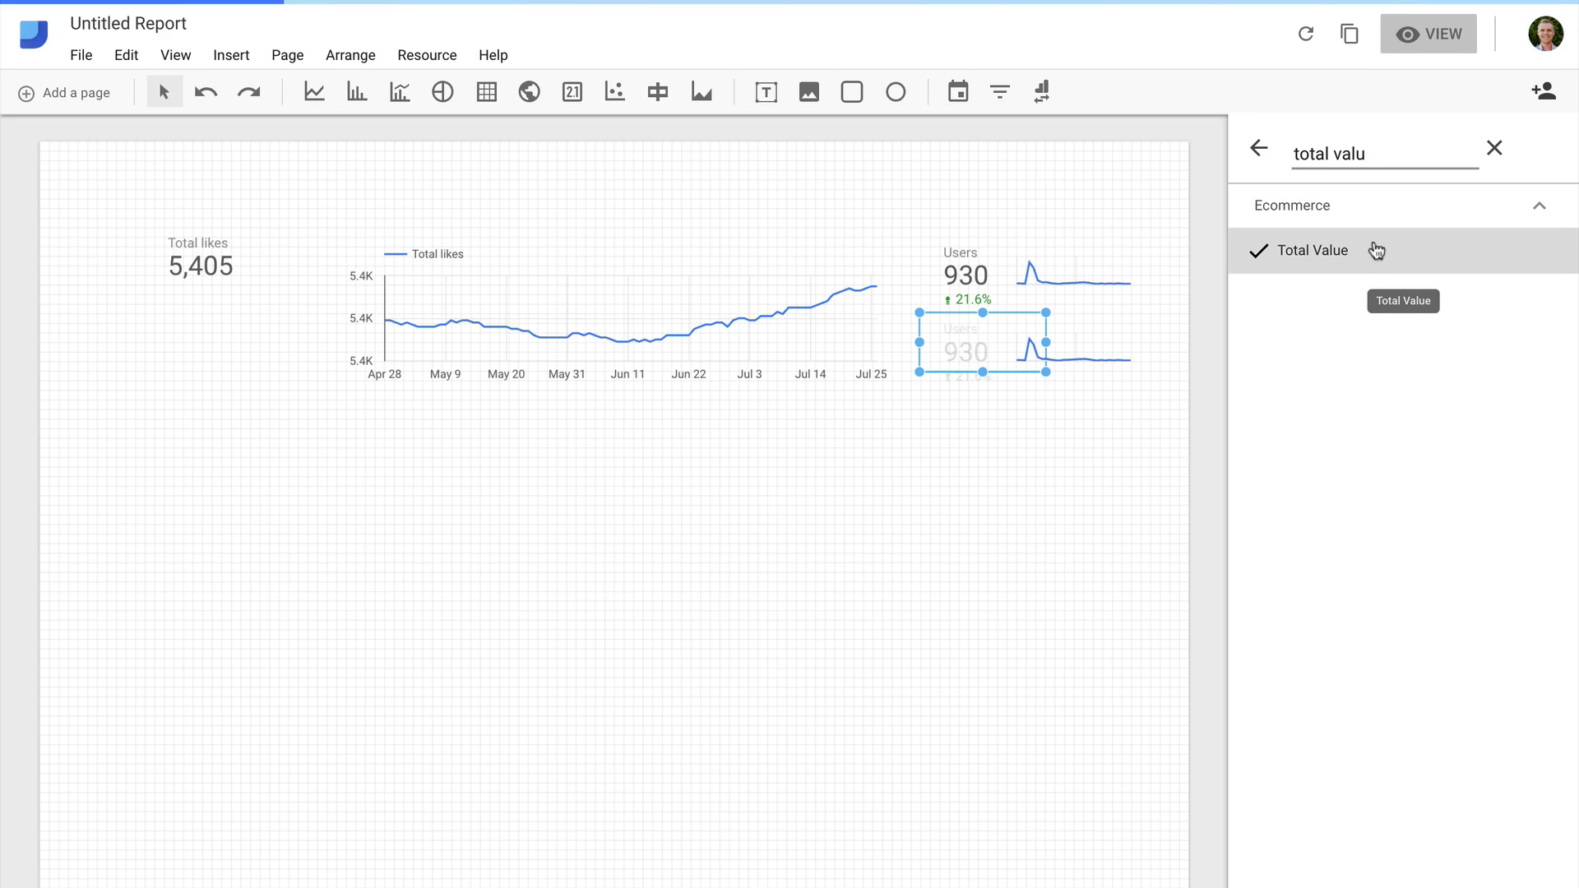
pyautogui.click(1259, 150)
pyautogui.click(1472, 192)
pyautogui.click(1272, 285)
# Set the metric of the small time series chart beside the Total Value scorecard to Total Value.
pyautogui.click(1127, 360)
pyautogui.click(1319, 224)
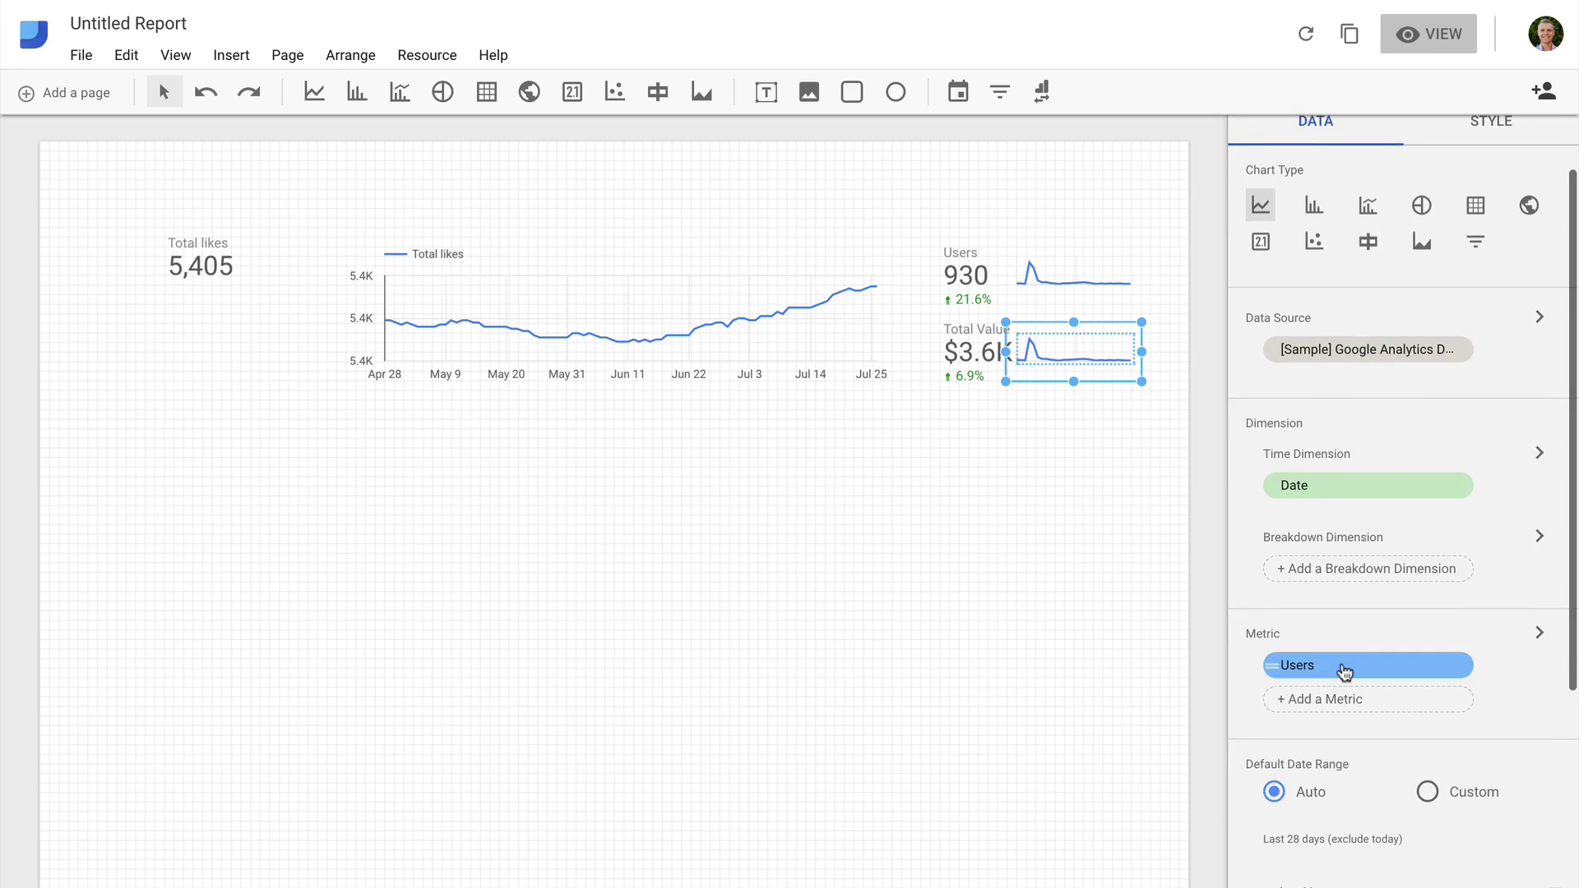
pyautogui.click(1340, 666)
pyautogui.click(1533, 156)
pyautogui.write('total value')
pyautogui.click(1403, 245)
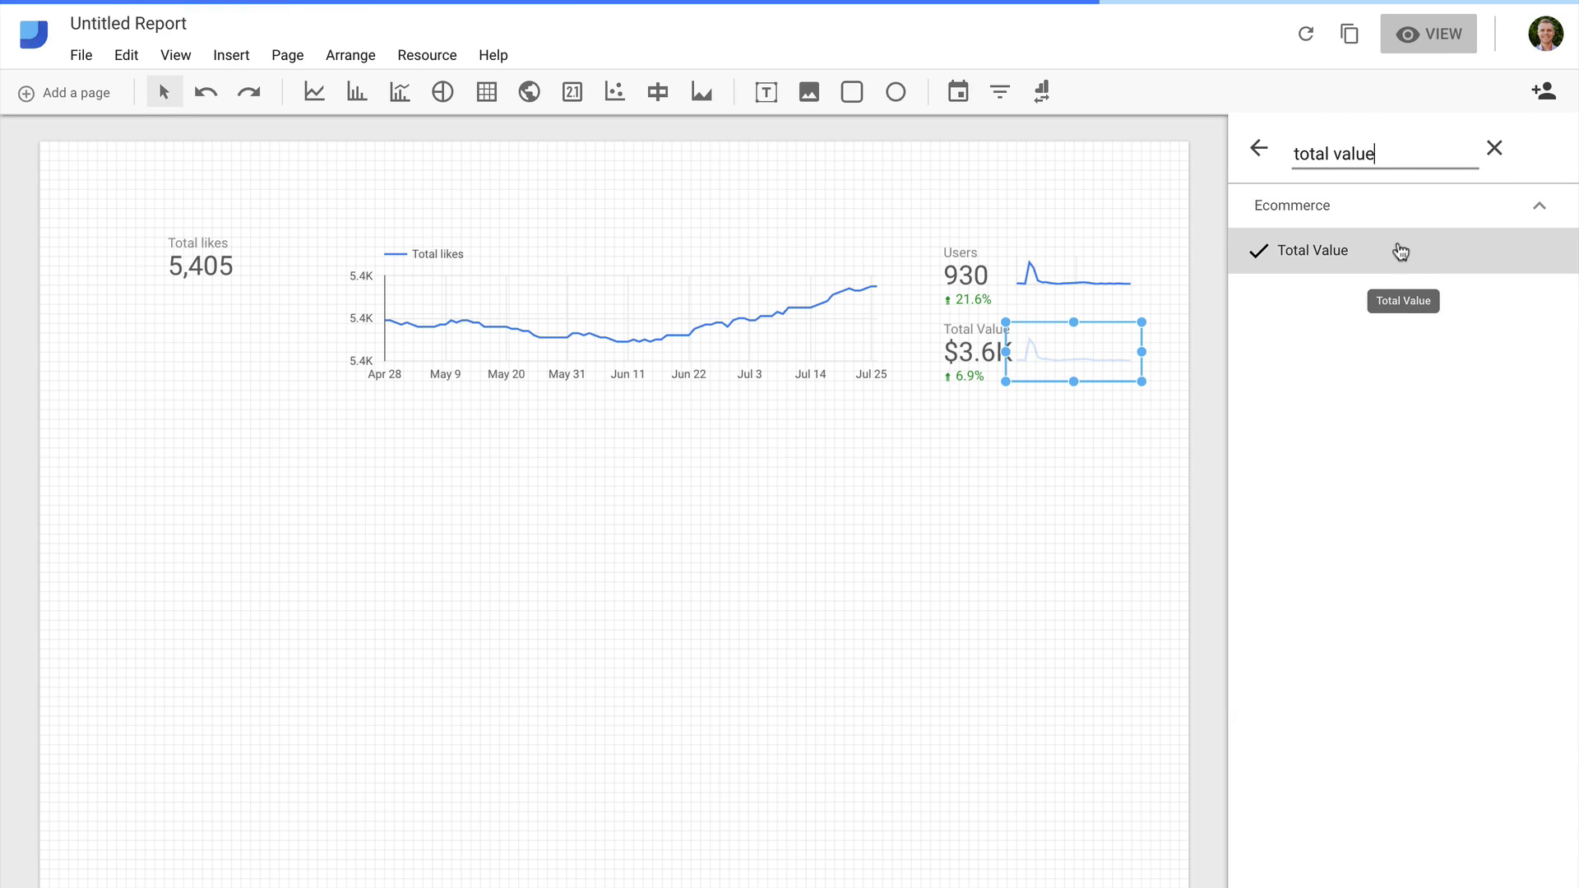
pyautogui.click(1260, 150)
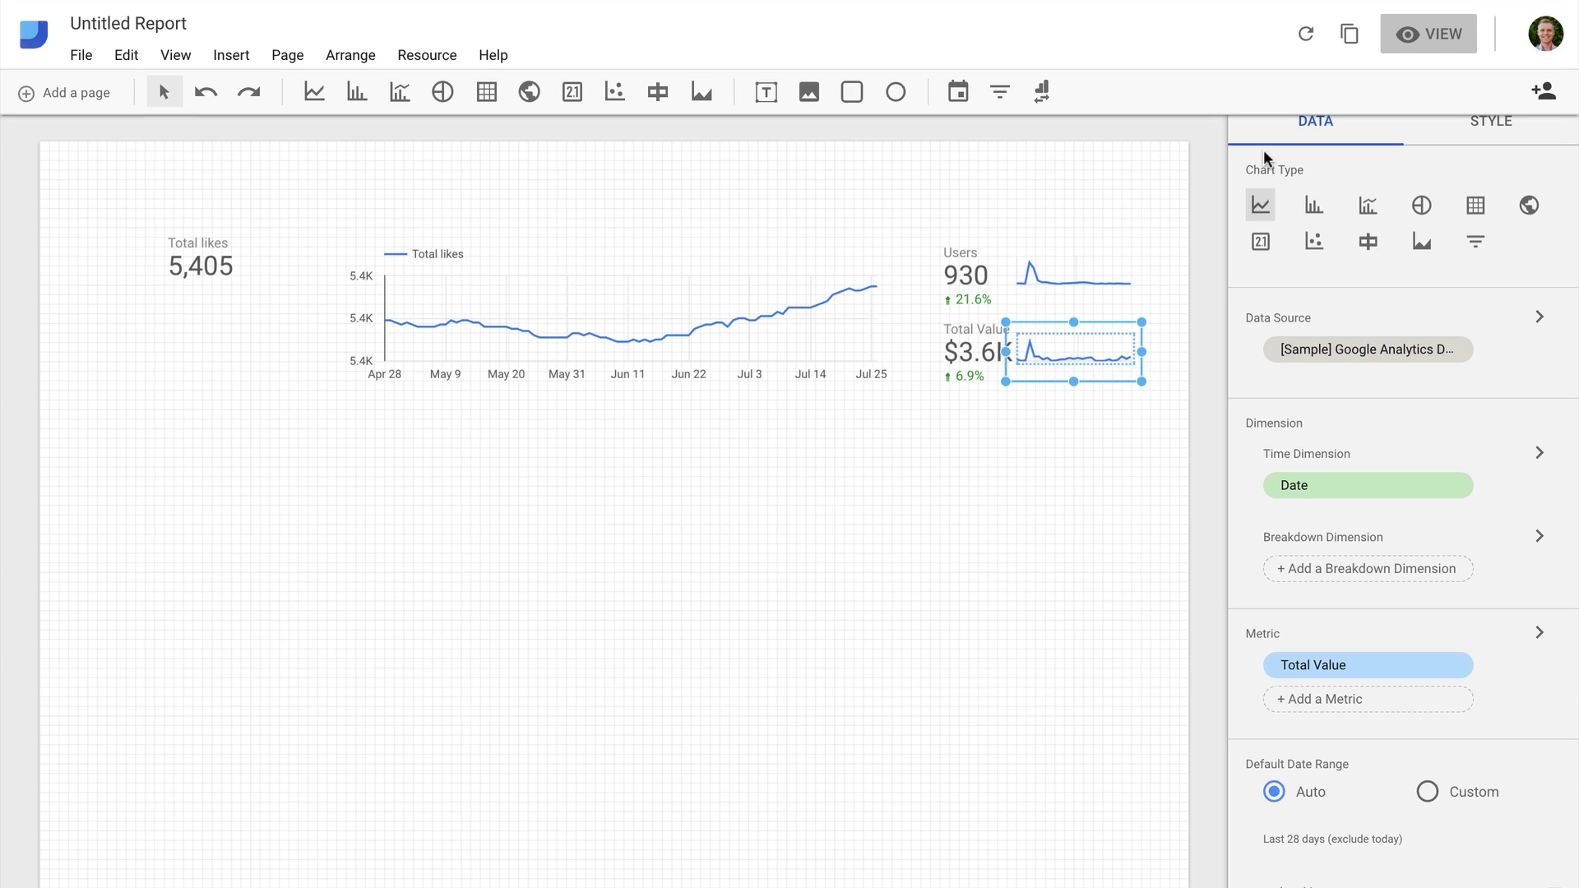
# Duplicate all the scorecards and charts in the first row and place the copies as an aligned second row directly below.
pyautogui.moveTo(218, 204); pyautogui.dragTo(1092, 457)
pyautogui.hotkey('ctrl', 'd')
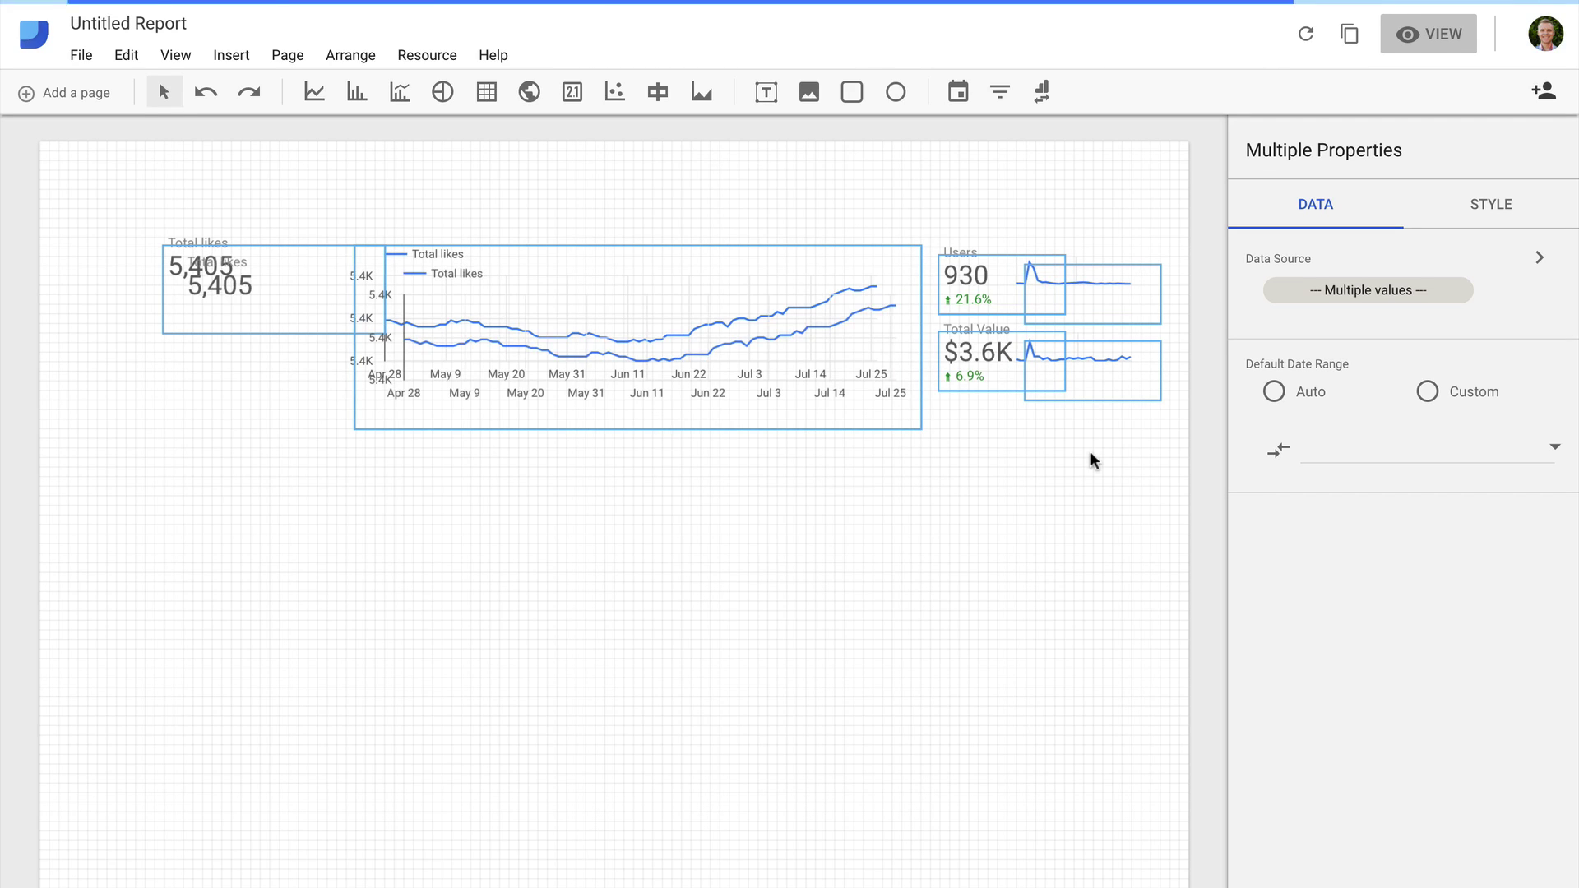
pyautogui.moveTo(856, 392); pyautogui.dragTo(837, 566)
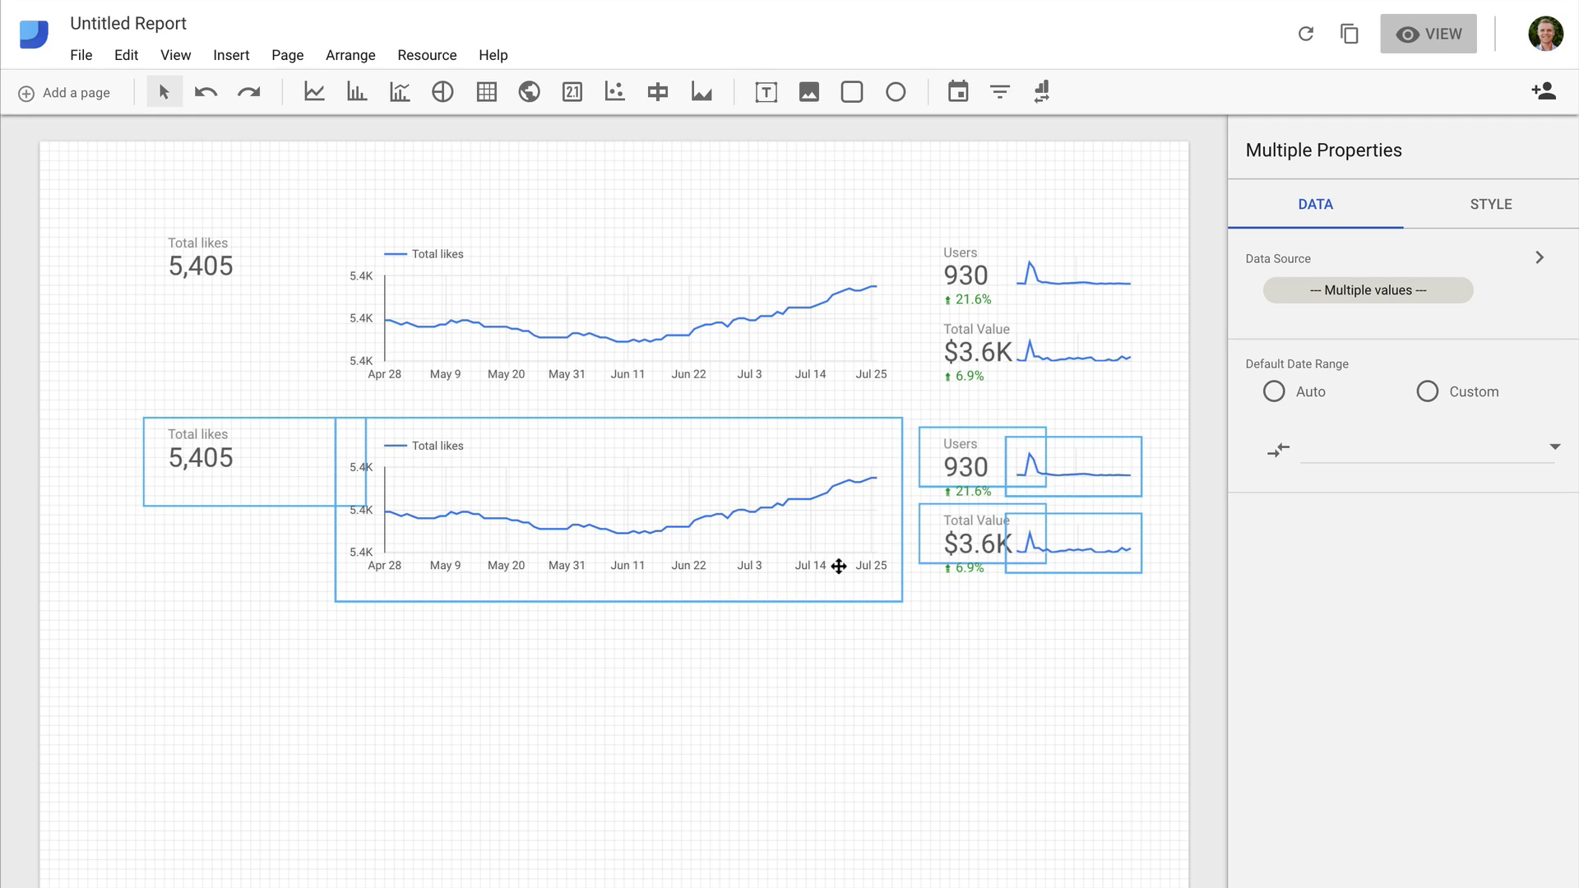
pyautogui.click(298, 546)
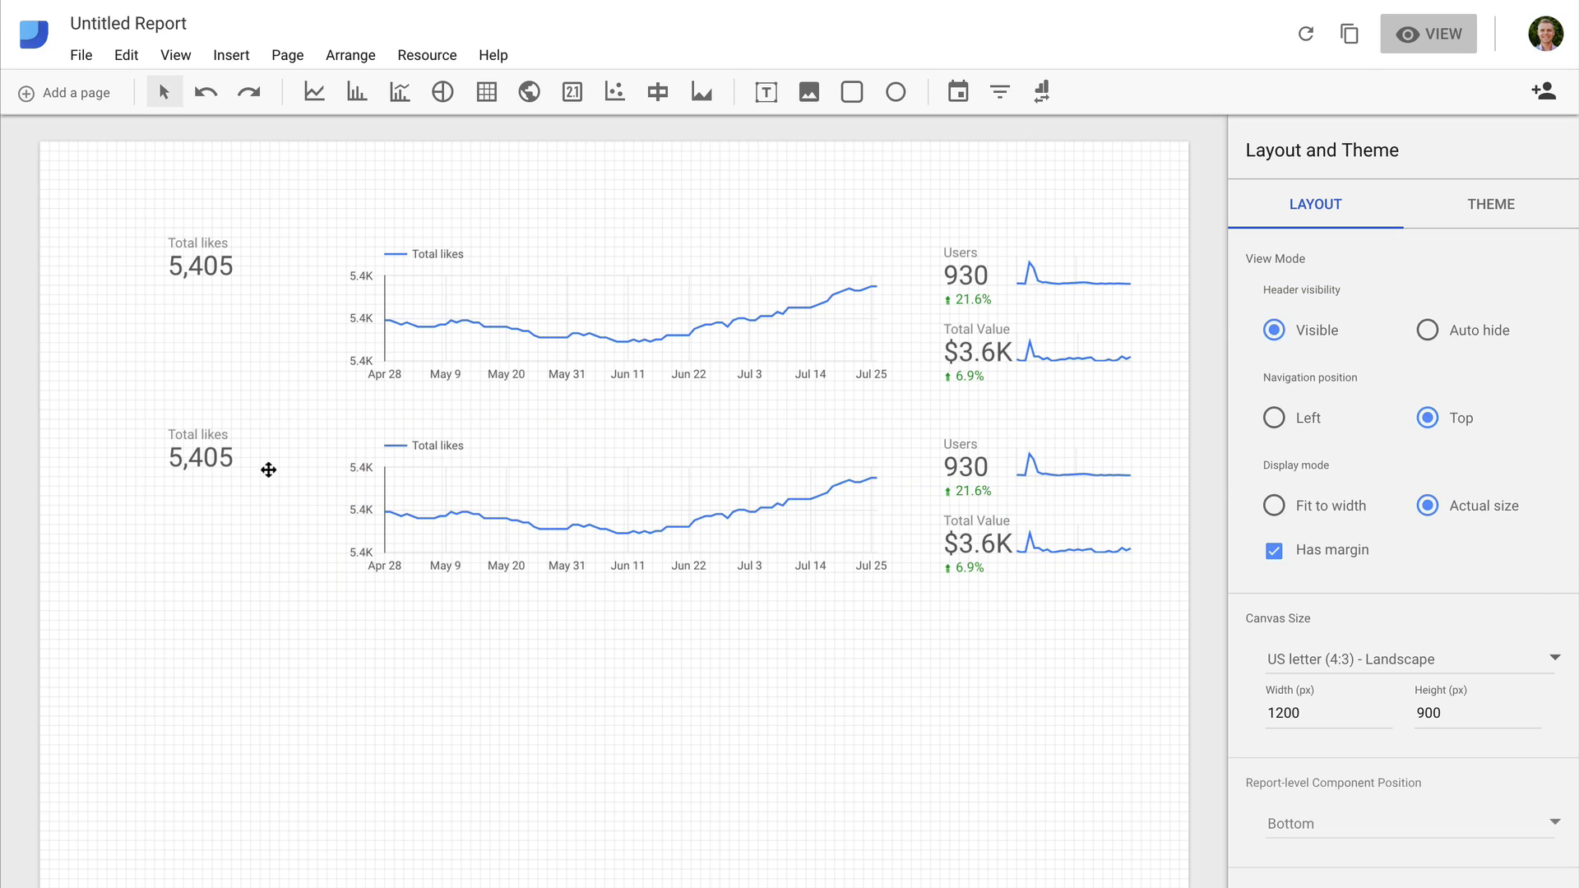
# Replace the second-row Total likes scorecard's data source with a new Google Sheets source from Social Metrics from Supermetrics 2.0, LinkedIn worksheet.
pyautogui.click(268, 468)
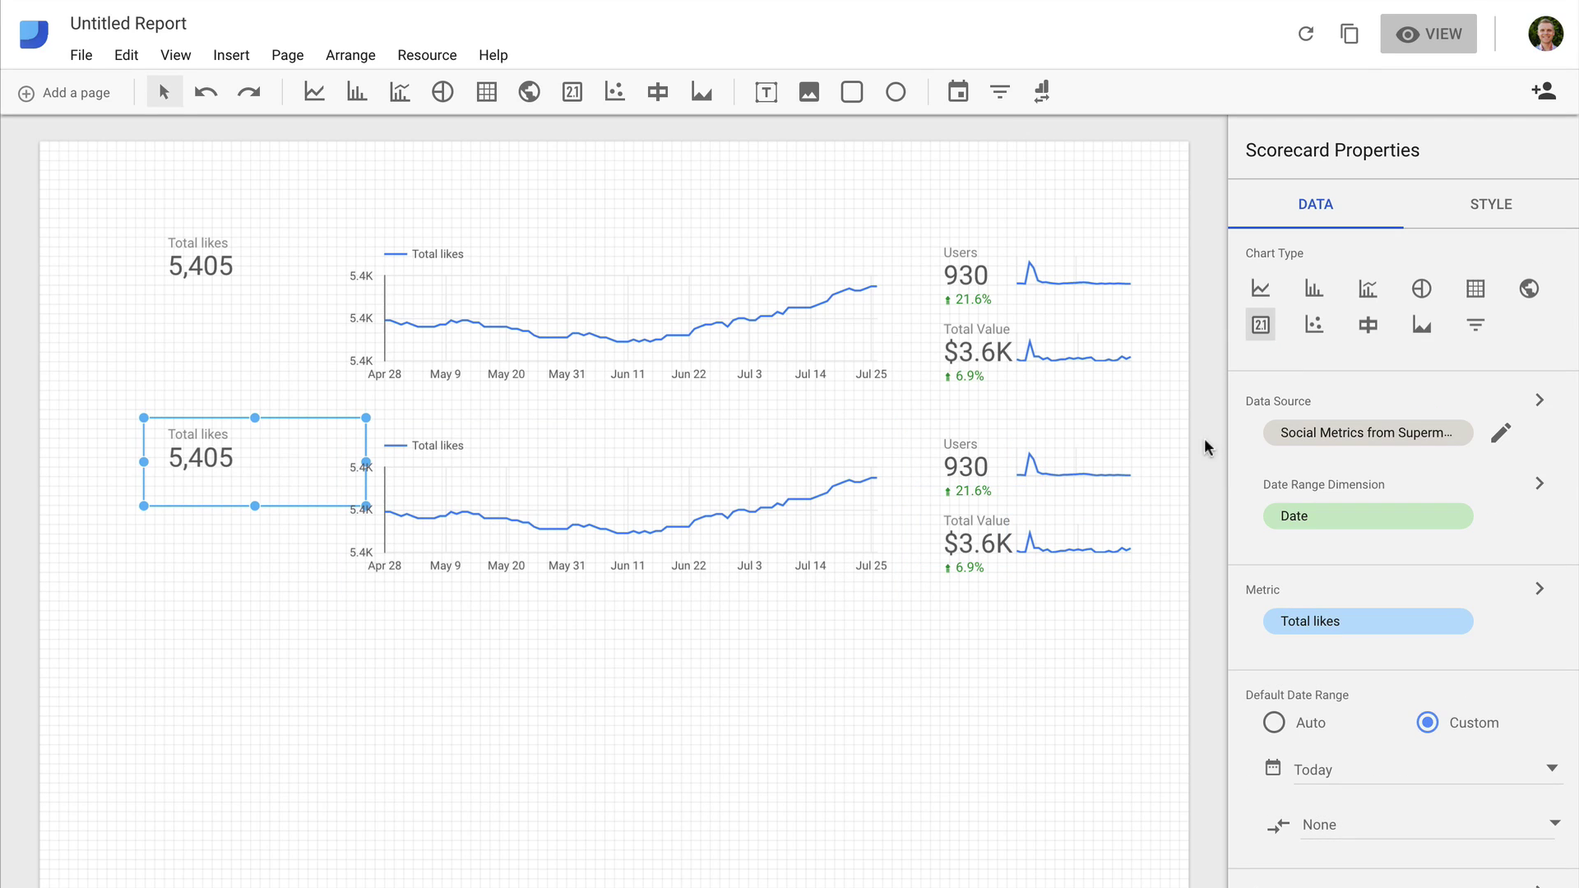
pyautogui.click(1456, 434)
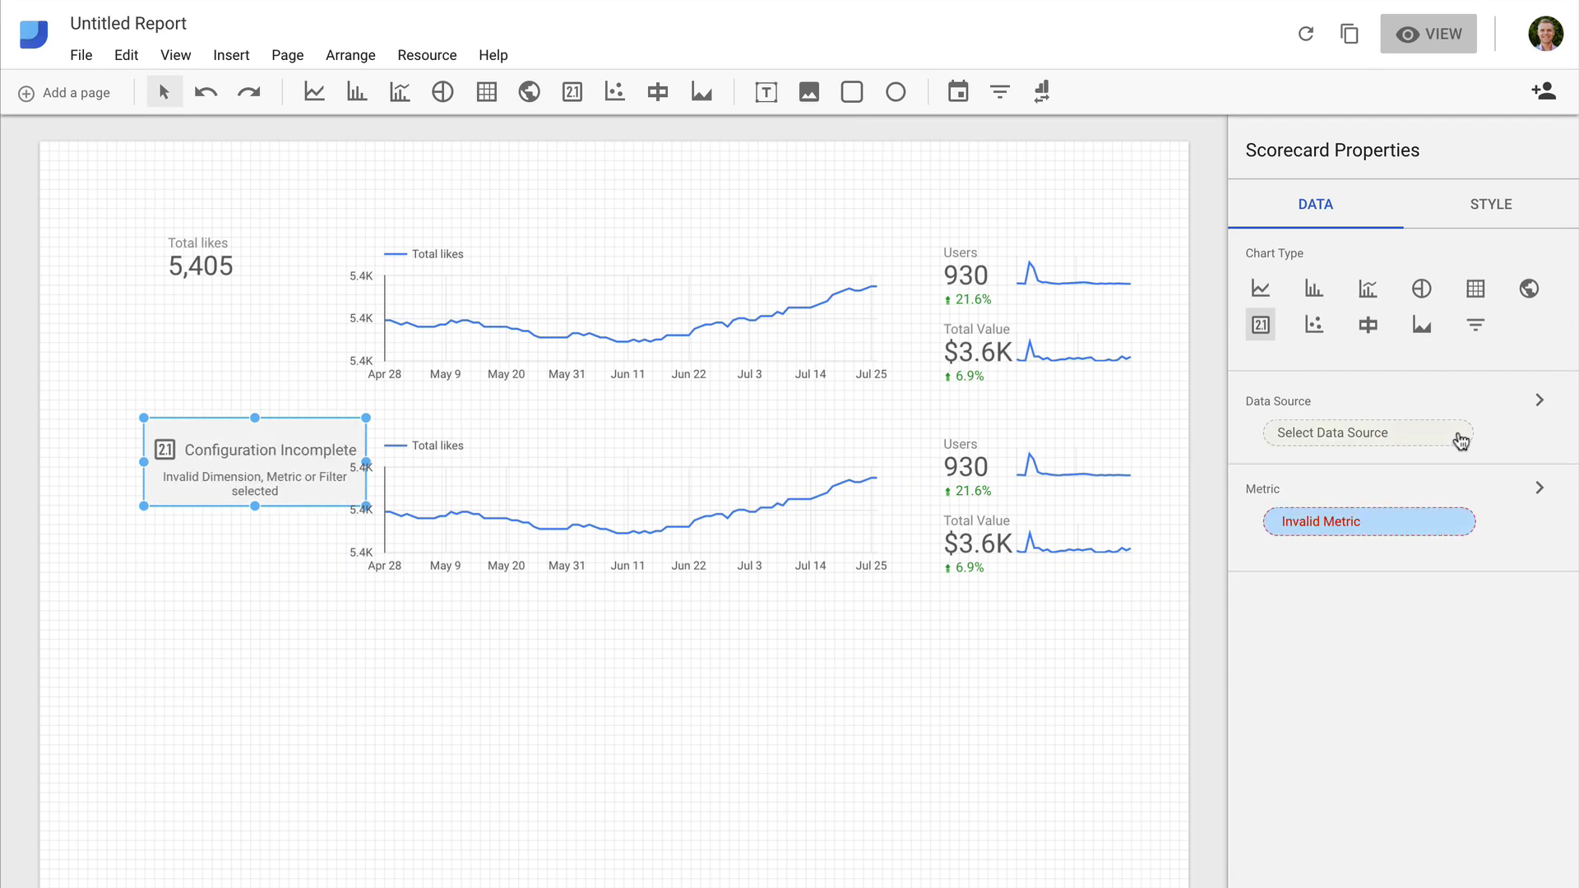
pyautogui.click(1395, 438)
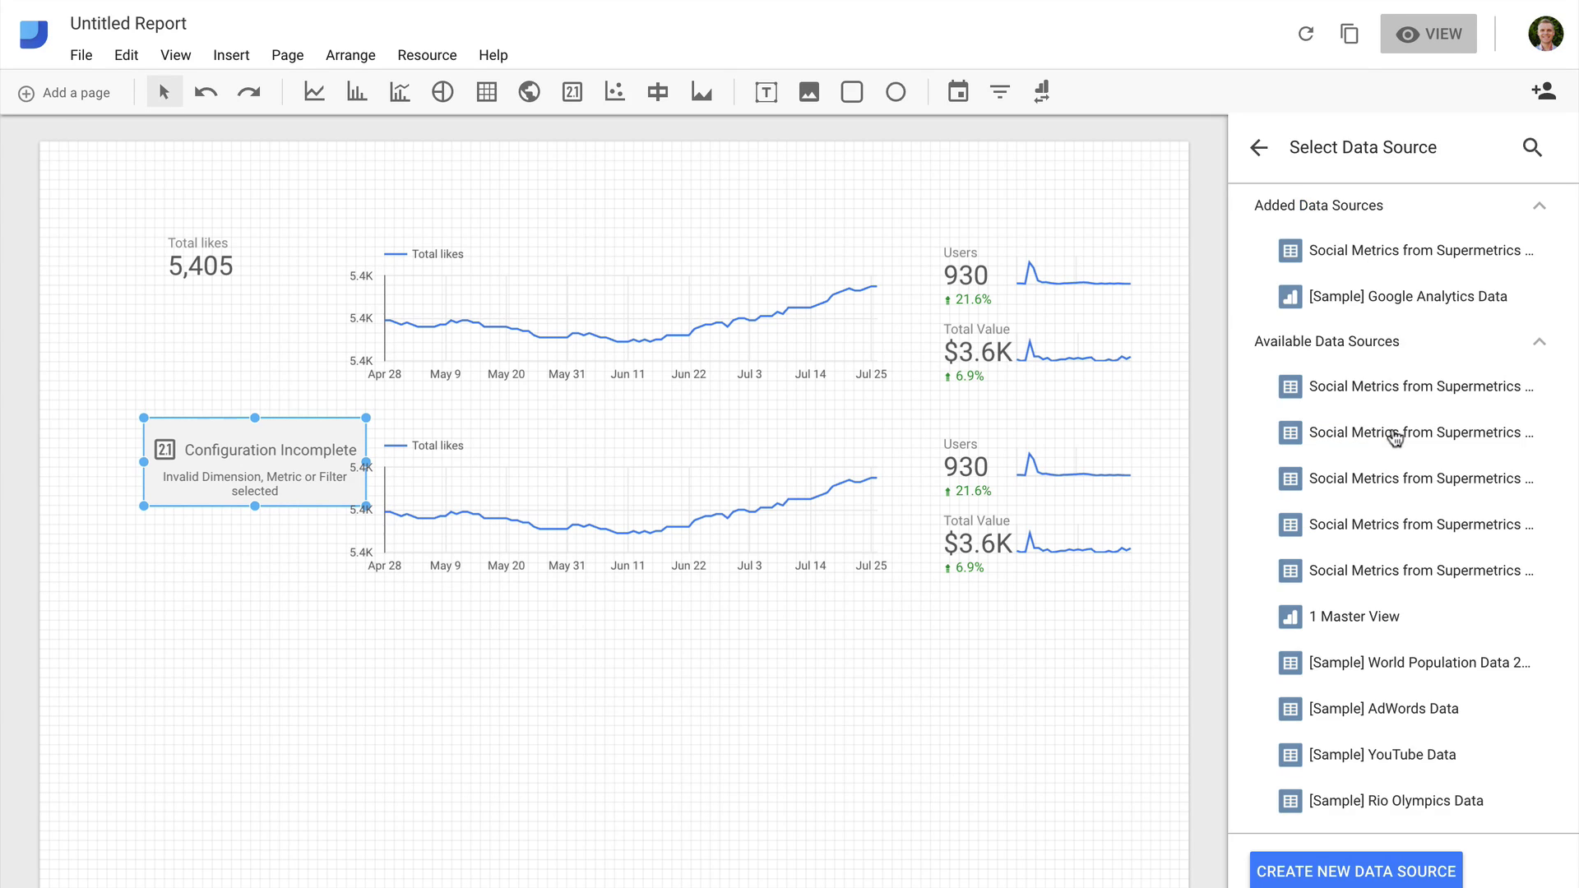
pyautogui.click(1357, 870)
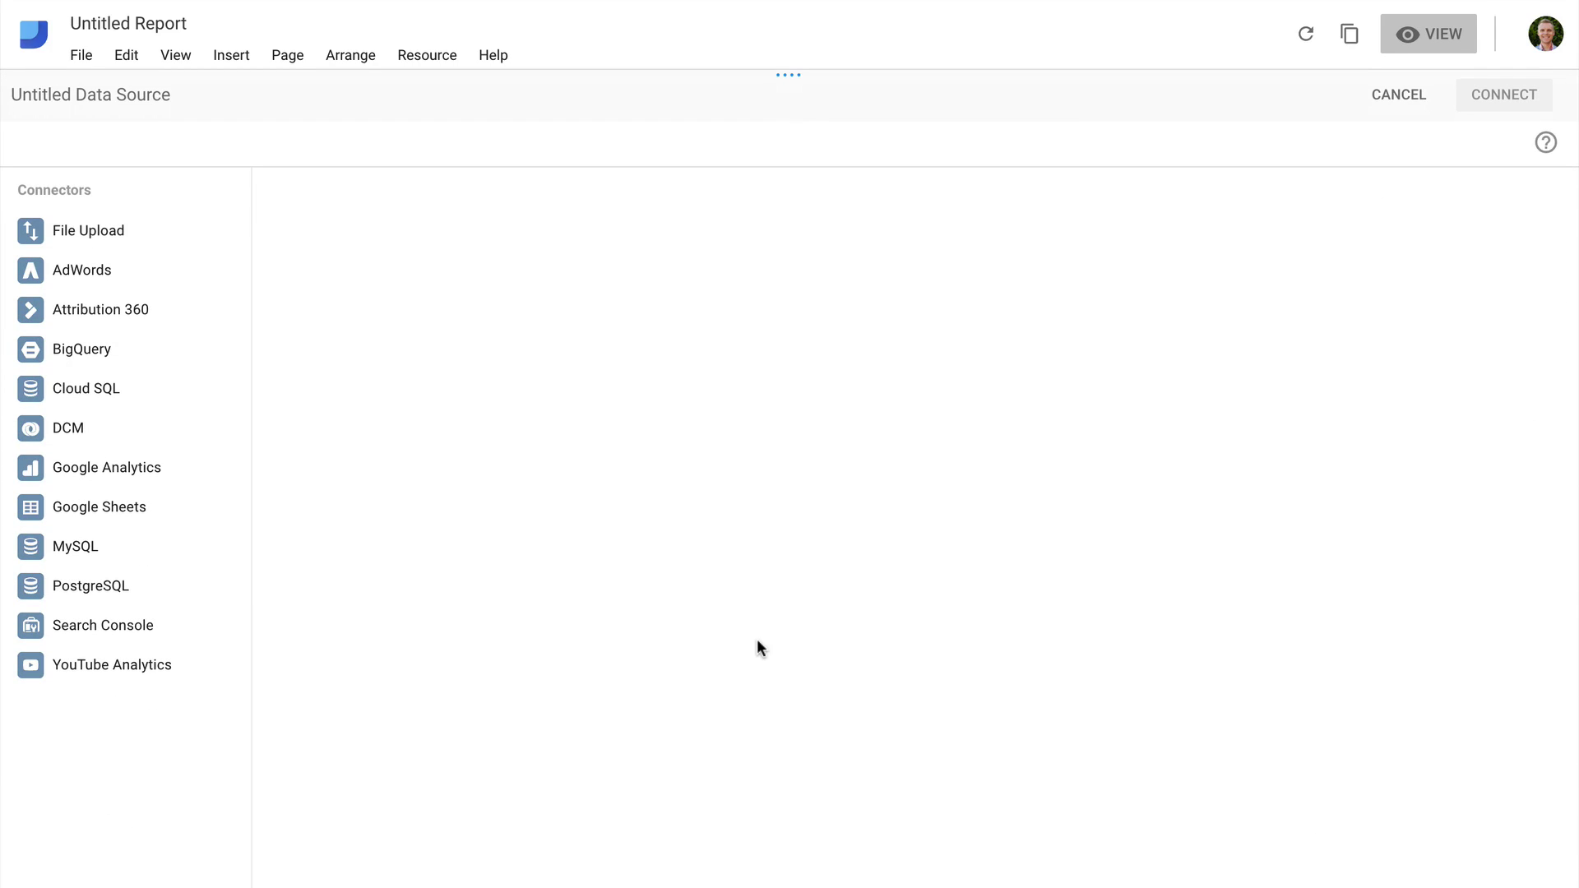
pyautogui.click(201, 518)
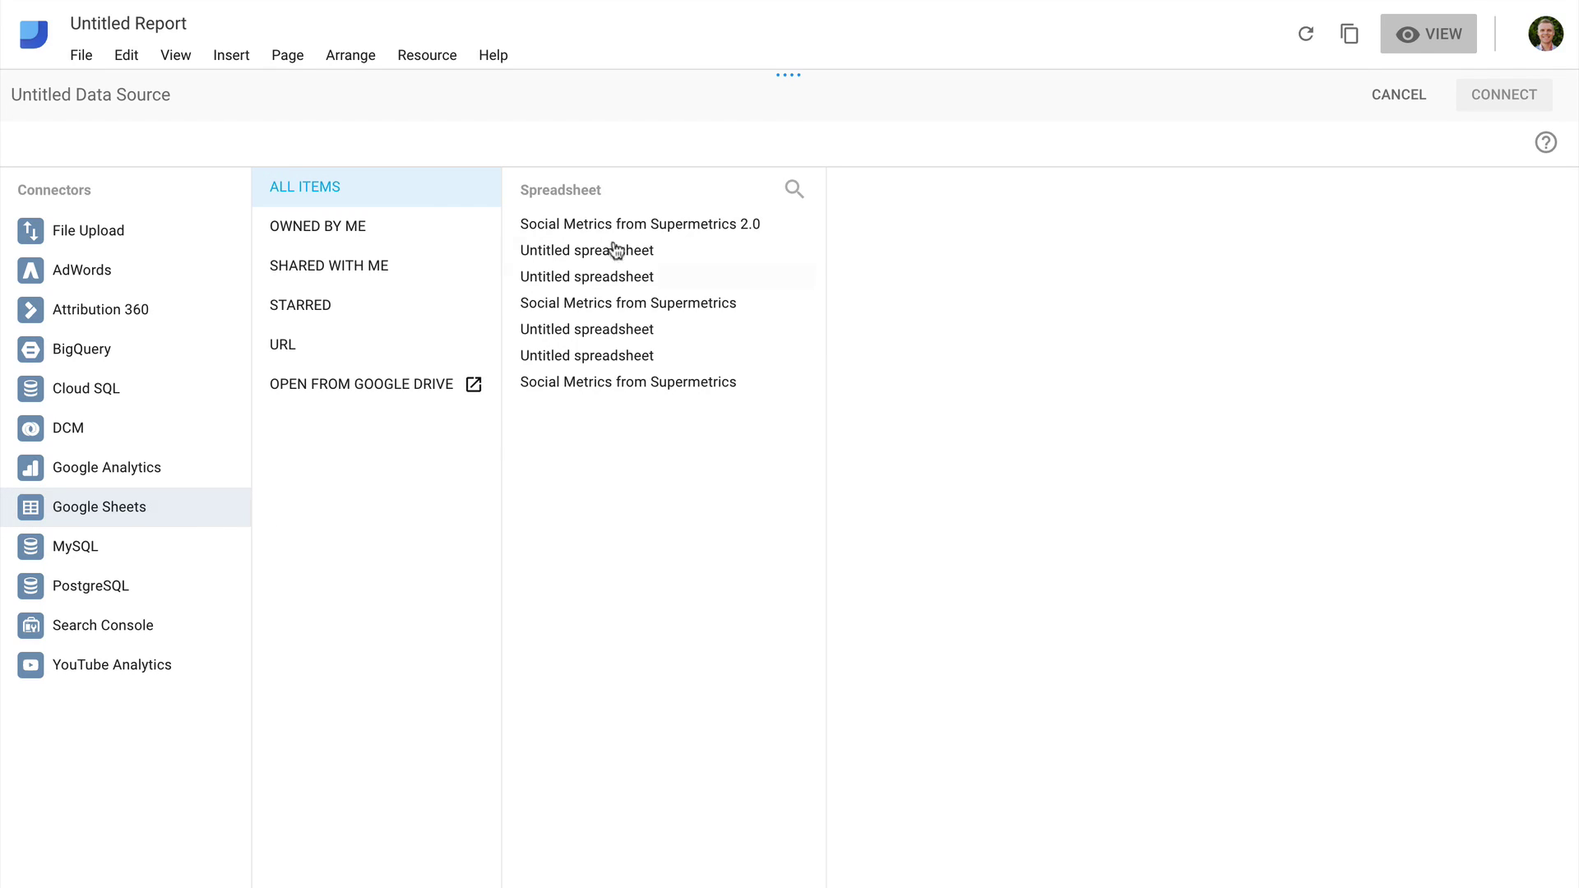
pyautogui.click(639, 239)
pyautogui.click(881, 256)
pyautogui.click(1478, 99)
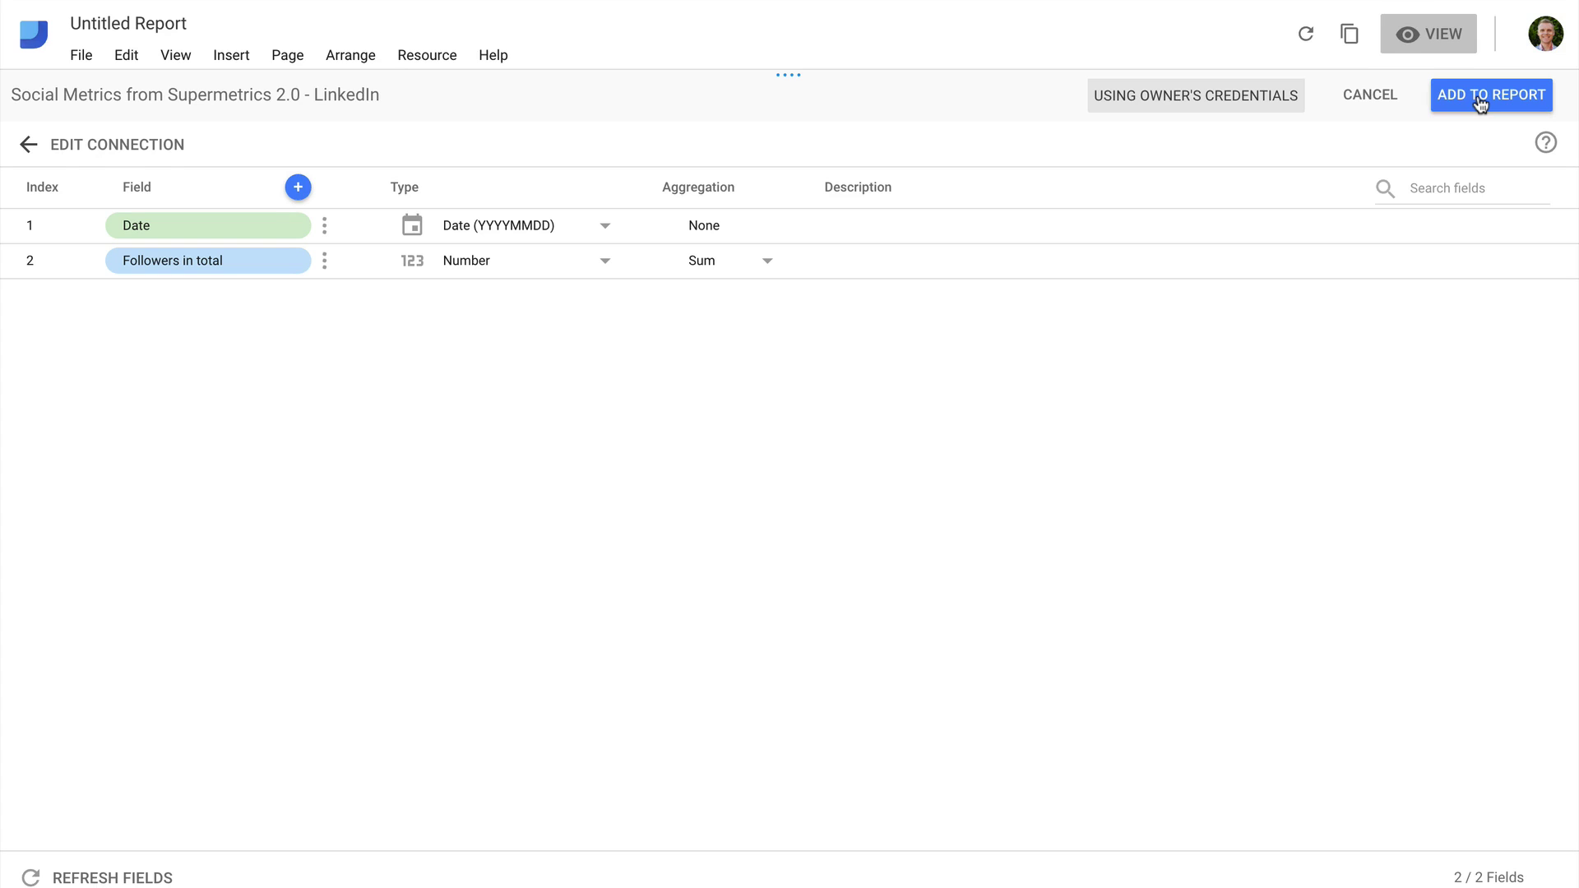
pyautogui.click(1479, 97)
pyautogui.click(1015, 559)
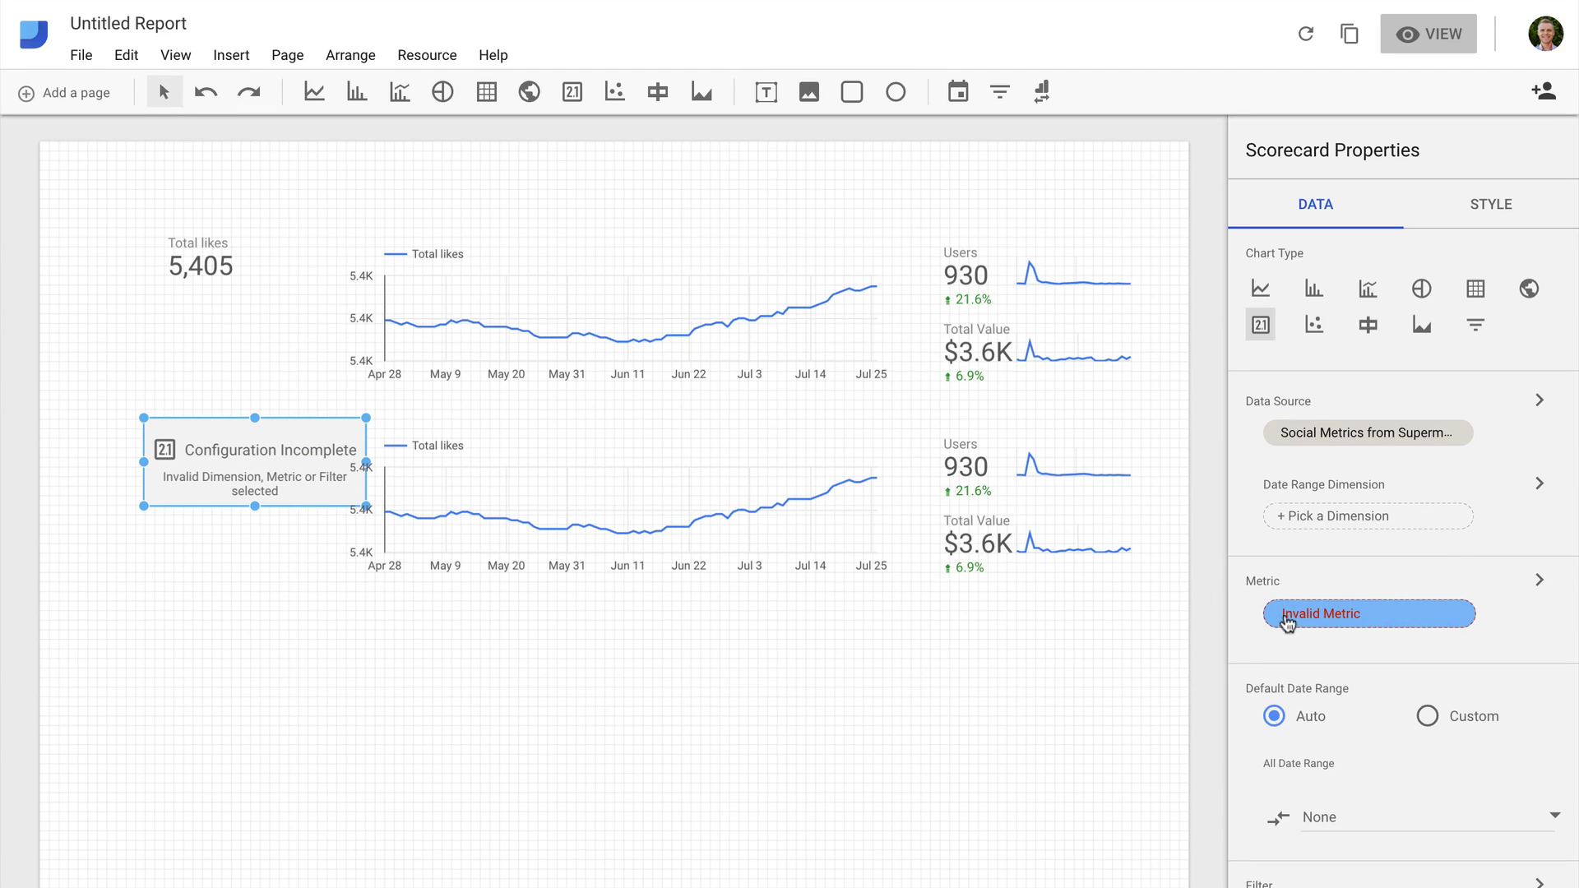
# Set the second-row scorecard's metric to Followers in total.
pyautogui.click(1296, 623)
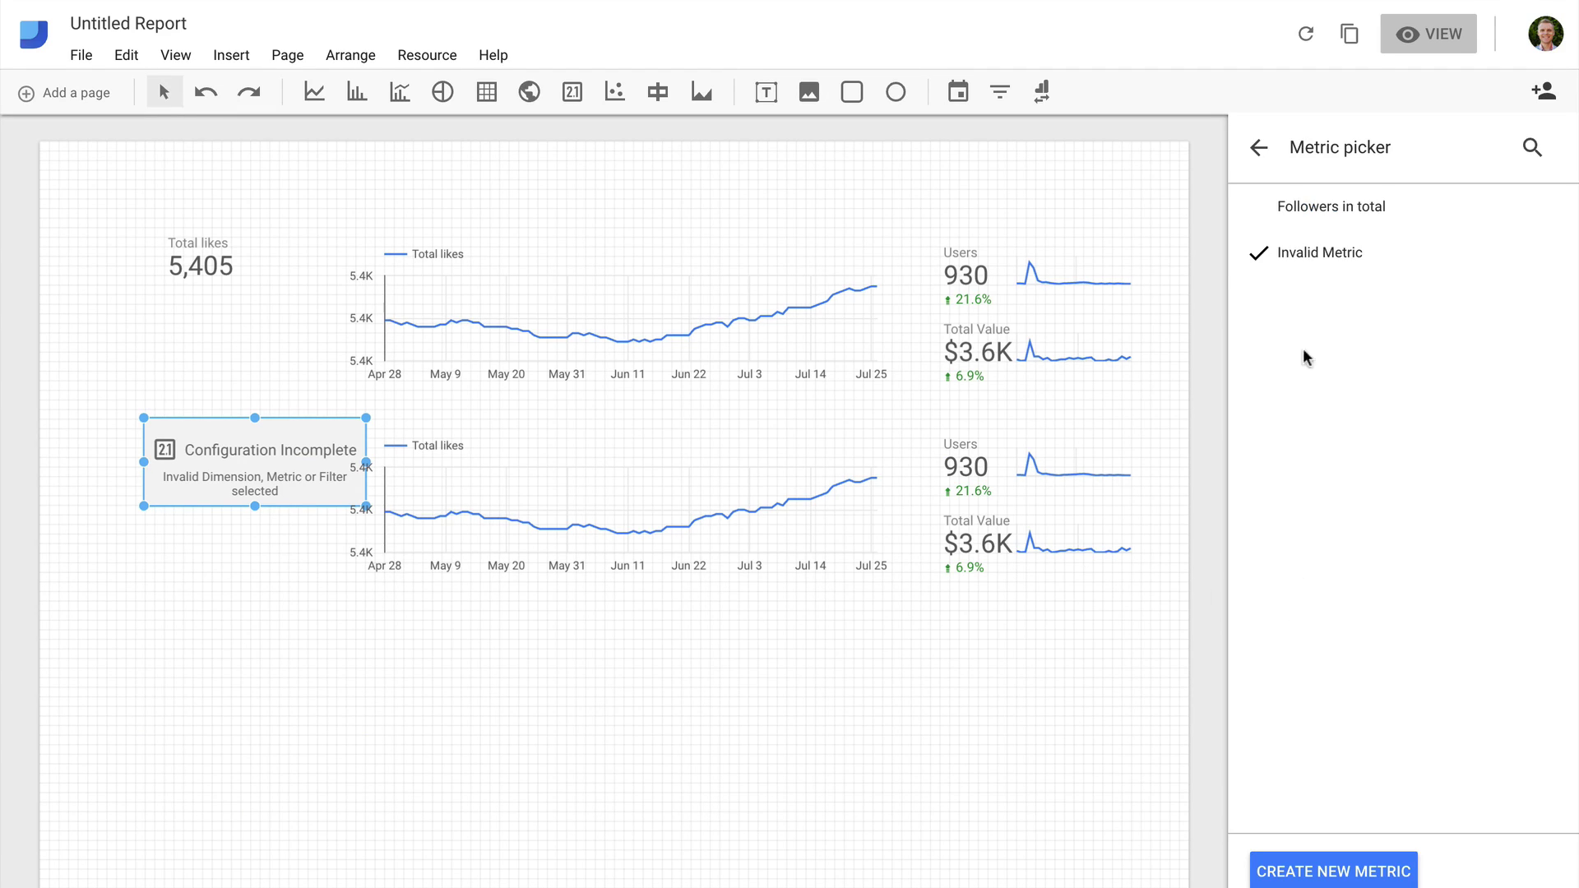
pyautogui.click(1306, 210)
pyautogui.click(1255, 148)
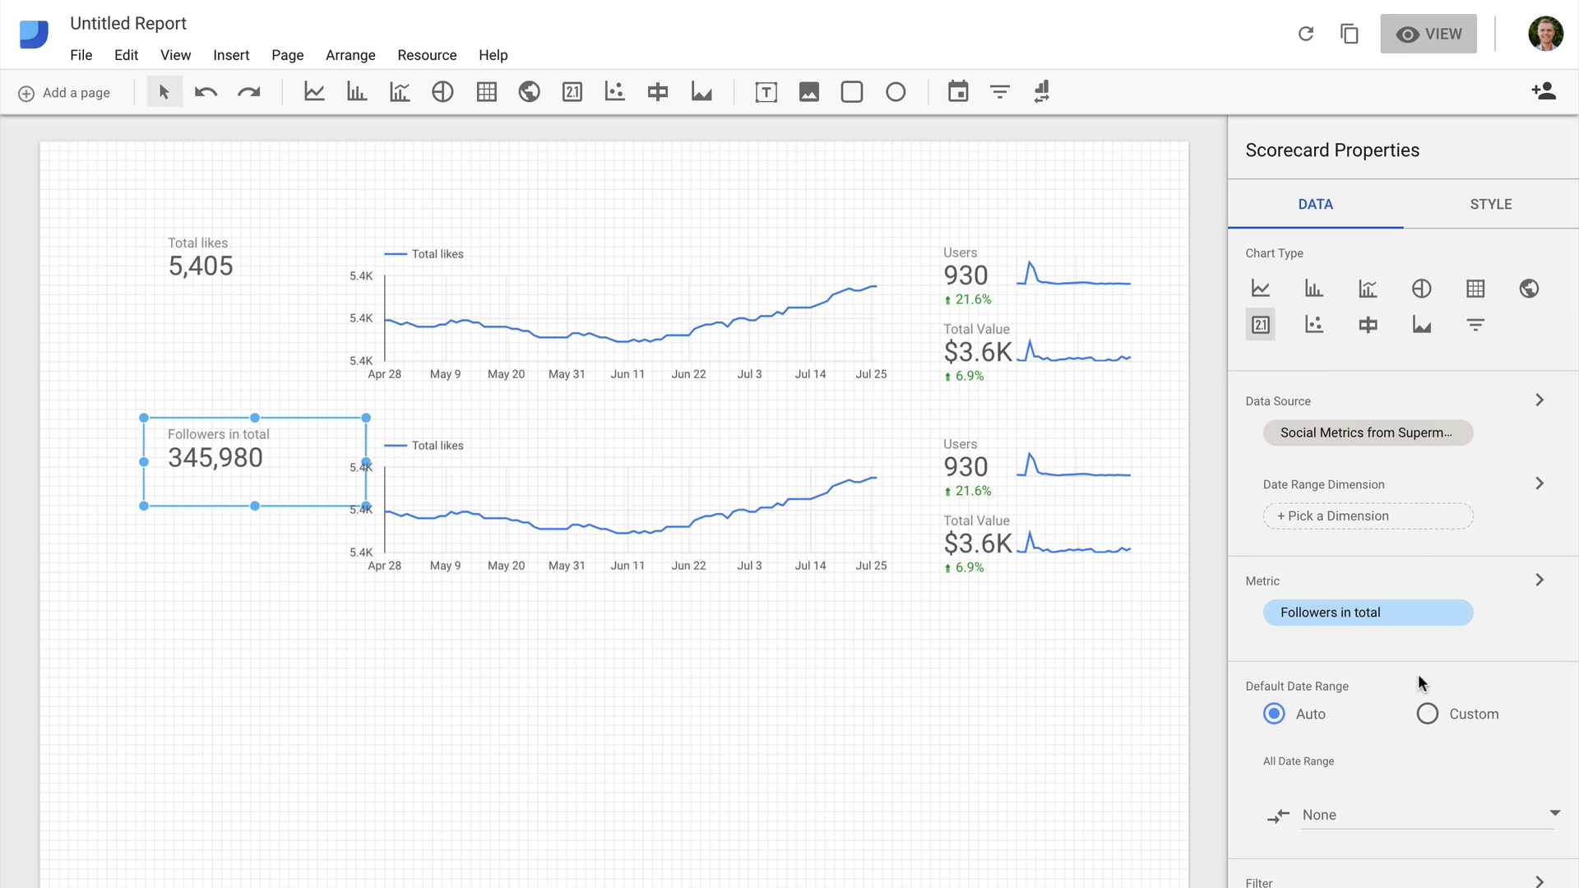
# Set the Followers in total scorecard's default date range to Custom with Today and refresh the report data.
pyautogui.click(1427, 714)
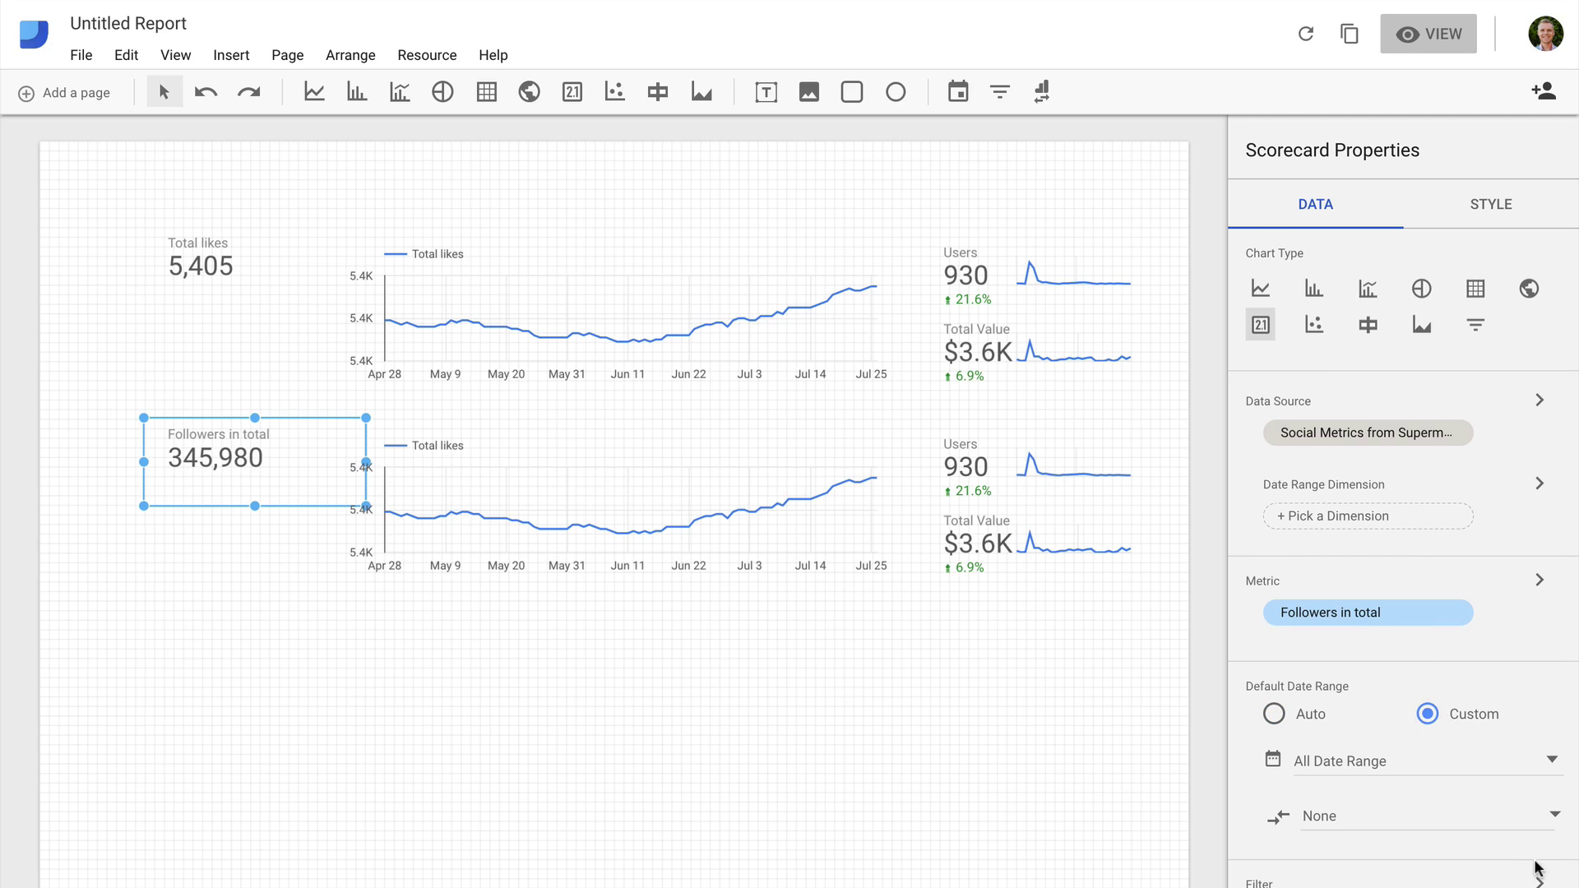
pyautogui.click(1503, 778)
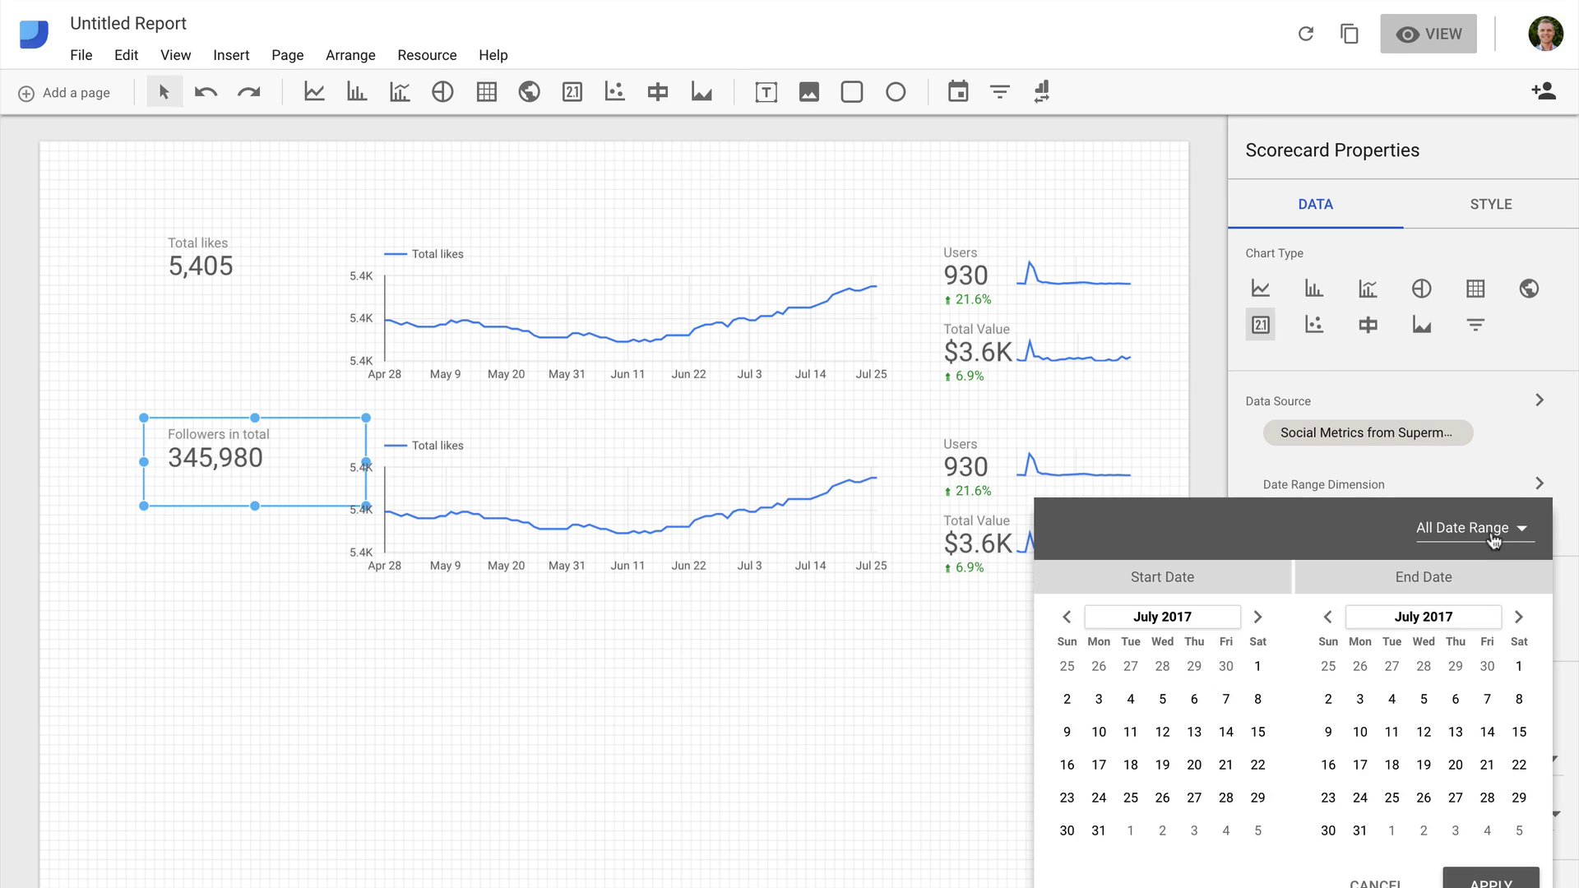
pyautogui.click(1494, 540)
pyautogui.click(1451, 766)
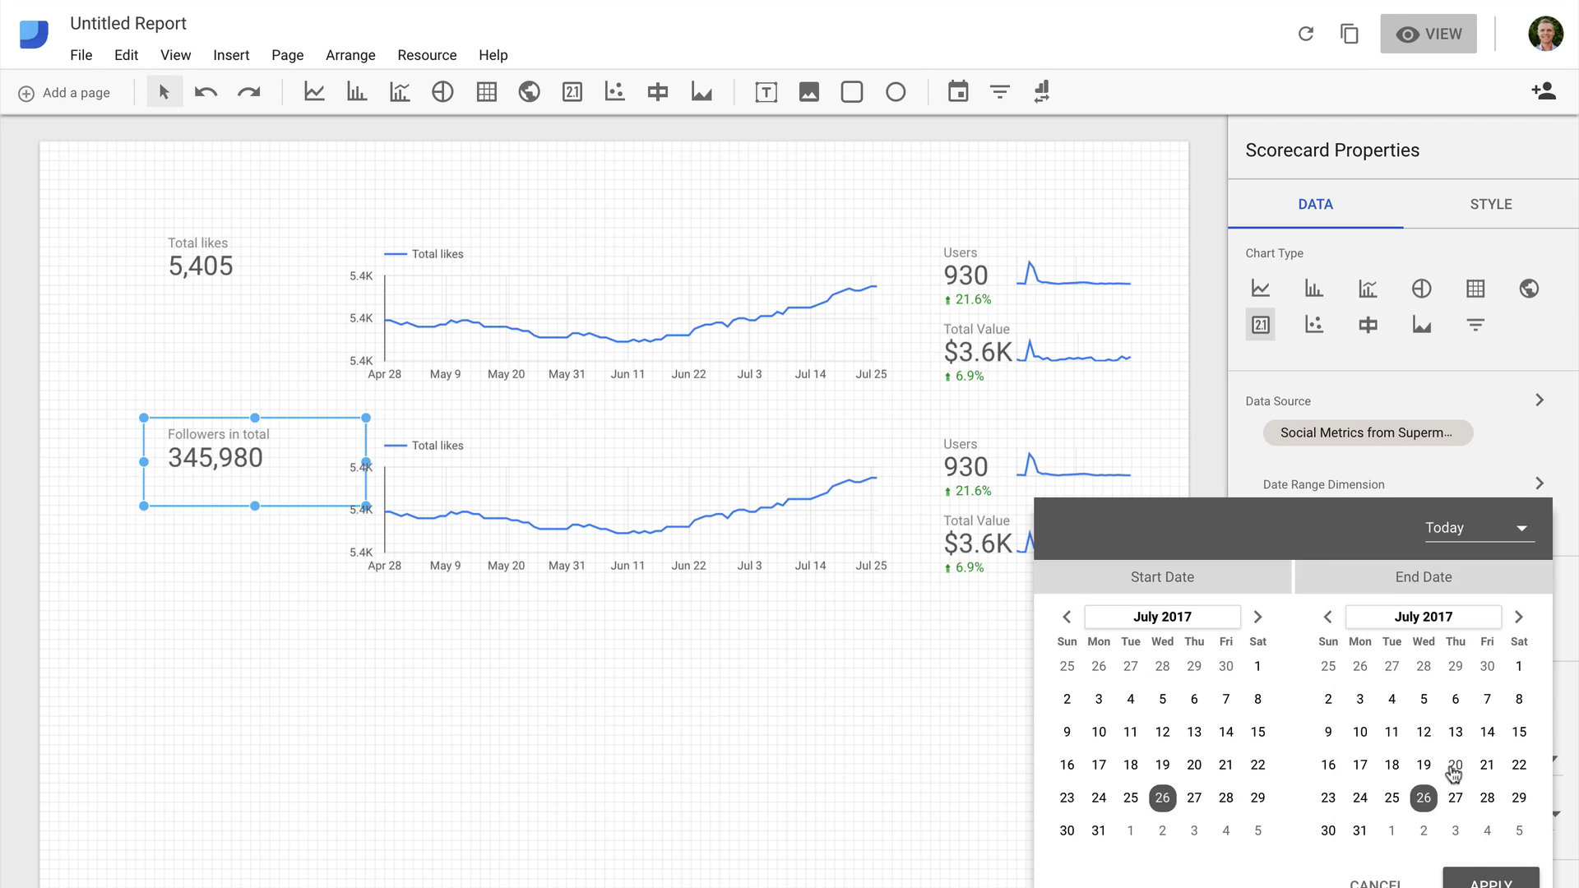
pyautogui.click(1472, 881)
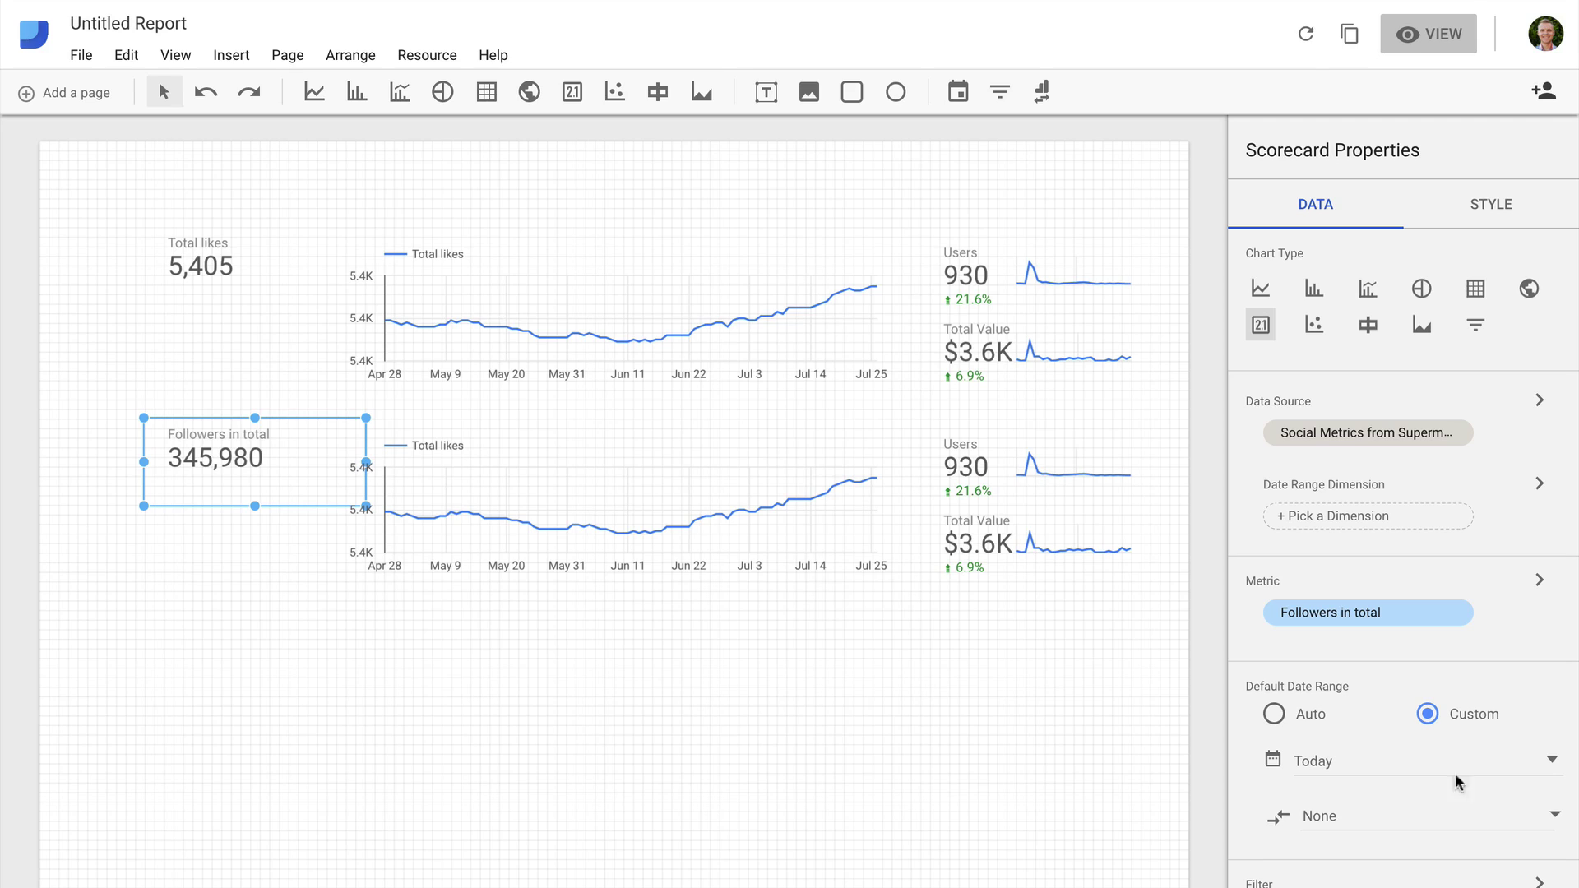
pyautogui.click(1306, 36)
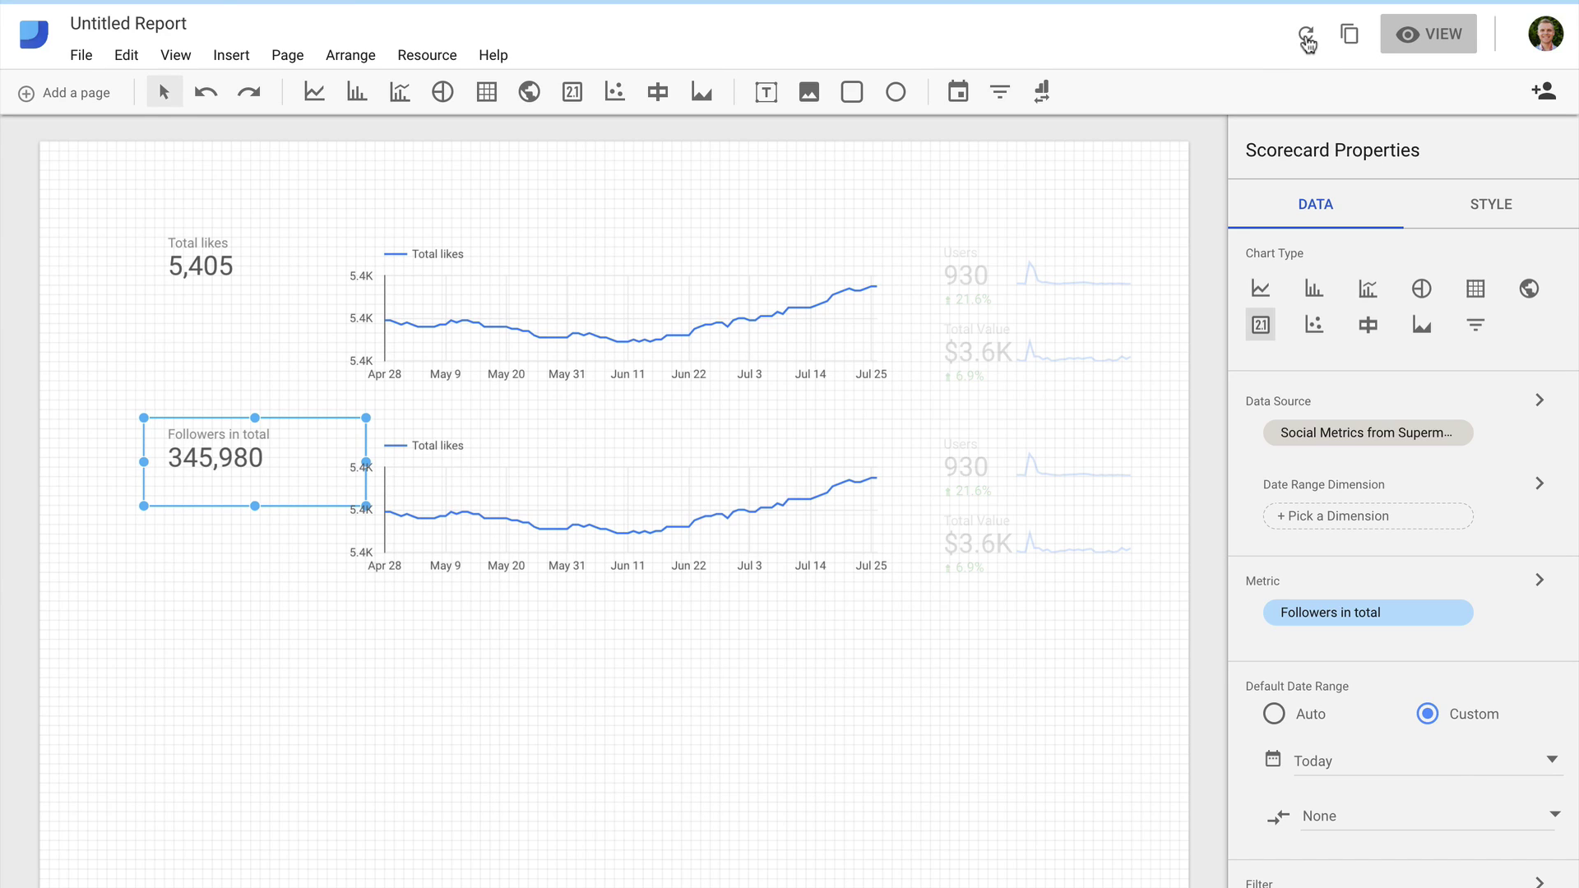
# Set Date as the date range dimension of the Followers in total scorecard.
pyautogui.click(1347, 516)
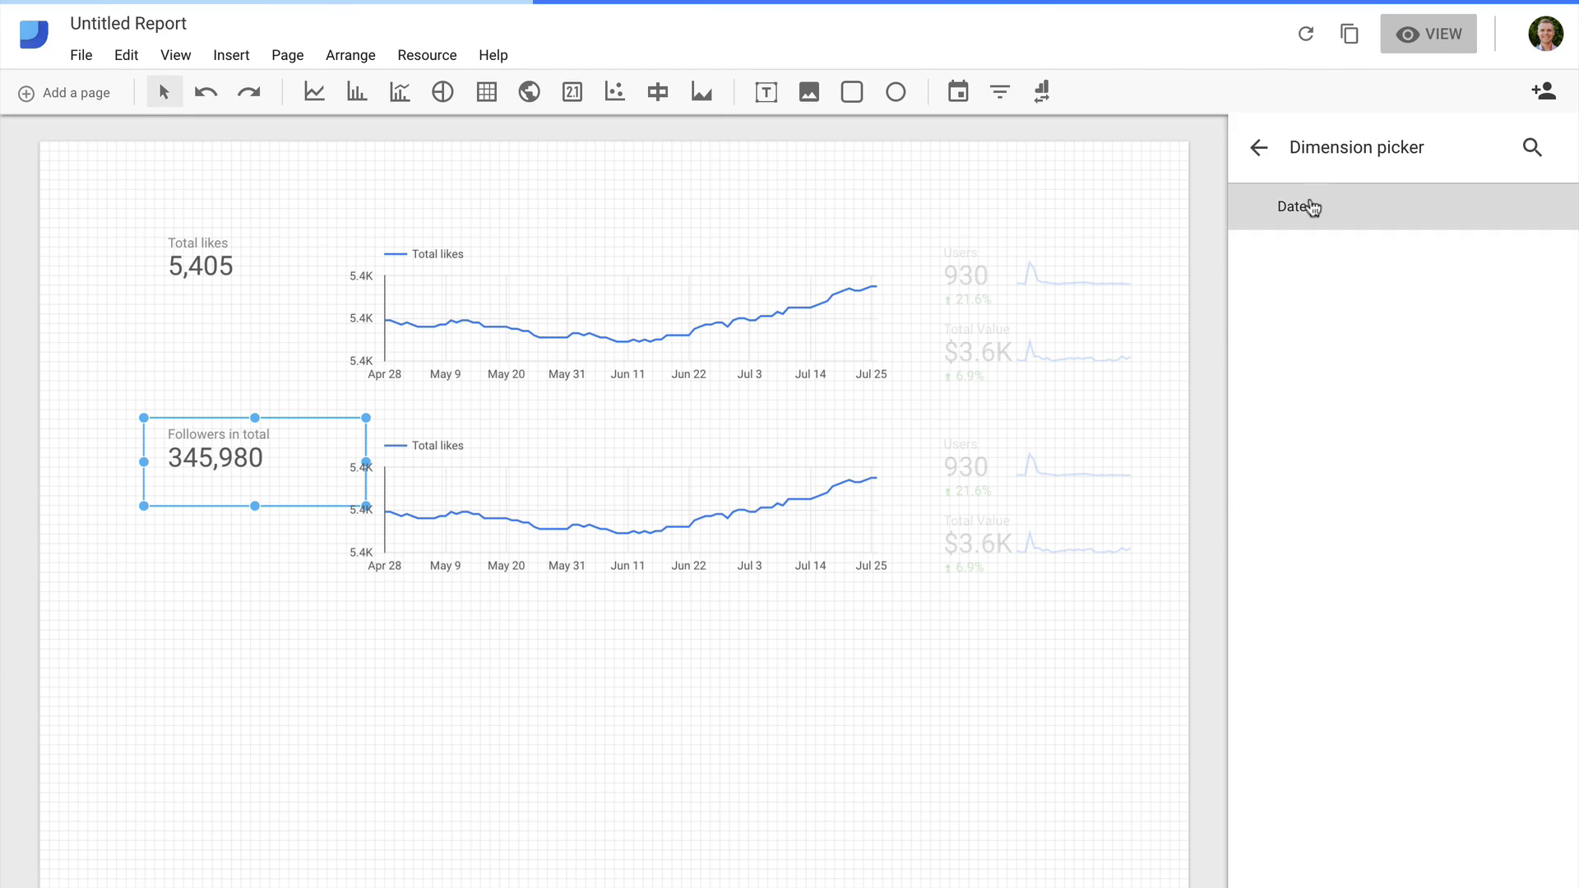
pyautogui.click(1258, 150)
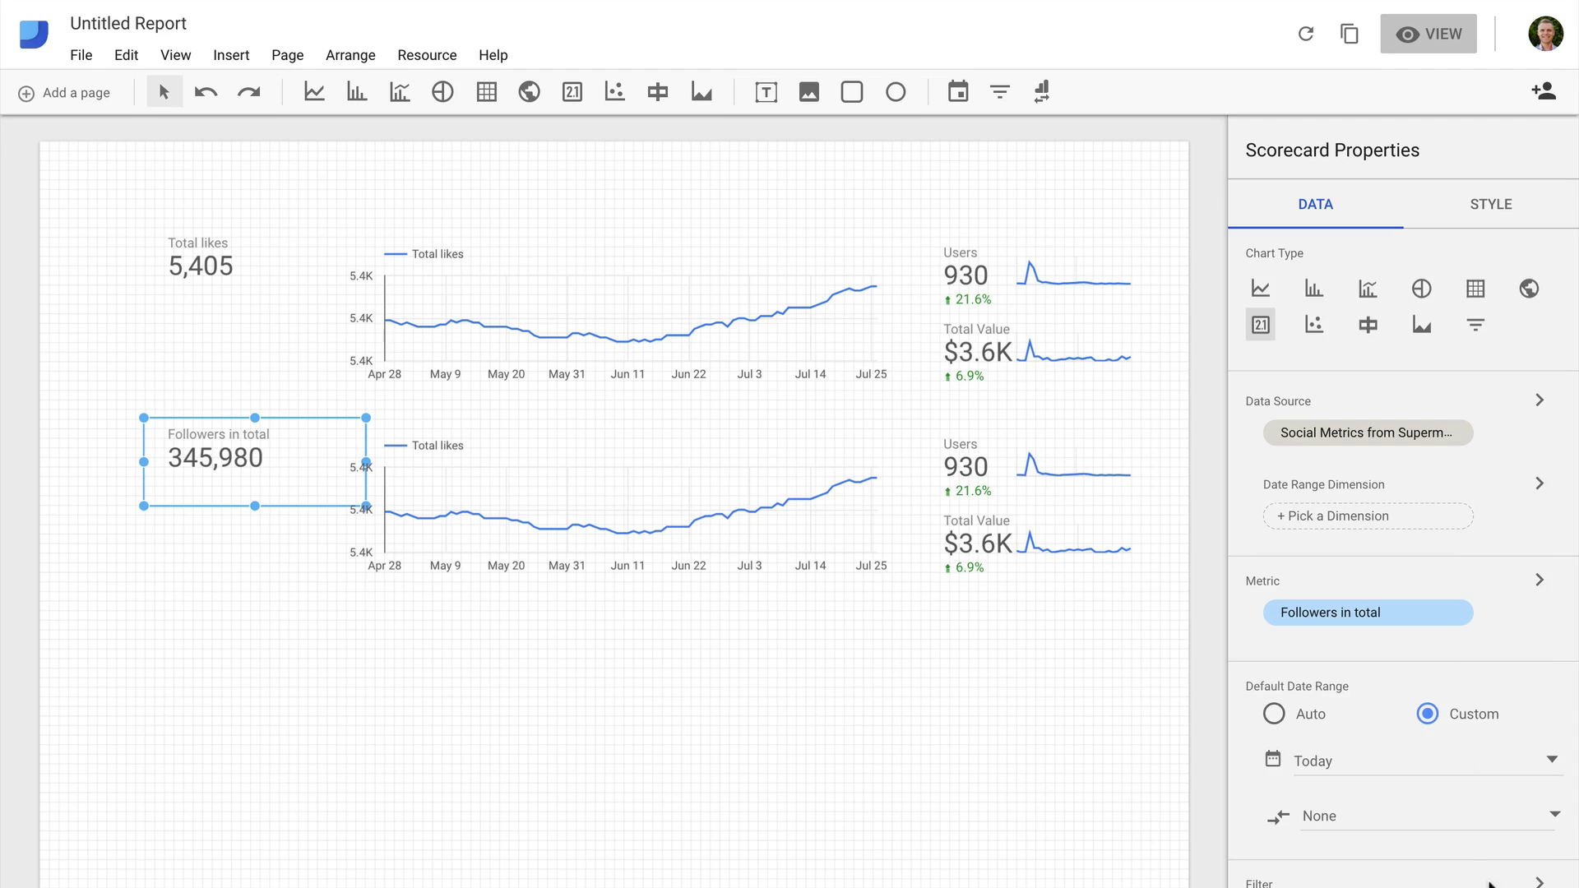
pyautogui.click(1408, 520)
pyautogui.click(1329, 208)
pyautogui.click(1035, 520)
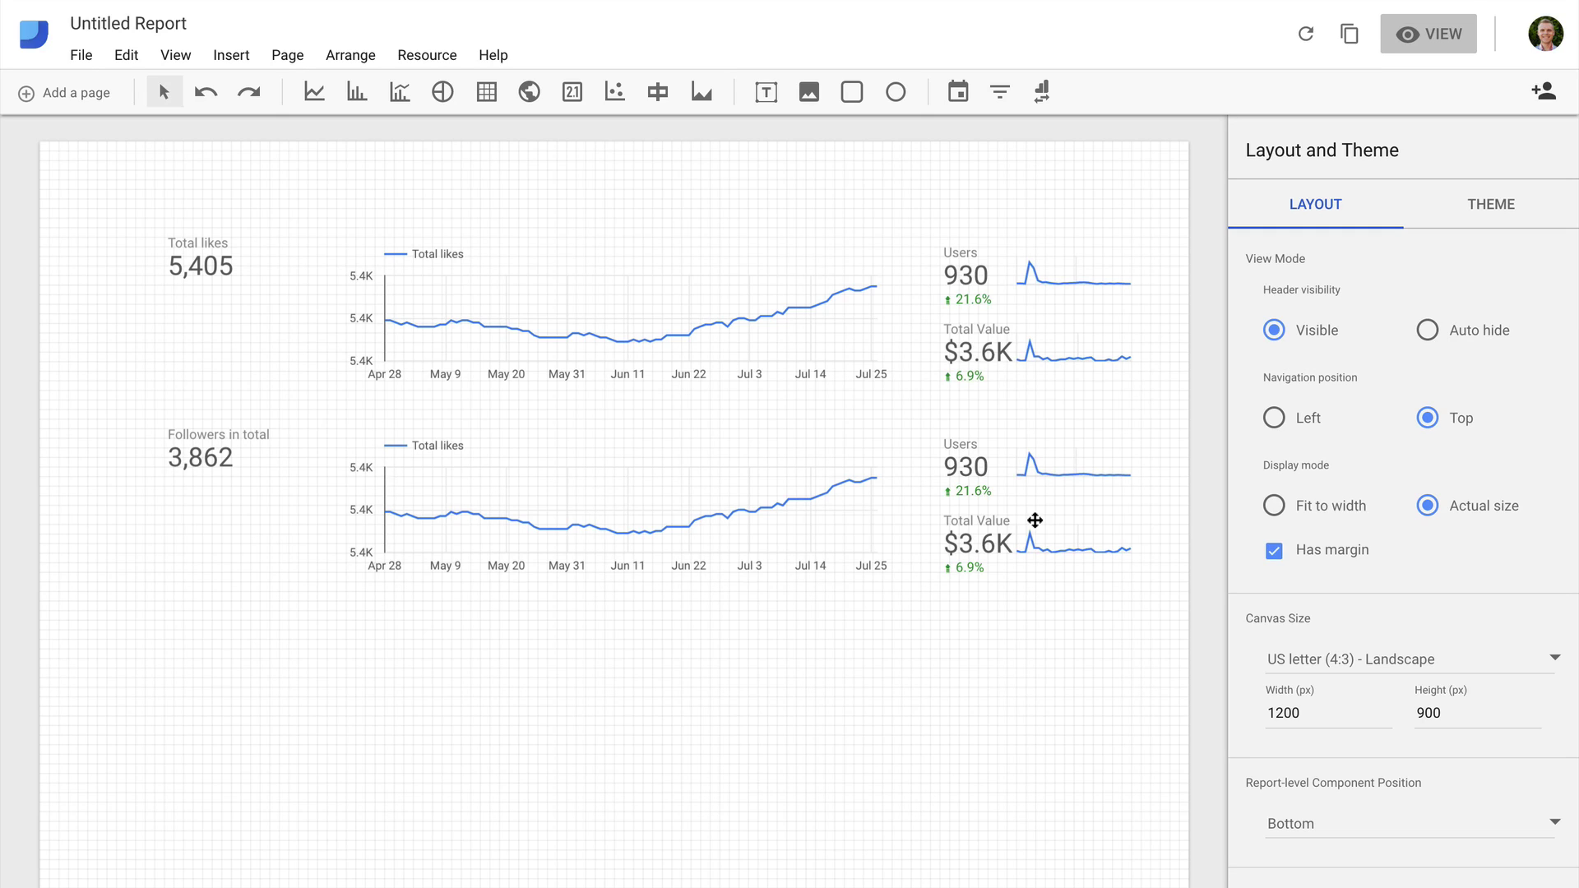
# Switch the large second-row time series chart to the added LinkedIn social metrics data source with Followers in total as its metric.
pyautogui.click(851, 538)
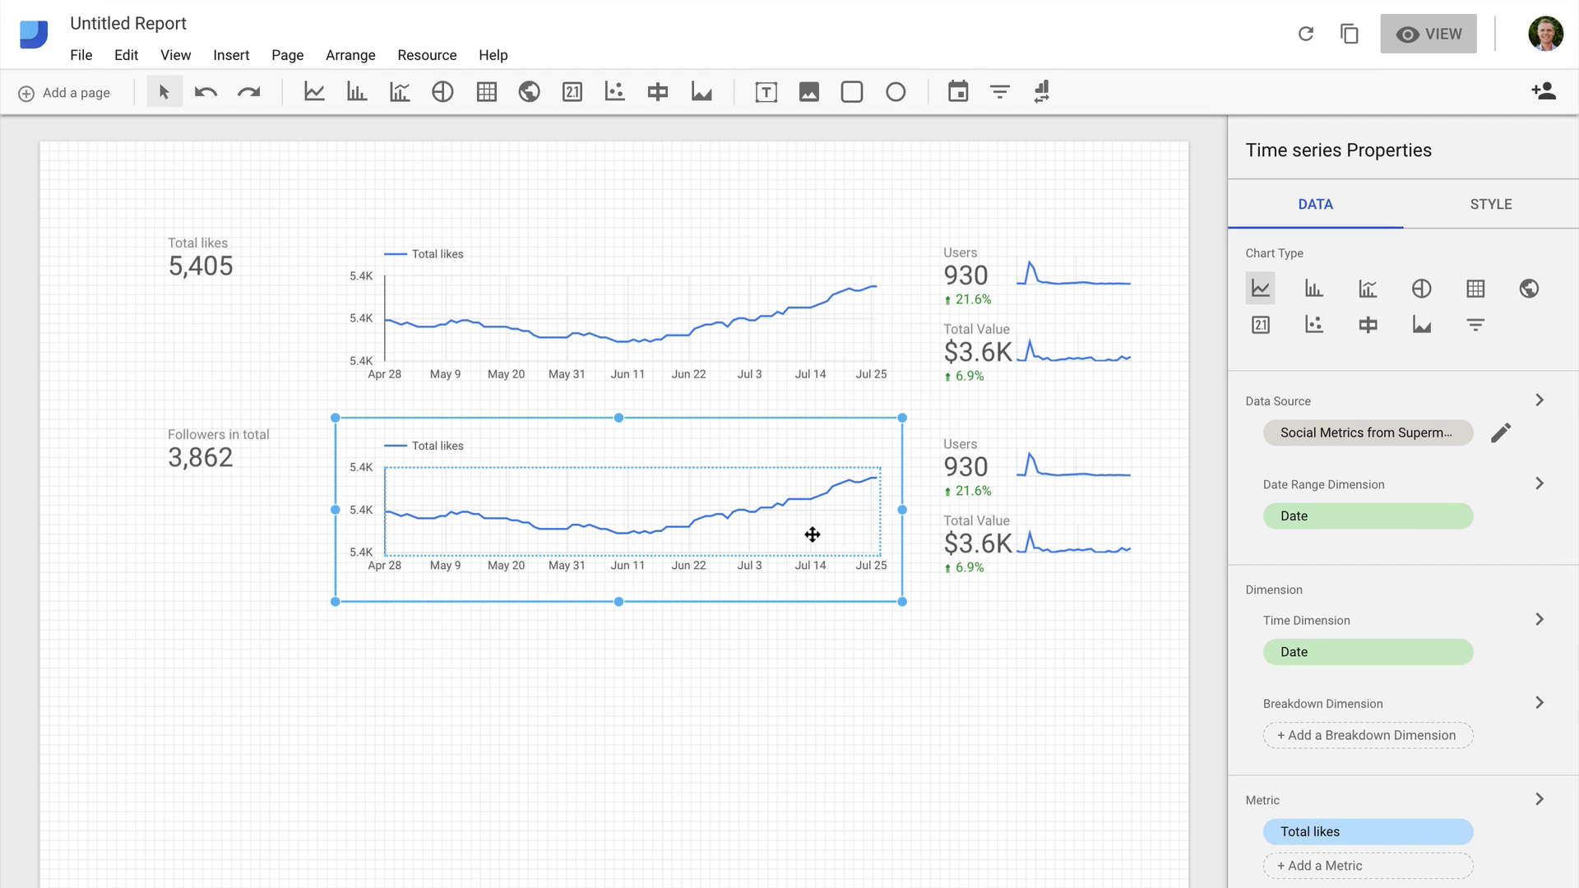
pyautogui.click(1455, 435)
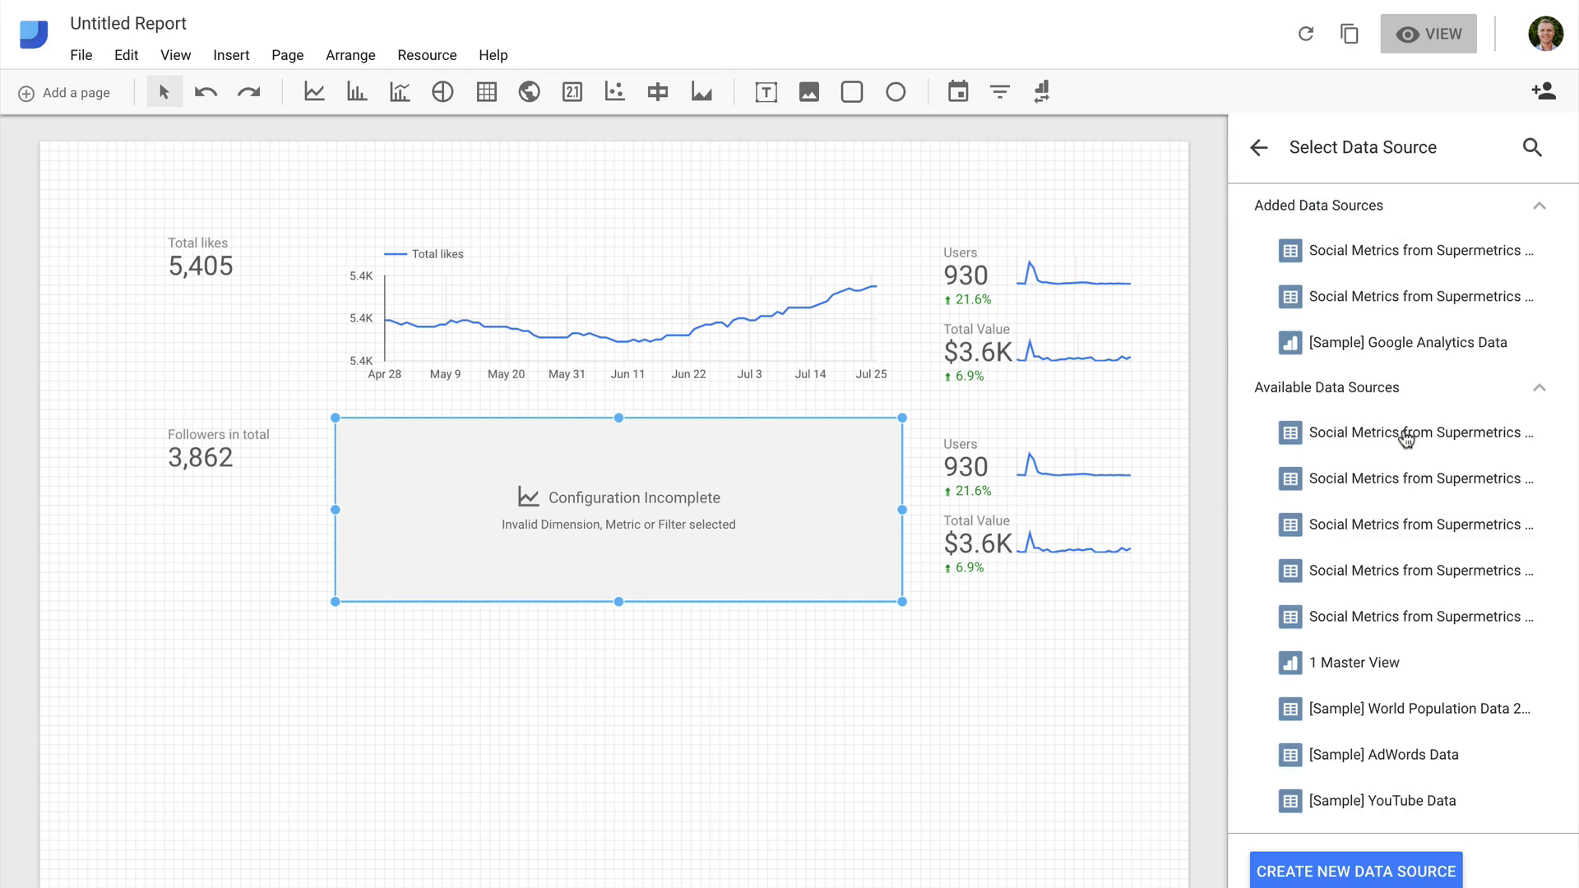
pyautogui.click(1406, 249)
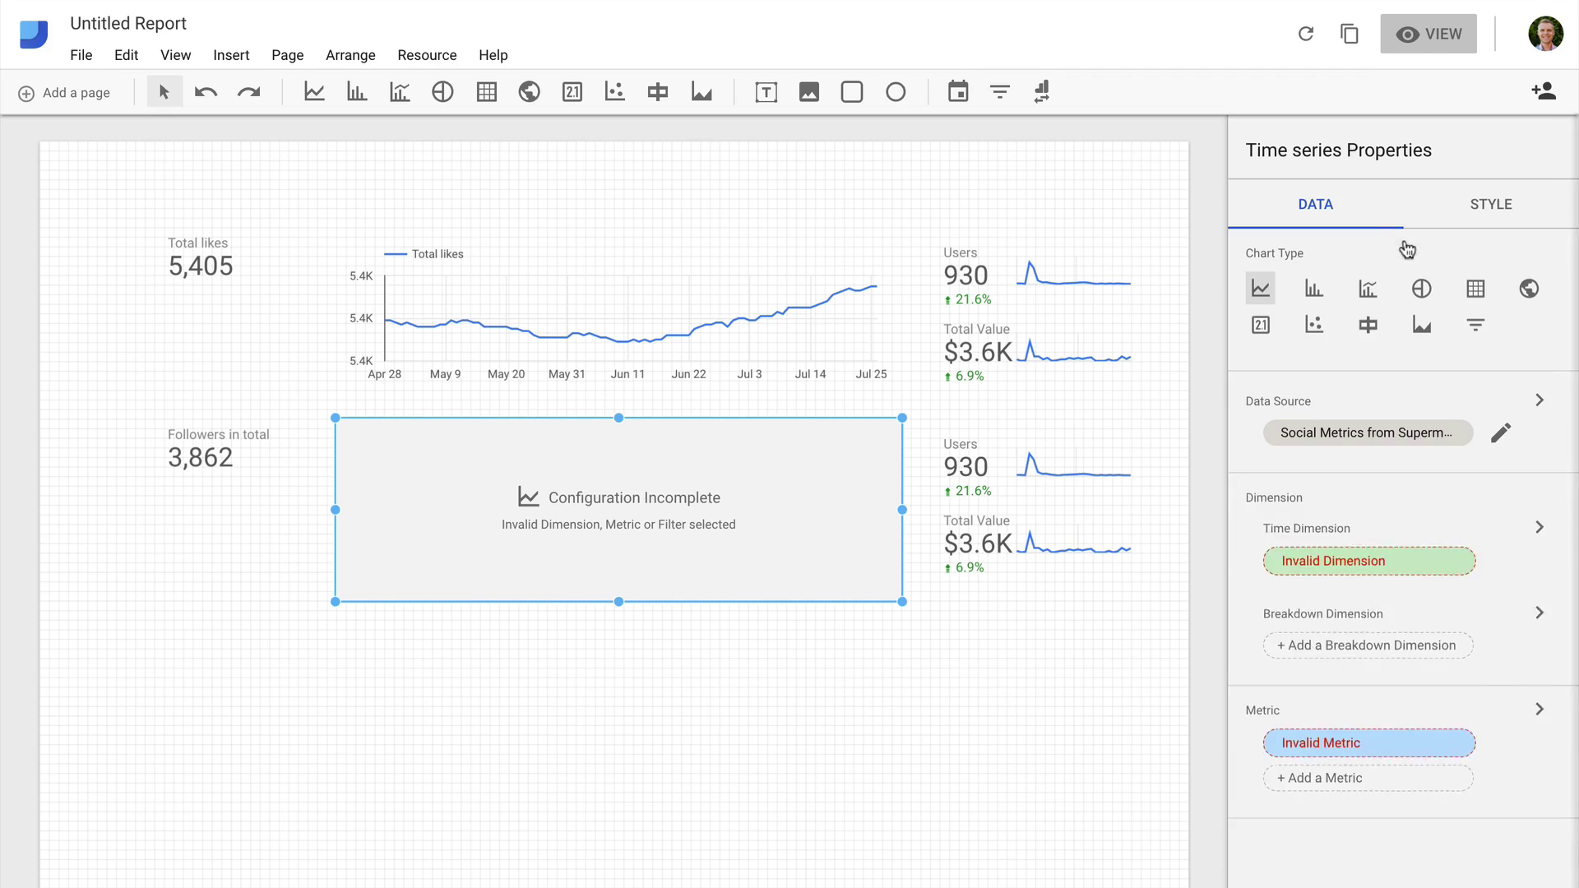
pyautogui.click(1341, 826)
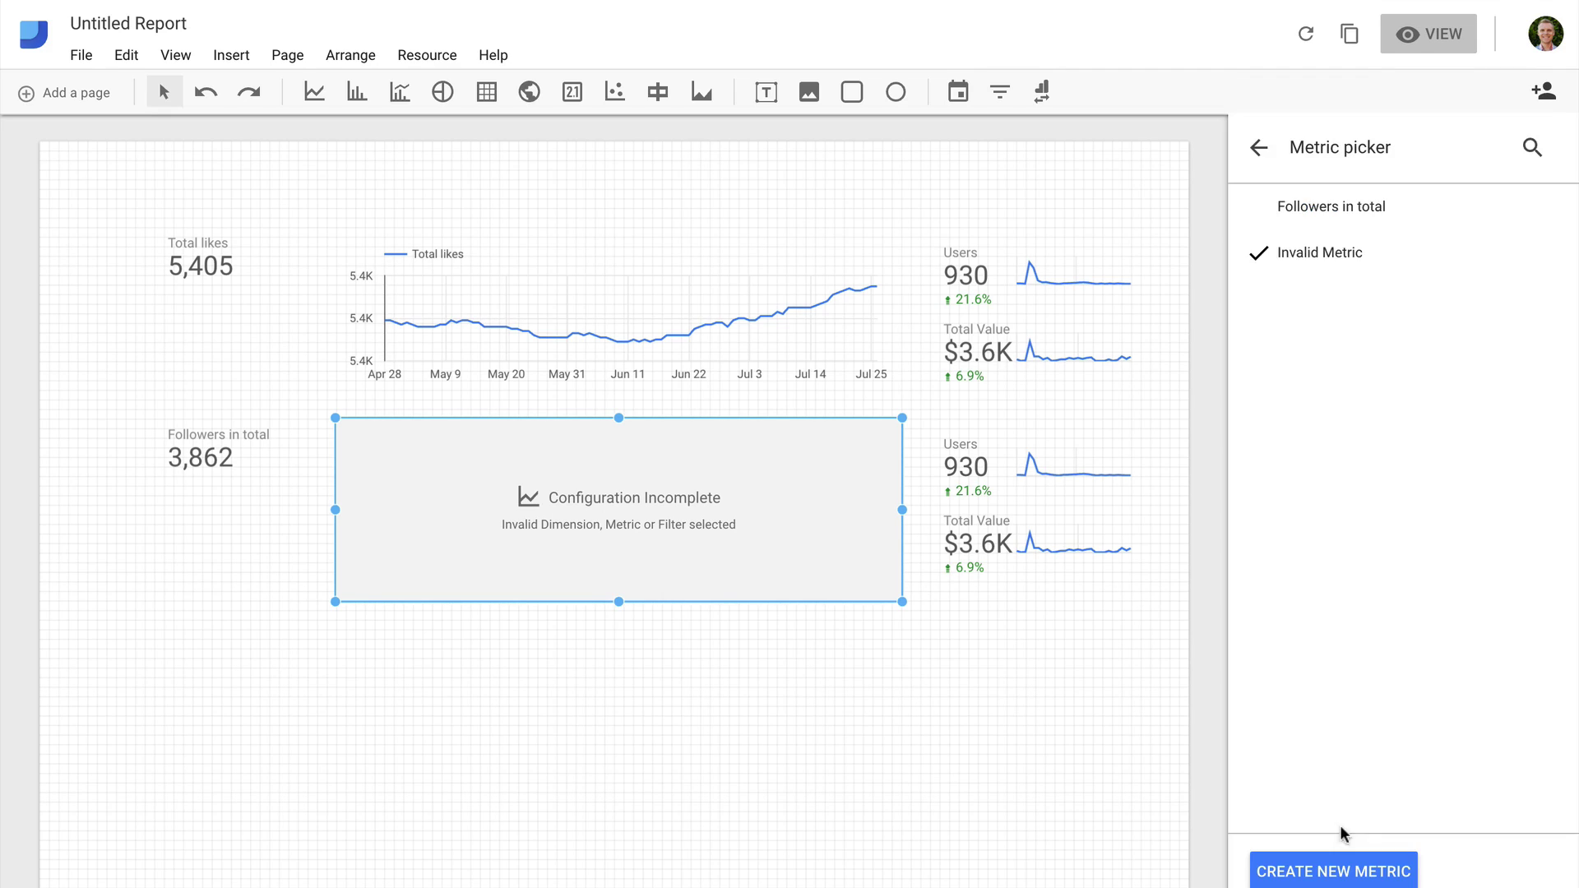
pyautogui.click(1337, 217)
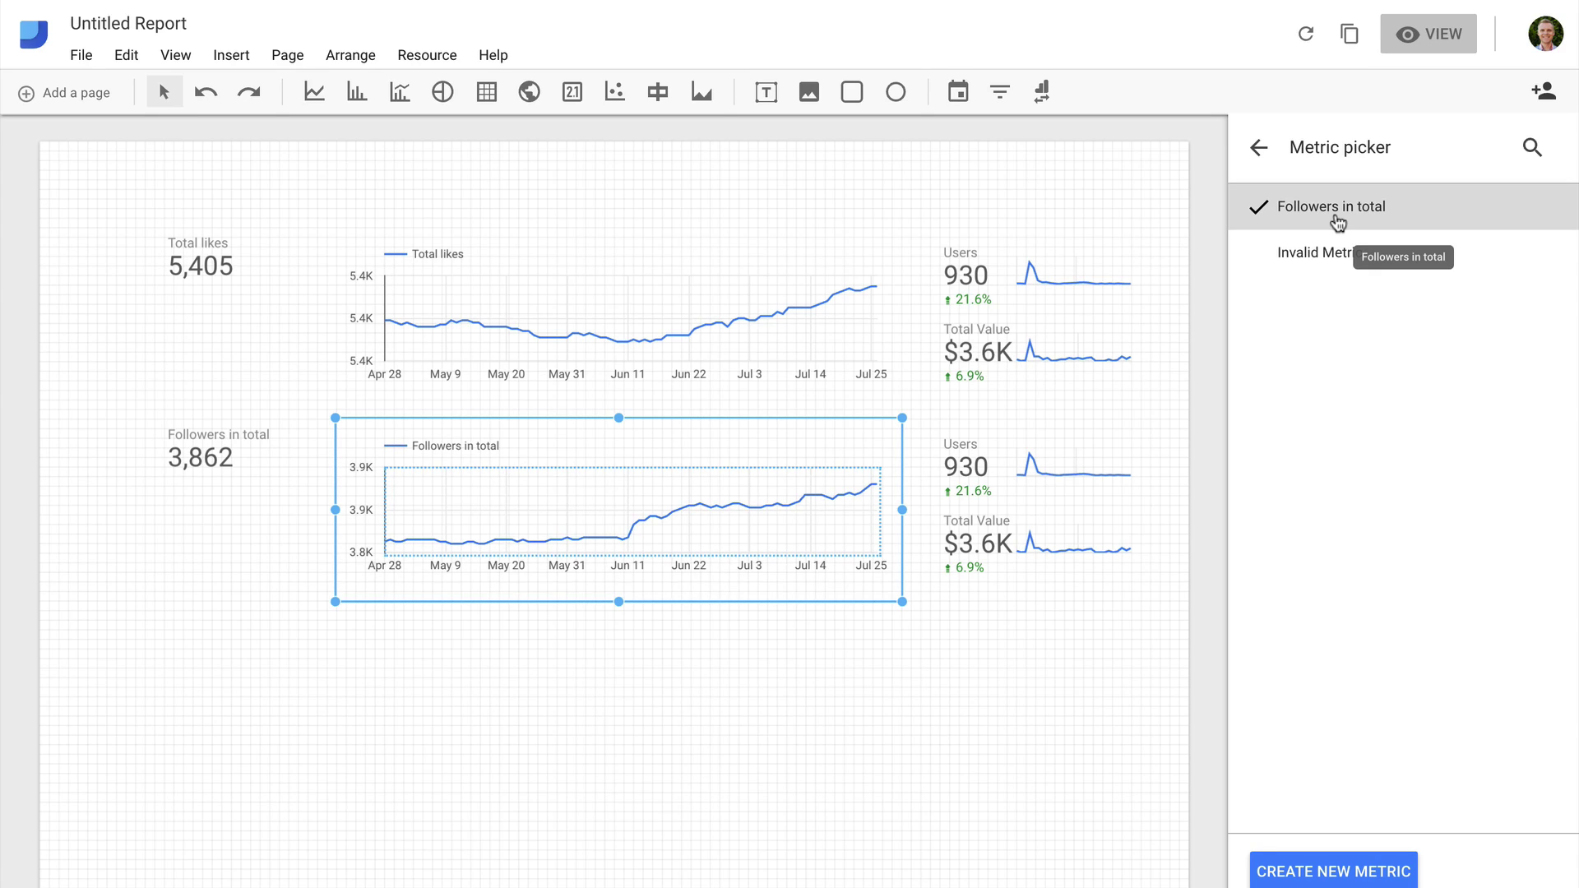
pyautogui.click(1258, 148)
# Remove the Facebook filter from the second-row Users scorecard.
pyautogui.click(977, 473)
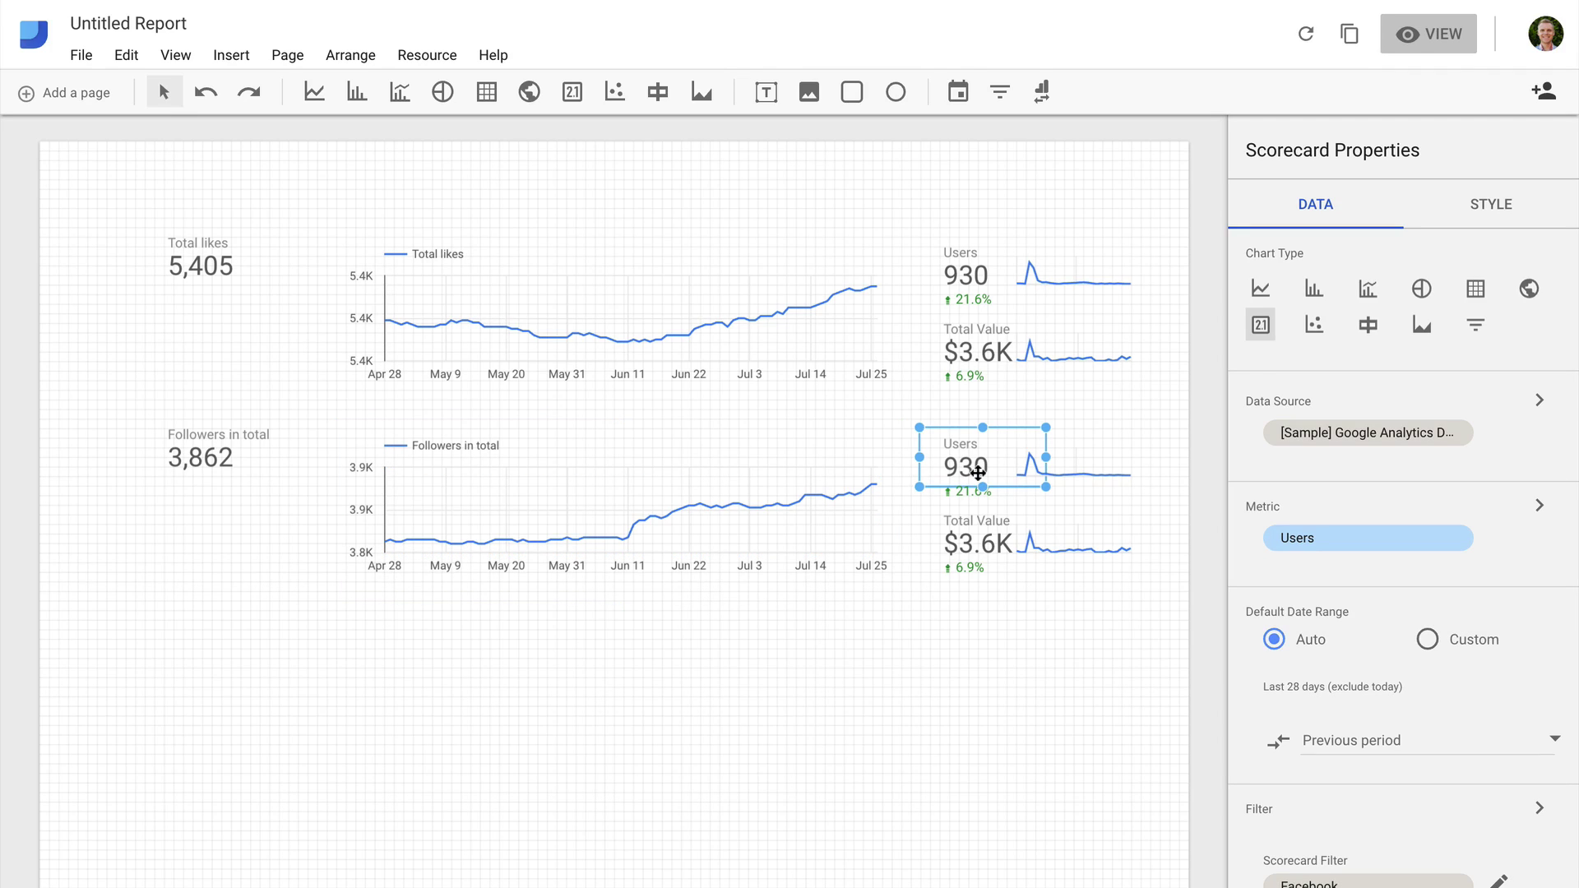
pyautogui.scroll(-3, 1455, 724)
pyautogui.click(1455, 748)
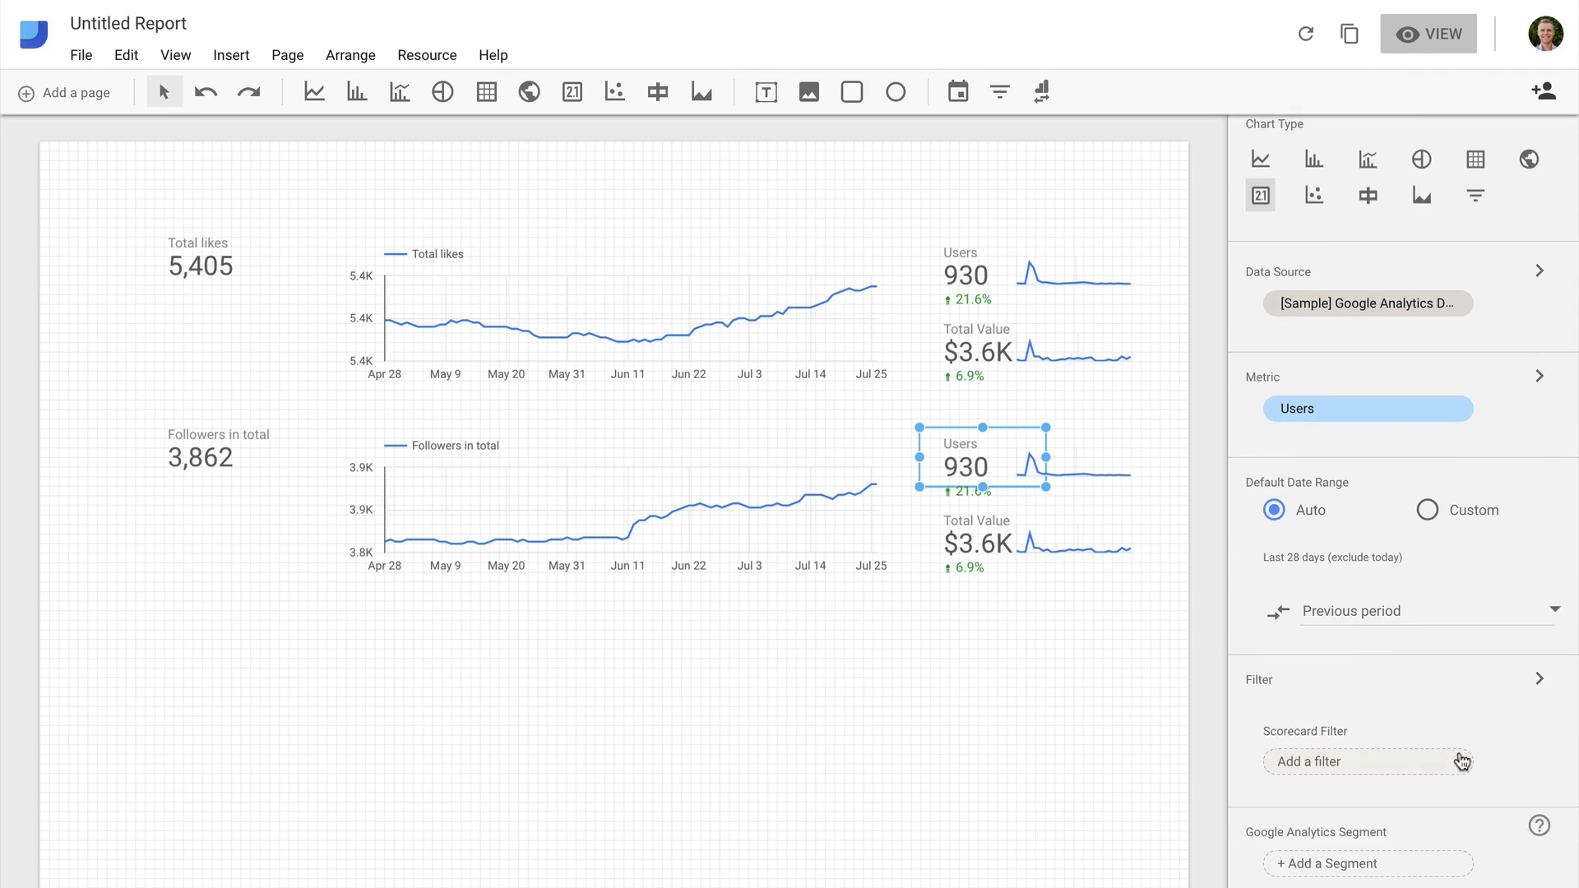
# Create a filter named LinkedIn for the second-row Users scorecard that includes Social Network equal to LinkedIn.
pyautogui.click(1429, 764)
pyautogui.click(1317, 870)
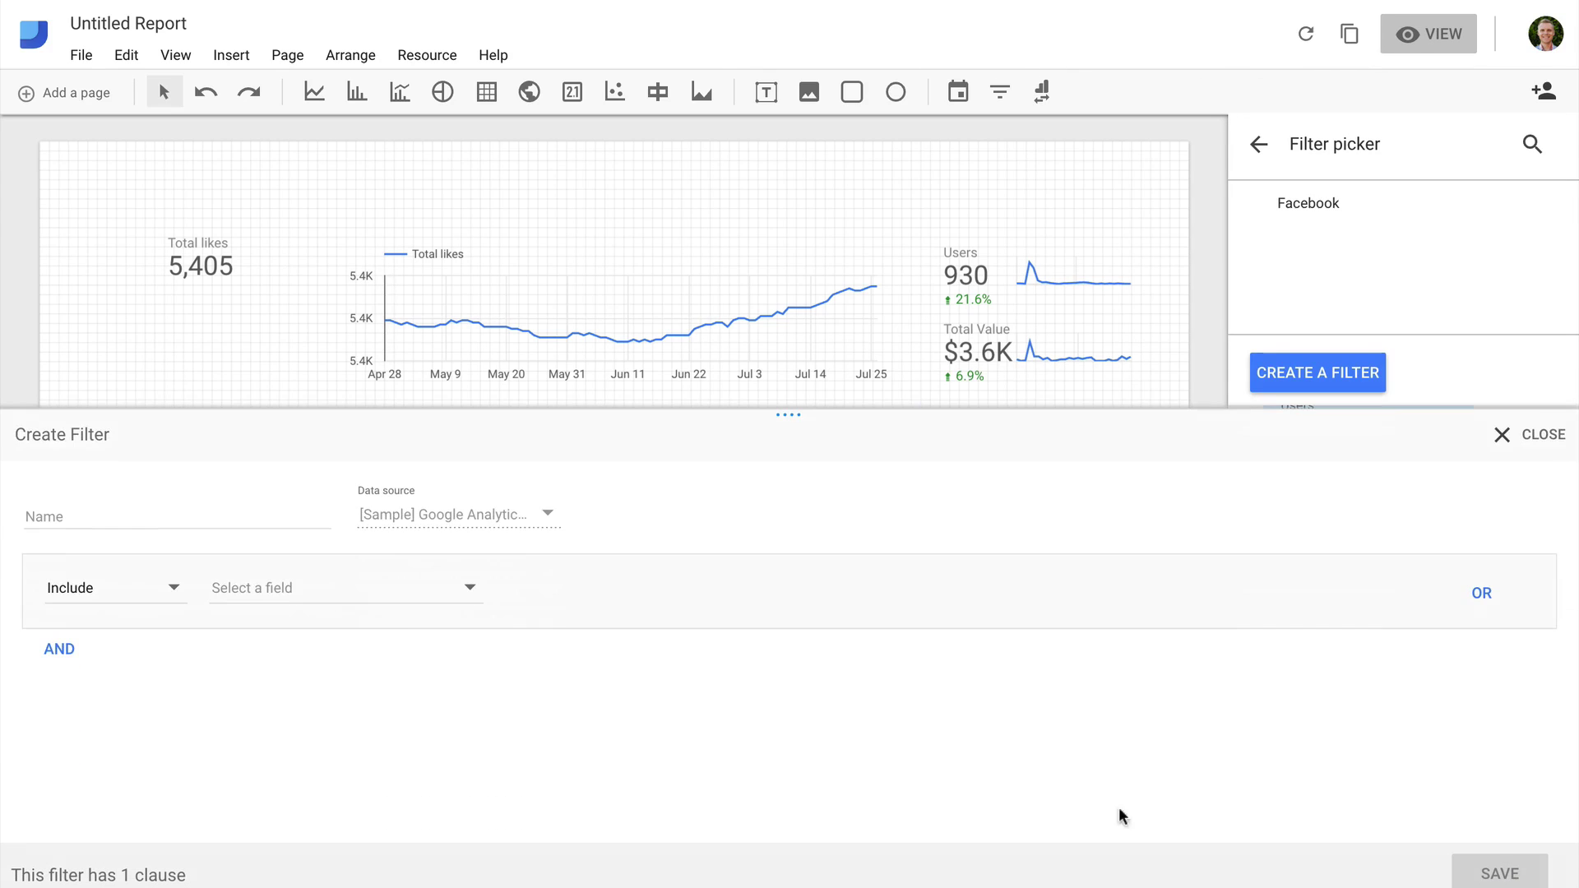
pyautogui.click(241, 594)
pyautogui.write('social net')
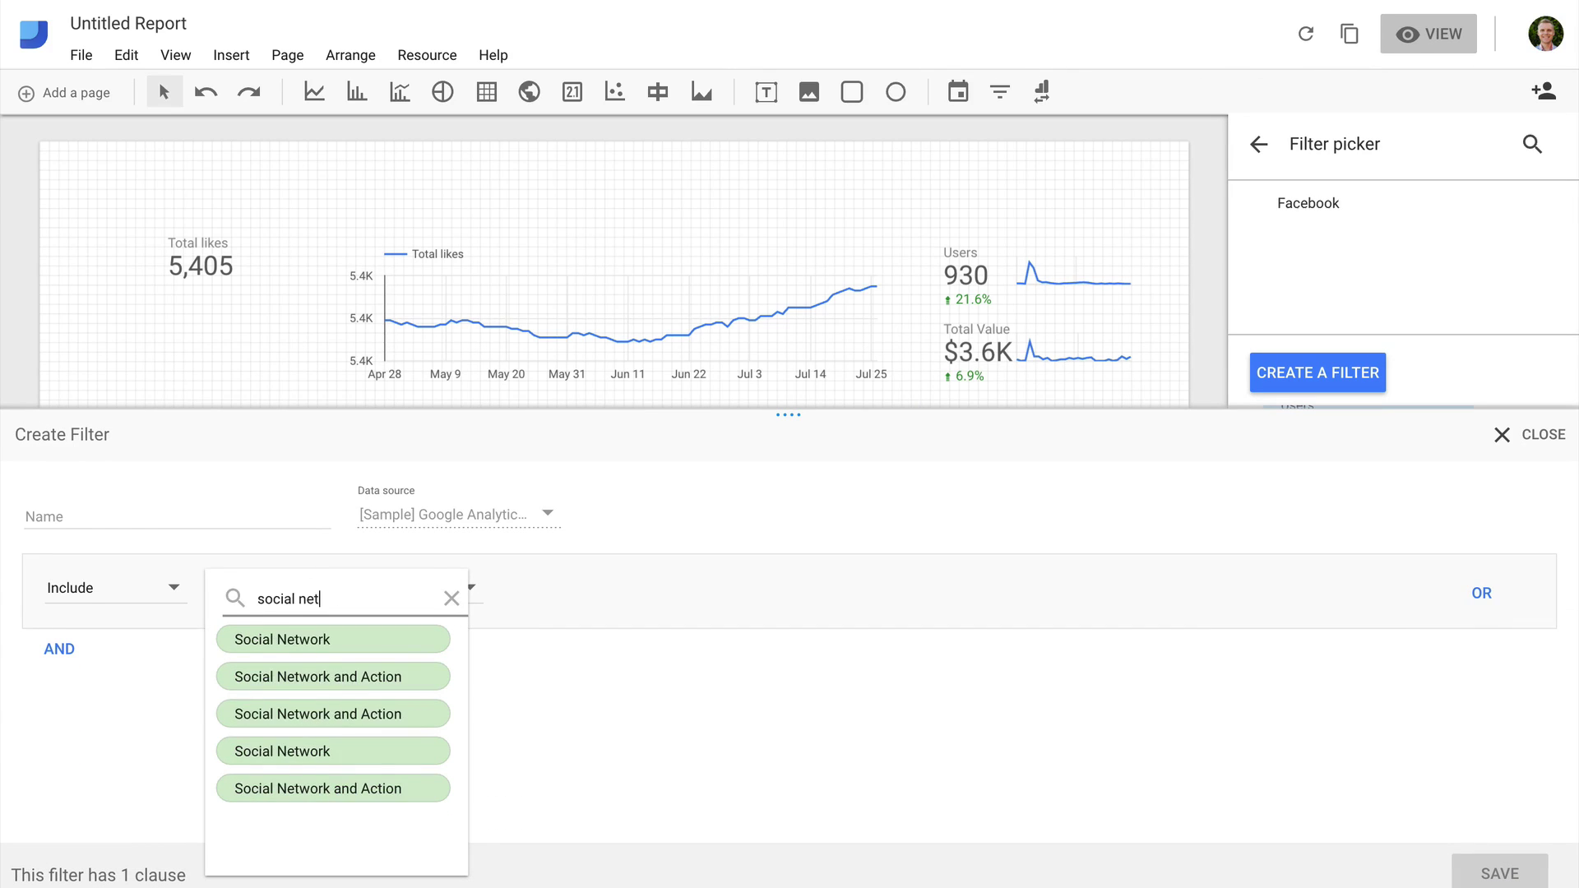
pyautogui.click(406, 751)
pyautogui.click(641, 589)
pyautogui.click(639, 590)
pyautogui.click(691, 588)
pyautogui.write('Linked')
pyautogui.click(294, 524)
pyautogui.write('Linked')
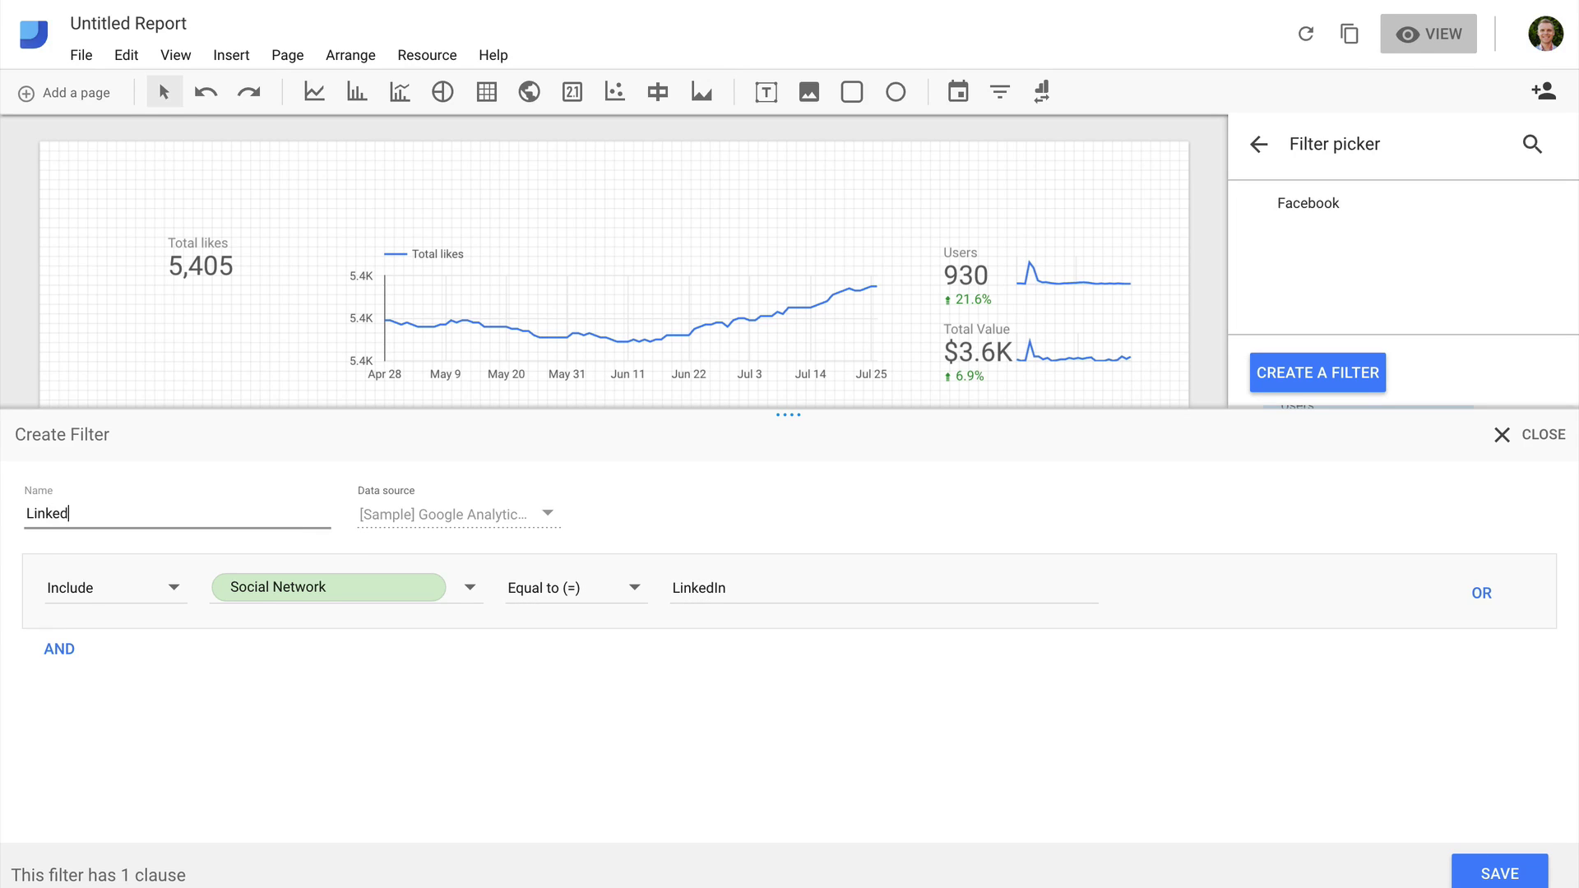
pyautogui.click(1479, 875)
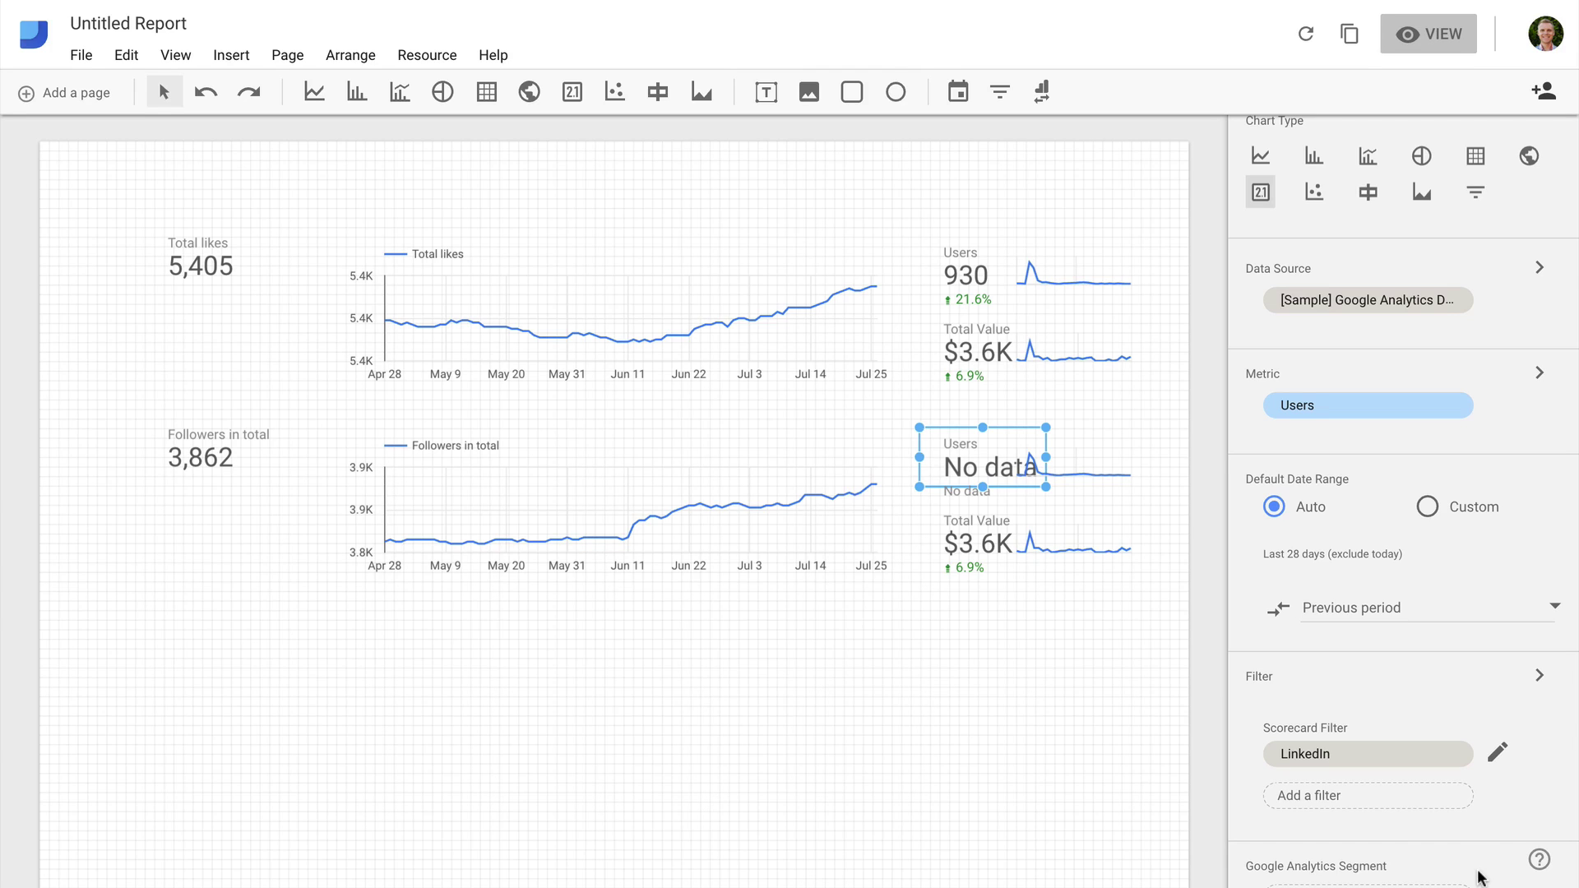
# Replace the Facebook filter on the second-row Total Value scorecard with the existing LinkedIn filter.
pyautogui.click(1096, 543)
pyautogui.scroll(-1, 1424, 680)
pyautogui.click(1383, 763)
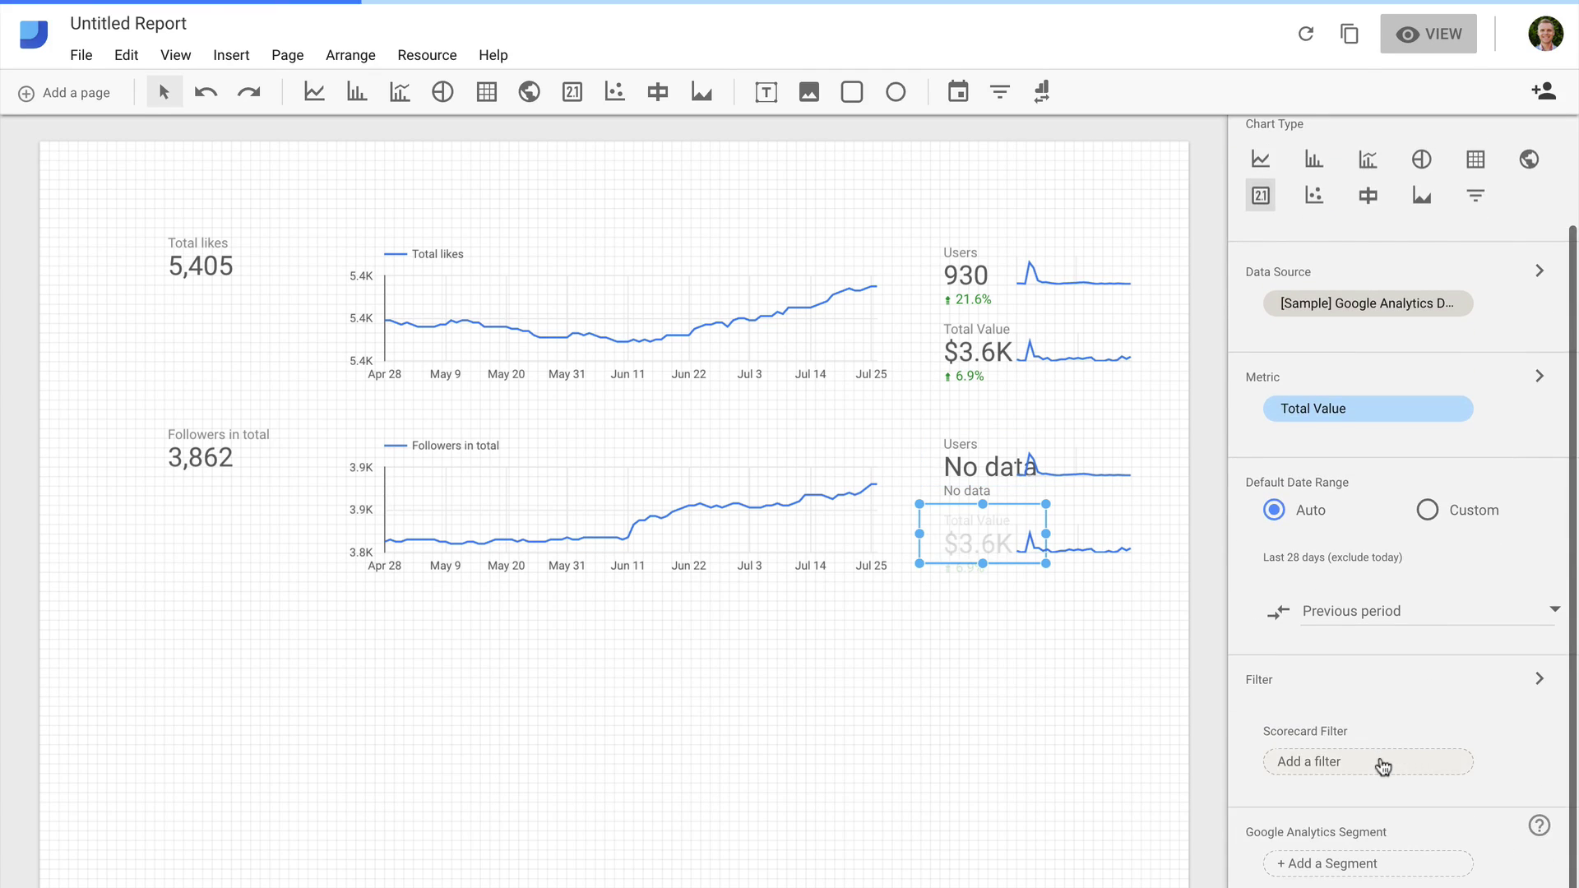
pyautogui.click(1383, 763)
pyautogui.click(1347, 244)
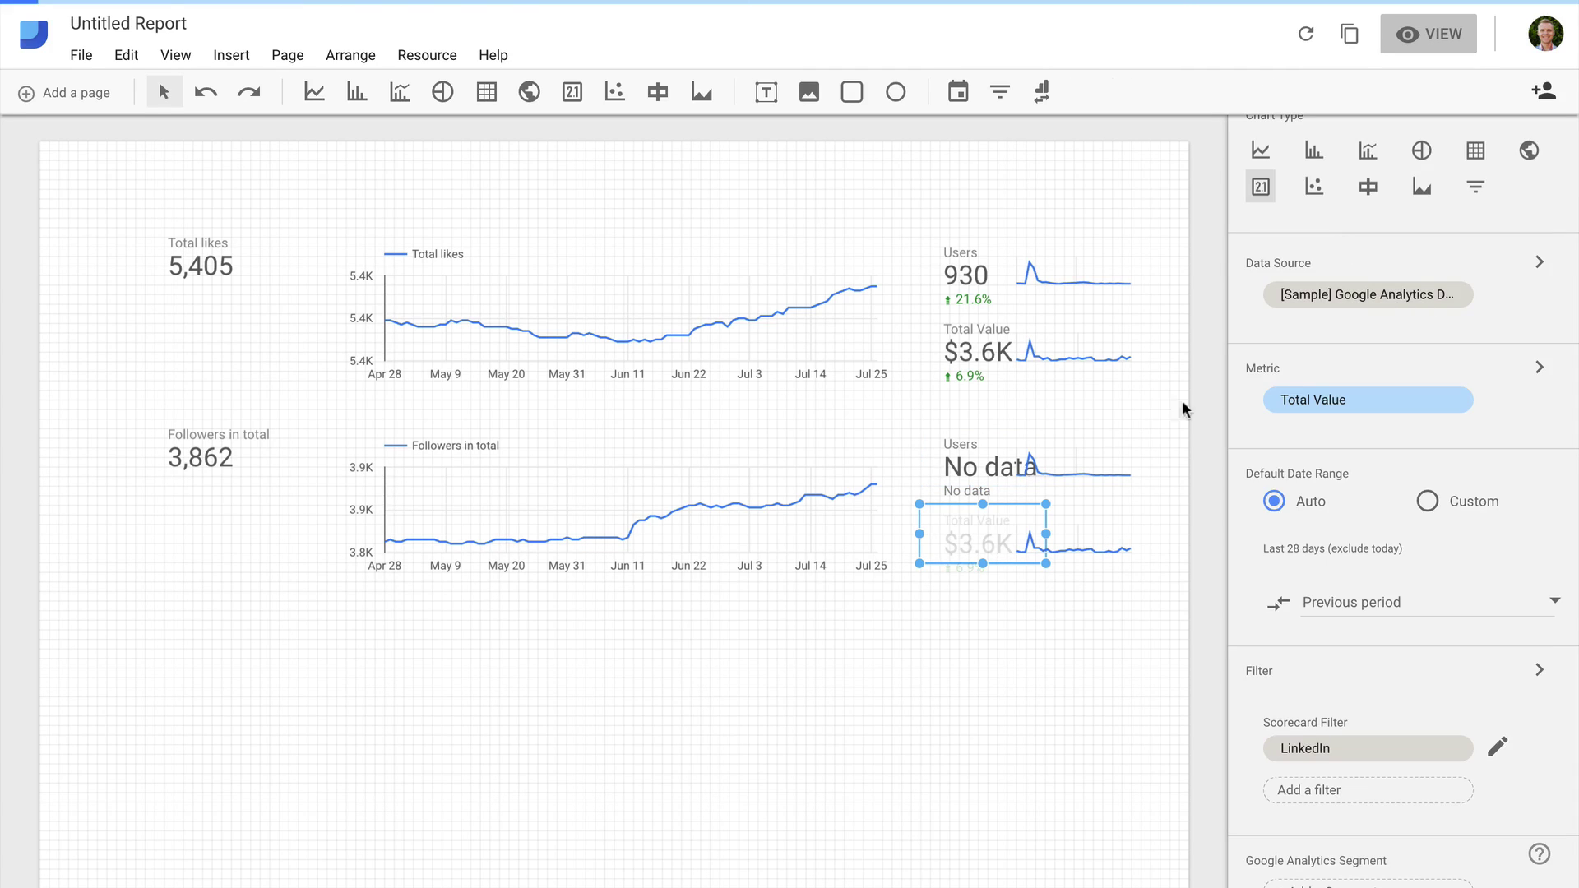
# Apply the LinkedIn filter to the small second-row Users time series chart in place of its Facebook filter.
pyautogui.click(1097, 472)
pyautogui.scroll(-3, 1398, 741)
pyautogui.click(1398, 814)
pyautogui.click(1301, 250)
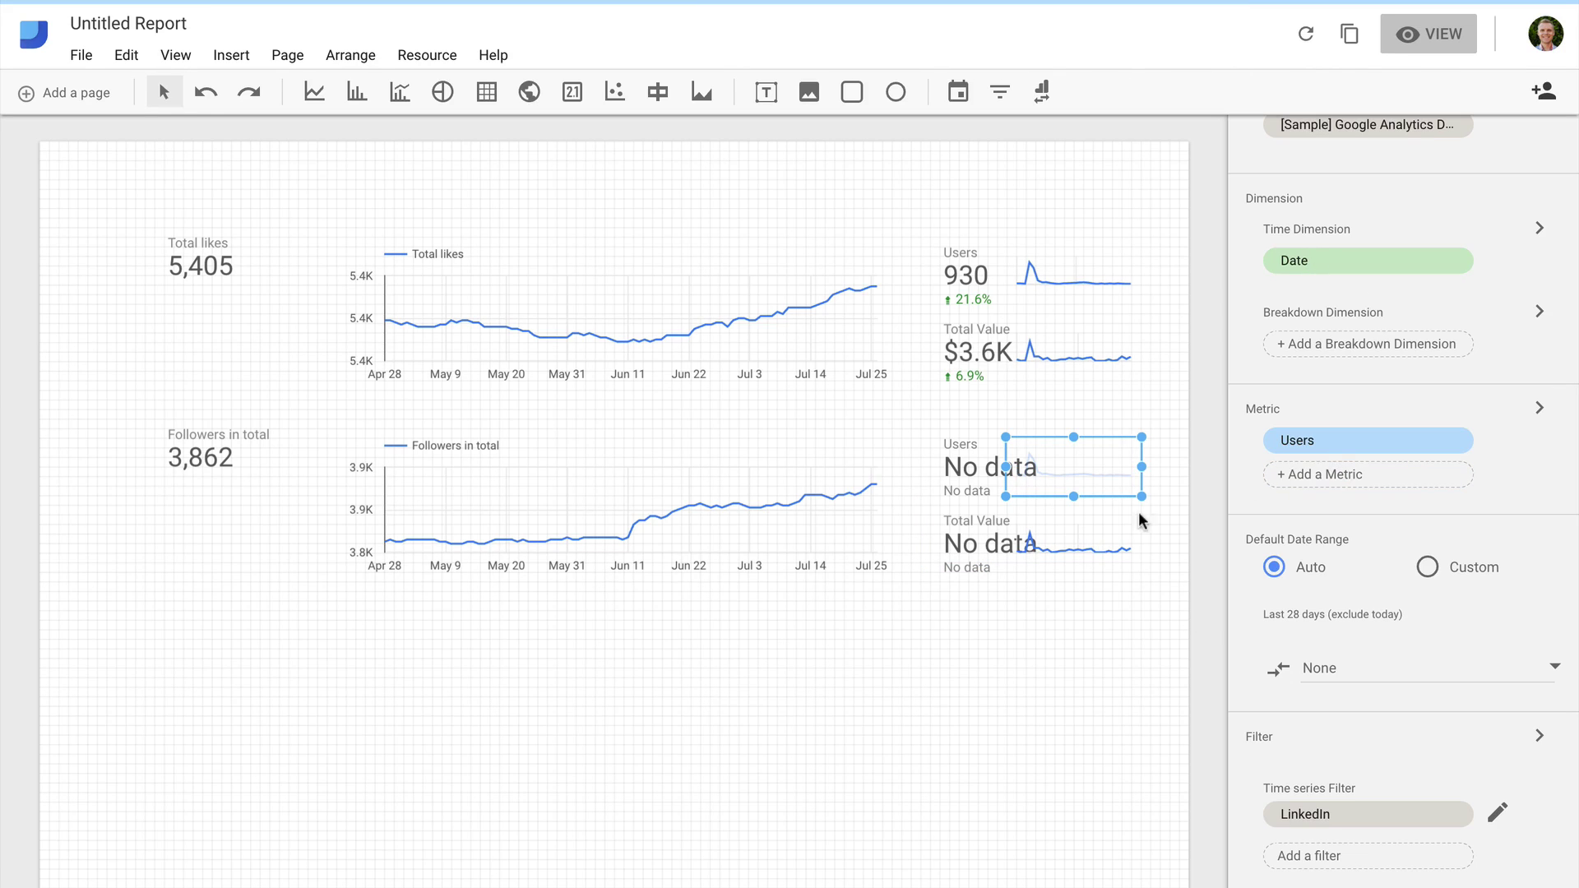
# Swap the filter on the small second-row Total Value time series chart to LinkedIn.
pyautogui.click(1092, 546)
pyautogui.scroll(-5, 1427, 645)
pyautogui.click(1456, 739)
pyautogui.click(1346, 756)
pyautogui.click(1318, 250)
# Set missing data to show "0" for both the second-row Users and Total Value scorecards.
pyautogui.click(973, 542)
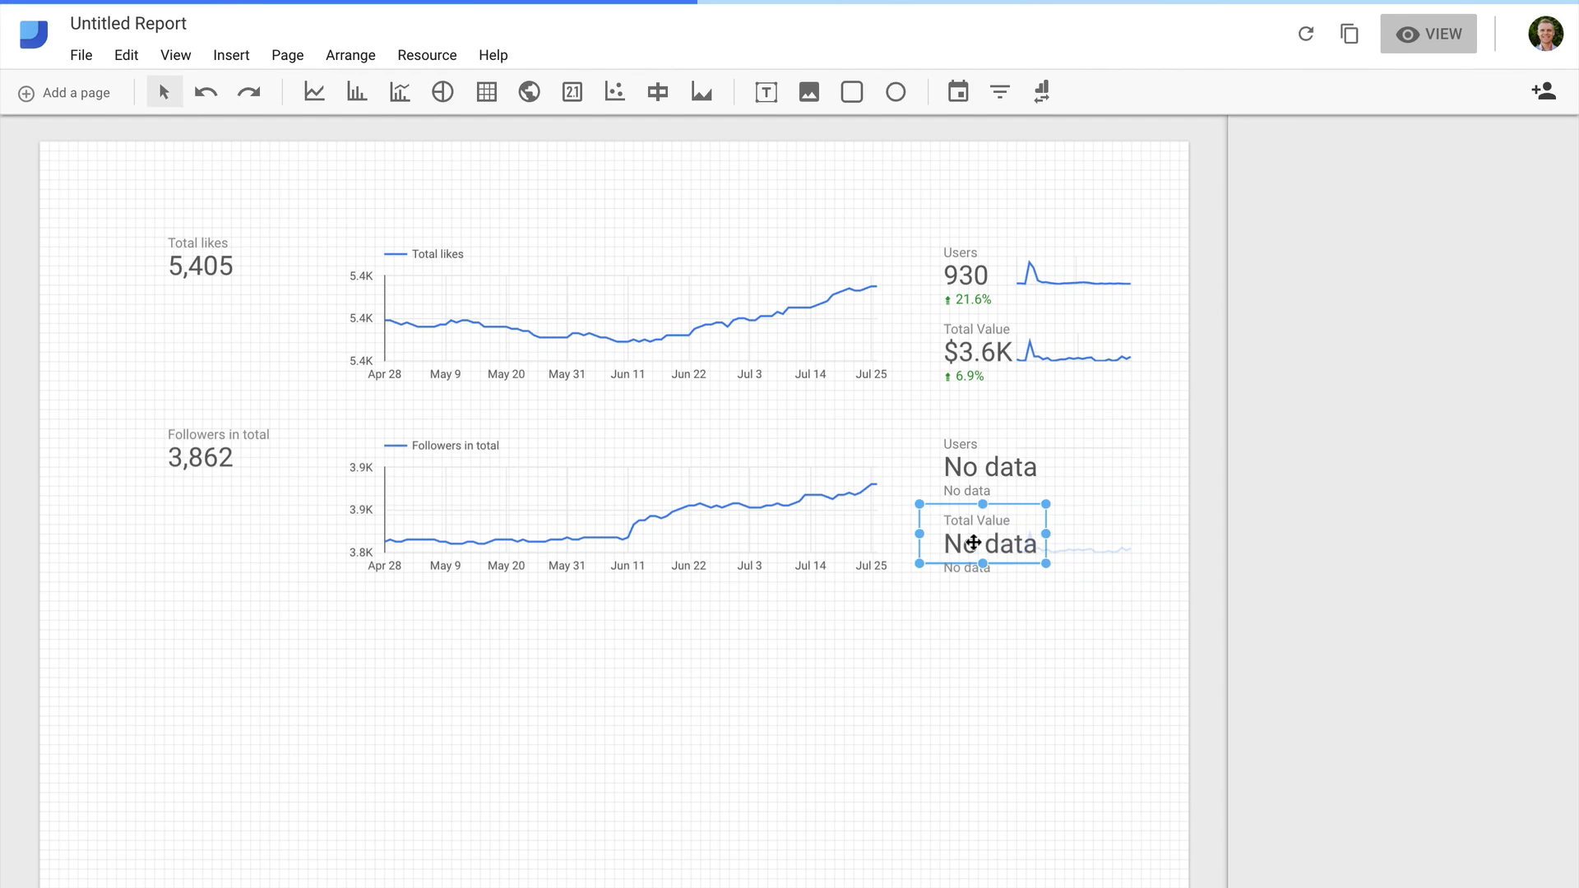
pyautogui.keyDown('shift'); pyautogui.click(959, 461); pyautogui.keyUp('shift')
pyautogui.click(1491, 204)
pyautogui.click(1428, 601)
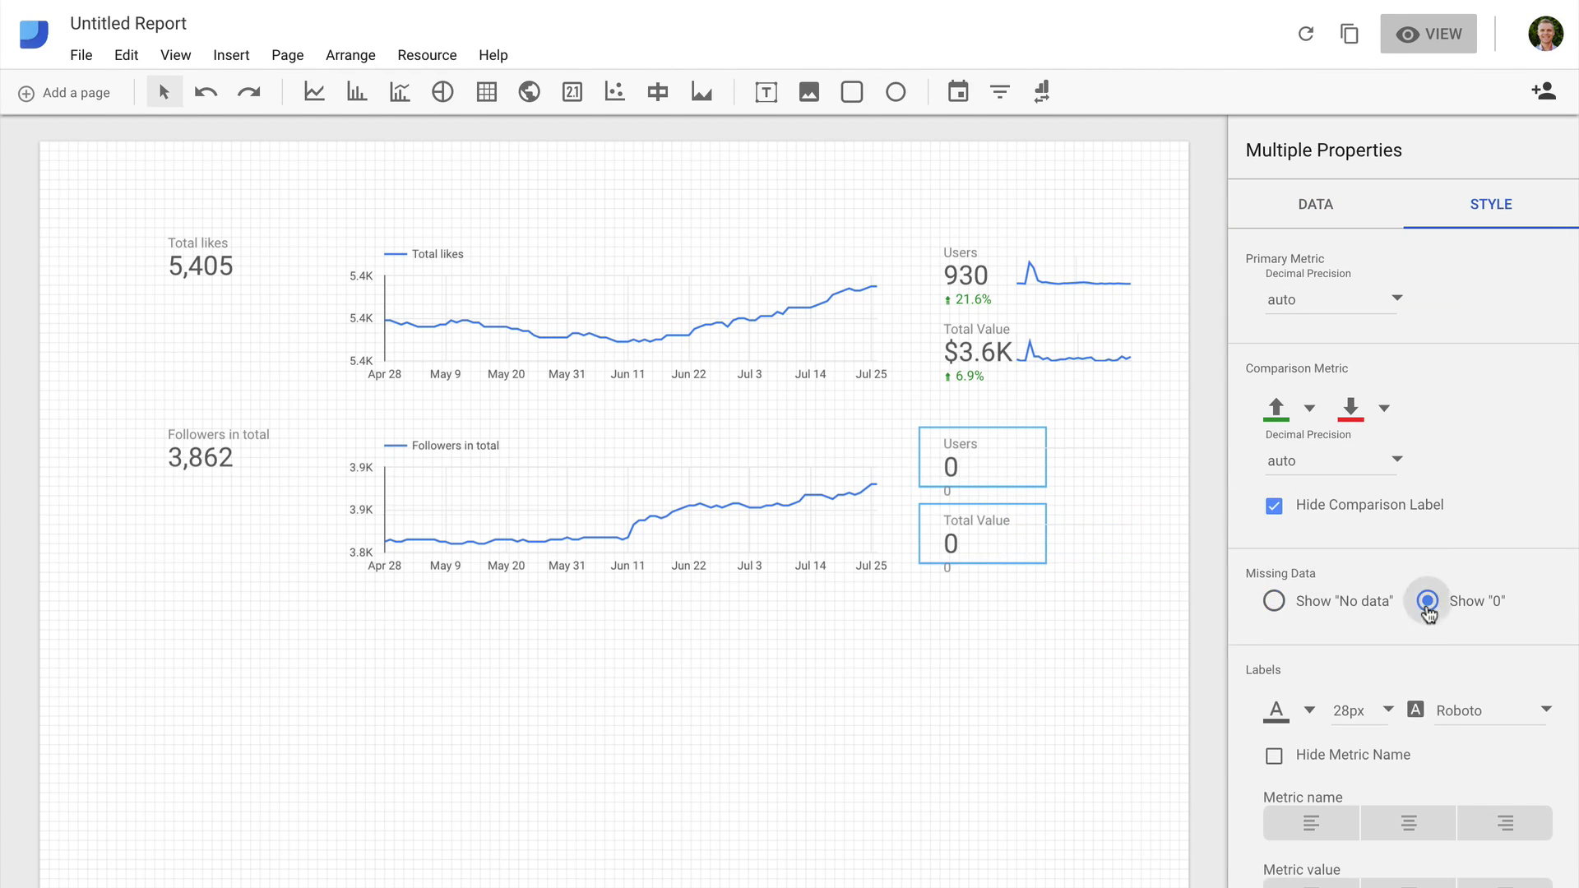
pyautogui.click(850, 626)
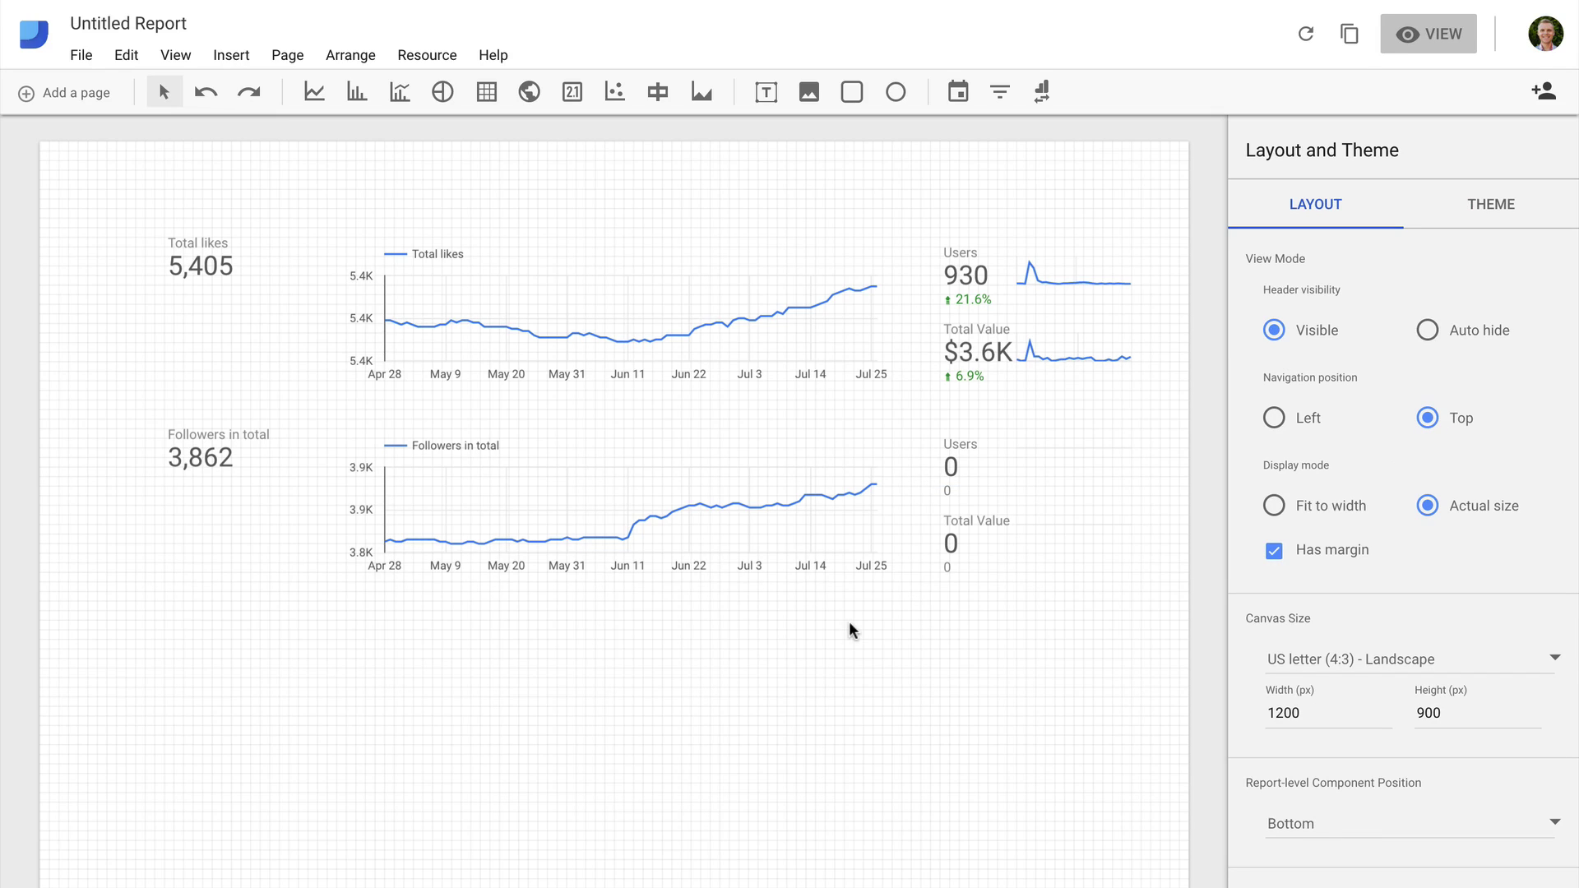
# Duplicate all the LinkedIn row's scorecards and charts and place the copy directly below as a third row.
pyautogui.moveTo(1045, 607); pyautogui.dragTo(204, 633)
pyautogui.hotkey('ctrl', 'd')
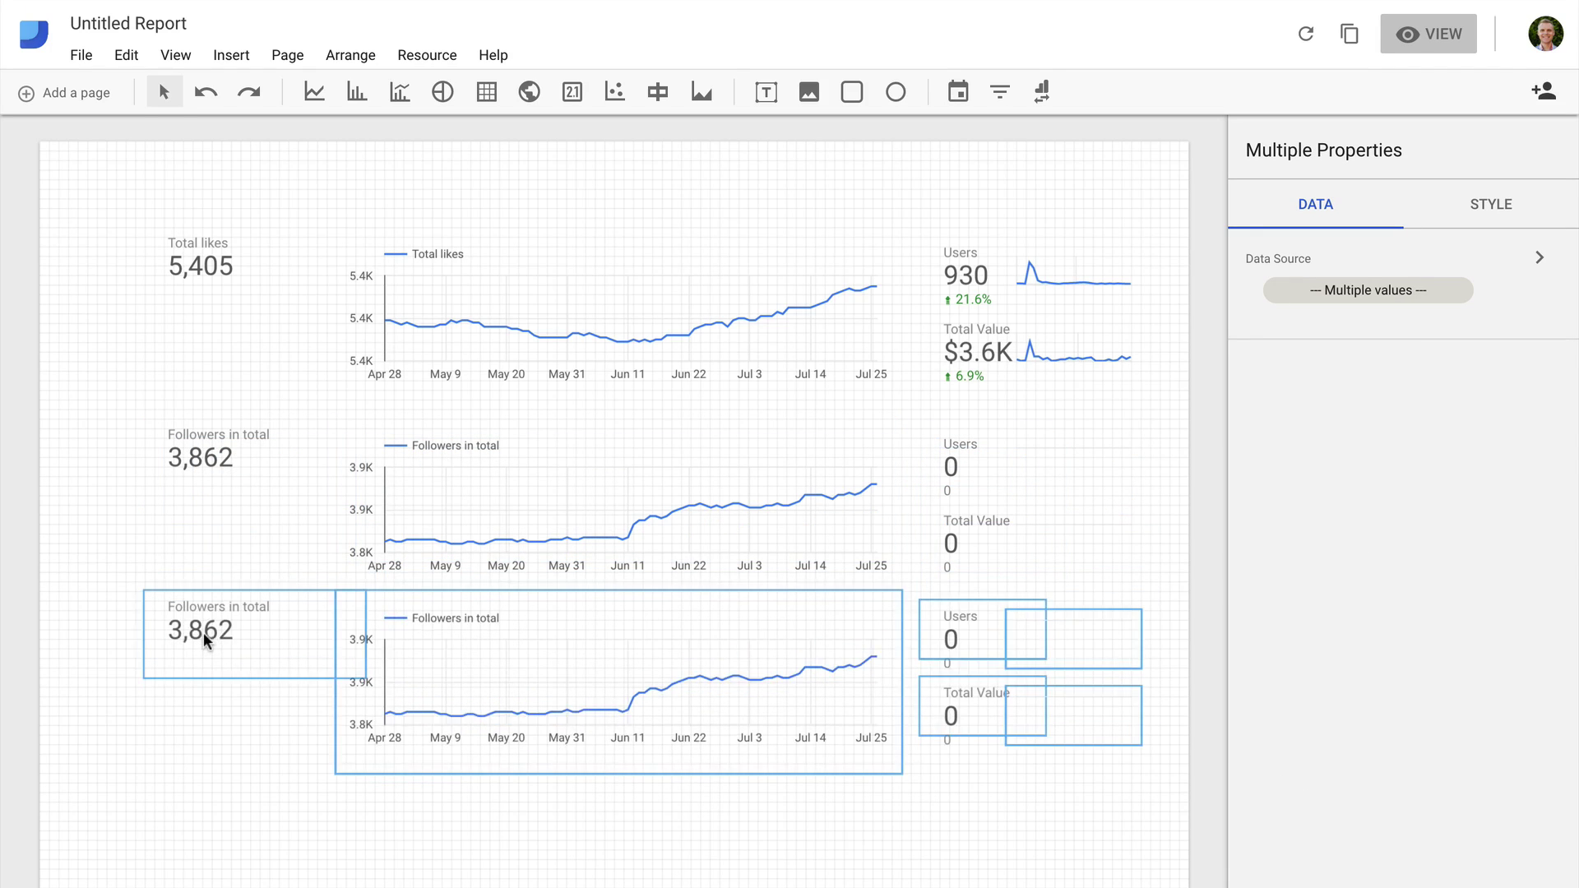
pyautogui.scroll(-1, 204, 633)
pyautogui.click(205, 632)
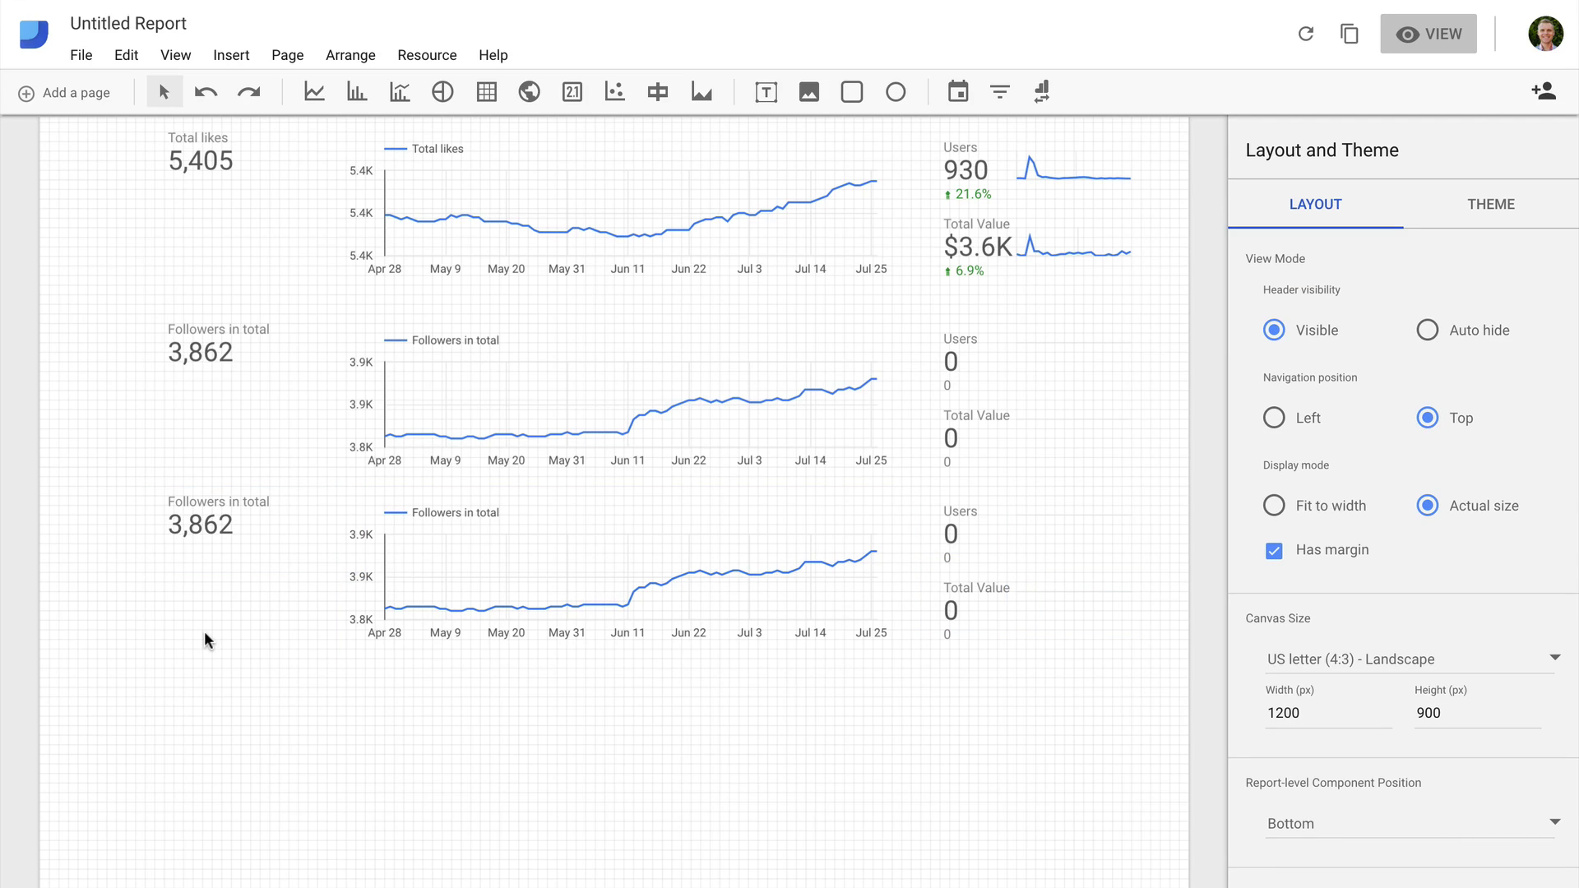
# Switch the third-row followers scorecard to a new Google Sheets data source using the Twitter worksheet of Social Metrics from Supermetrics 2.0.
pyautogui.click(219, 507)
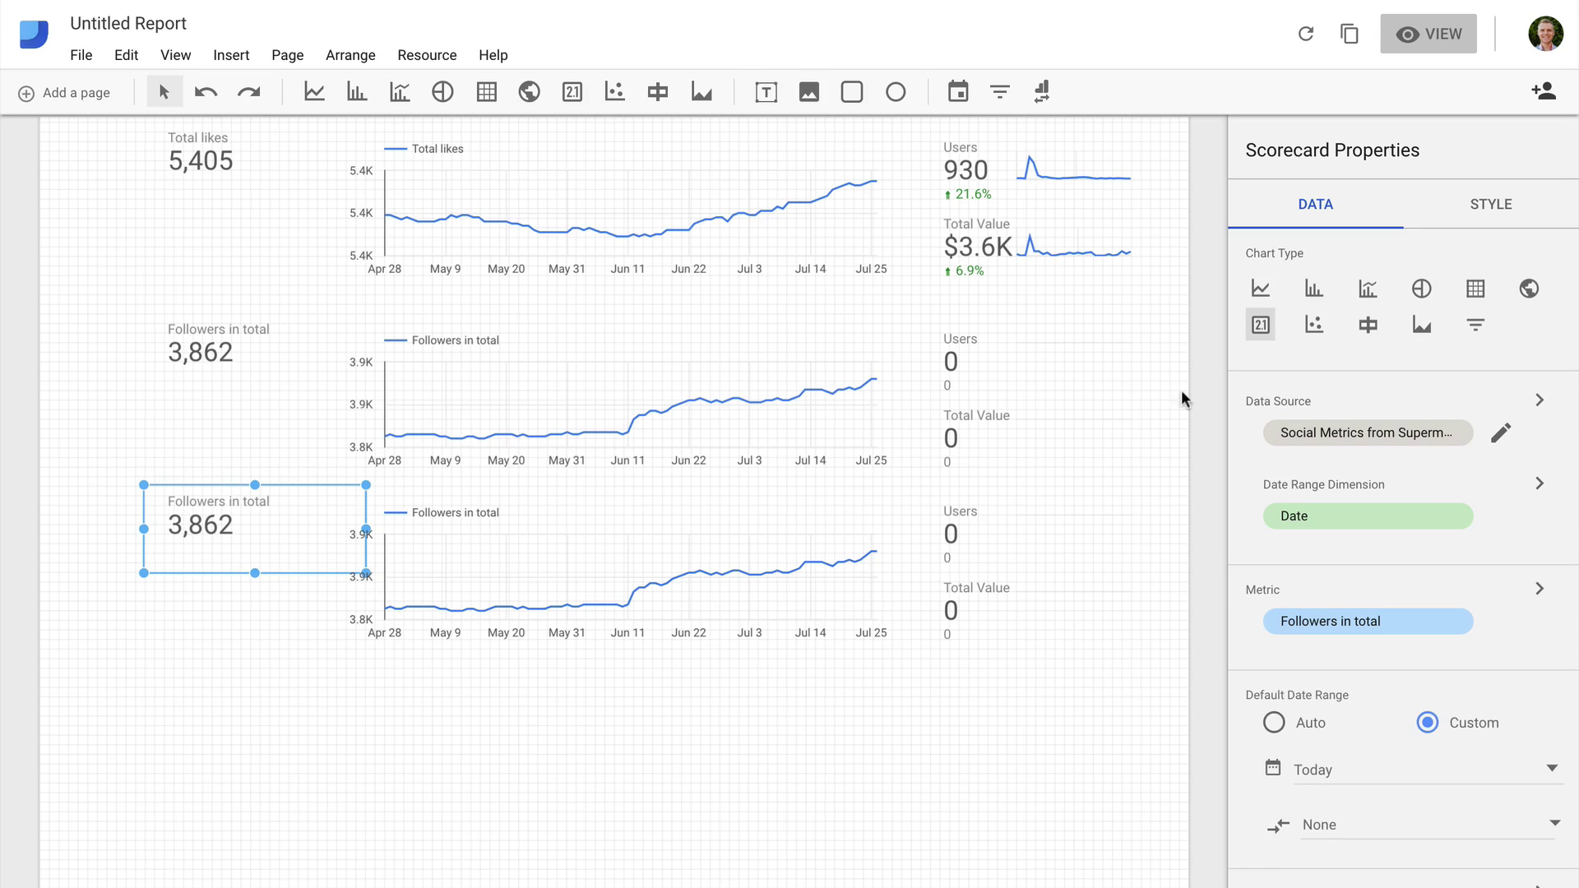
pyautogui.click(1456, 435)
pyautogui.click(1286, 430)
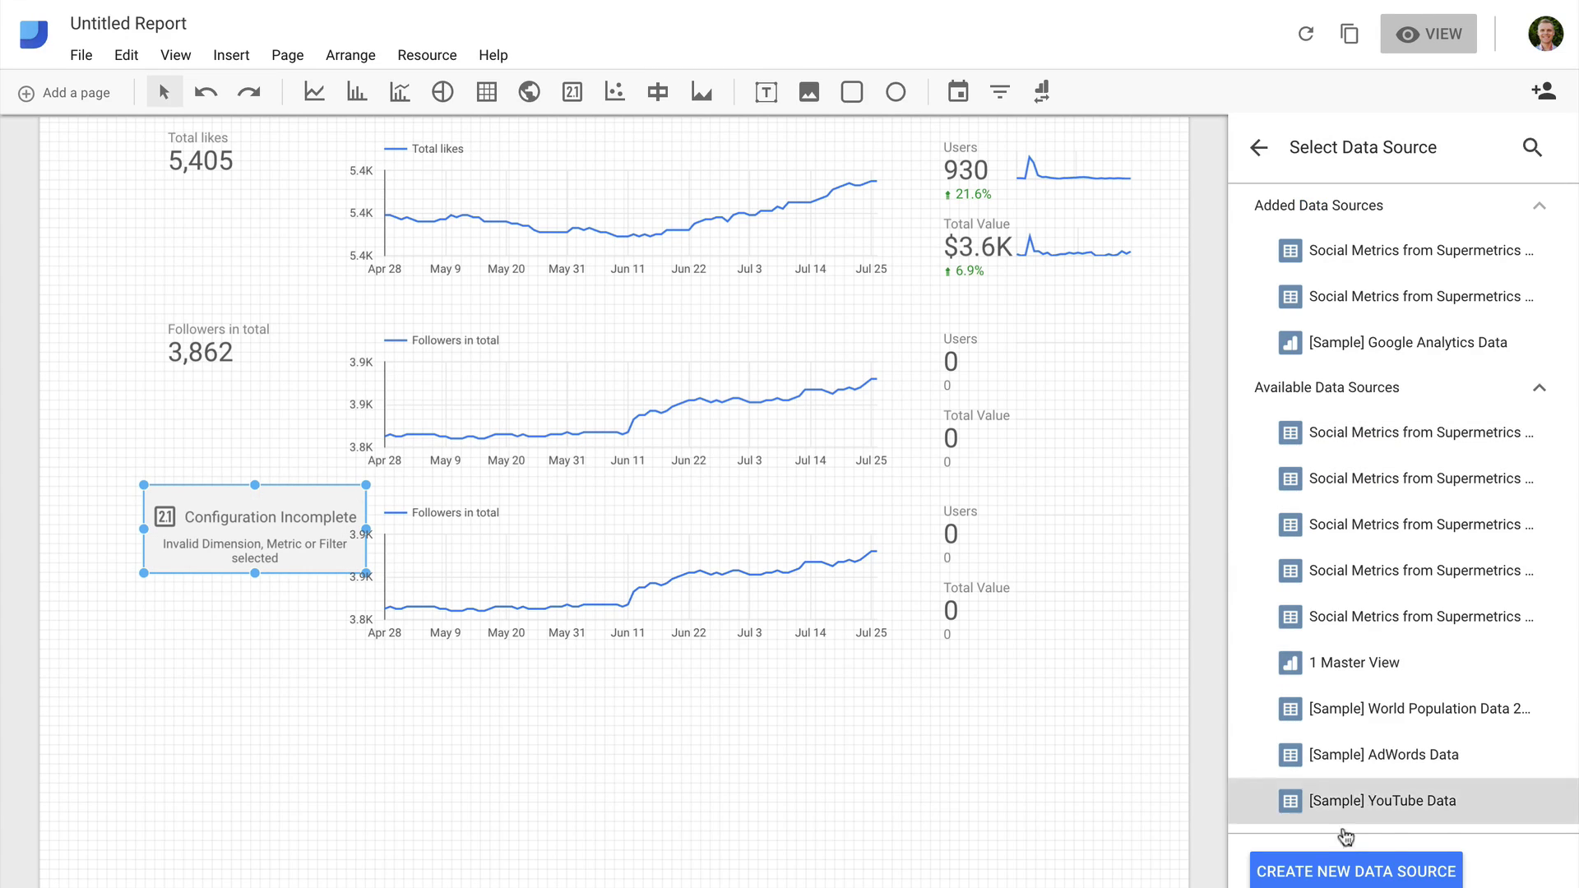
pyautogui.click(1350, 869)
pyautogui.click(214, 504)
pyautogui.click(641, 224)
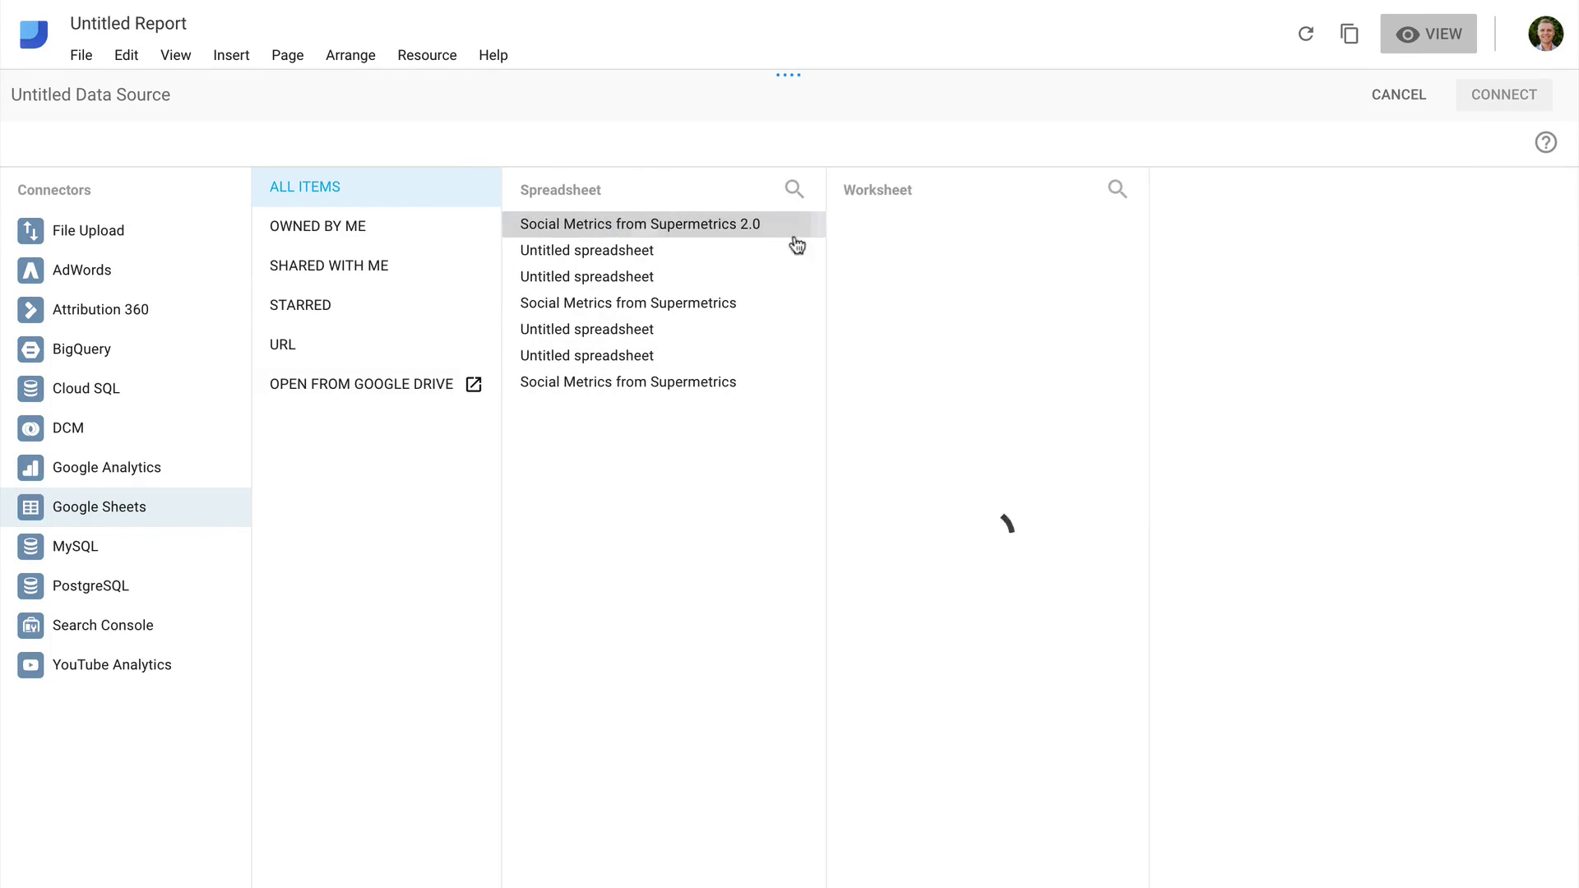
pyautogui.click(938, 303)
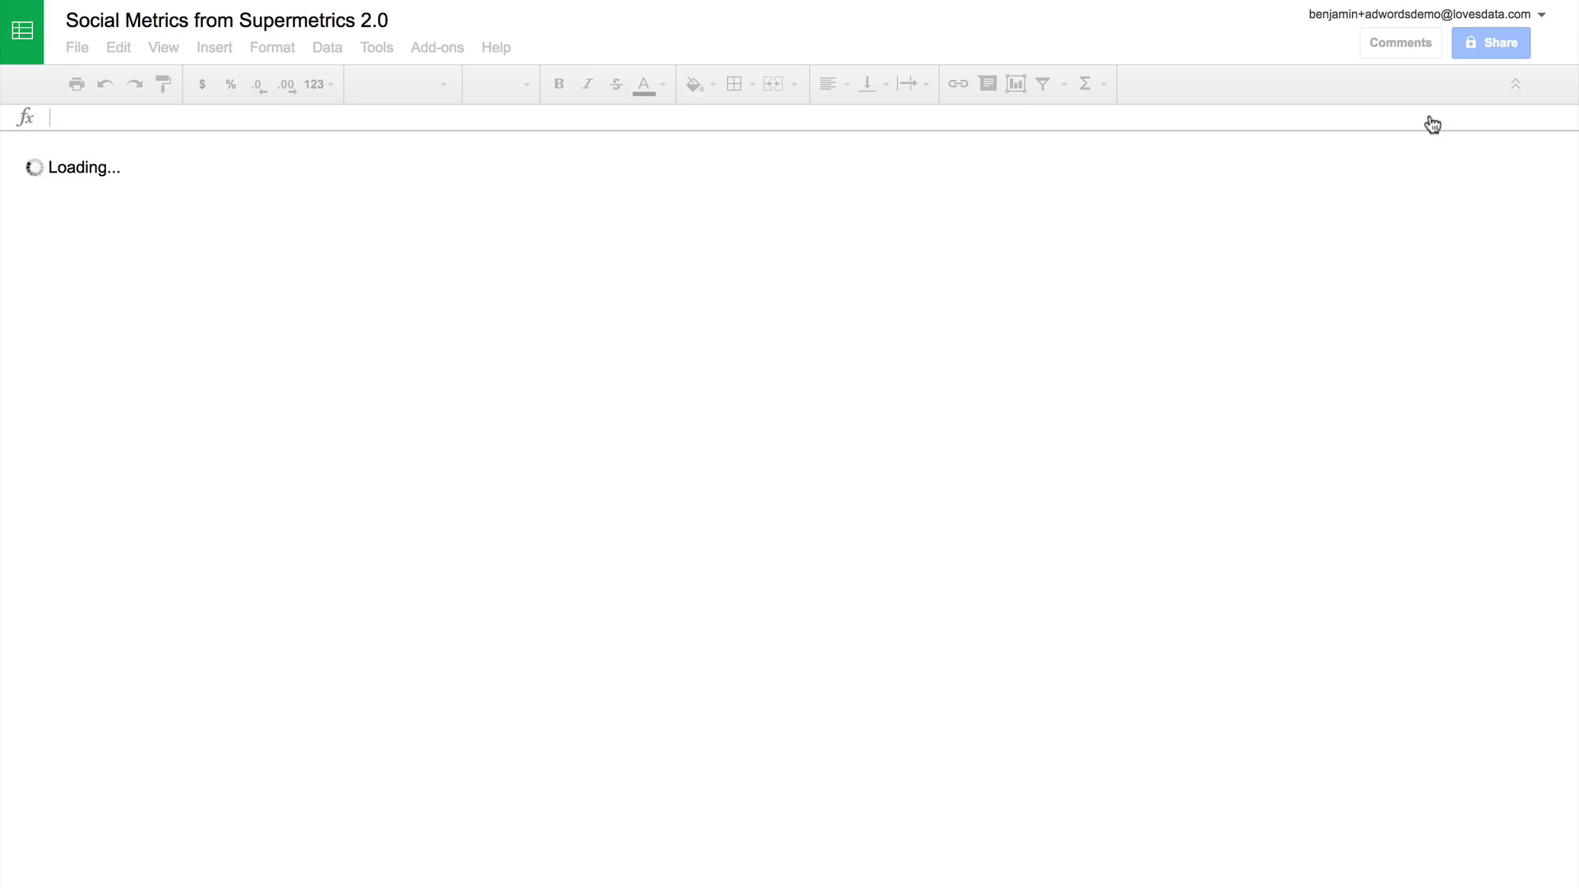
pyautogui.hotkey('ctrl', 'w')
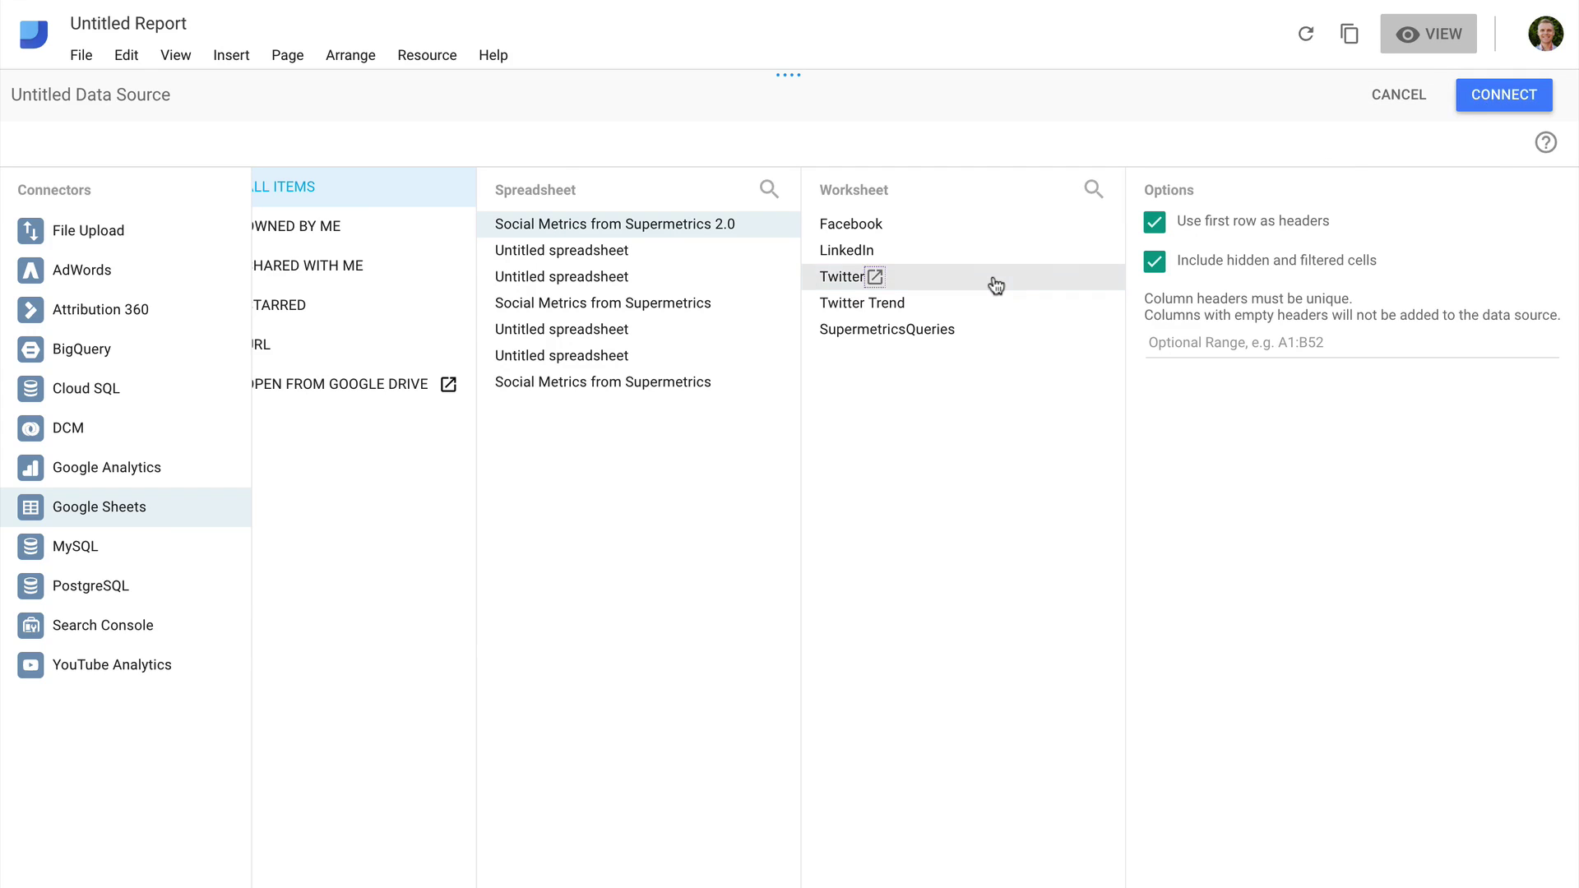
pyautogui.click(1487, 100)
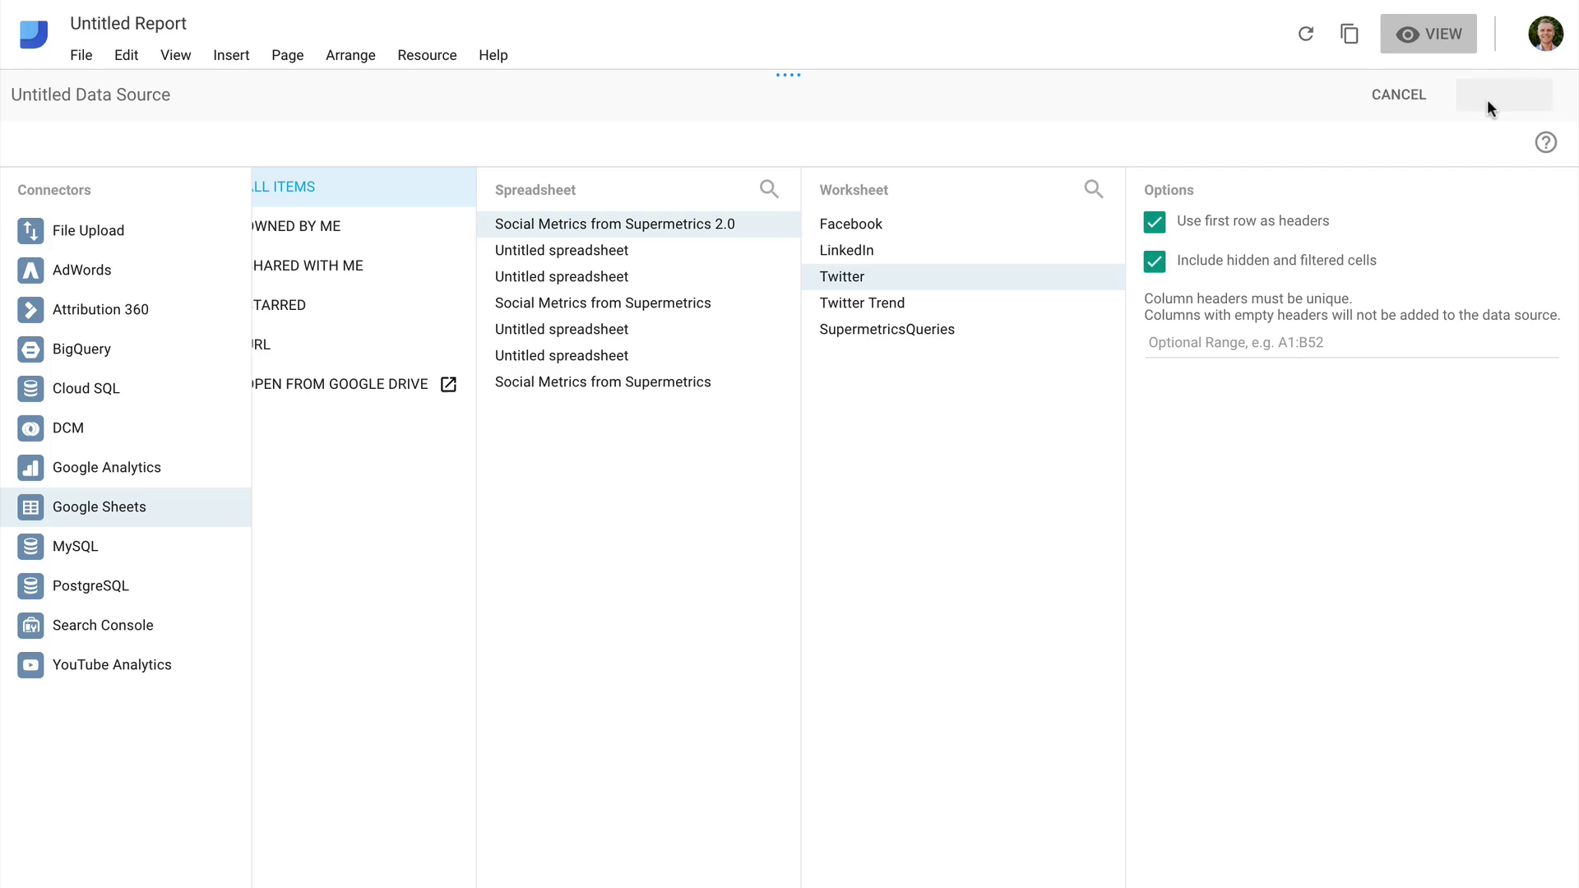
pyautogui.click(1485, 99)
pyautogui.click(1000, 564)
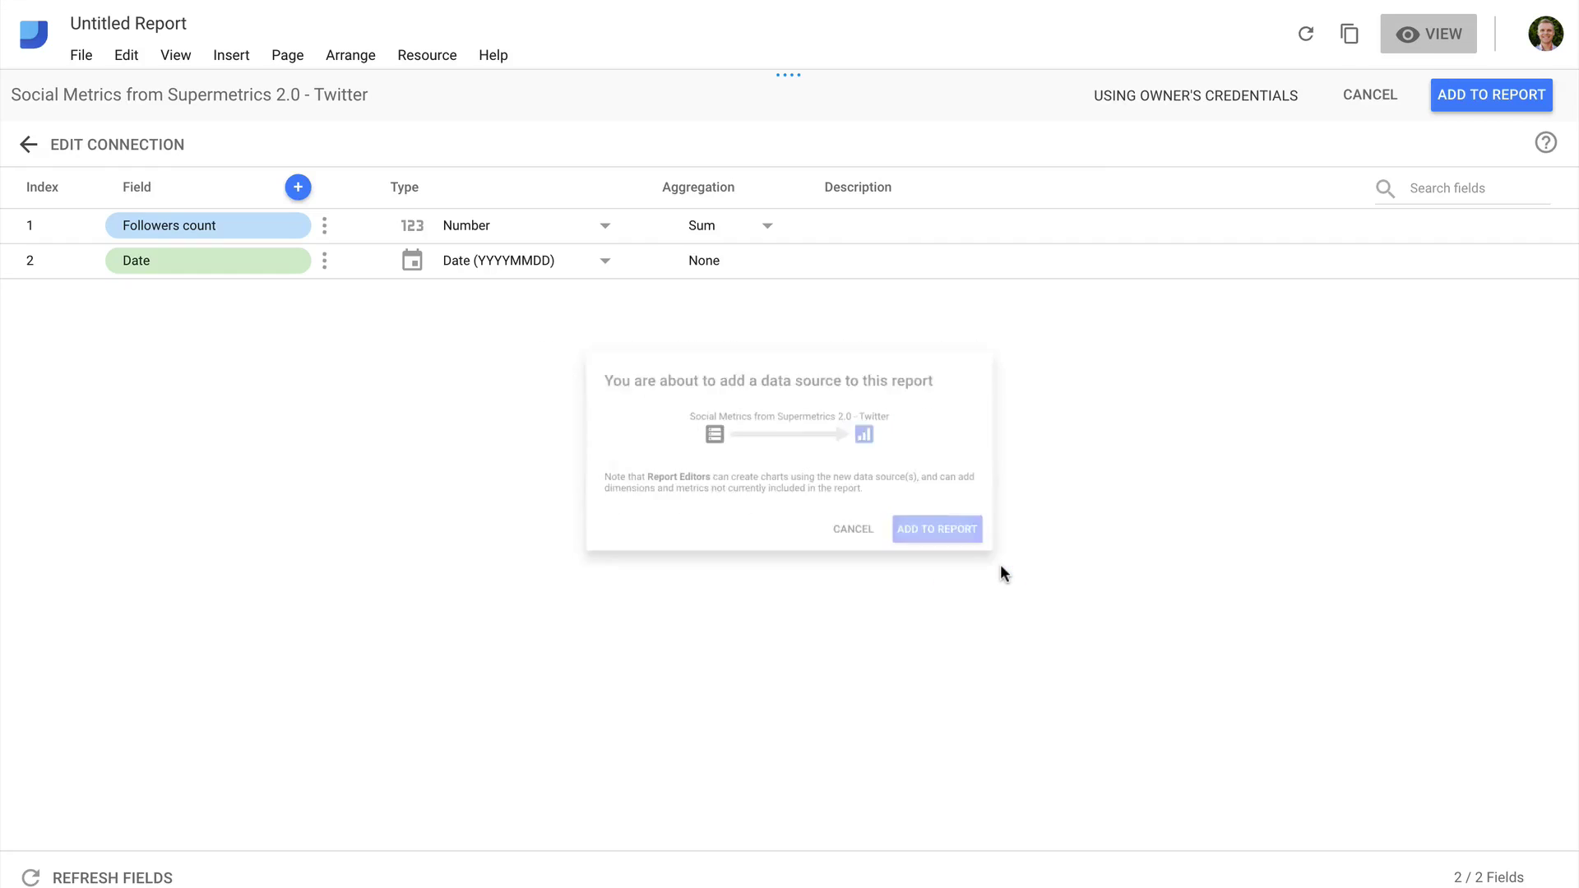
# Set the third-row scorecard's date range dimension to Date and its metric to Followers count.
pyautogui.click(1307, 520)
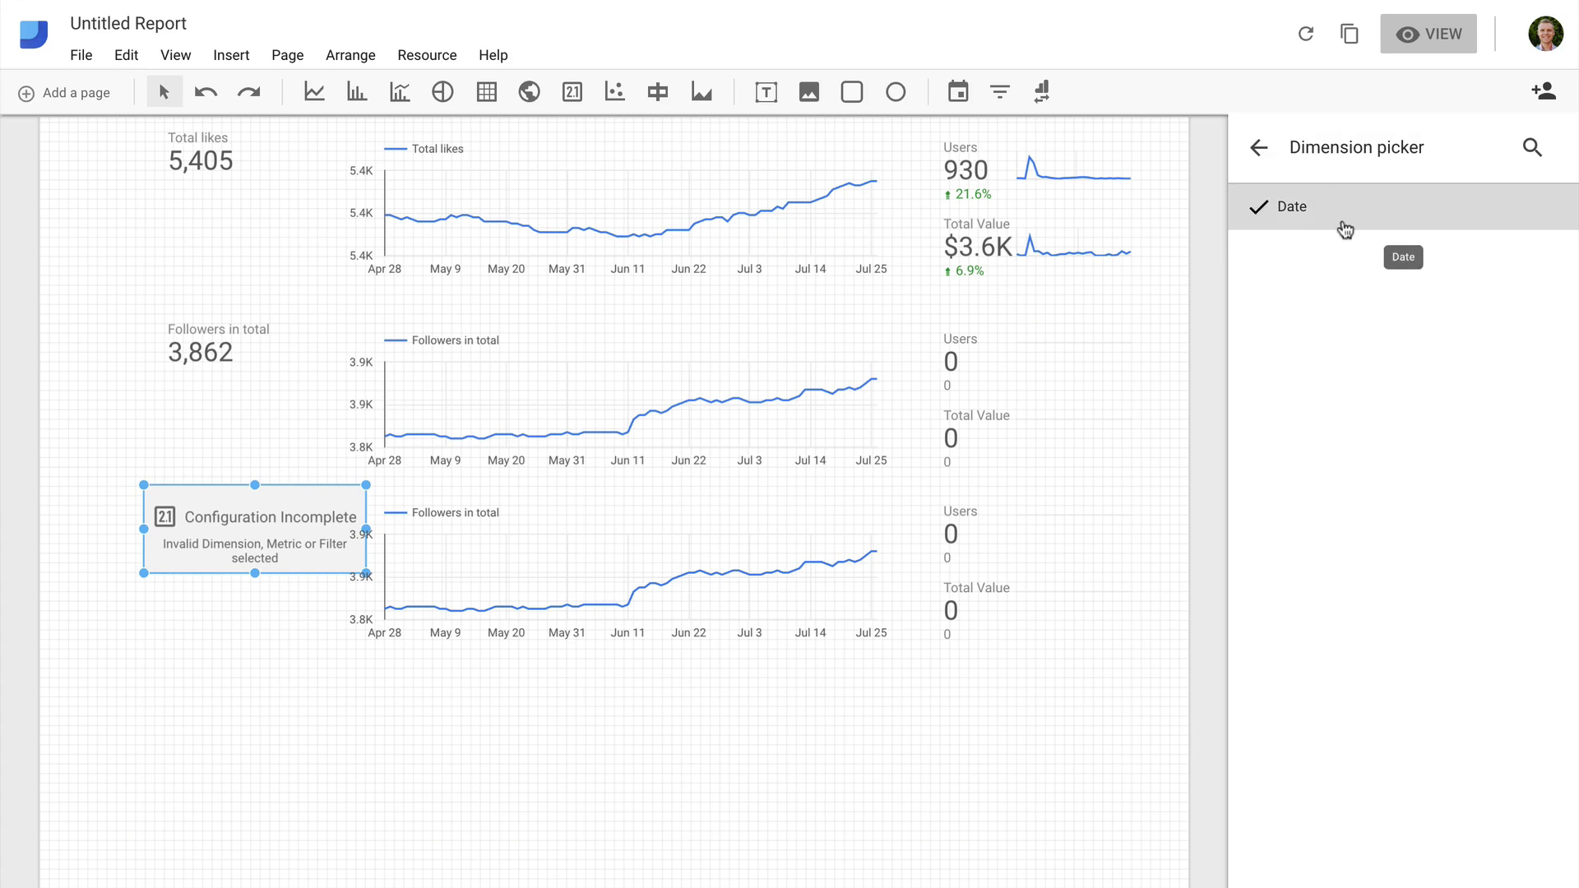
pyautogui.click(1258, 147)
pyautogui.click(1282, 615)
pyautogui.click(1313, 216)
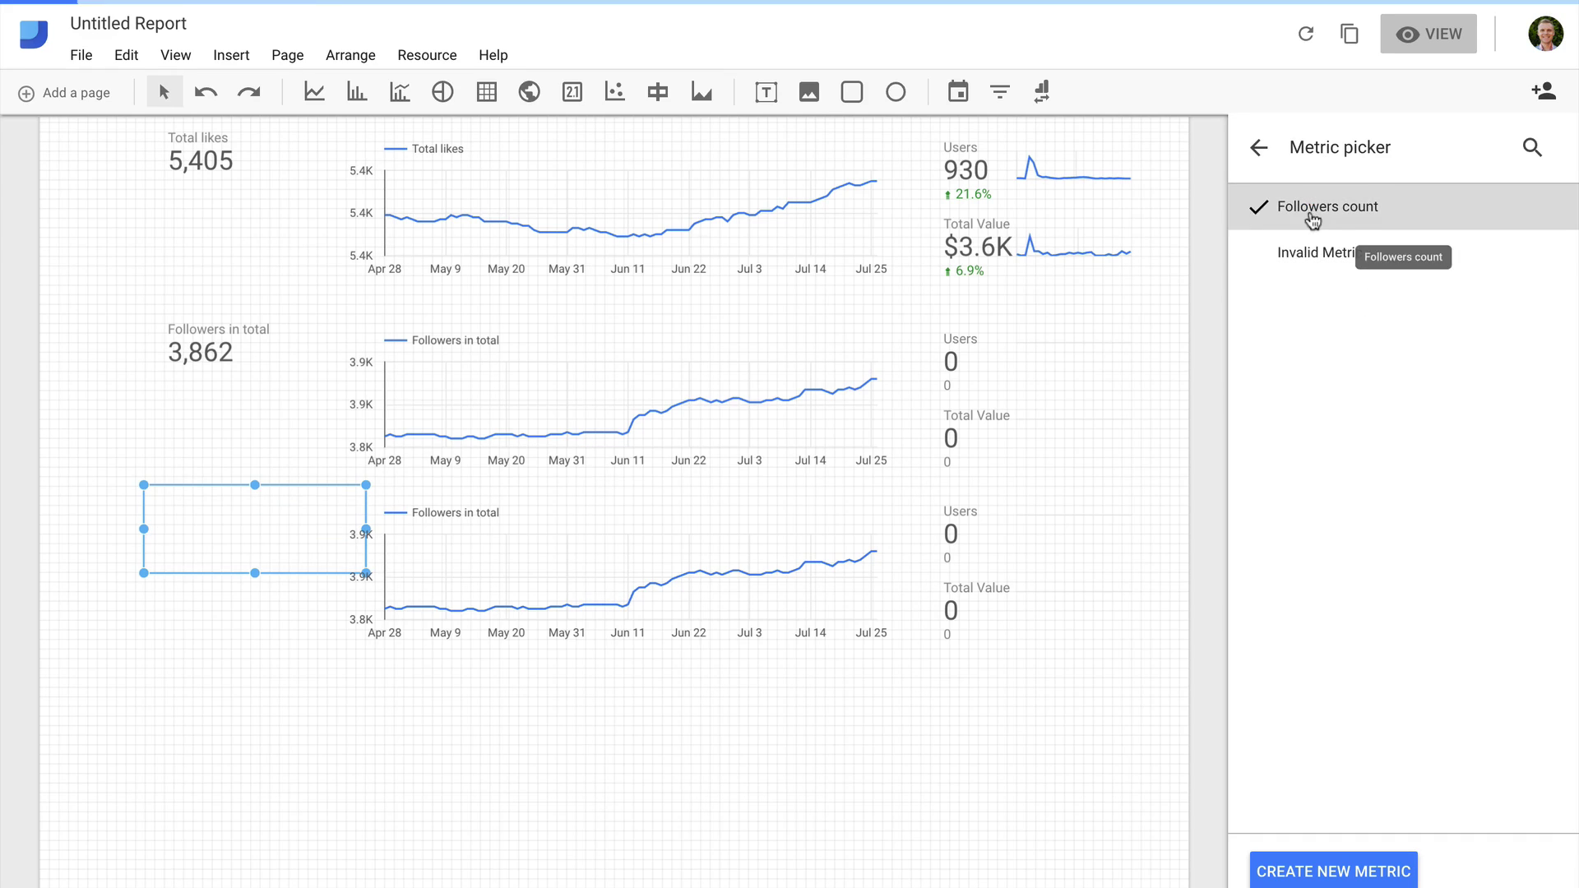
pyautogui.click(1258, 147)
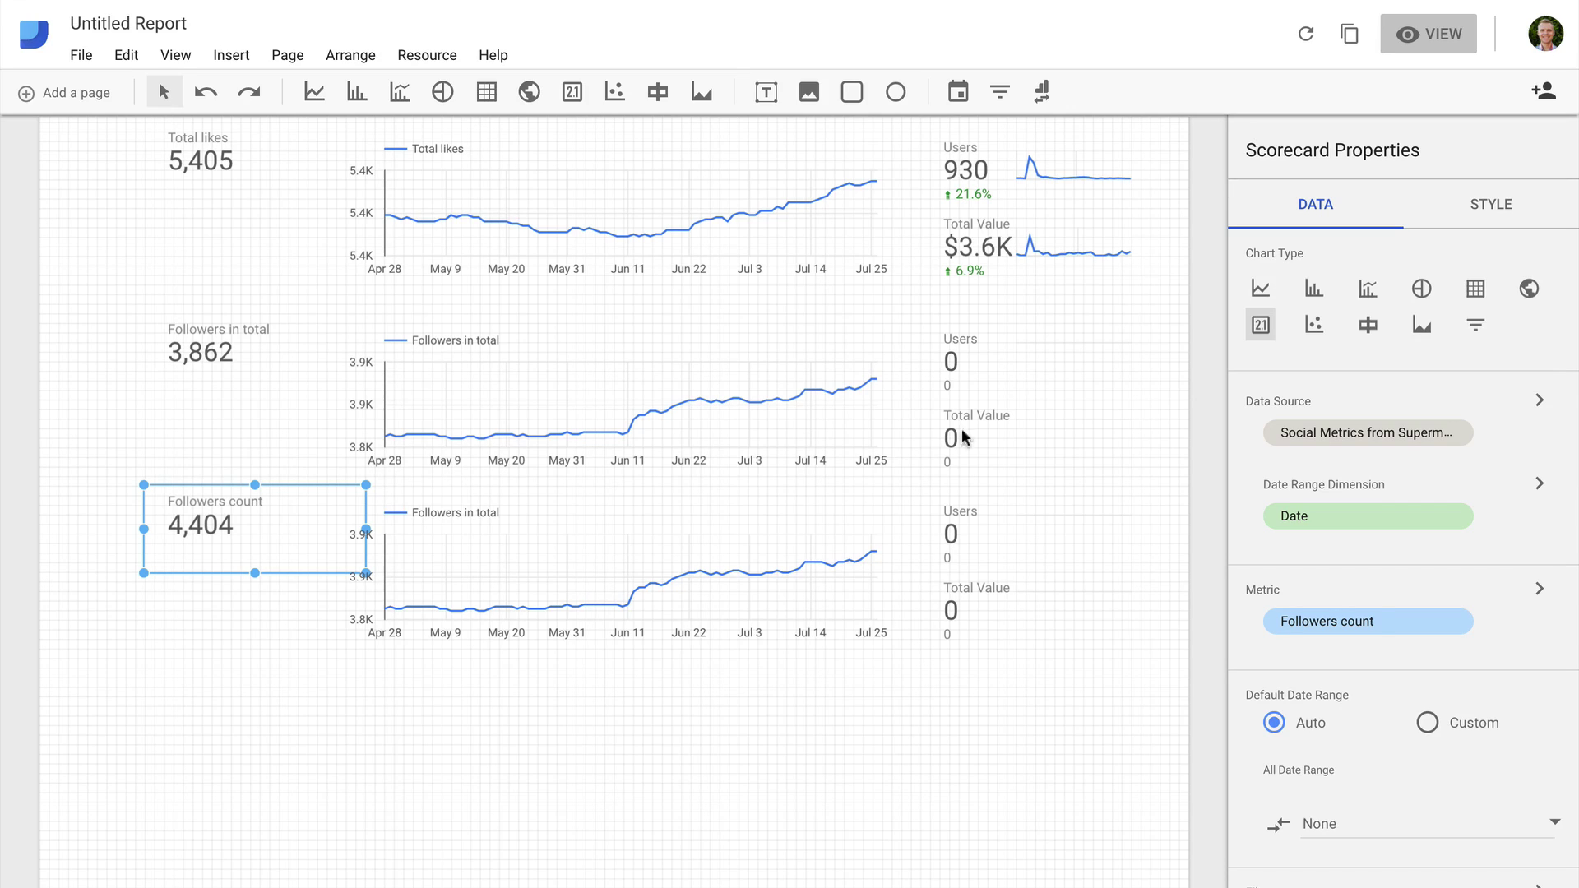
# Replace the large third-row chart's data source by connecting the Twitter Trend worksheet of Social Metrics from Supermetrics 2.0 from Google Sheets.
pyautogui.click(797, 568)
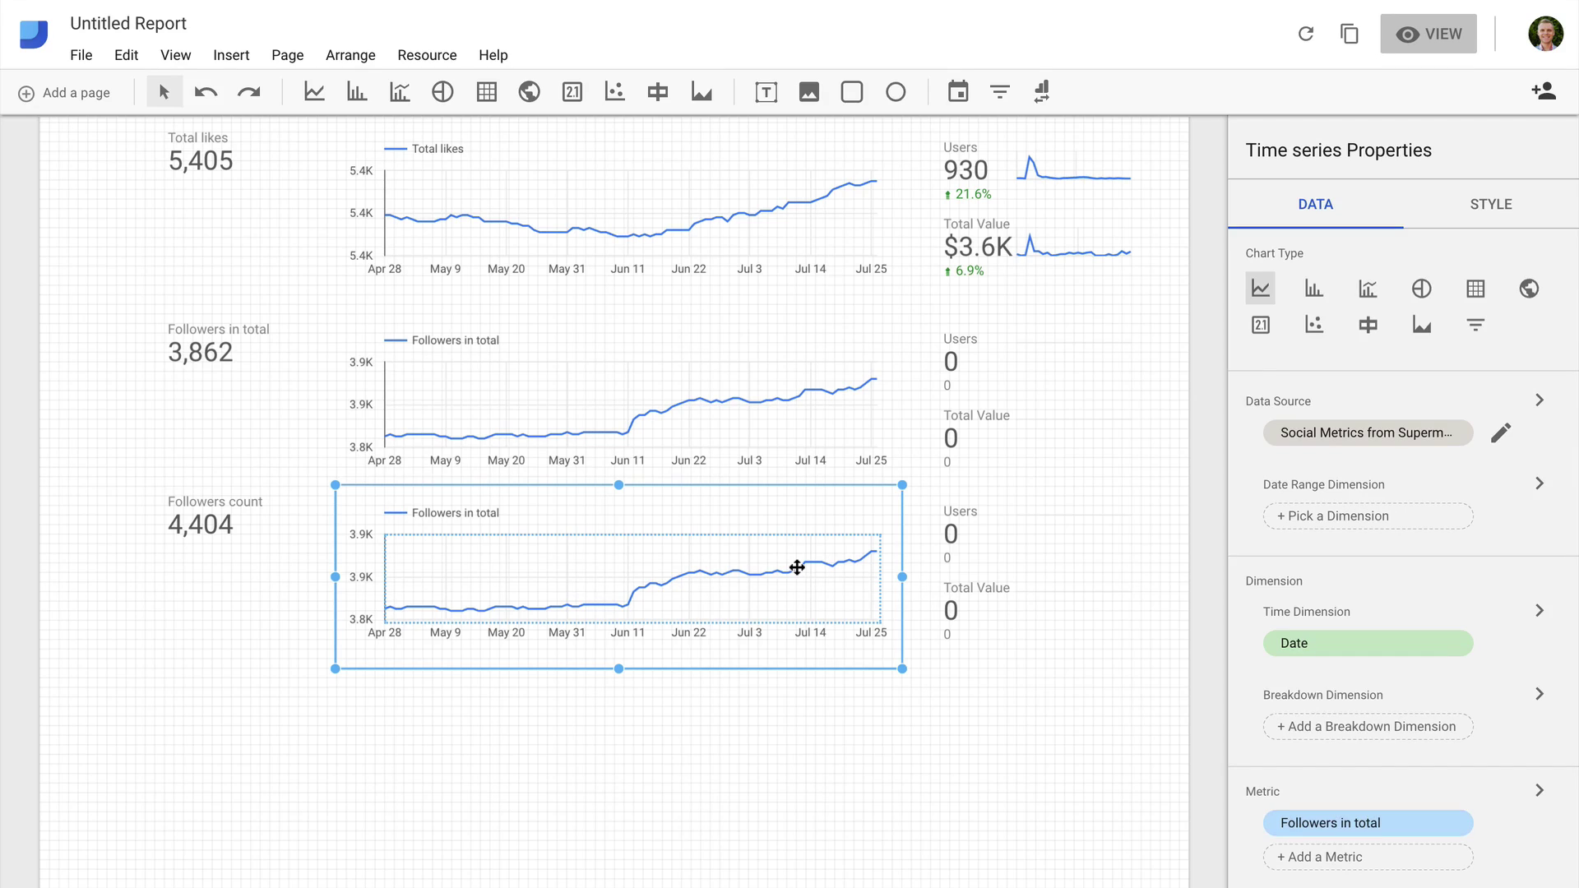
pyautogui.click(1457, 443)
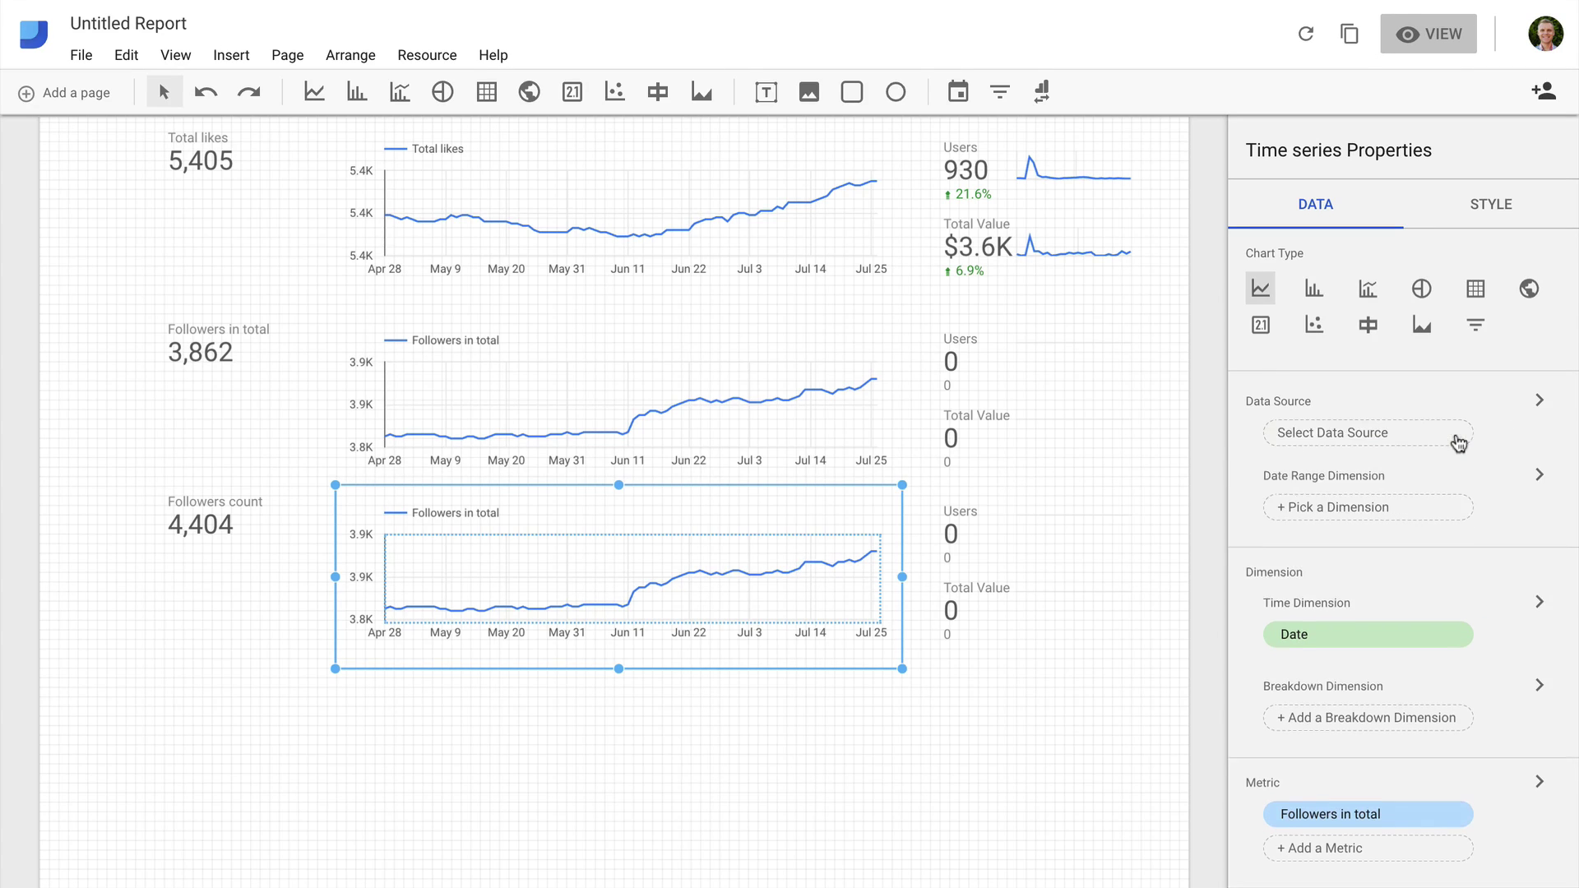
pyautogui.click(1393, 436)
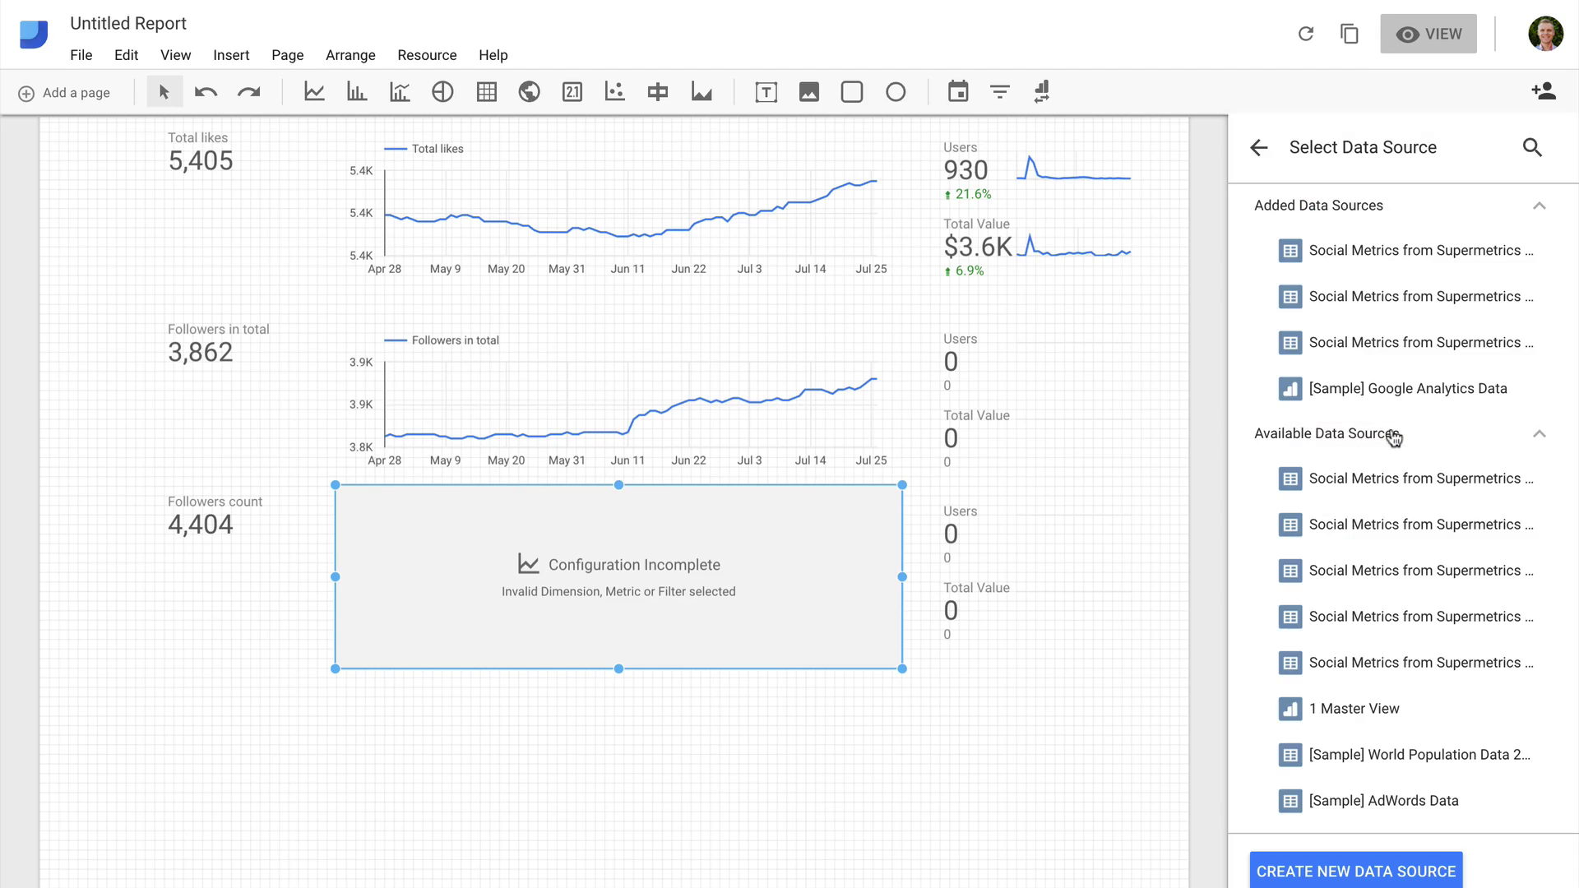
pyautogui.click(1334, 869)
pyautogui.click(176, 503)
pyautogui.click(709, 225)
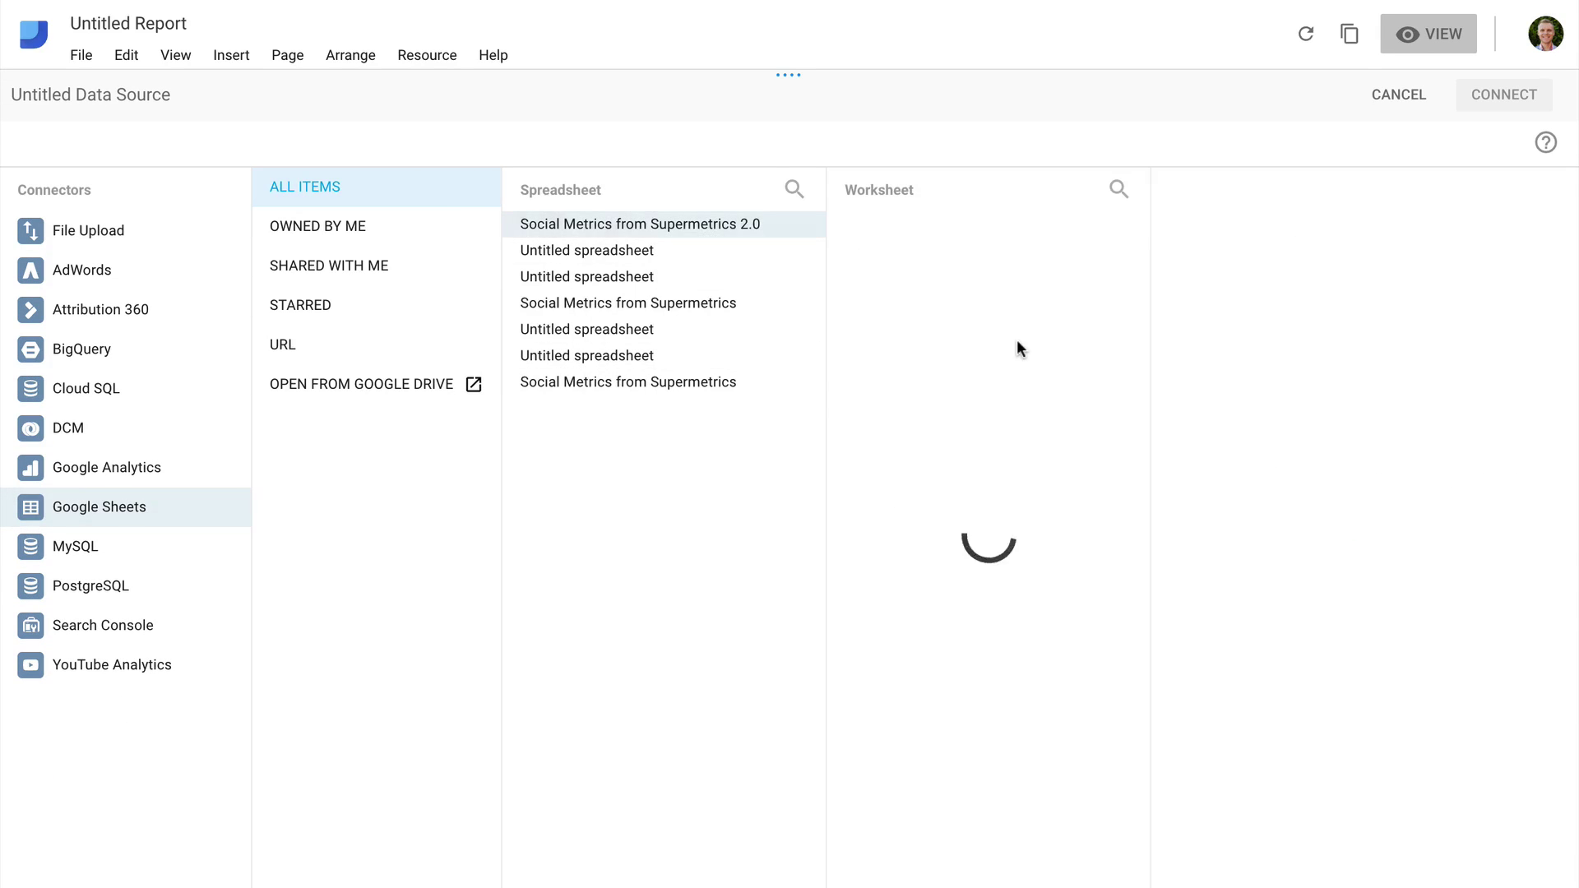
pyautogui.click(1004, 305)
pyautogui.click(1499, 106)
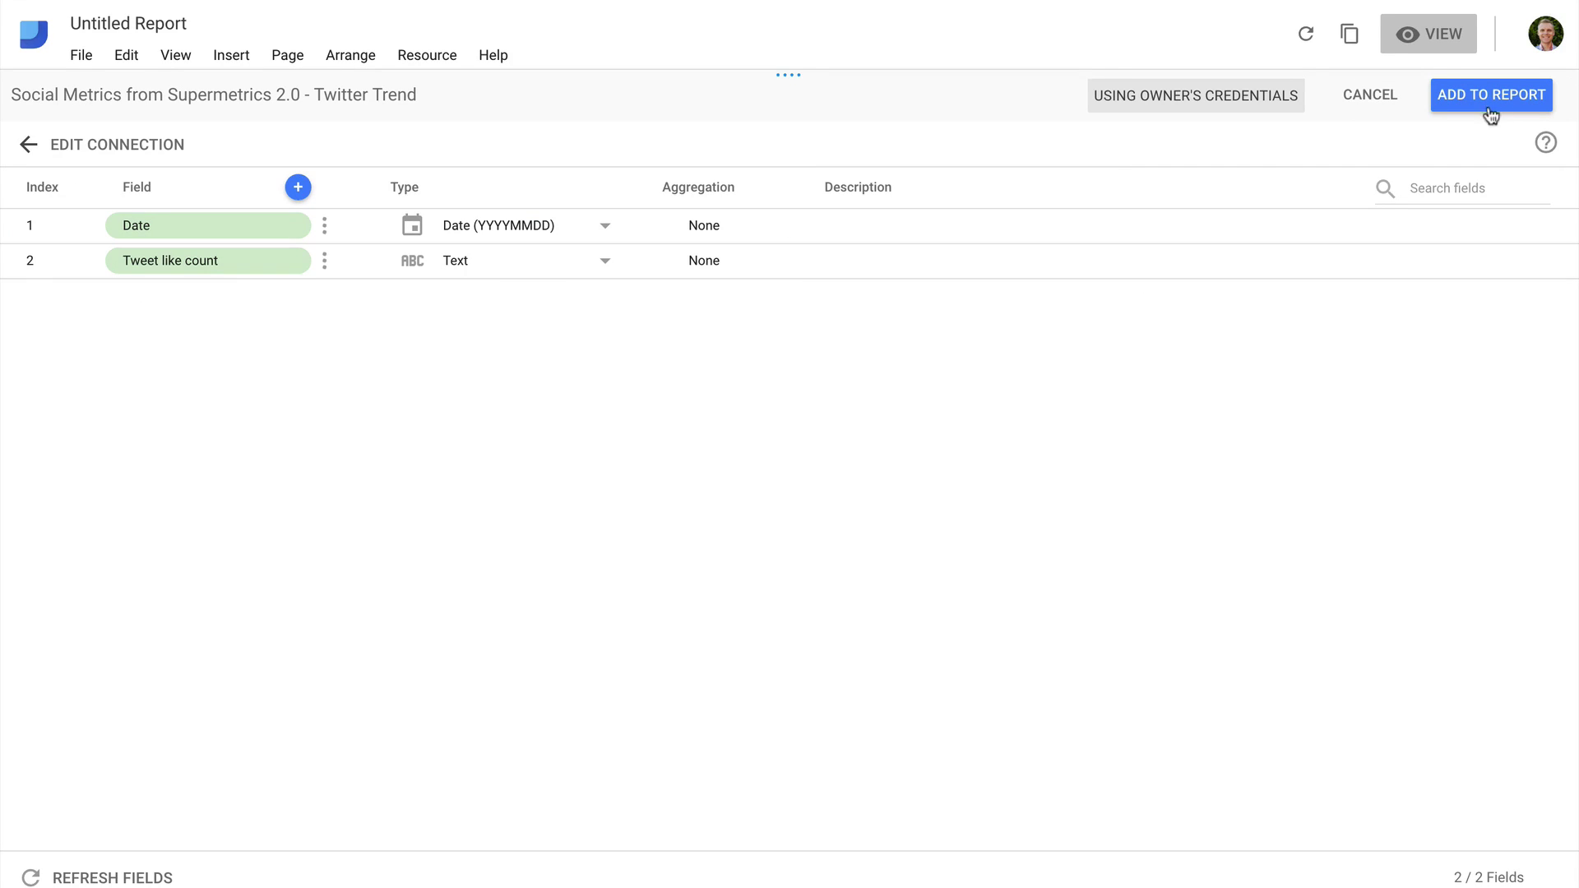
# Set the Tweet like count field to Number with Sum aggregation and add the Twitter Trend data source to the report.
pyautogui.click(575, 260)
pyautogui.moveTo(564, 308)
pyautogui.click(850, 309)
pyautogui.click(724, 261)
pyautogui.click(744, 517)
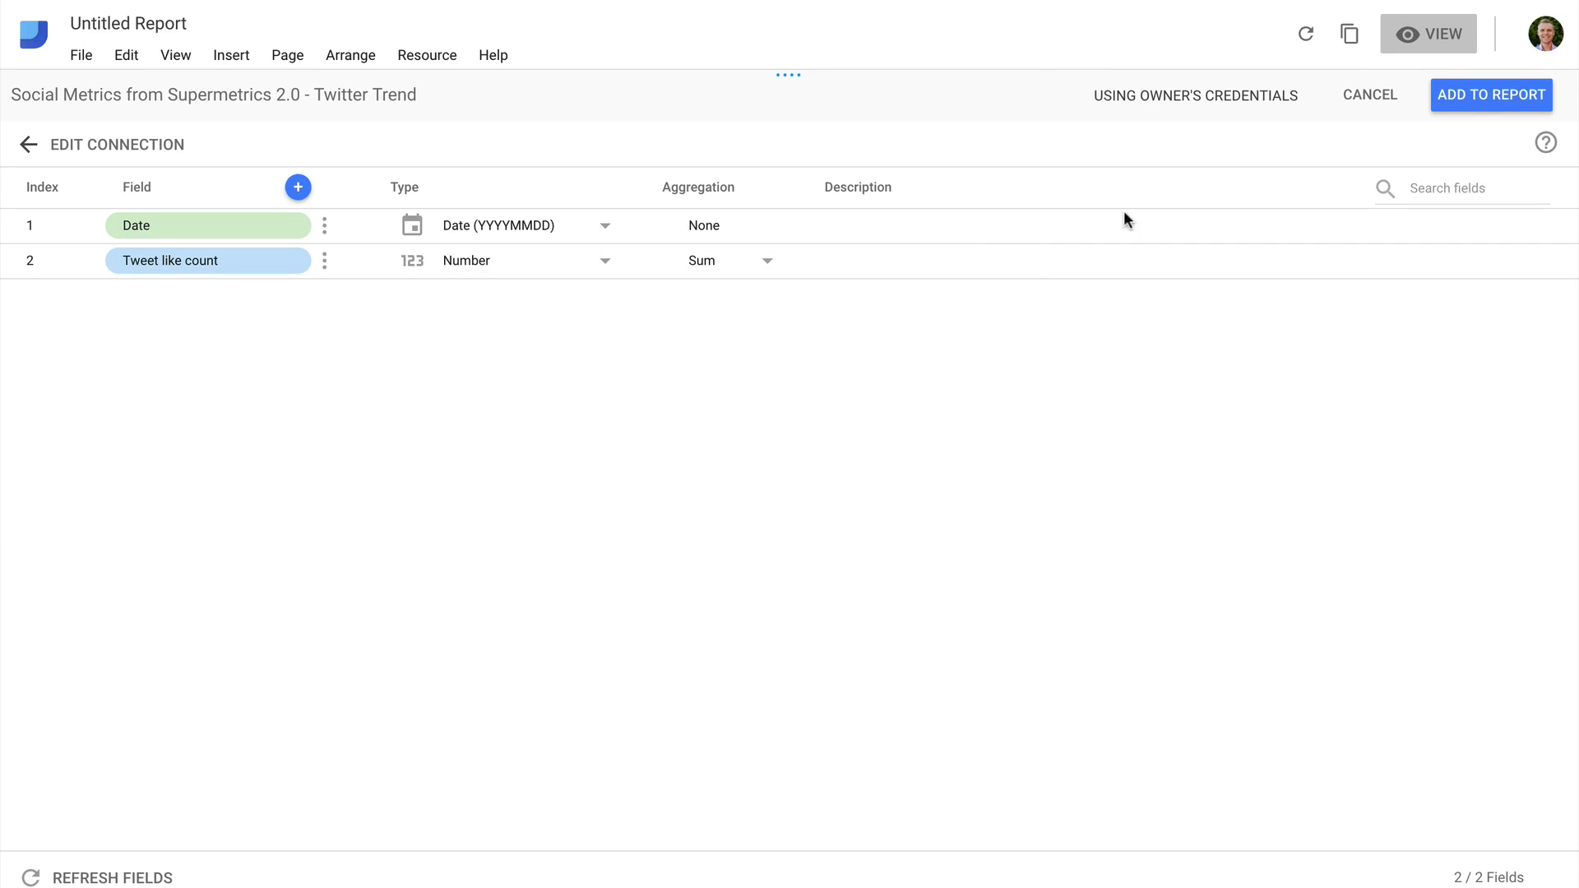
pyautogui.click(1489, 95)
pyautogui.click(1018, 563)
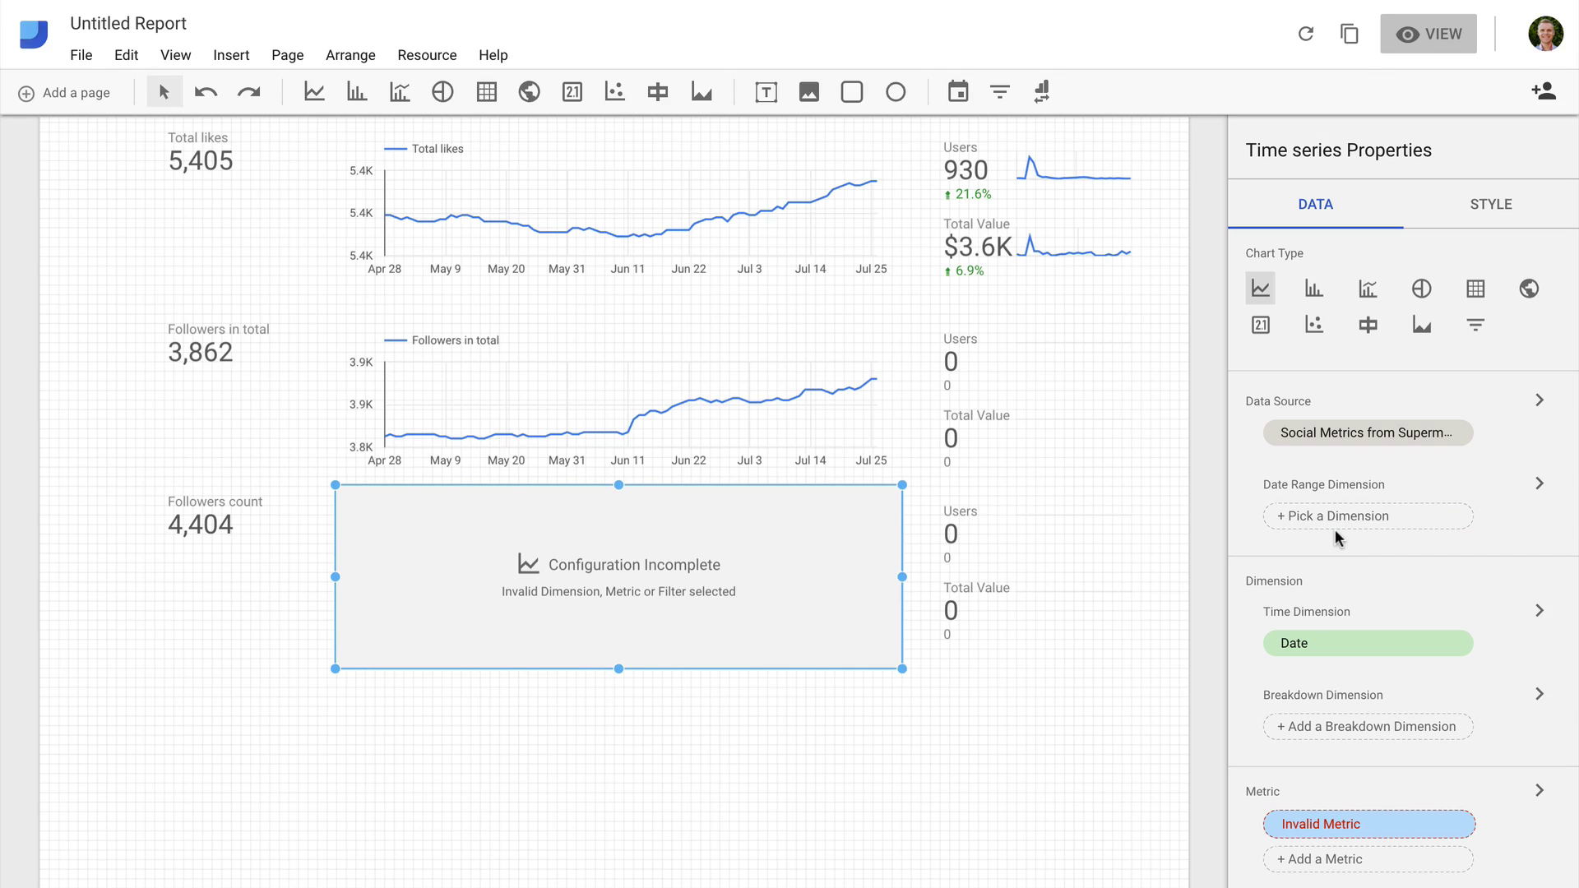
# Set the large third-row chart's date range dimension to Date and its metric to Tweet like count.
pyautogui.click(1339, 517)
pyautogui.click(1315, 234)
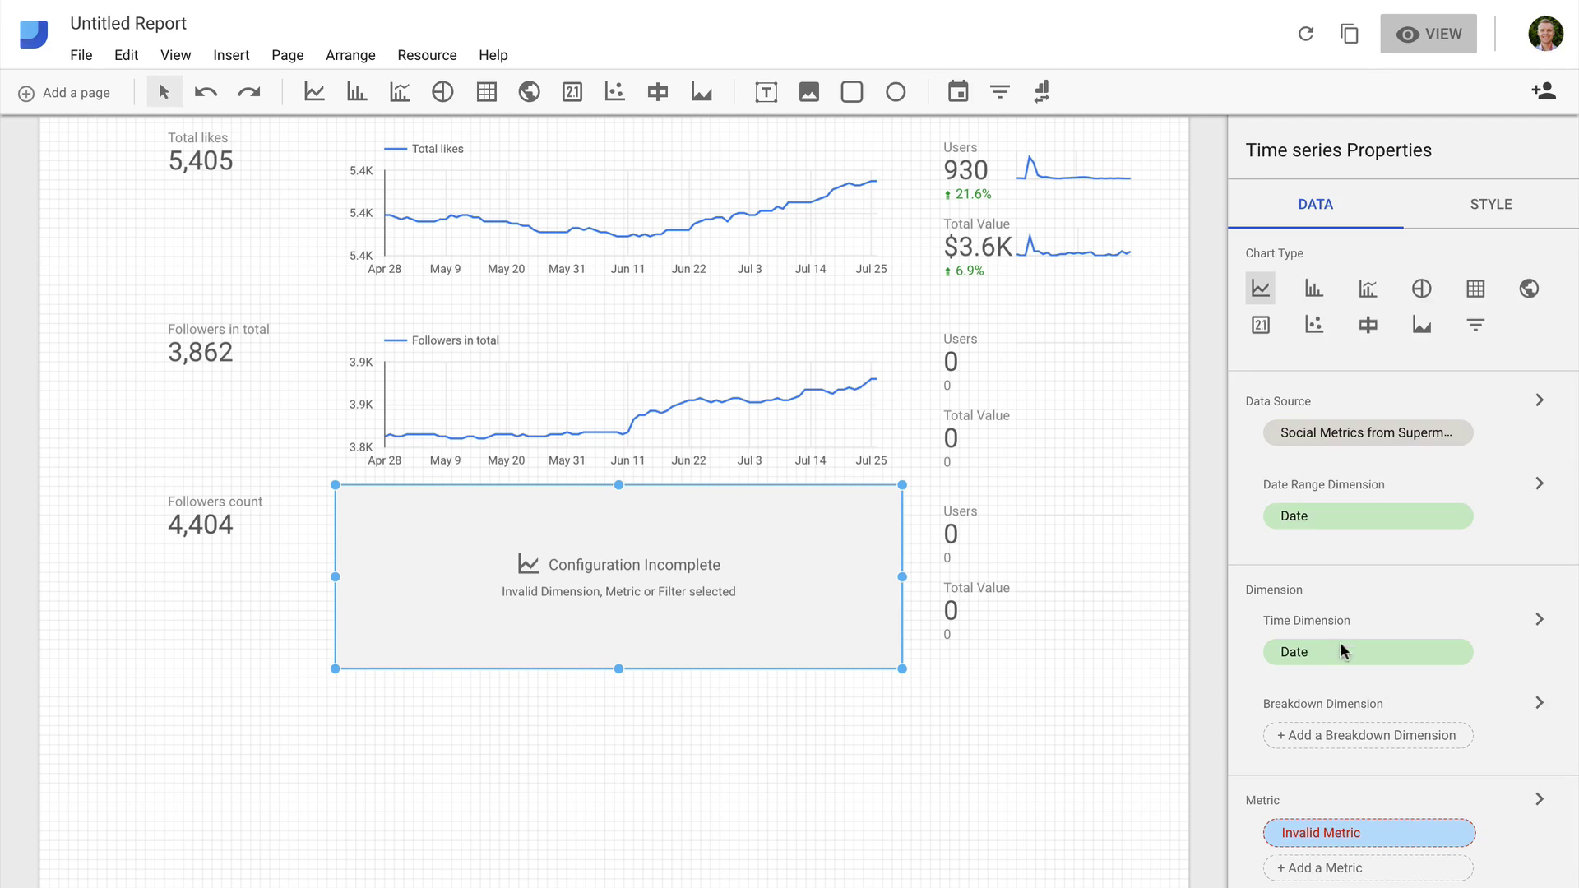
pyautogui.click(1349, 833)
pyautogui.click(1367, 213)
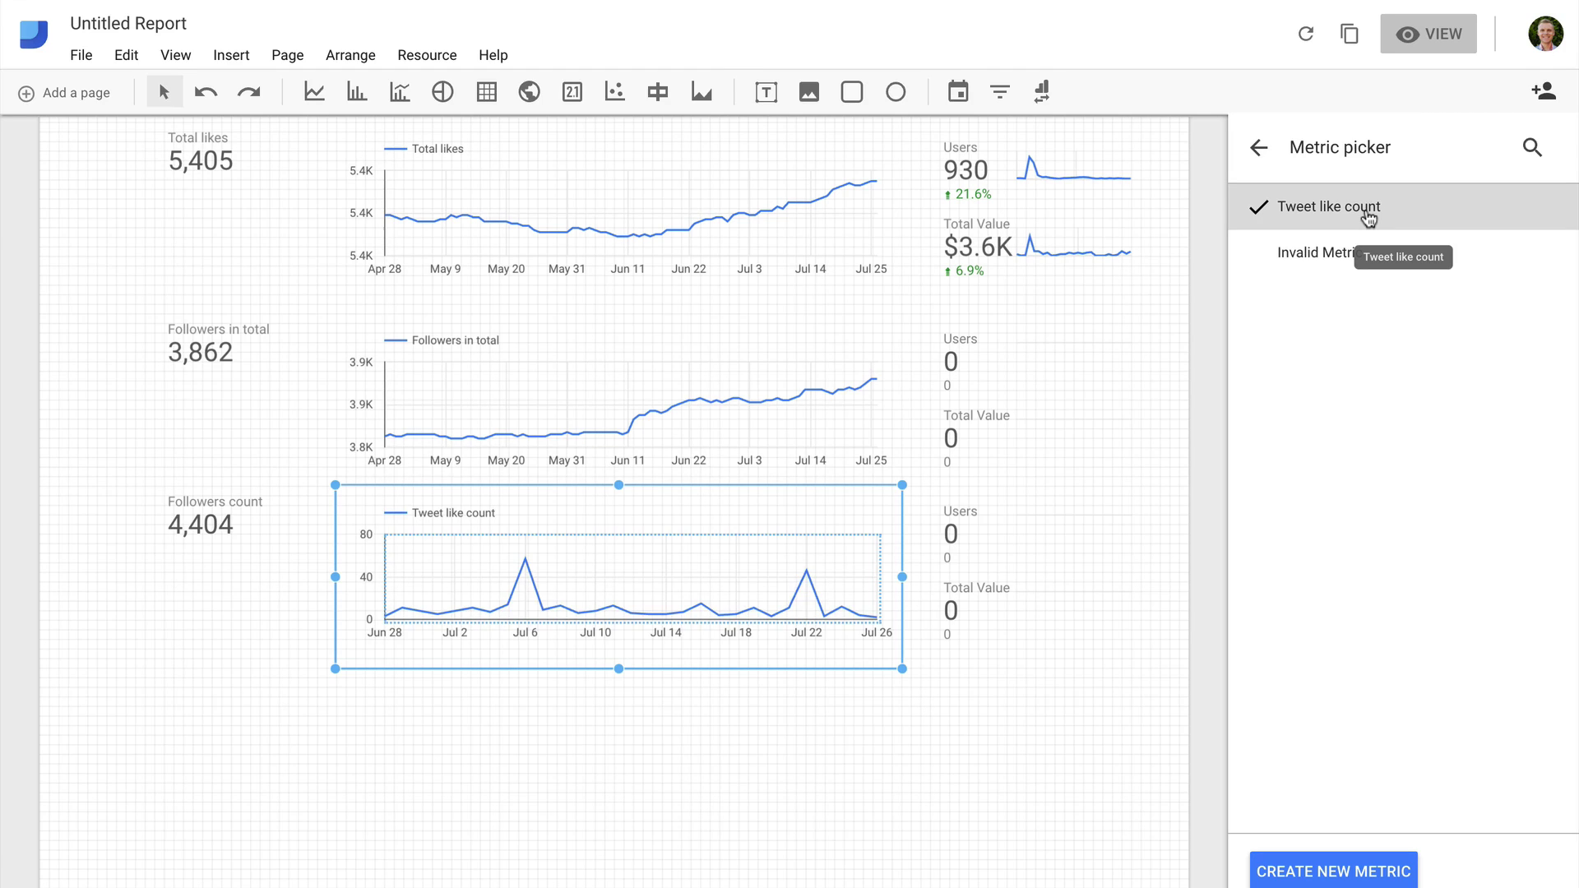
pyautogui.click(1258, 148)
# Change the line color of the Tweet like count chart to dark orange.
pyautogui.click(1449, 210)
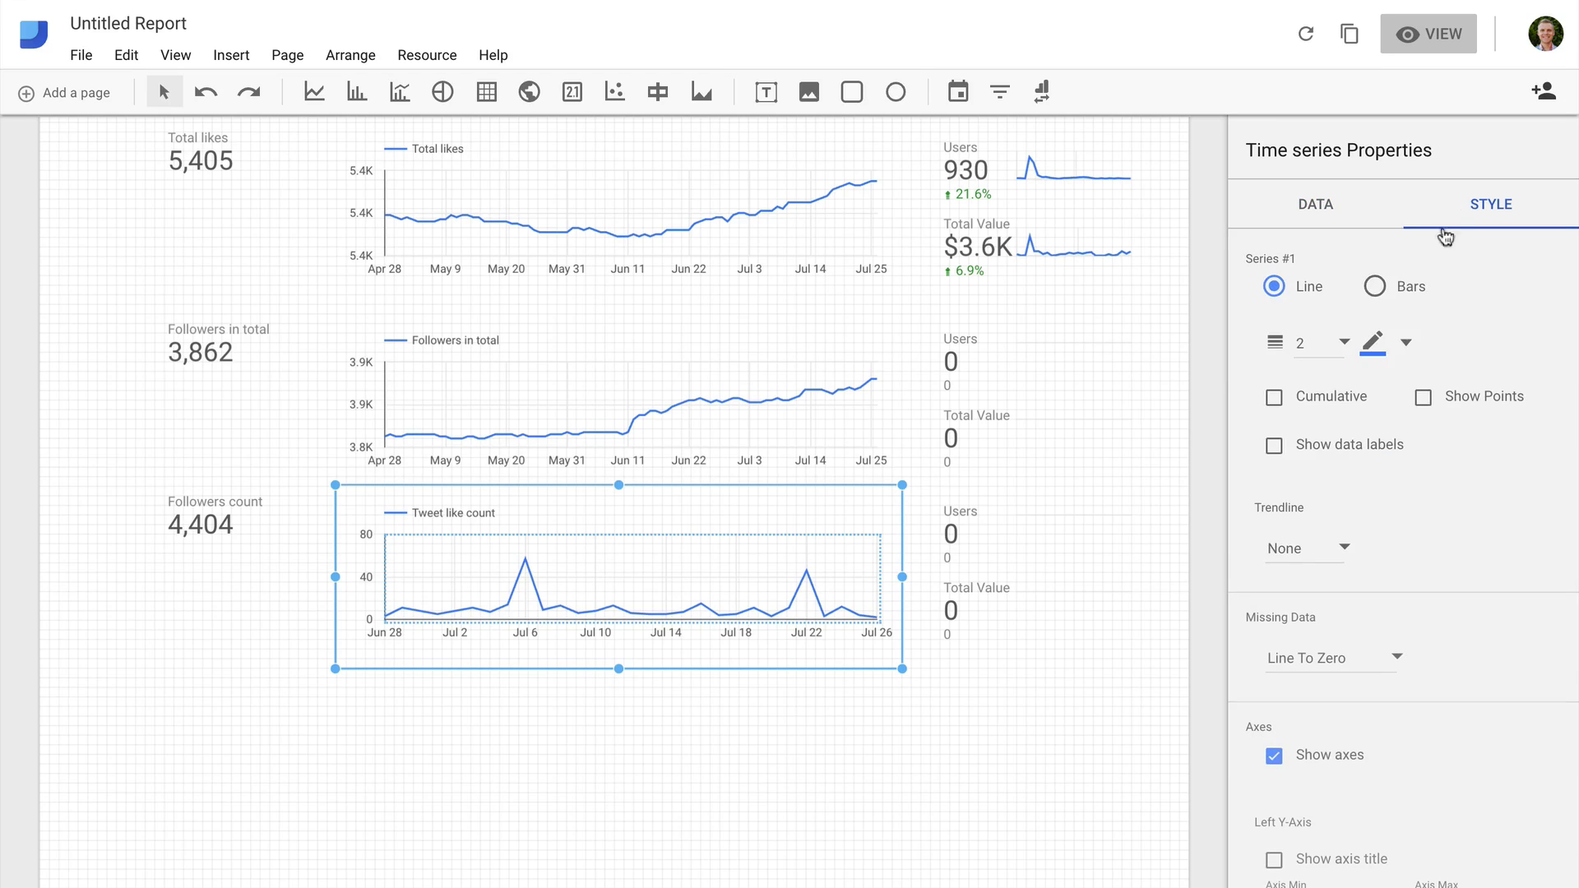
pyautogui.click(1406, 342)
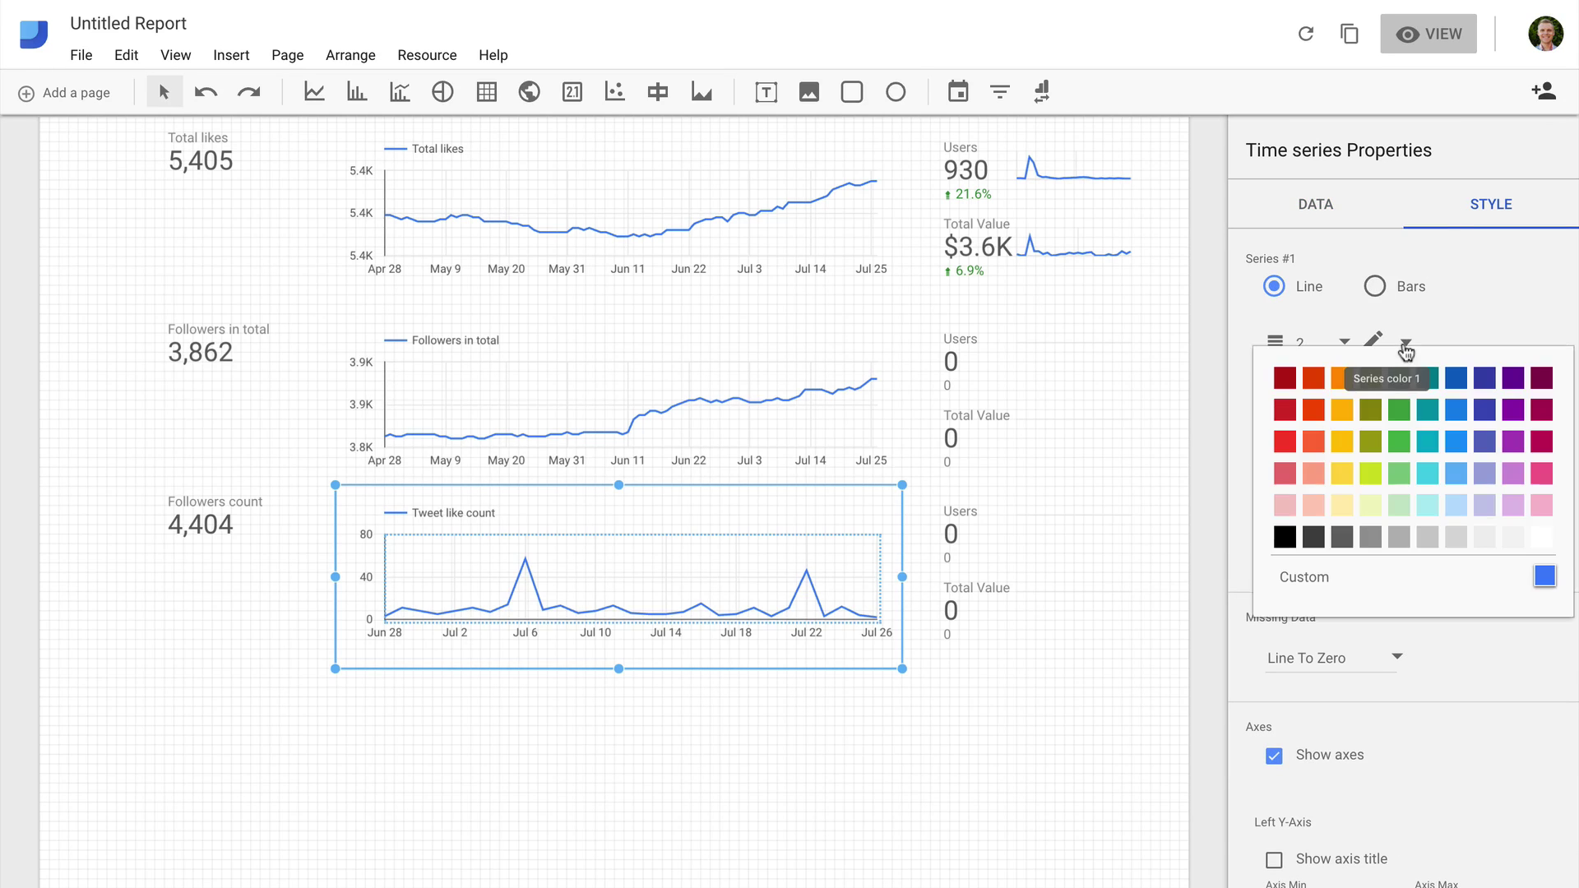
pyautogui.click(1341, 377)
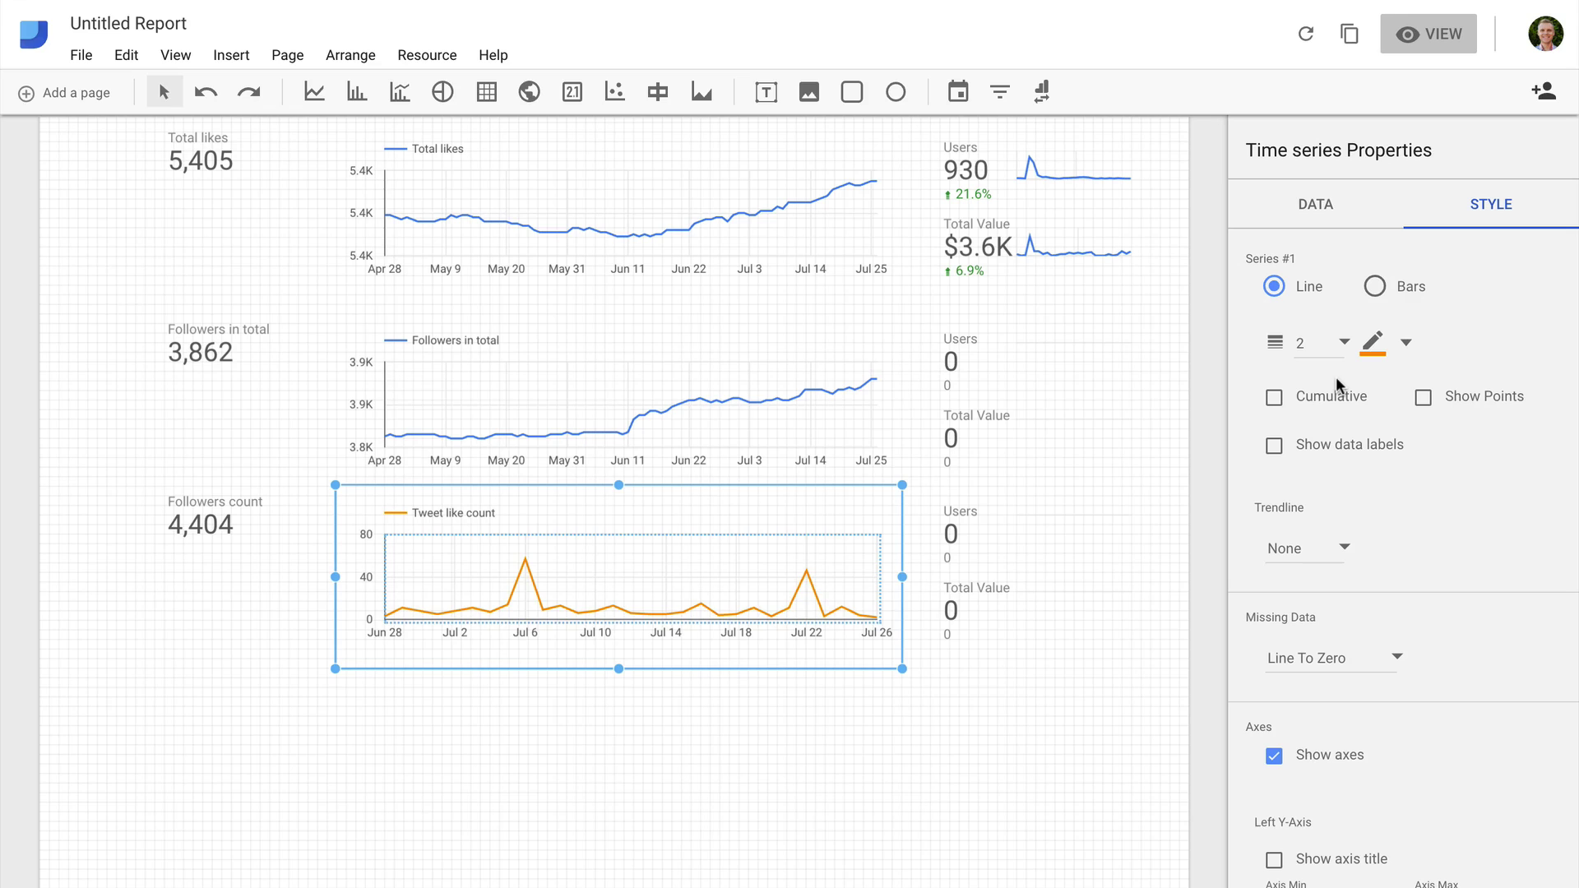
# Remove the LinkedIn filter from the third-row Users scorecard.
pyautogui.click(977, 542)
pyautogui.scroll(-6, 1398, 534)
pyautogui.scroll(6, 1332, 329)
pyautogui.click(1316, 204)
pyautogui.scroll(-2, 1333, 576)
pyautogui.click(1454, 722)
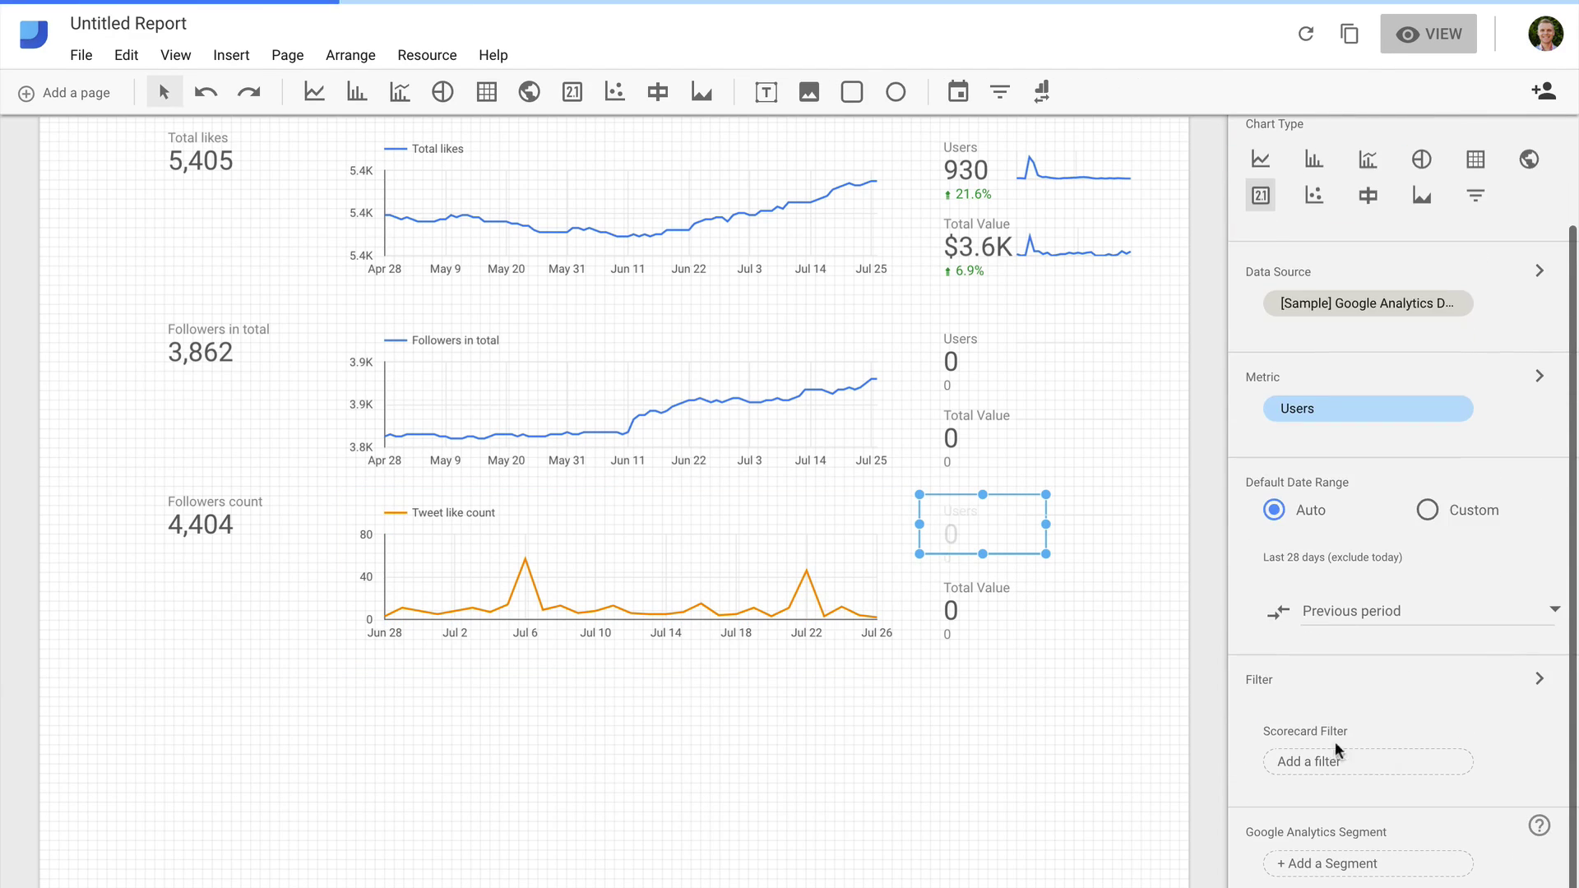
# Create a filter named Twitter that includes Social Network equal to Twitter and apply it to the third-row Users scorecard.
pyautogui.click(1333, 757)
pyautogui.click(1293, 873)
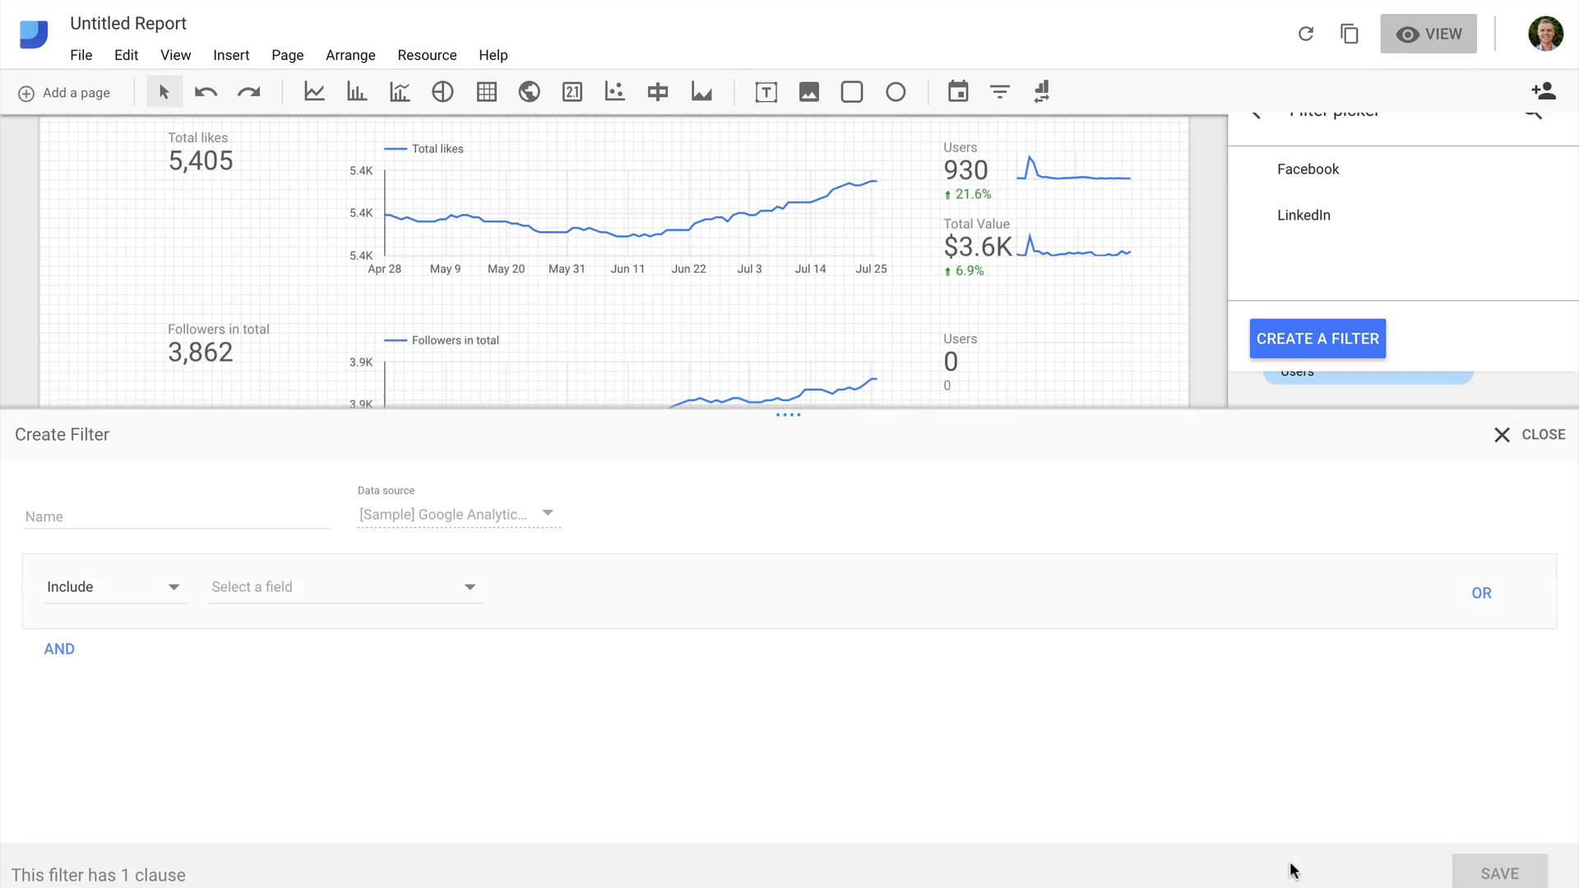
pyautogui.click(299, 588)
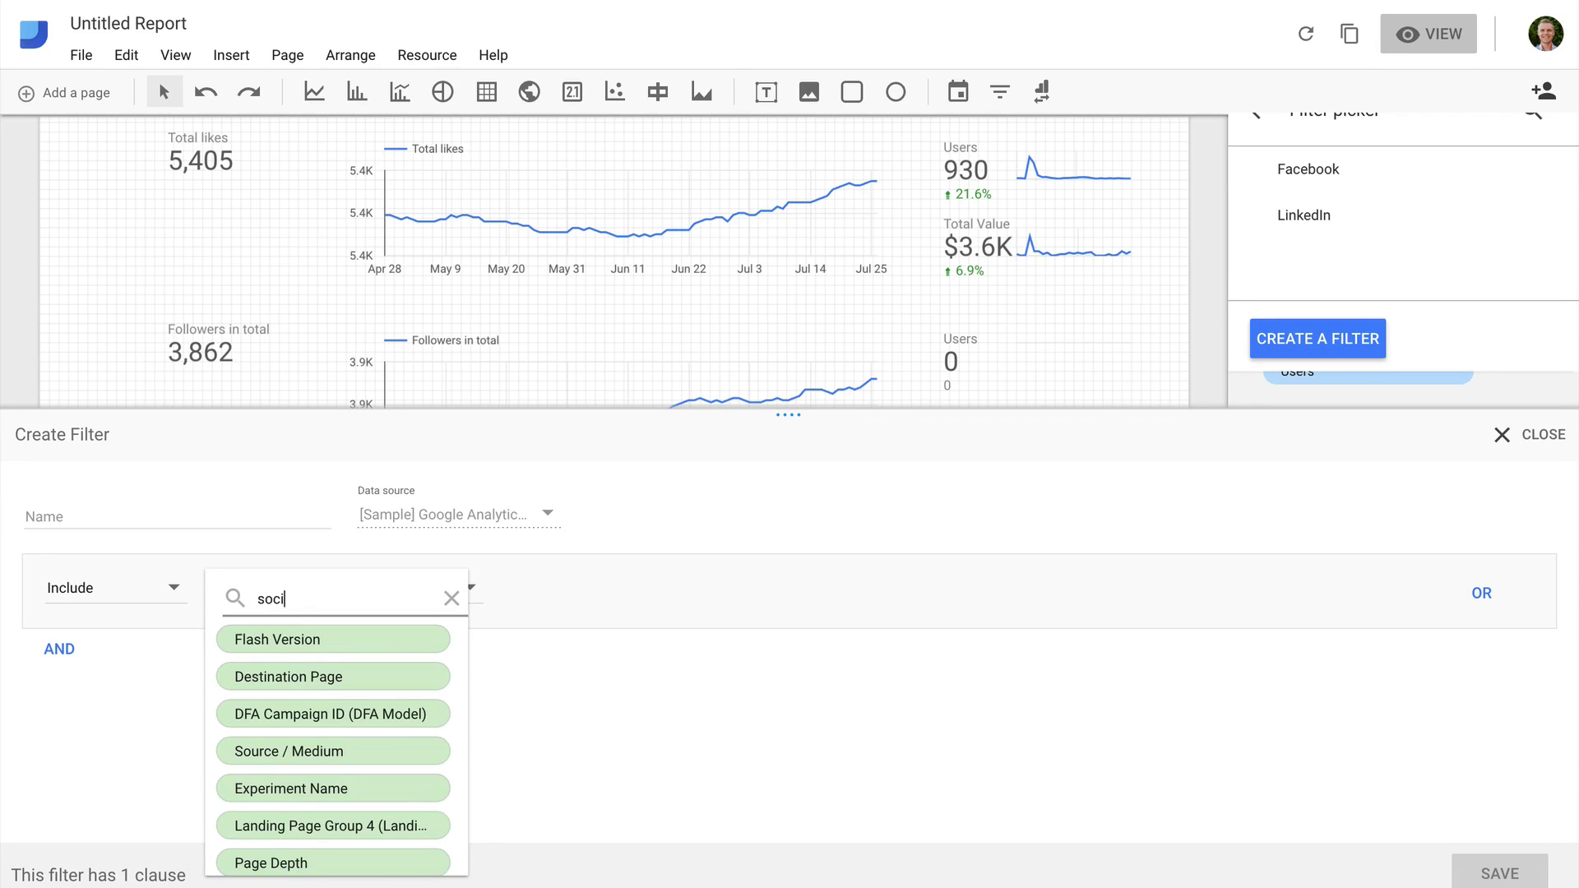
pyautogui.write('al ne')
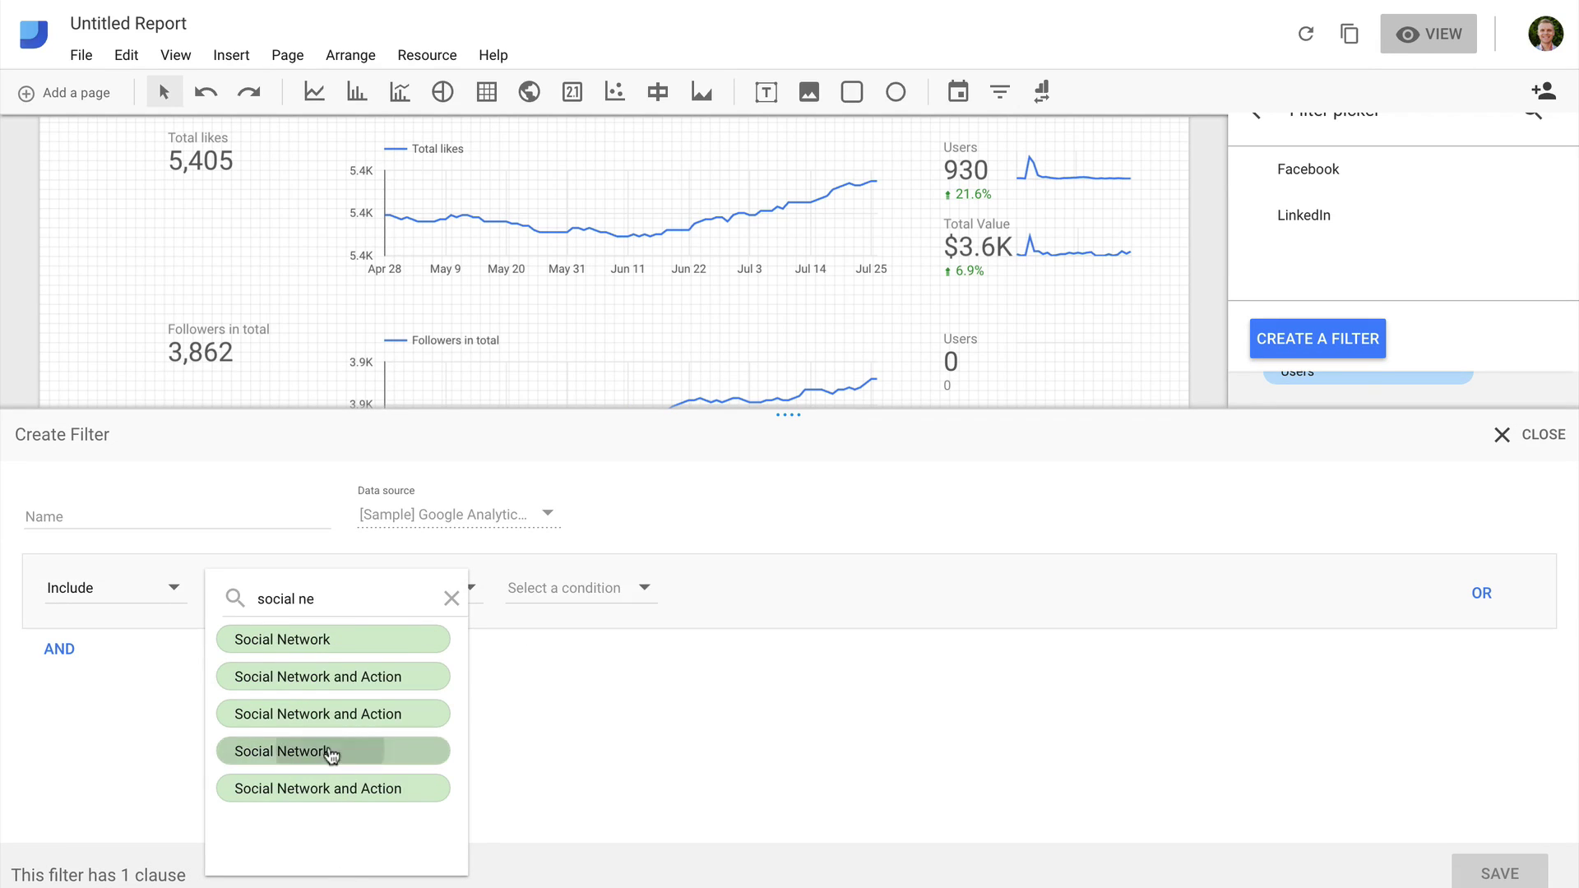
pyautogui.click(328, 751)
pyautogui.click(584, 594)
pyautogui.click(714, 607)
pyautogui.write('Twi')
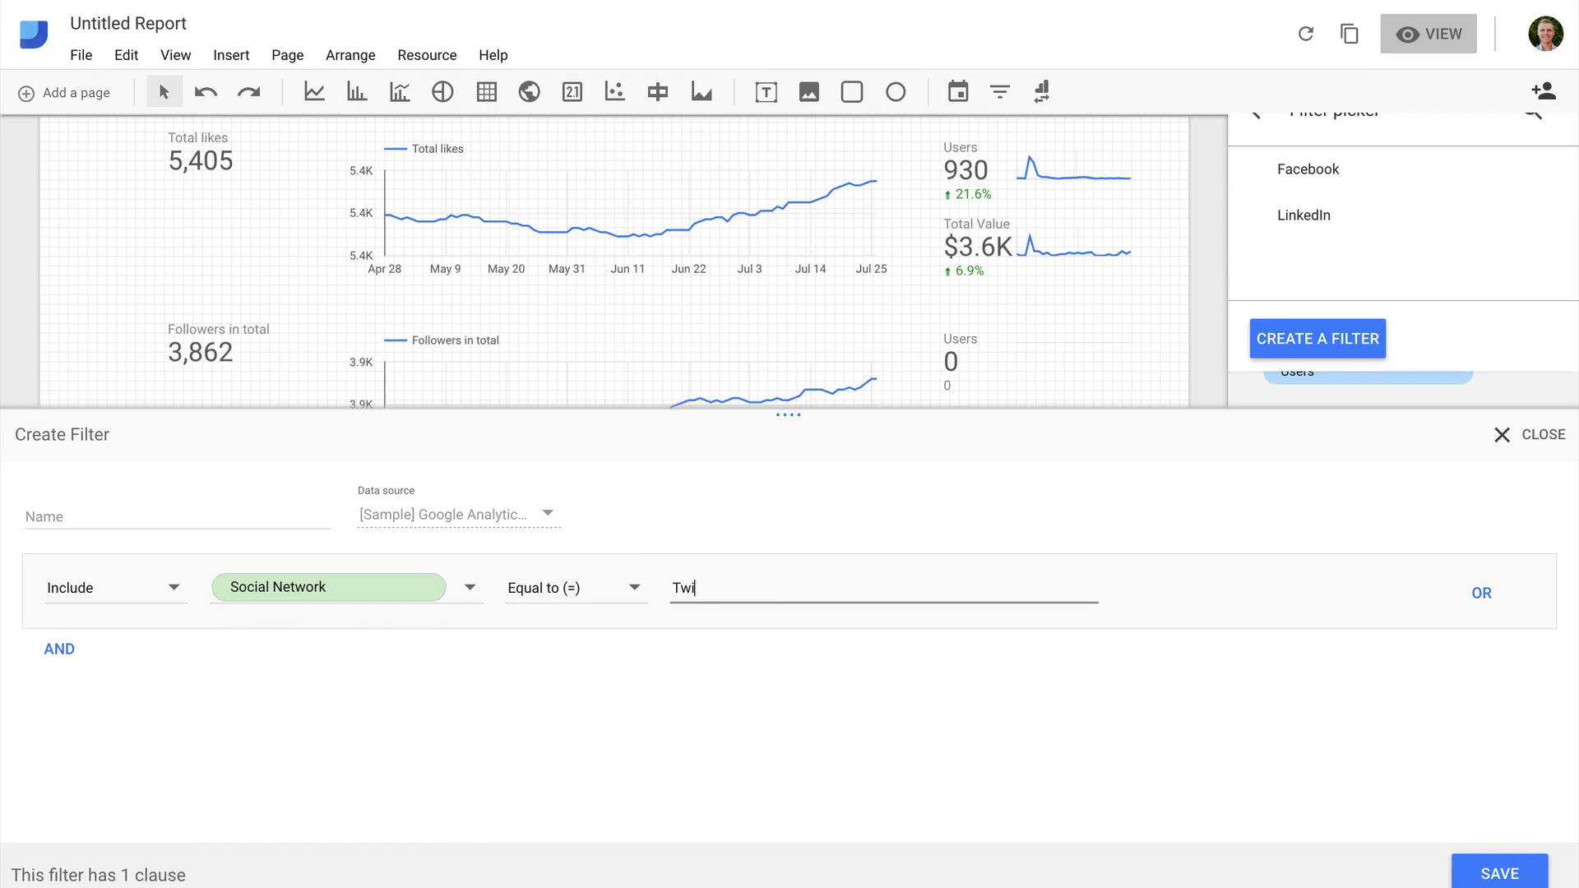
pyautogui.click(325, 518)
pyautogui.write('Tw')
pyautogui.click(1499, 874)
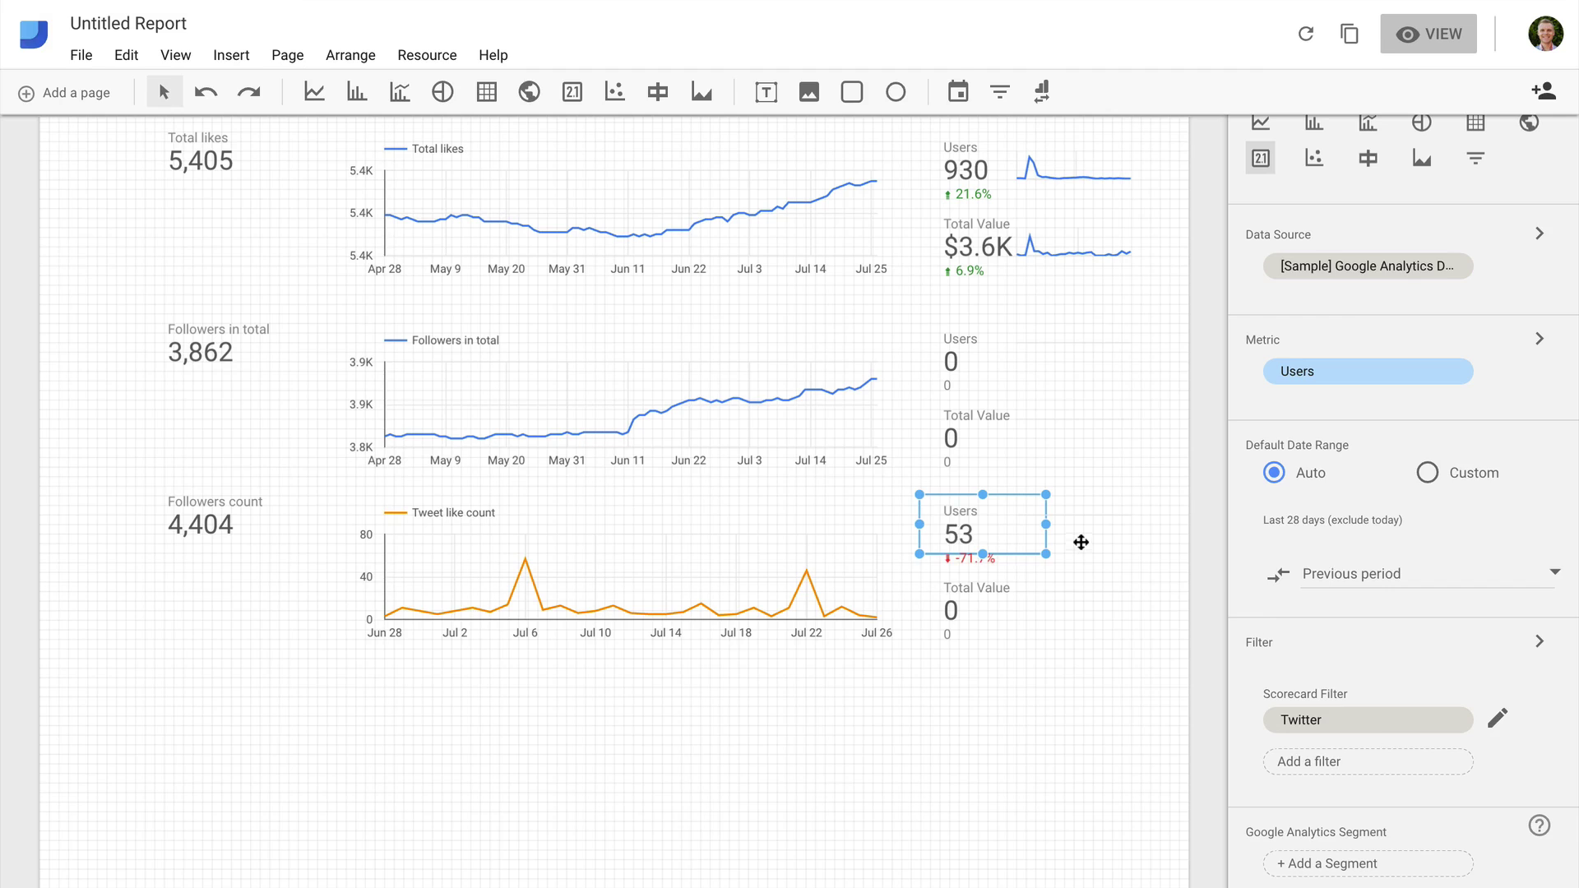
# Replace the LinkedIn filter on the third-row Total Value scorecard with the Twitter filter.
pyautogui.click(959, 612)
pyautogui.scroll(-3, 1398, 658)
pyautogui.click(1454, 721)
pyautogui.click(1365, 760)
pyautogui.click(1328, 303)
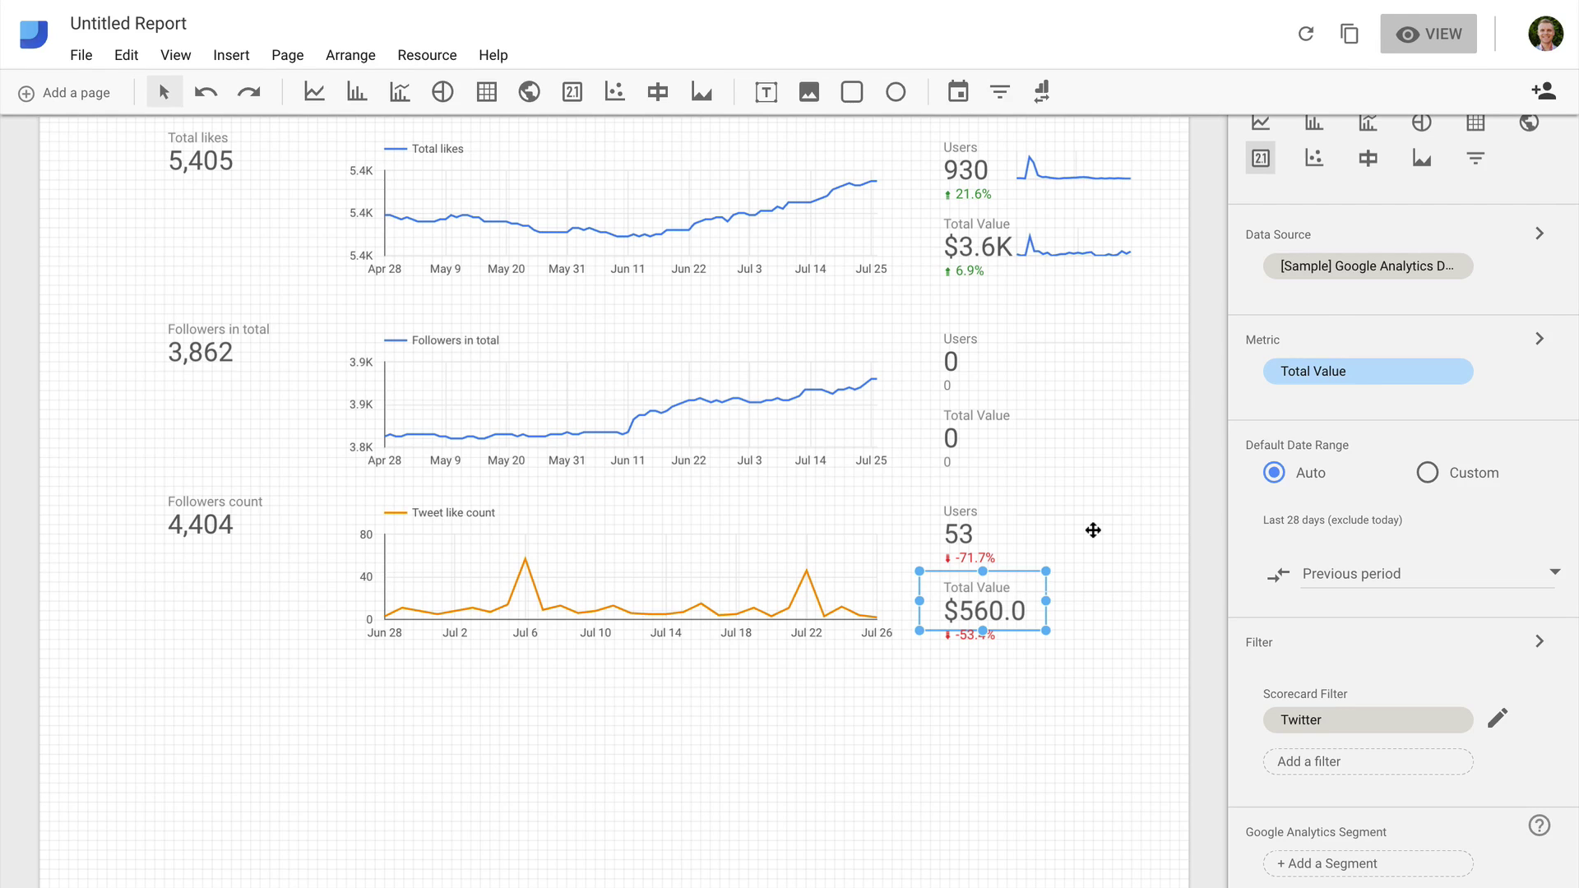
# Set the primary metric's decimal precision to 0 on the third-row Total Value scorecard.
pyautogui.scroll(3, 1328, 325)
pyautogui.click(1493, 201)
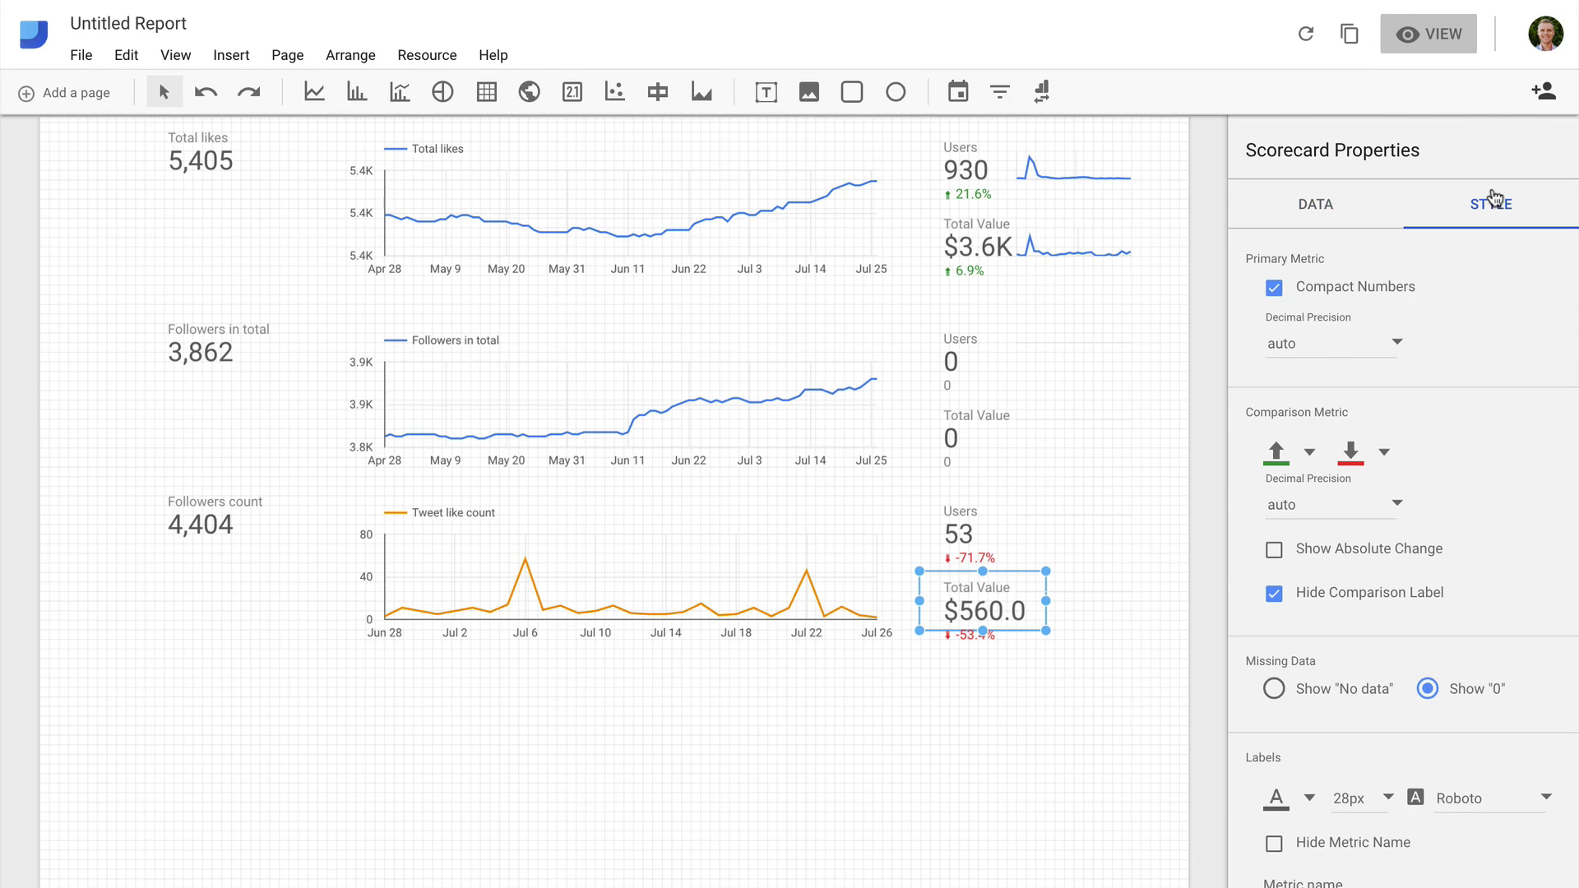
pyautogui.click(1327, 353)
pyautogui.click(1302, 141)
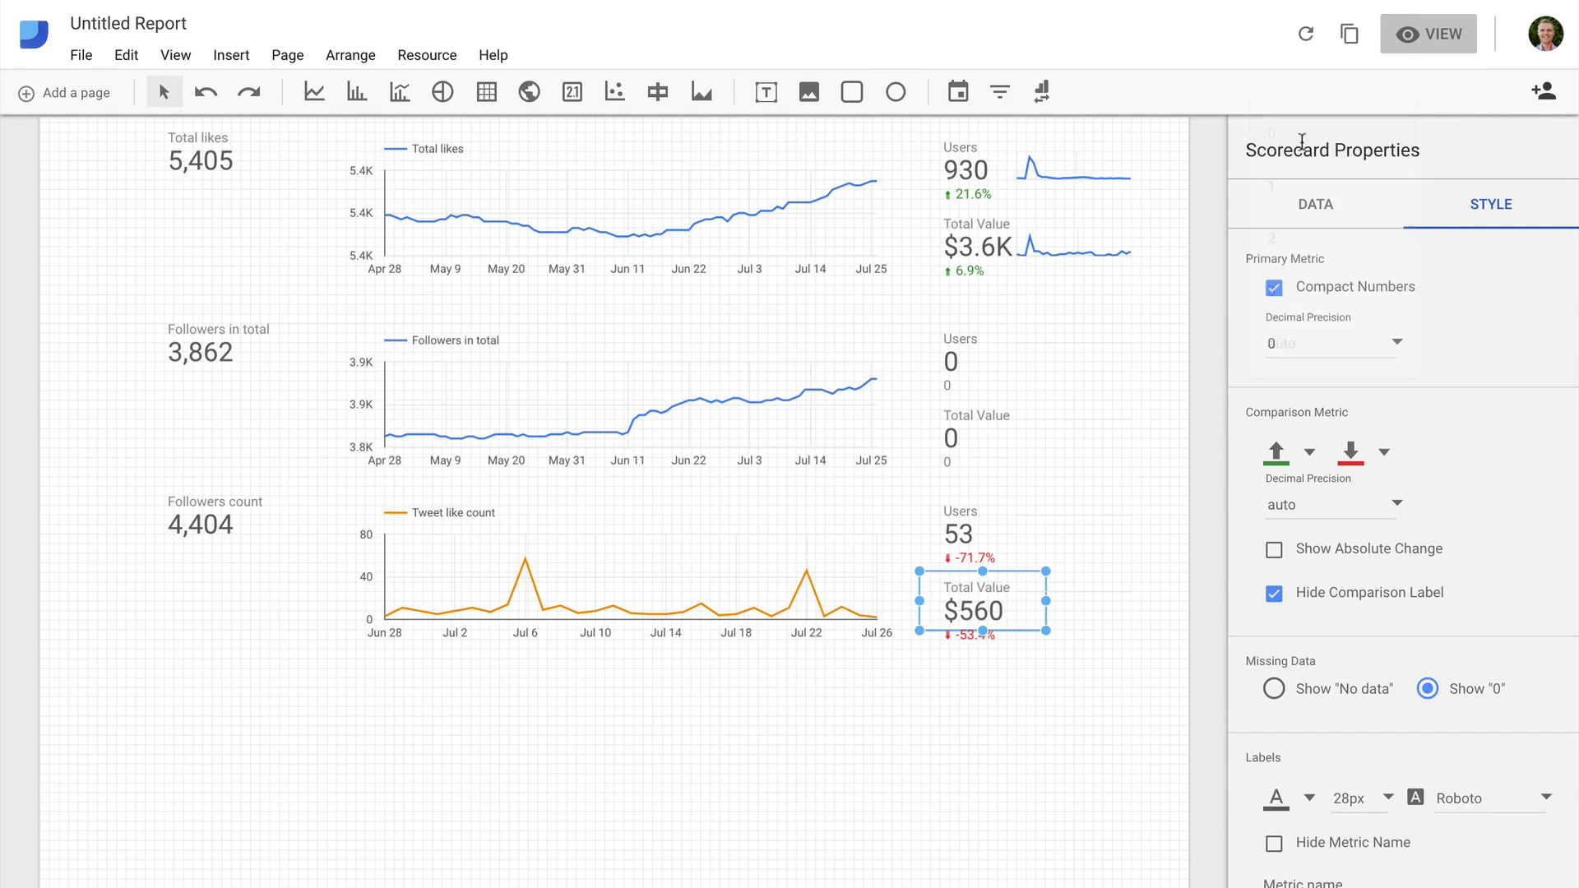
# Replace the LinkedIn filter on the third-row Users sparkline with the Twitter filter.
pyautogui.click(1119, 527)
pyautogui.scroll(-5, 1315, 539)
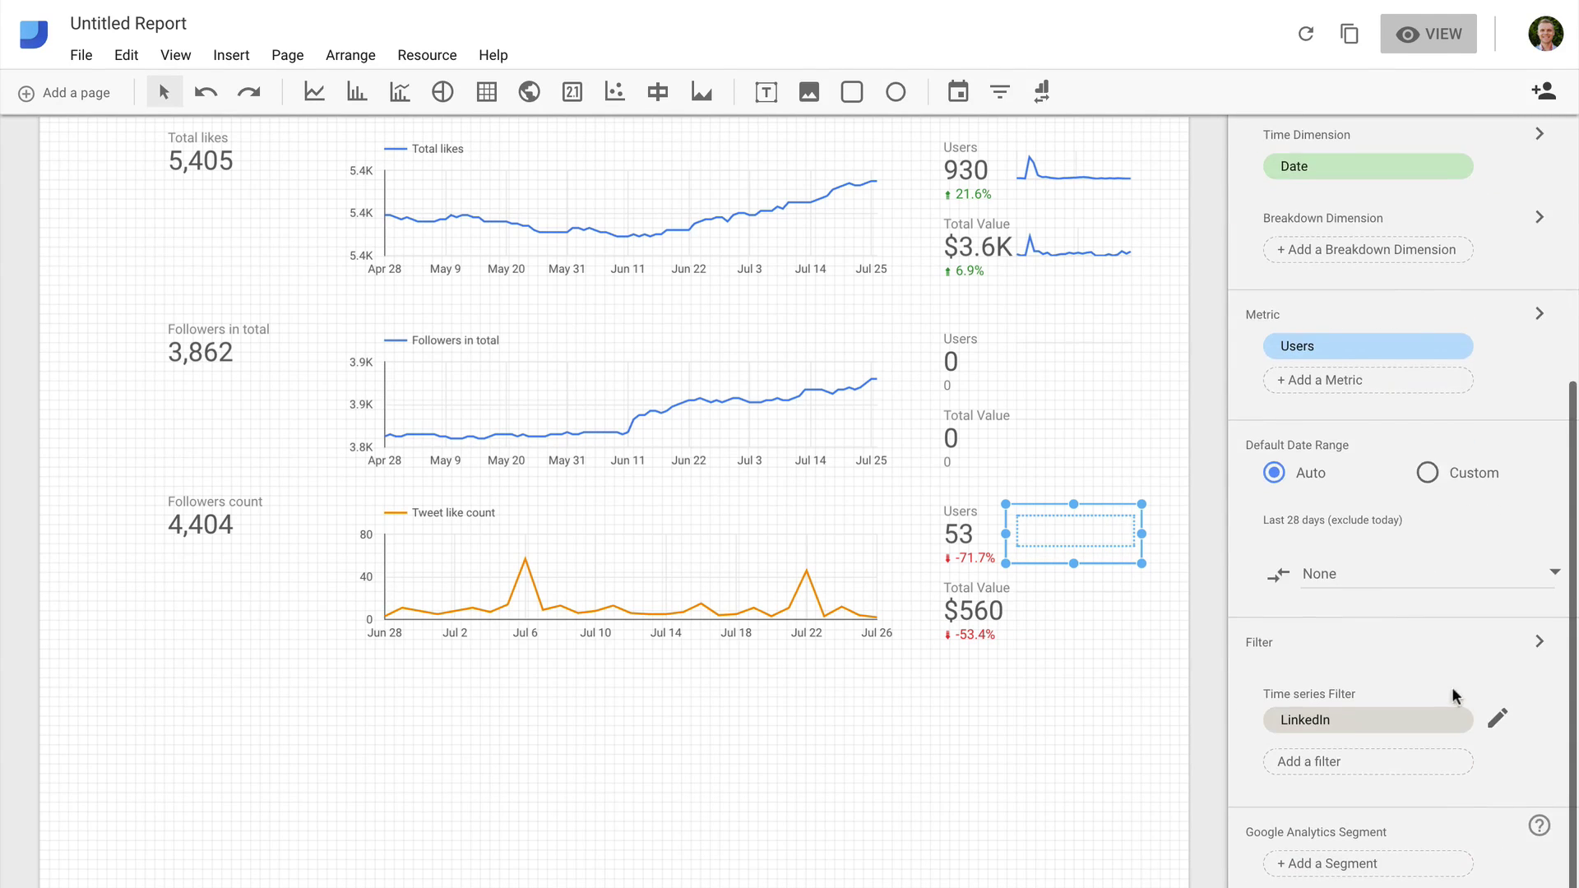
pyautogui.click(1322, 765)
pyautogui.click(1321, 298)
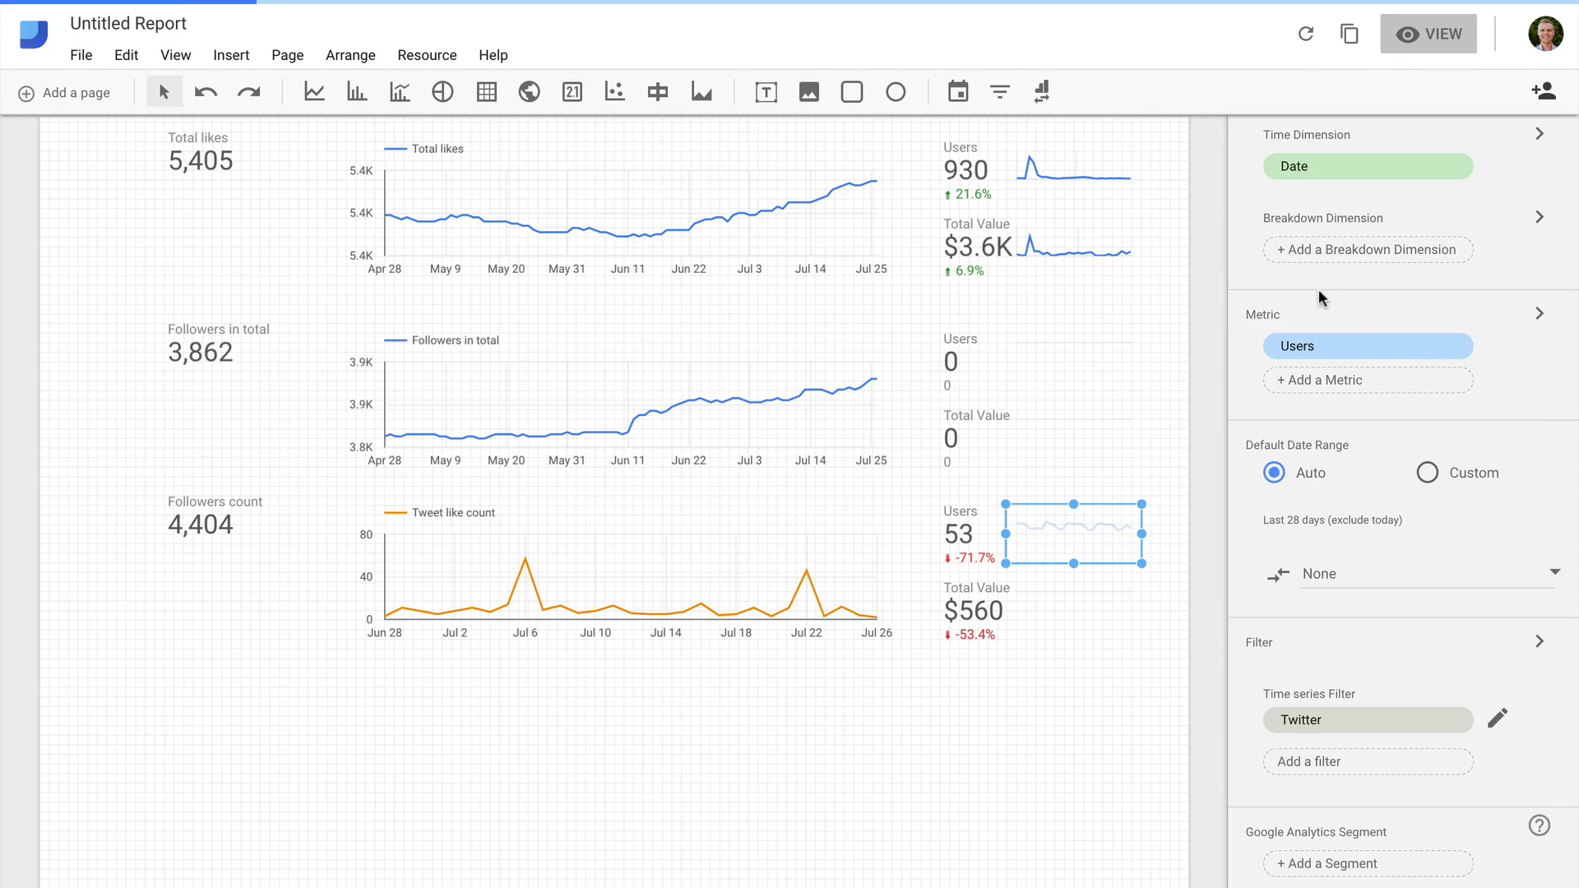
# Replace the LinkedIn filter on the third-row Total Value sparkline with the Twitter filter.
pyautogui.click(1093, 600)
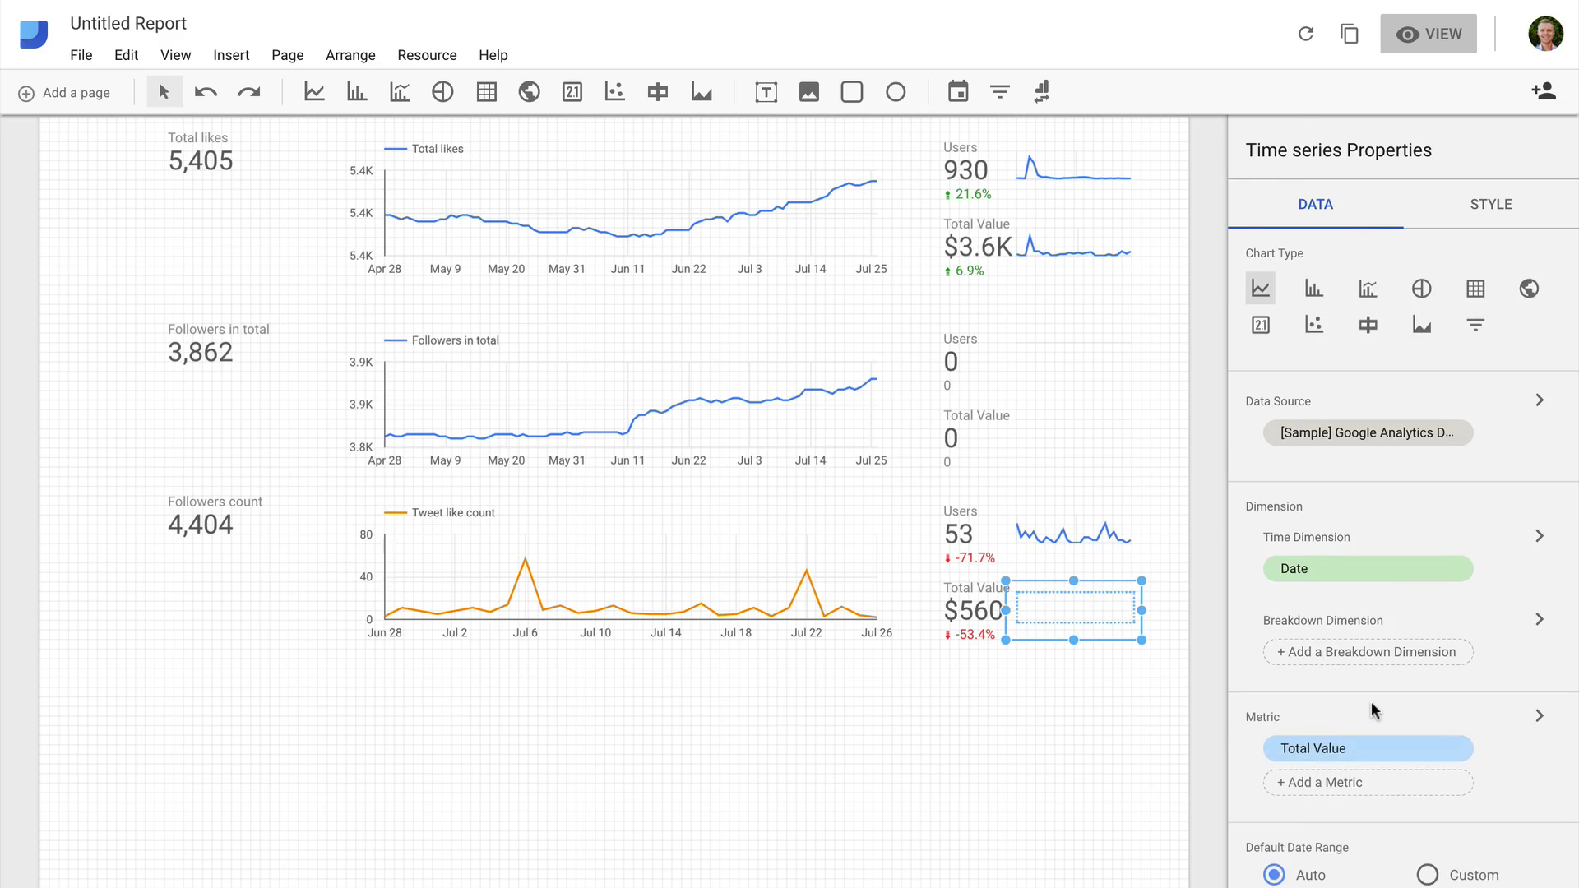
pyautogui.scroll(-5, 1370, 709)
pyautogui.click(1455, 777)
pyautogui.click(1385, 301)
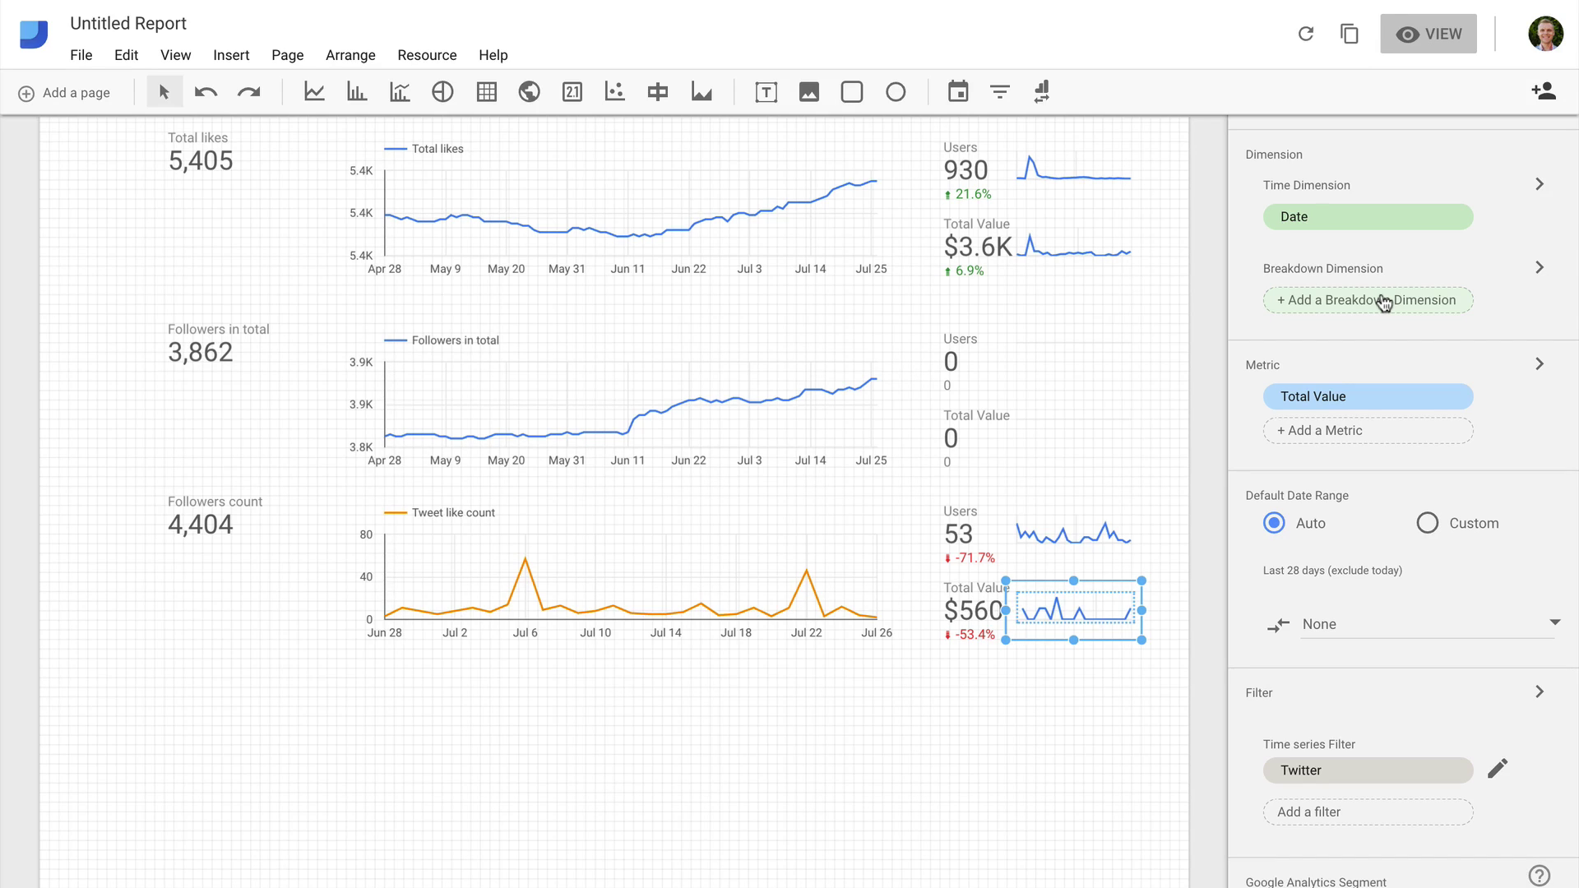
# Change the report theme's page background color to light gray.
pyautogui.click(1188, 319)
pyautogui.scroll(1, 1187, 319)
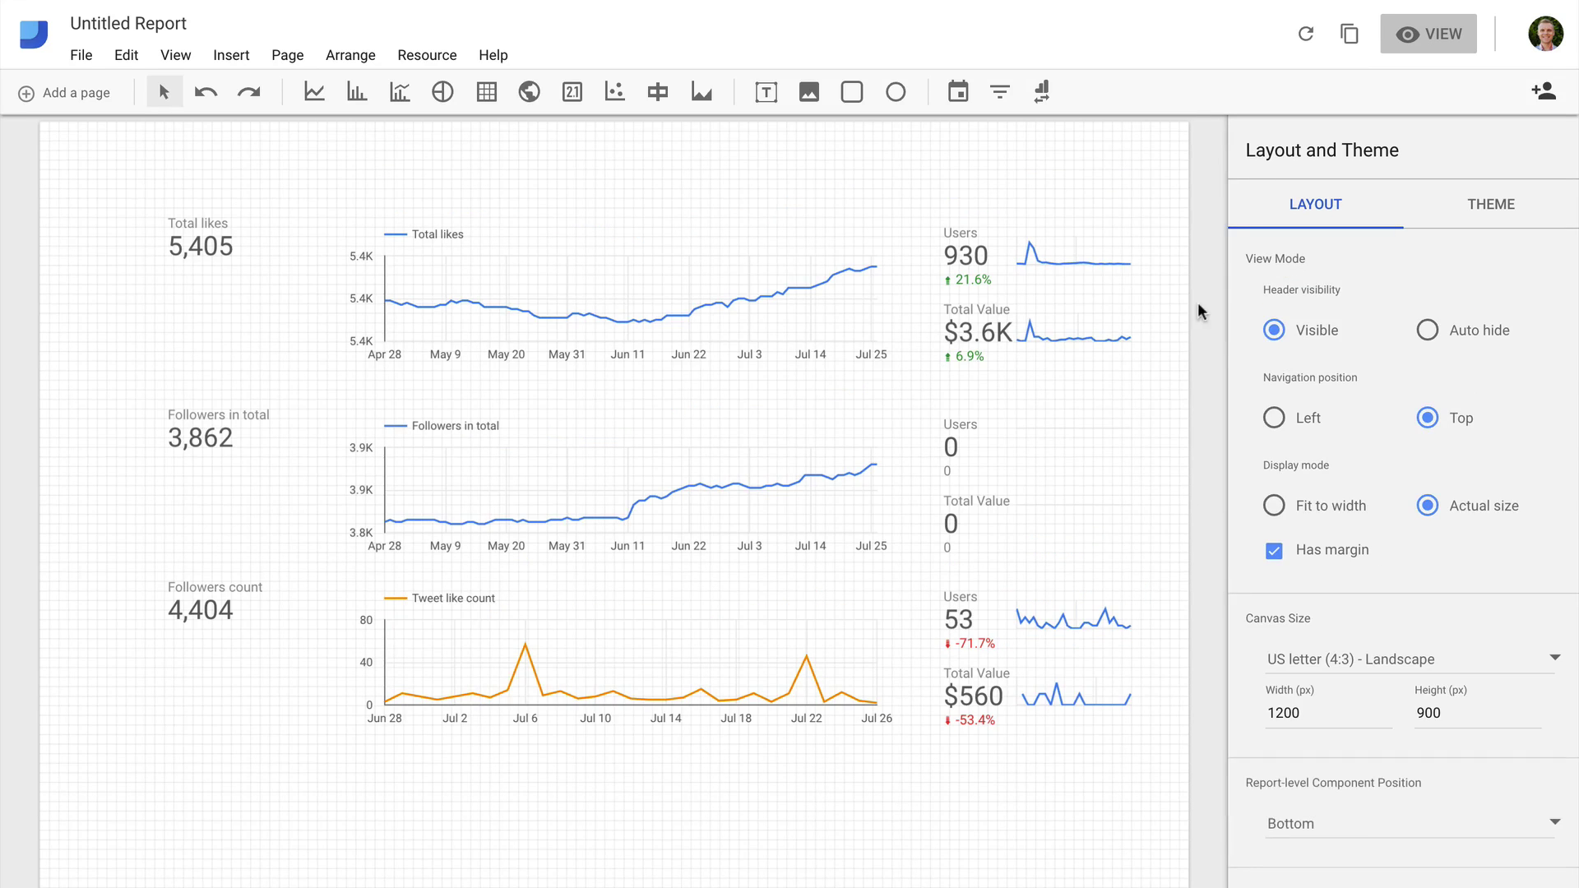
pyautogui.click(1491, 204)
pyautogui.click(1291, 405)
pyautogui.click(1516, 606)
# Draw a rectangle spanning the Facebook row and style it as a card with a white fill and a border shadow.
pyautogui.click(845, 94)
pyautogui.moveTo(106, 159); pyautogui.dragTo(1140, 389)
pyautogui.moveTo(106, 275); pyautogui.dragTo(86, 274)
pyautogui.click(1287, 248)
pyautogui.click(1273, 354)
pyautogui.click(1274, 354)
pyautogui.click(1414, 249)
pyautogui.click(1404, 406)
# Duplicate the white card for the LinkedIn and Twitter rows and send the cards behind the charts.
pyautogui.moveTo(338, 296); pyautogui.dragTo(327, 745)
pyautogui.hotkey('ctrl', 'd')
pyautogui.keyDown('shift'); pyautogui.click(395, 526); pyautogui.keyUp('shift')
pyautogui.click(351, 55)
pyautogui.click(904, 226)
# Move the Twitter, LinkedIn and Facebook scorecards and charts so each row sits inside its own white card.
pyautogui.click(191, 247)
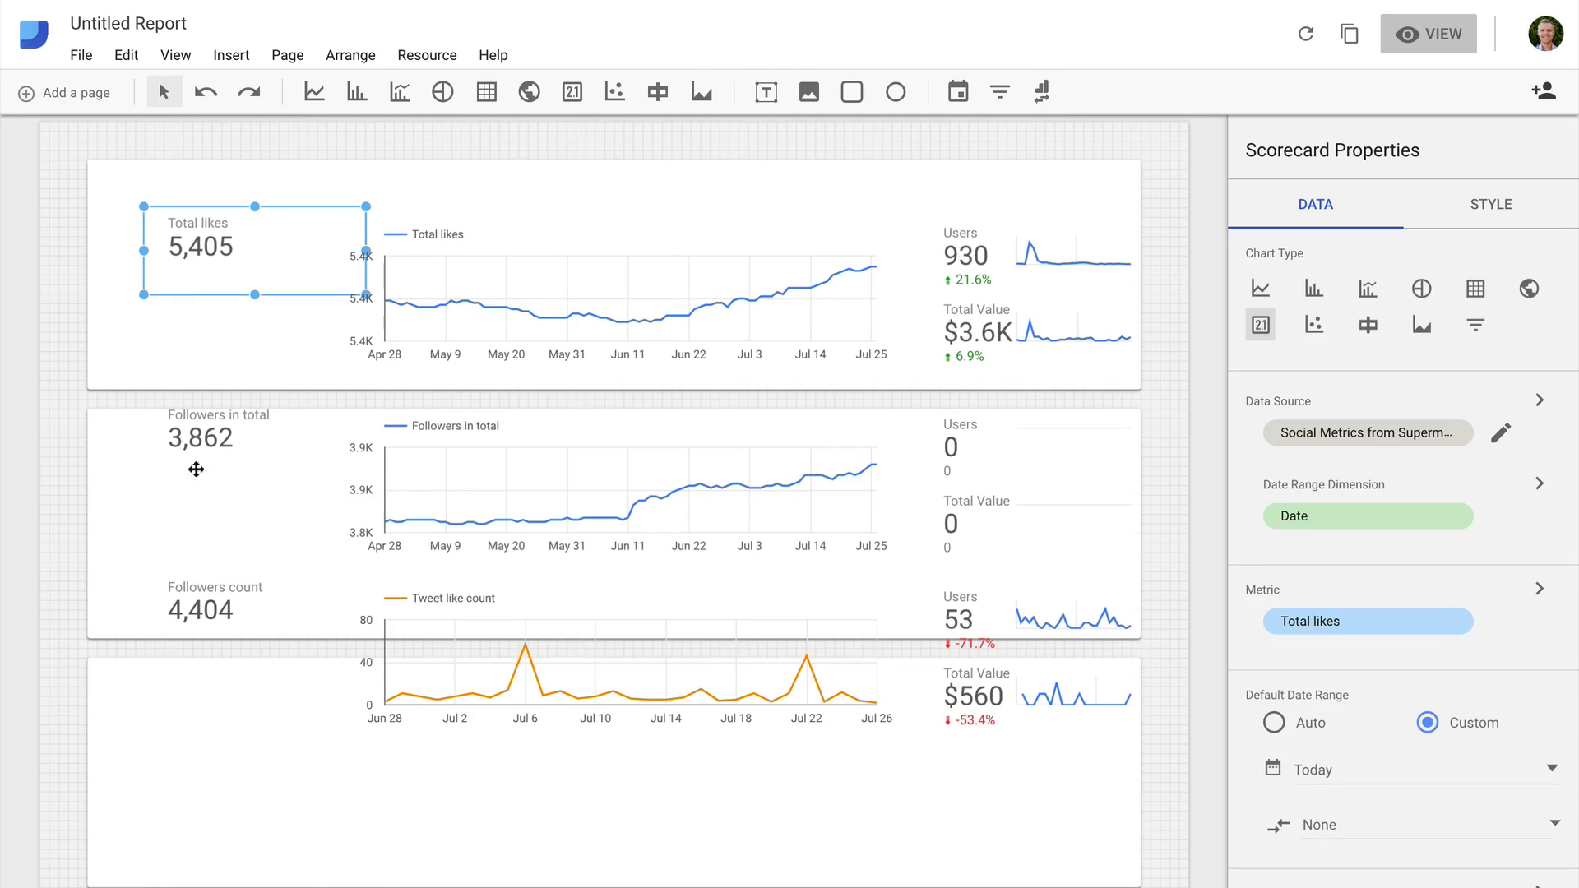
pyautogui.keyDown('shift'); pyautogui.click(193, 442); pyautogui.keyUp('shift')
pyautogui.moveTo(107, 568); pyautogui.dragTo(1069, 723)
pyautogui.moveTo(790, 701); pyautogui.dragTo(772, 797)
pyautogui.moveTo(872, 605); pyautogui.dragTo(989, 445)
pyautogui.moveTo(218, 433); pyautogui.dragTo(187, 472)
pyautogui.keyDown('shift'); pyautogui.click(469, 311); pyautogui.keyUp('shift')
pyautogui.keyDown('shift'); pyautogui.click(1076, 257); pyautogui.keyUp('shift')
pyautogui.moveTo(1075, 258); pyautogui.dragTo(1046, 320)
# Set the label font size of the Total likes, Followers in total and Followers count scorecards to 60px and hide their metric names.
pyautogui.click(206, 238)
pyautogui.keyDown('shift'); pyautogui.click(181, 475); pyautogui.keyUp('shift')
pyautogui.keyDown('shift'); pyautogui.click(191, 708); pyautogui.keyUp('shift')
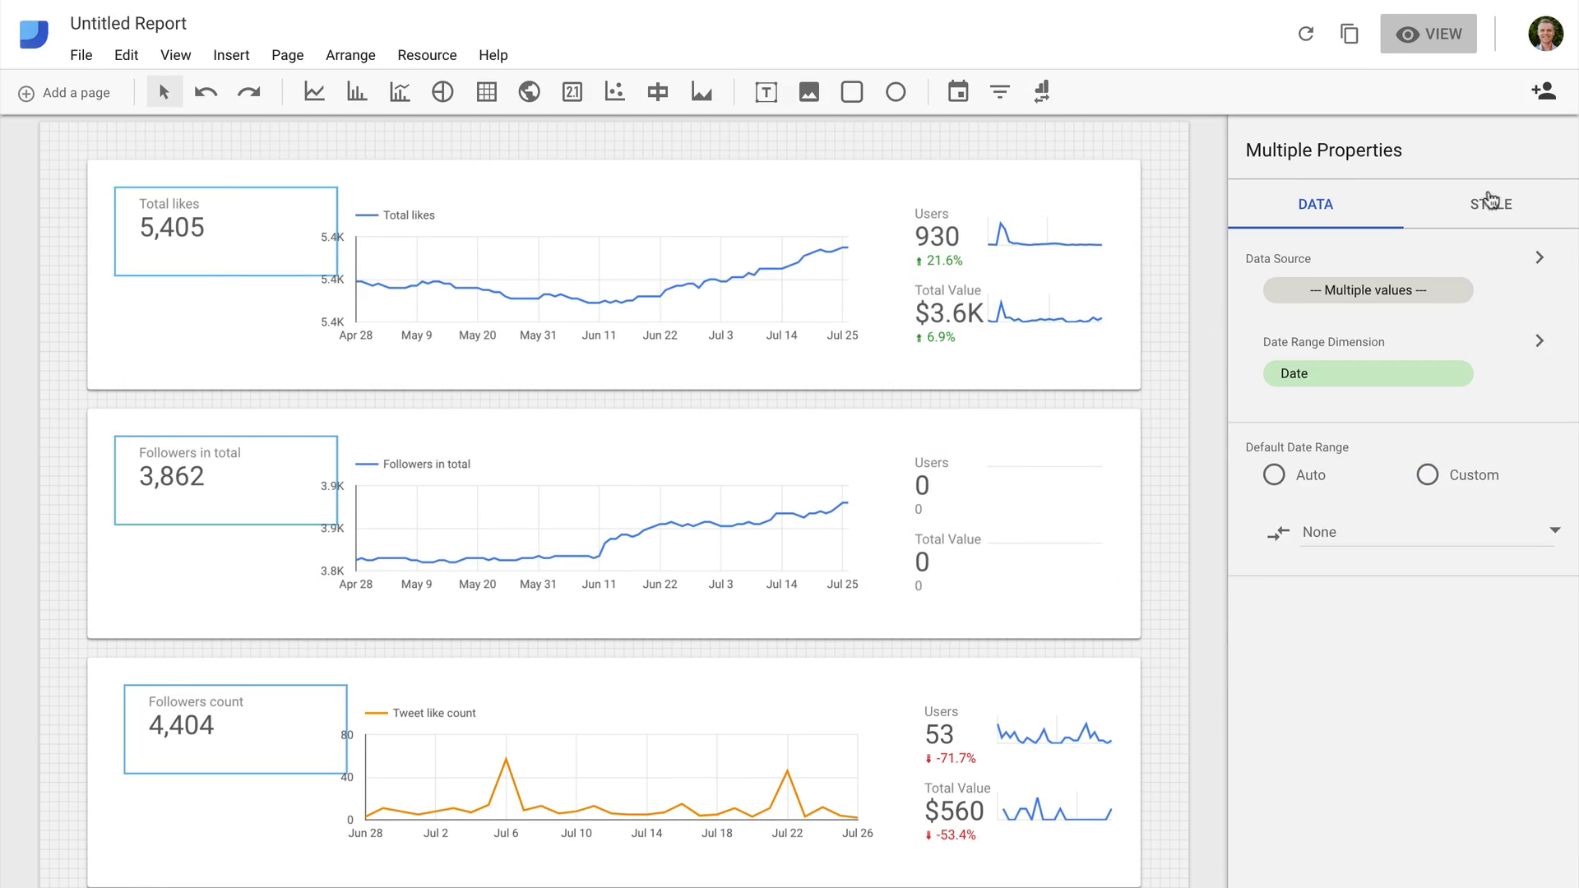
pyautogui.click(1490, 204)
pyautogui.scroll(-1, 1349, 444)
pyautogui.click(1348, 441)
pyautogui.click(1378, 558)
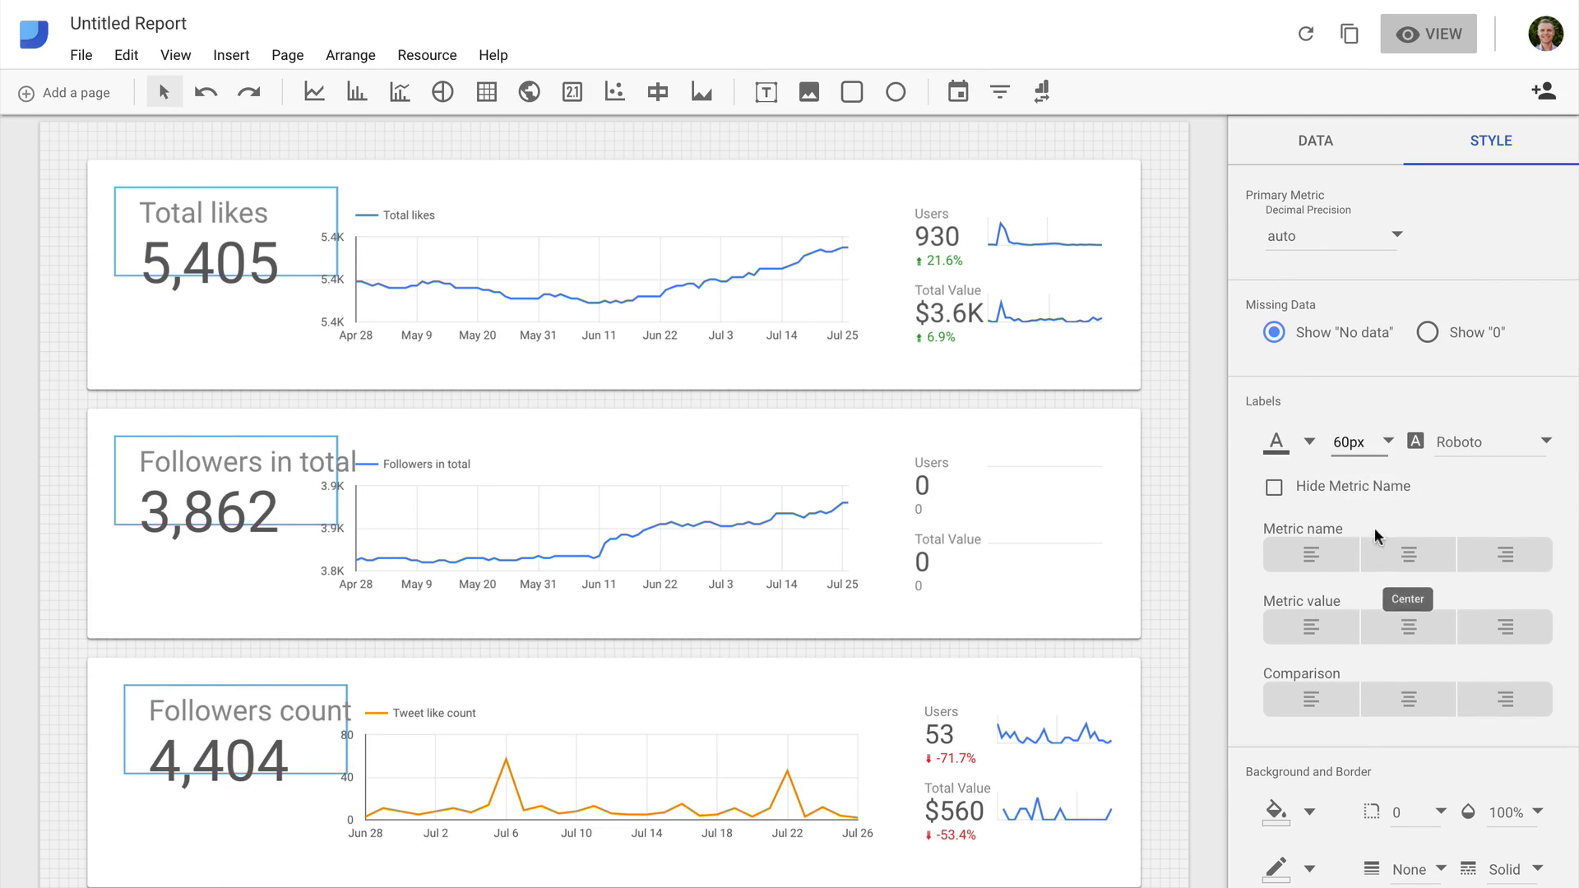
pyautogui.click(1274, 487)
pyautogui.click(247, 568)
# Add a text box reading Facebook Likes above the main scorecard in the Facebook card.
pyautogui.click(765, 91)
pyautogui.moveTo(134, 168)
pyautogui.mouseDown()
pyautogui.moveTo(424, 208)
pyautogui.moveTo(461, 237)
pyautogui.mouseUp()
pyautogui.write('Fac')
# Format the Facebook Likes label as blue 24px text and position the likes scorecard beneath it.
pyautogui.click(1361, 249)
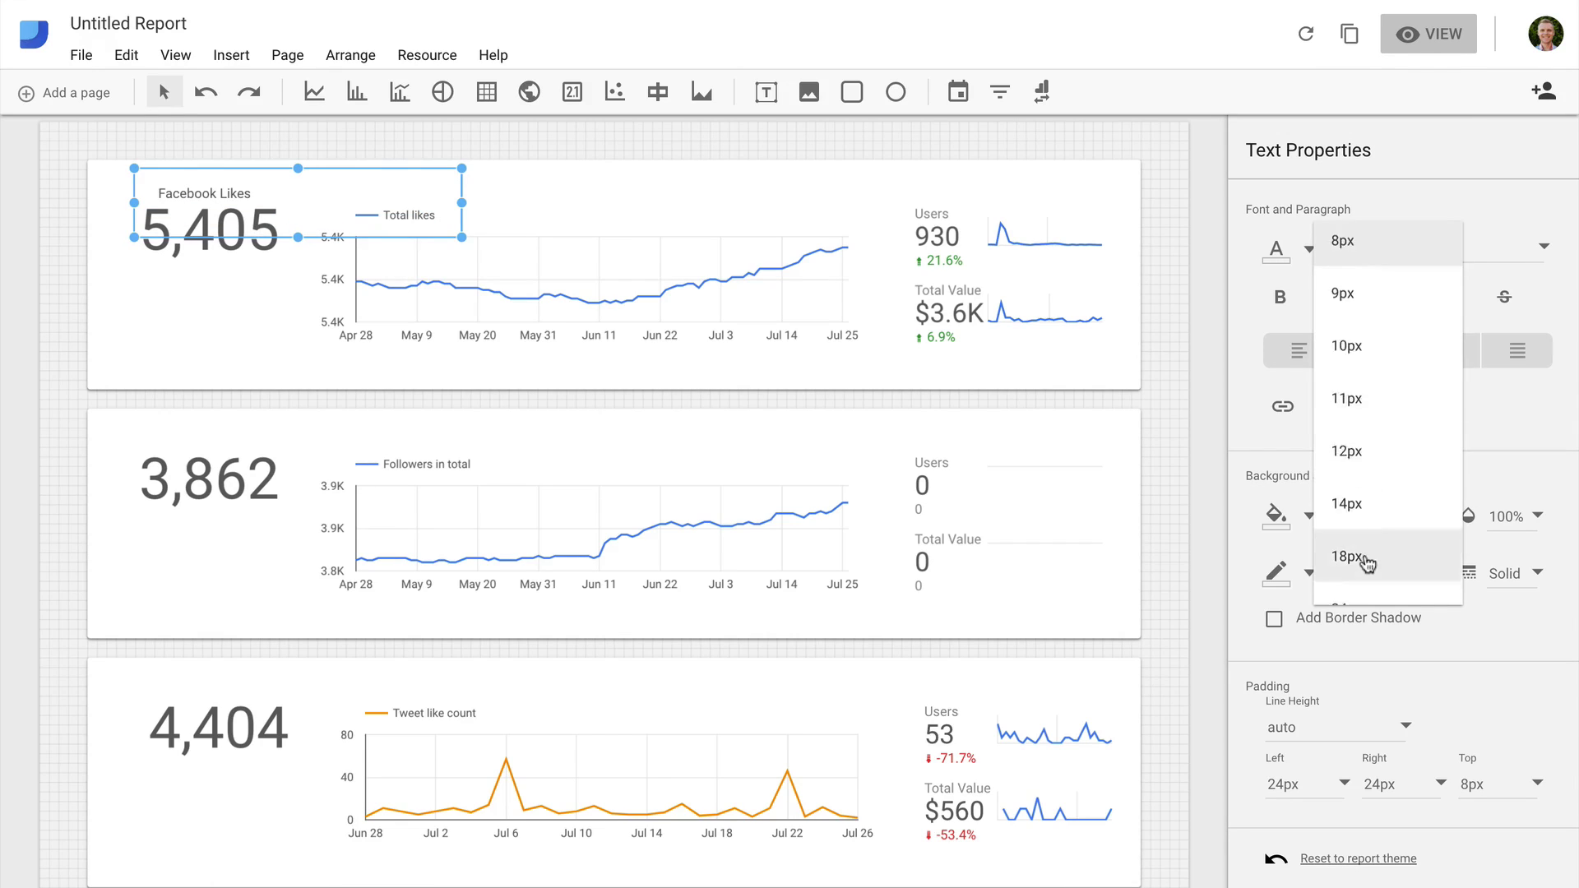
pyautogui.click(1365, 566)
pyautogui.click(1309, 249)
pyautogui.click(1458, 309)
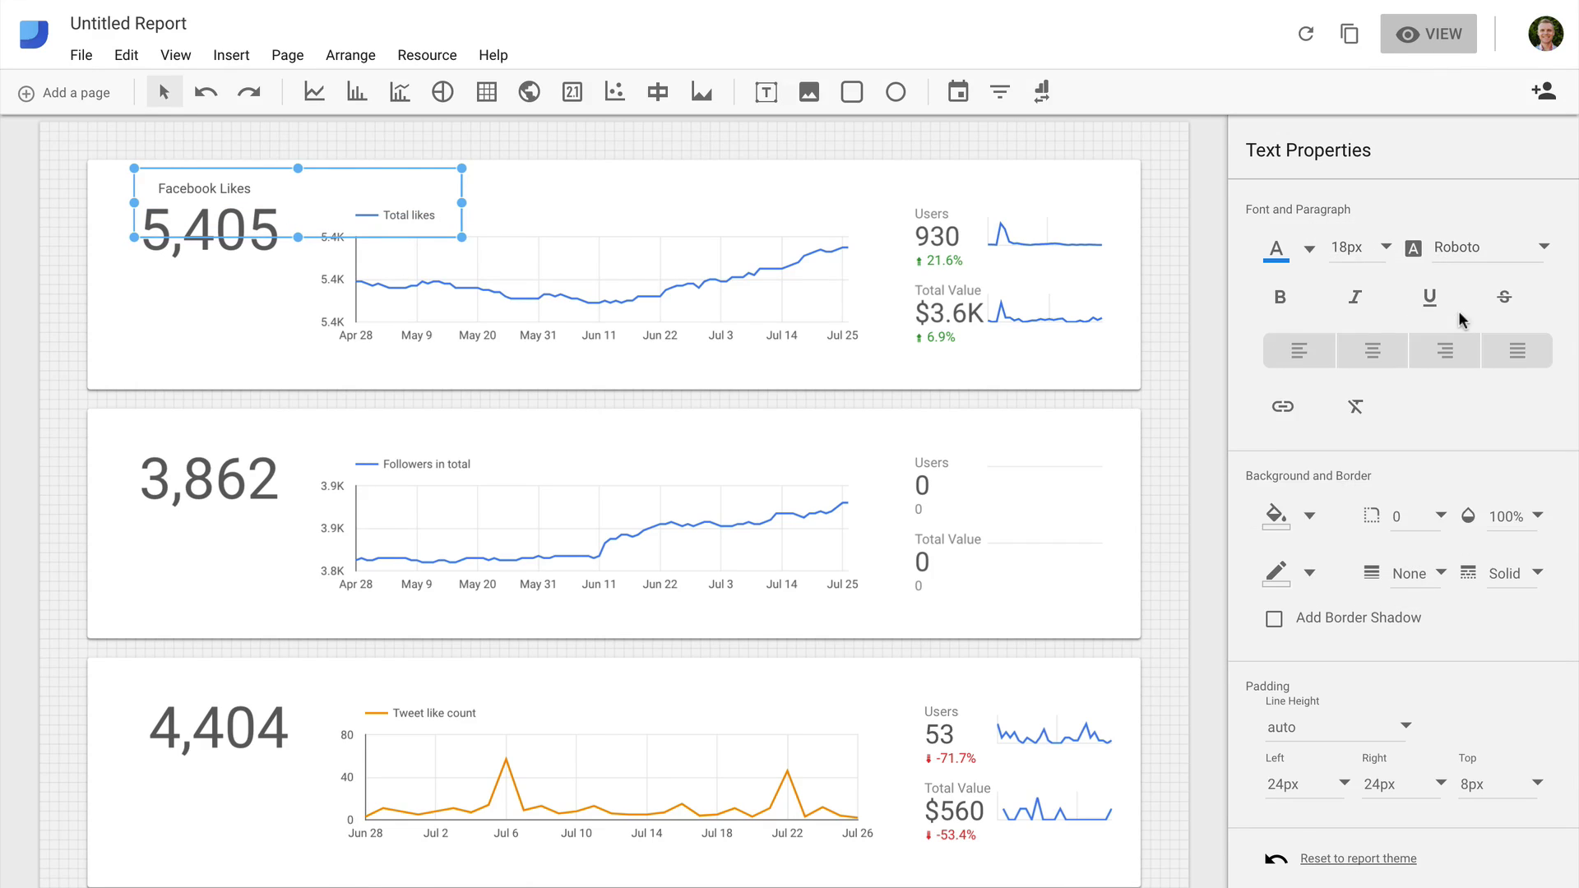
pyautogui.click(1309, 249)
pyautogui.click(1452, 310)
pyautogui.click(1360, 250)
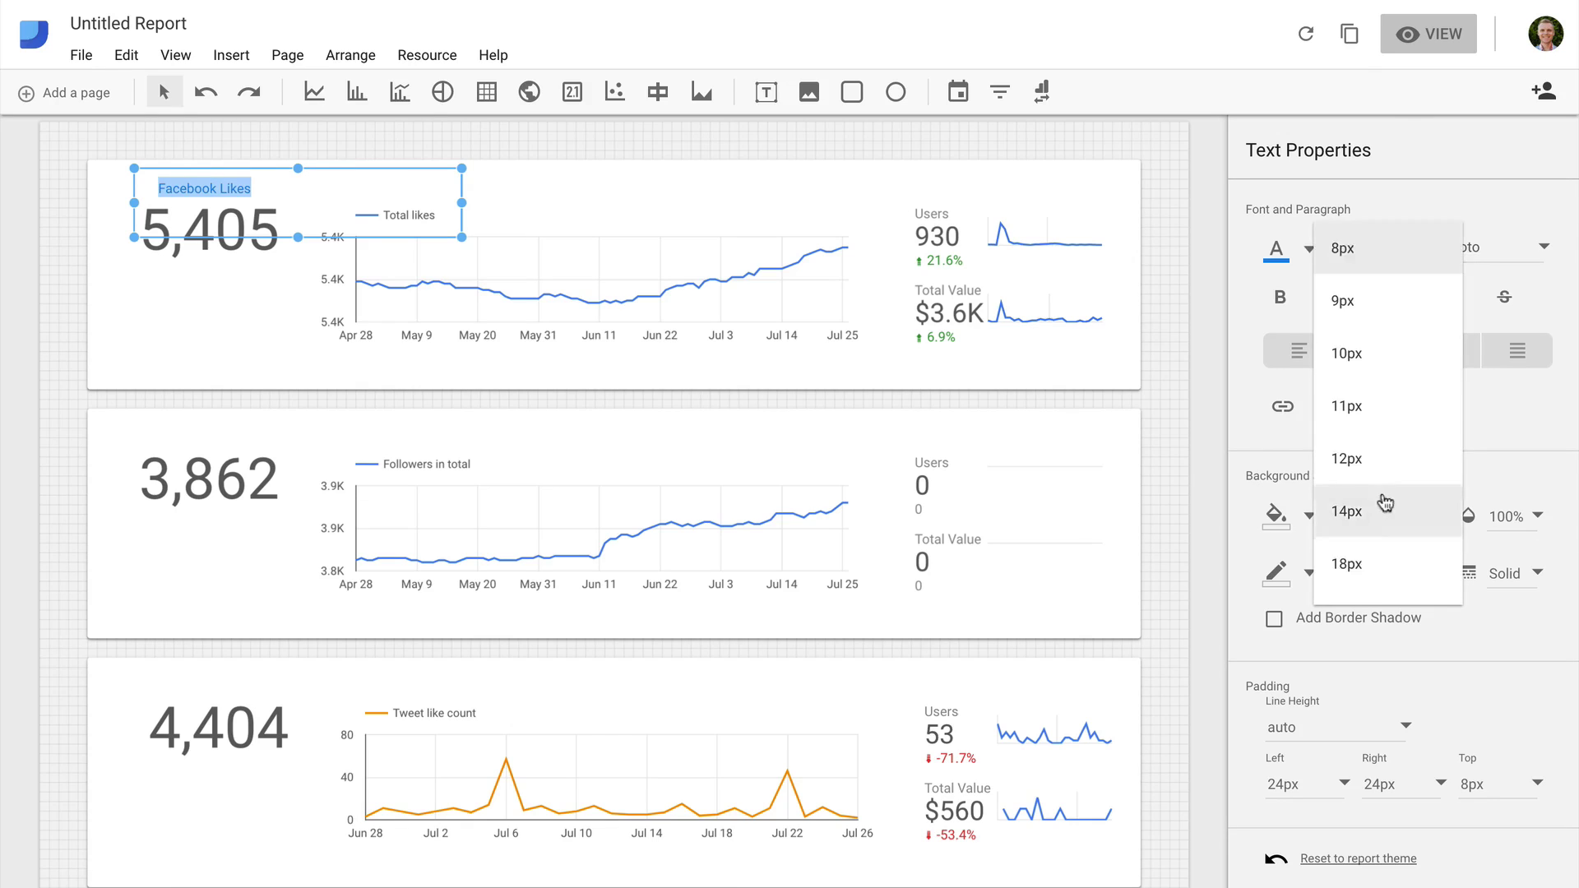
pyautogui.click(1381, 536)
pyautogui.click(1168, 469)
pyautogui.moveTo(165, 209); pyautogui.dragTo(165, 254)
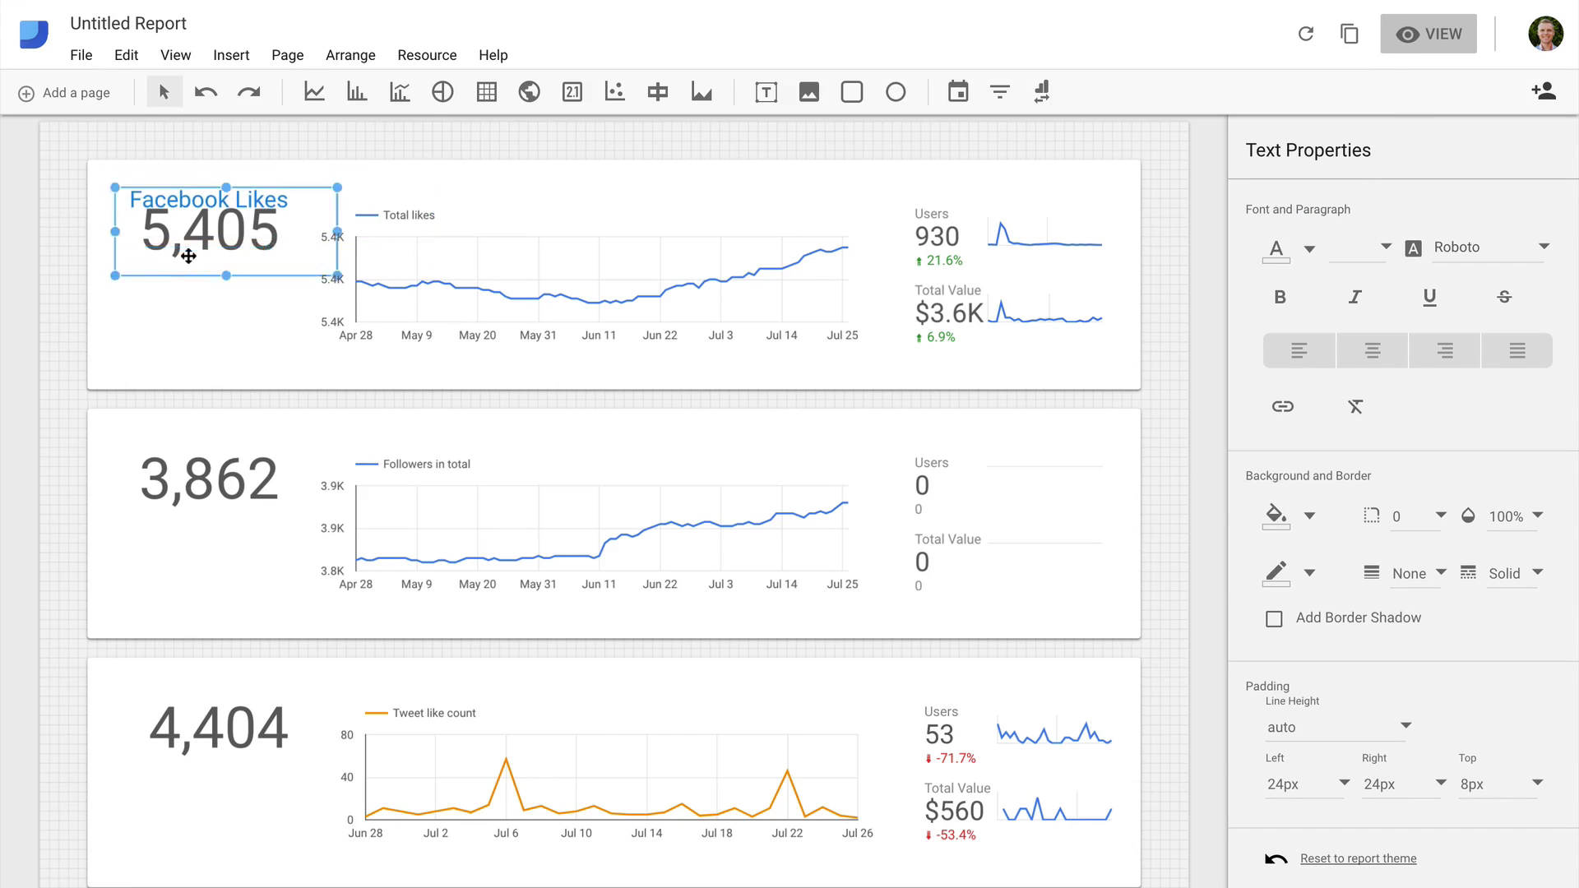
# Copy the Facebook Likes label into the second card above its scorecard and change its text to LinkedIn Followers.
pyautogui.click(224, 200)
pyautogui.hotkey('ctrl', 'c')
pyautogui.hotkey('ctrl', 'v')
pyautogui.moveTo(224, 217); pyautogui.dragTo(218, 436)
pyautogui.click(211, 531)
pyautogui.doubleClick(218, 441)
pyautogui.write('LinkedIn f')
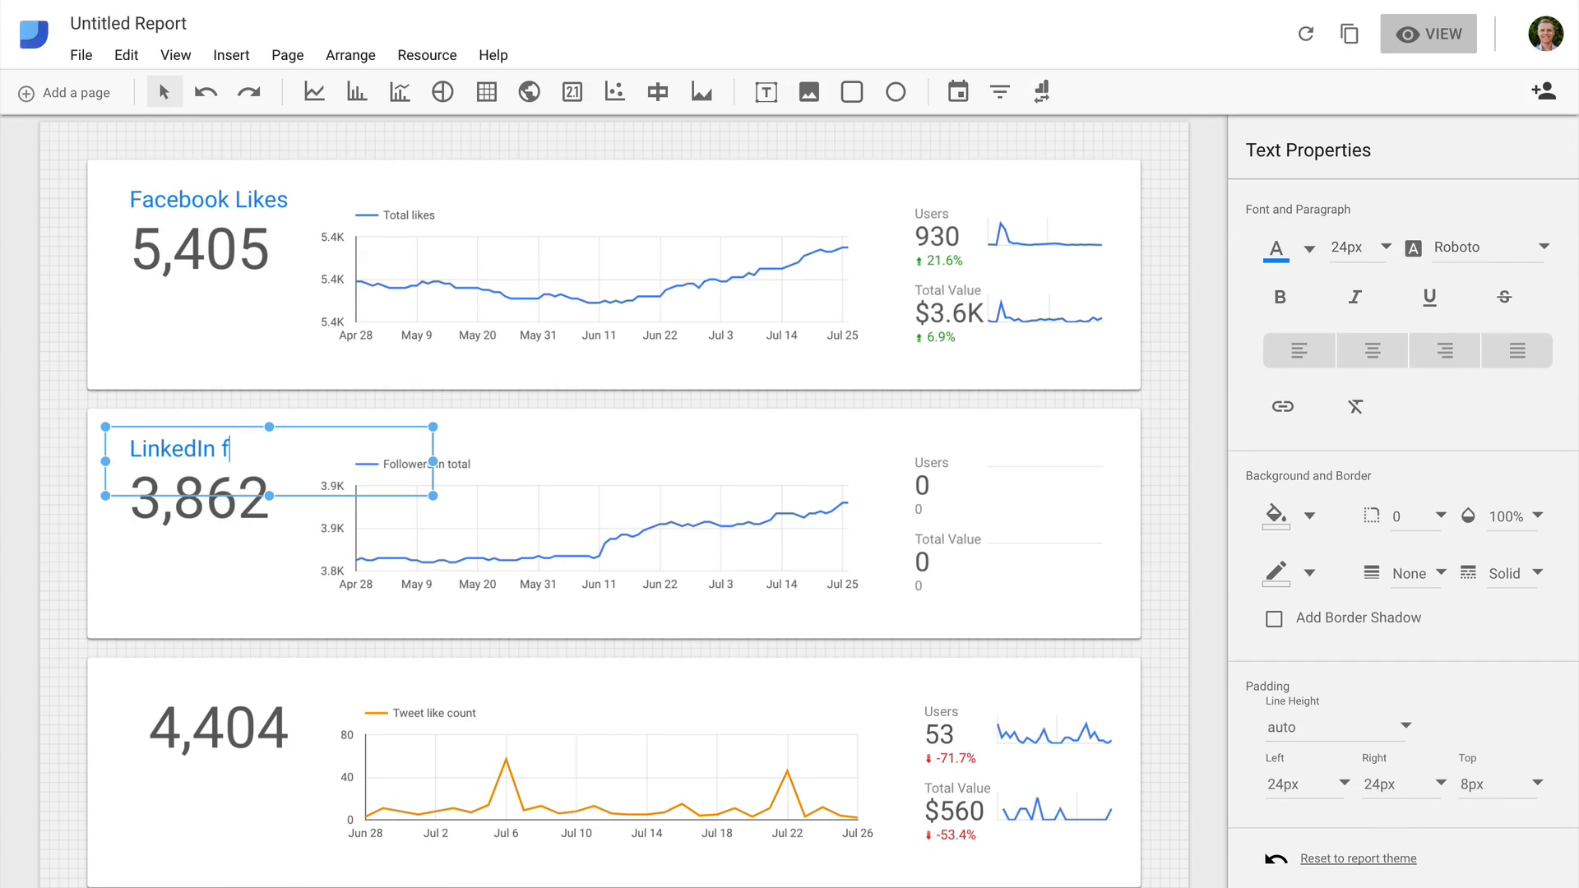
pyautogui.press('Escape')
# Place a copy of the LinkedIn Followers label above the third card's scorecard and change its text to Twitter Followers.
pyautogui.click(237, 433)
pyautogui.moveTo(264, 436); pyautogui.dragTo(247, 779)
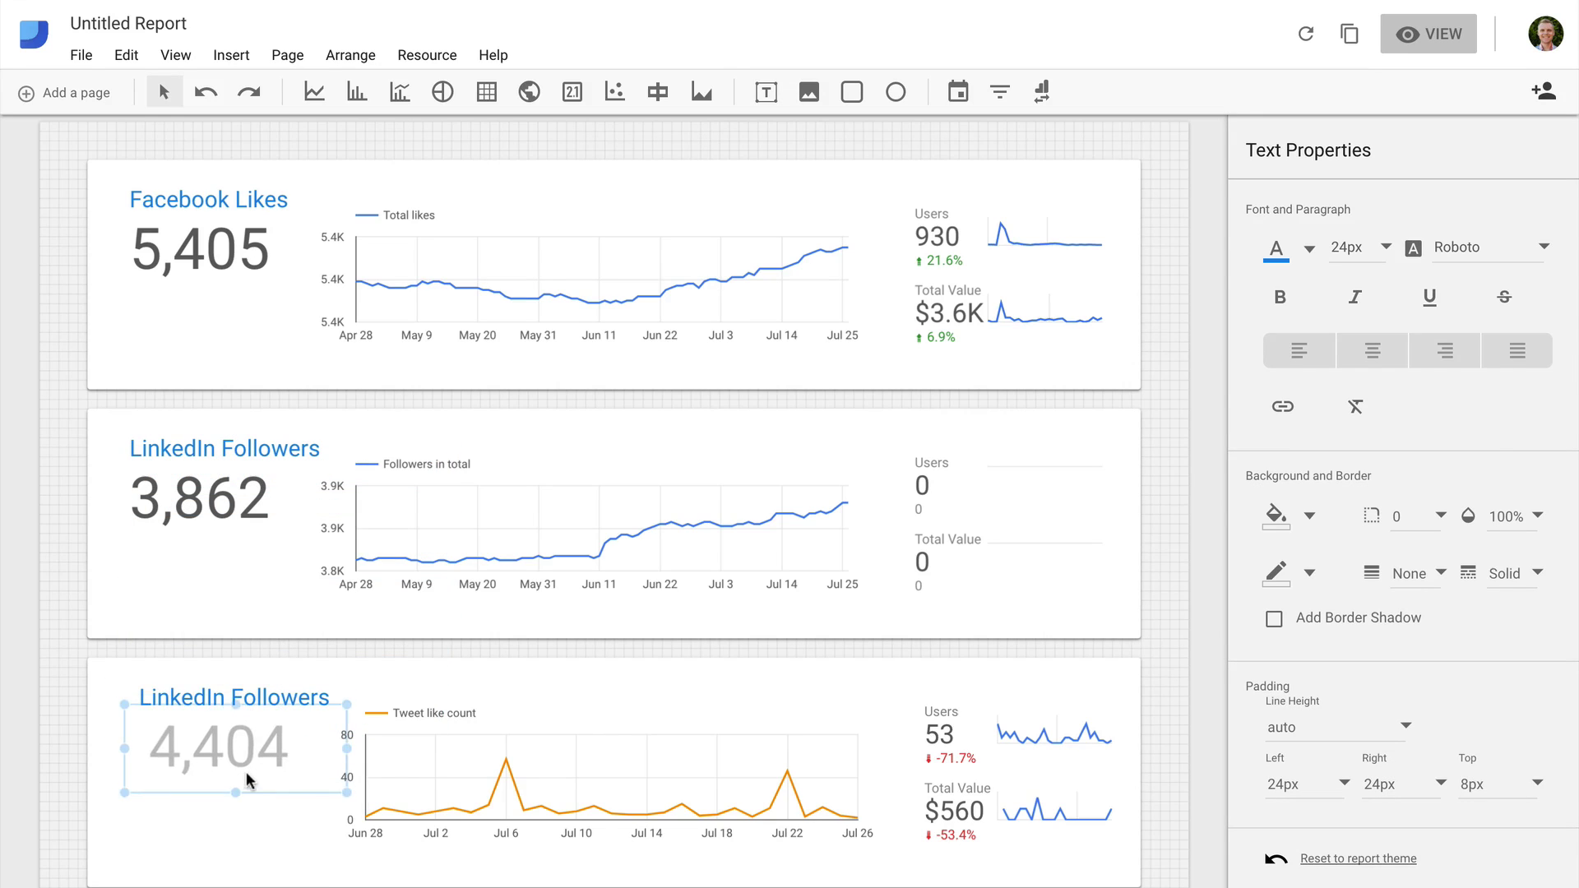
pyautogui.doubleClick(210, 697)
pyautogui.write('Twitter')
pyautogui.click(414, 647)
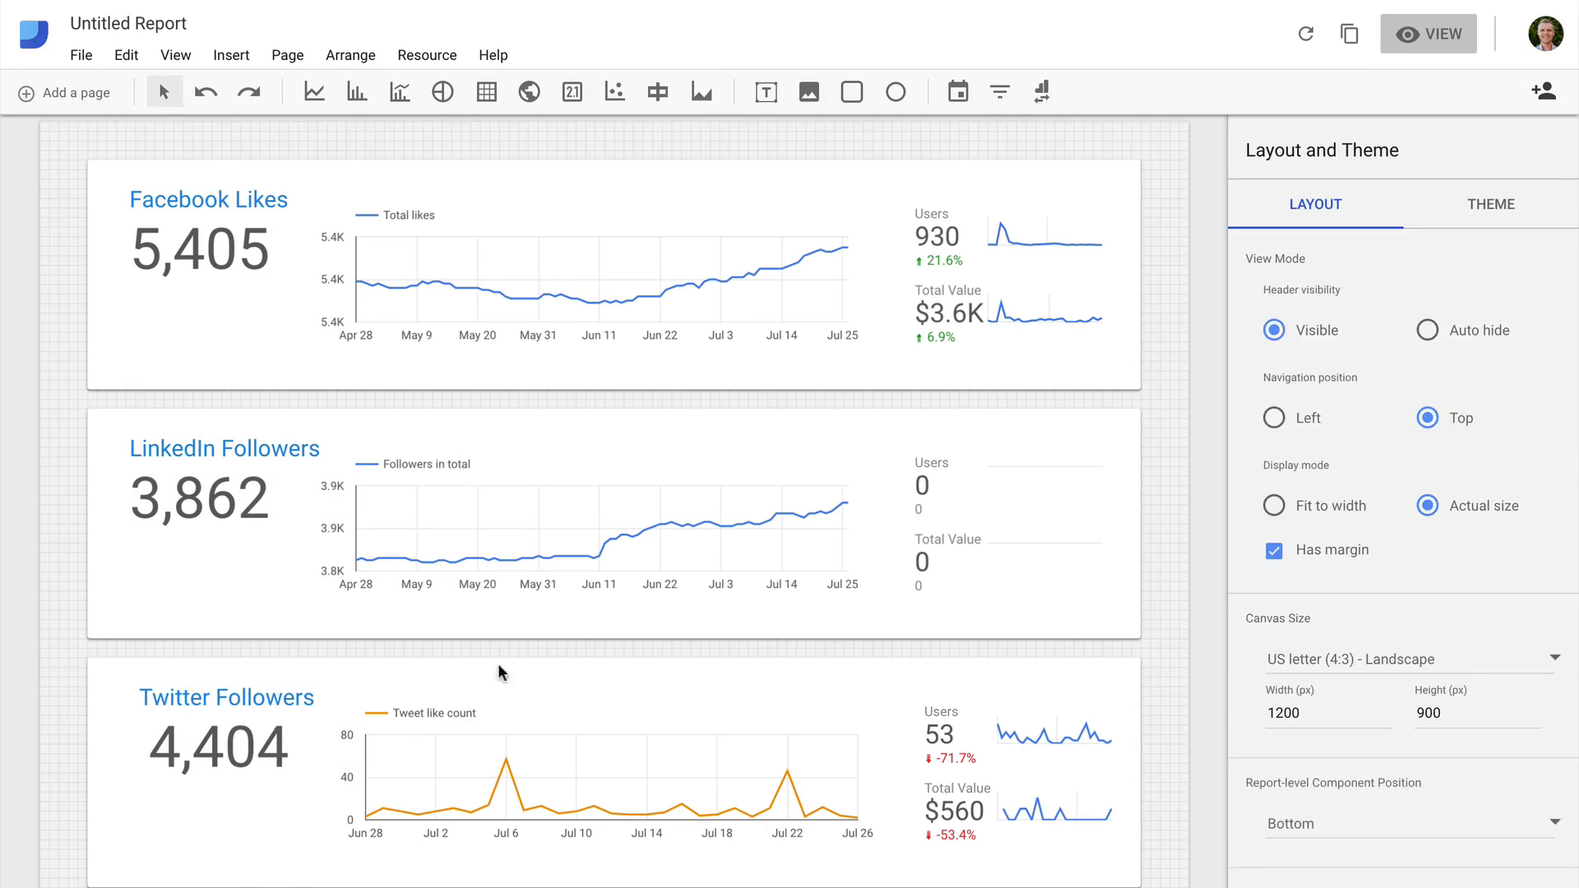
# Enlarge the Twitter, LinkedIn and Facebook trend charts vertically to fill their cards, shifting the LinkedIn and Facebook charts slightly away from their labels.
pyautogui.click(600, 688)
pyautogui.moveTo(600, 687); pyautogui.dragTo(599, 875)
pyautogui.click(587, 622)
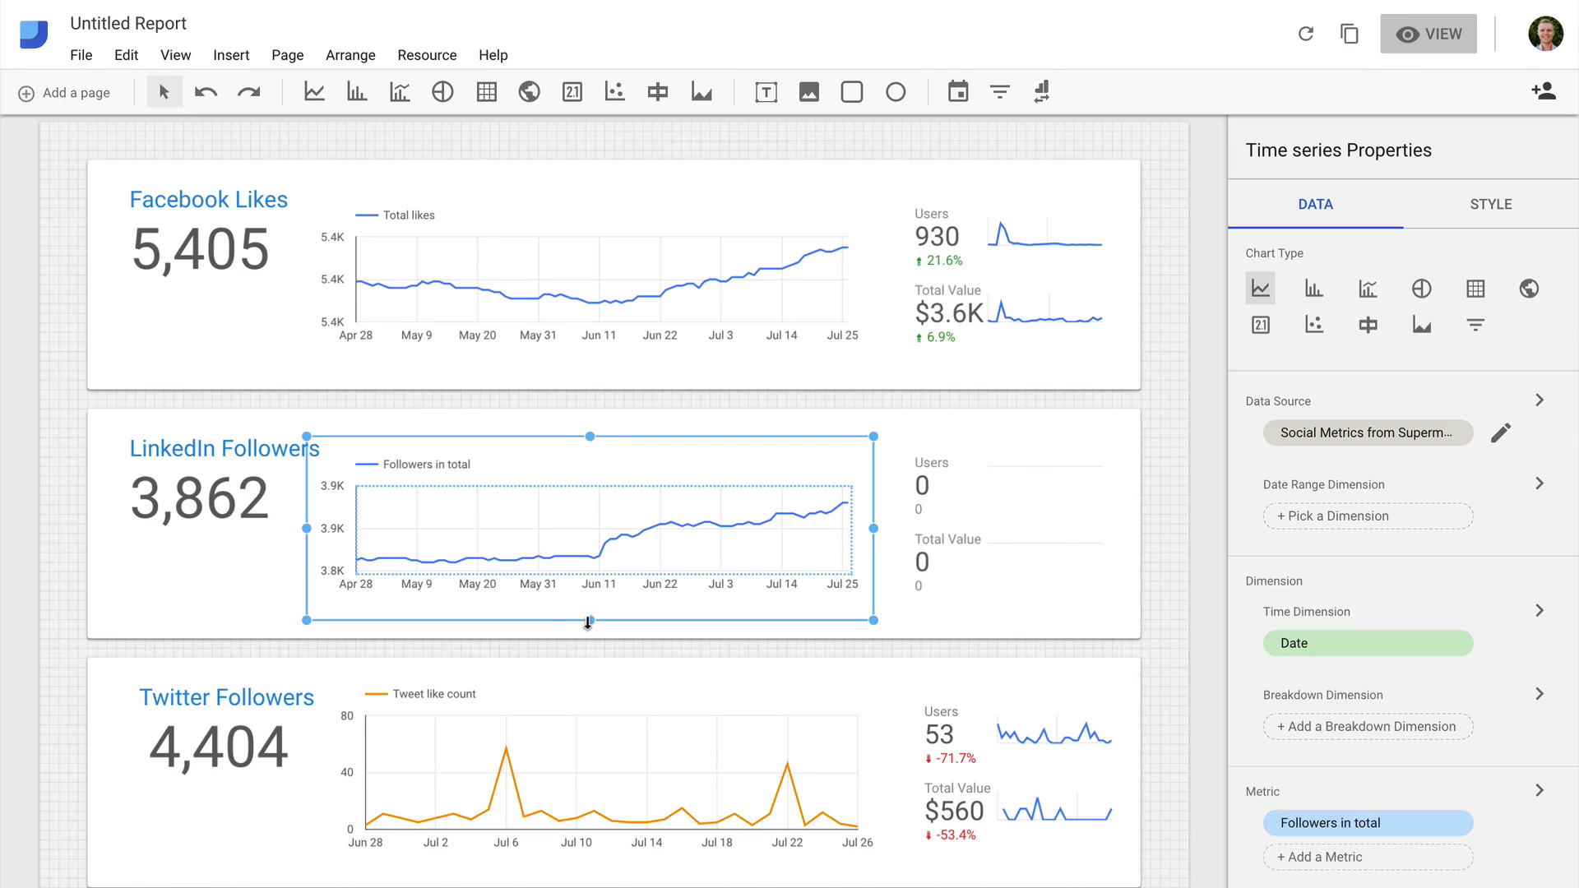
pyautogui.moveTo(586, 622); pyautogui.dragTo(589, 627)
pyautogui.moveTo(589, 436); pyautogui.dragTo(588, 417)
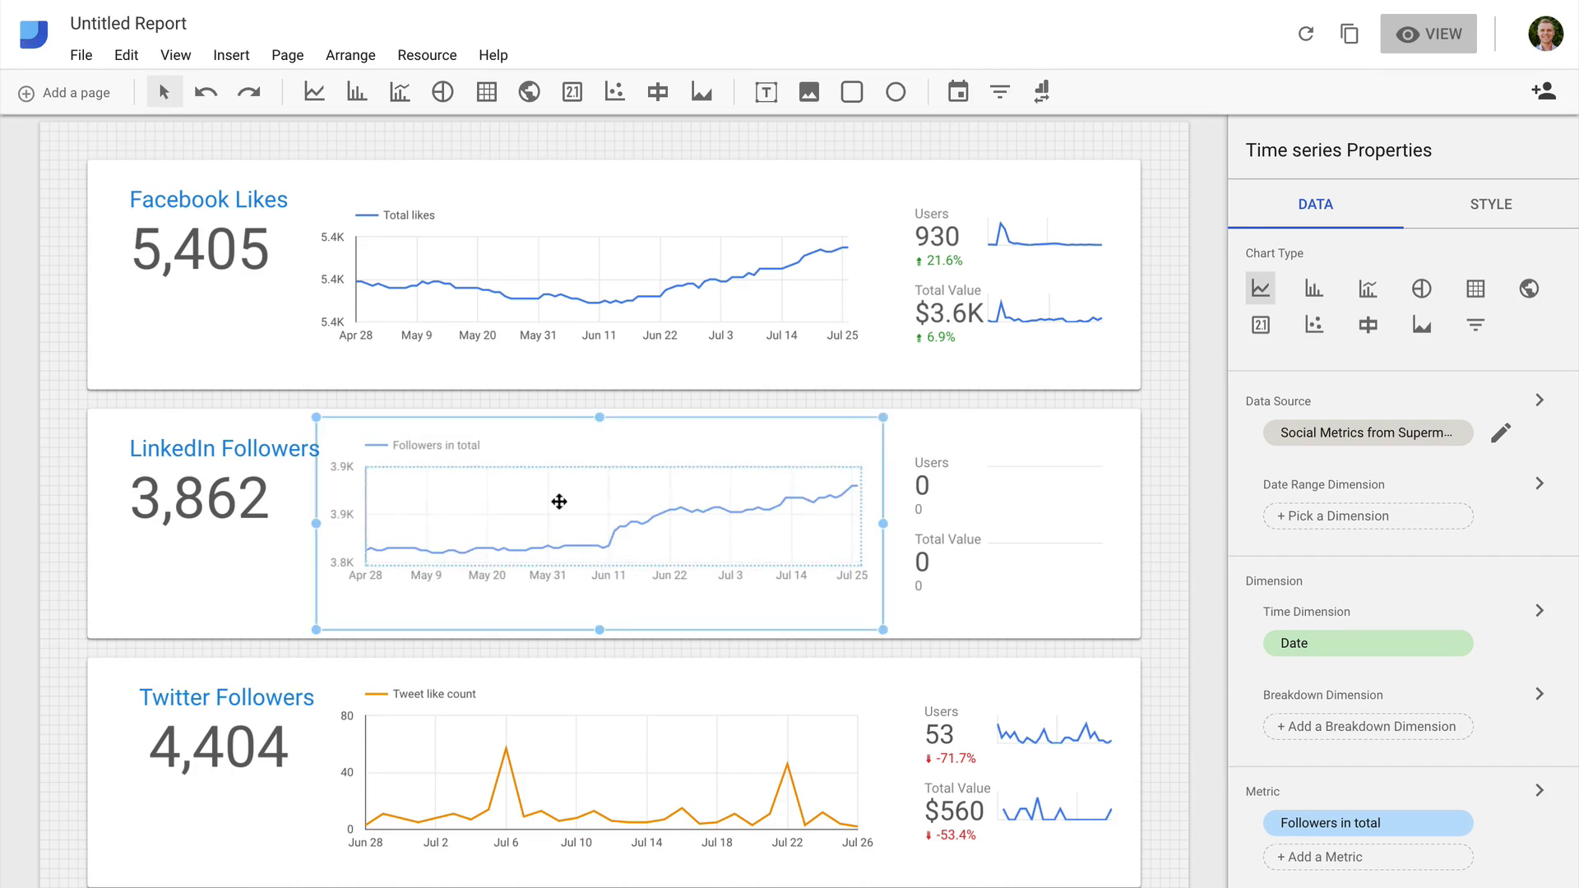
pyautogui.click(570, 342)
pyautogui.moveTo(599, 183); pyautogui.dragTo(599, 167)
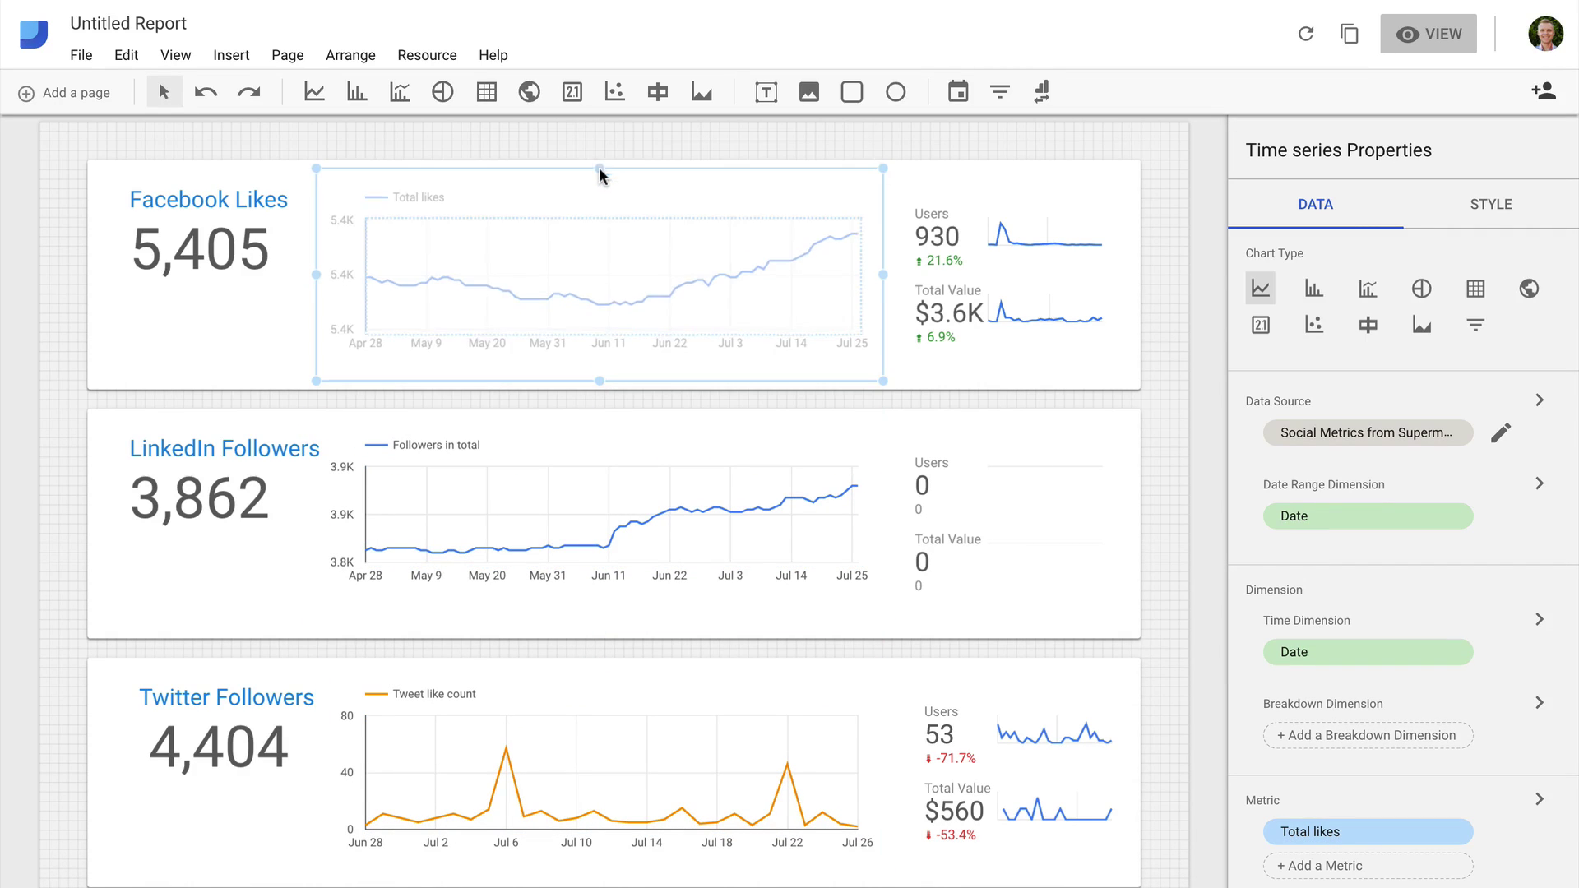
pyautogui.click(1152, 389)
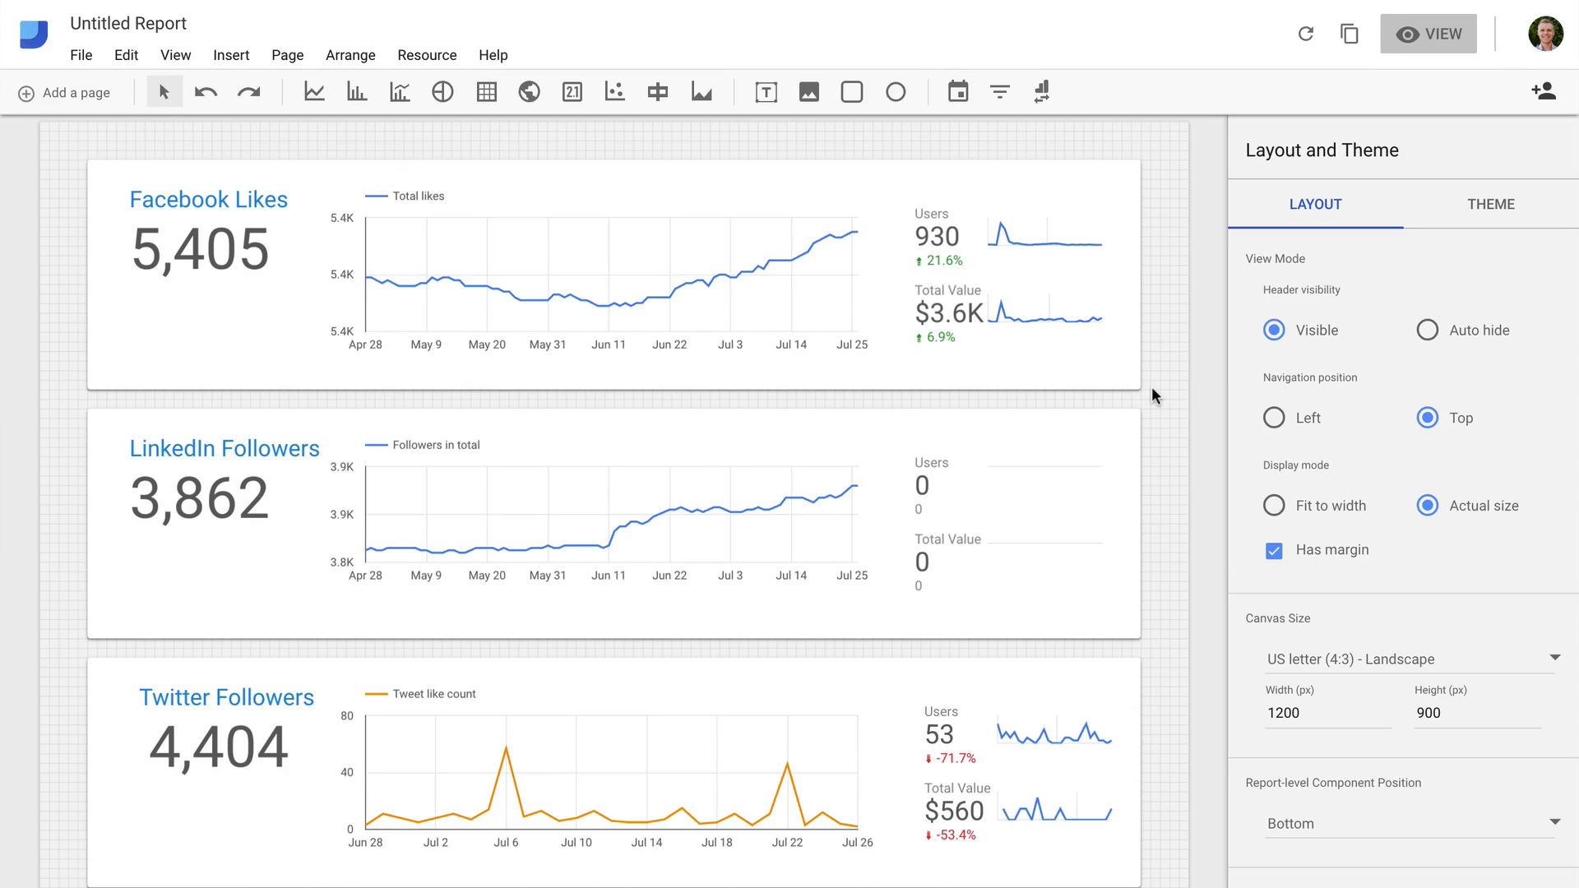